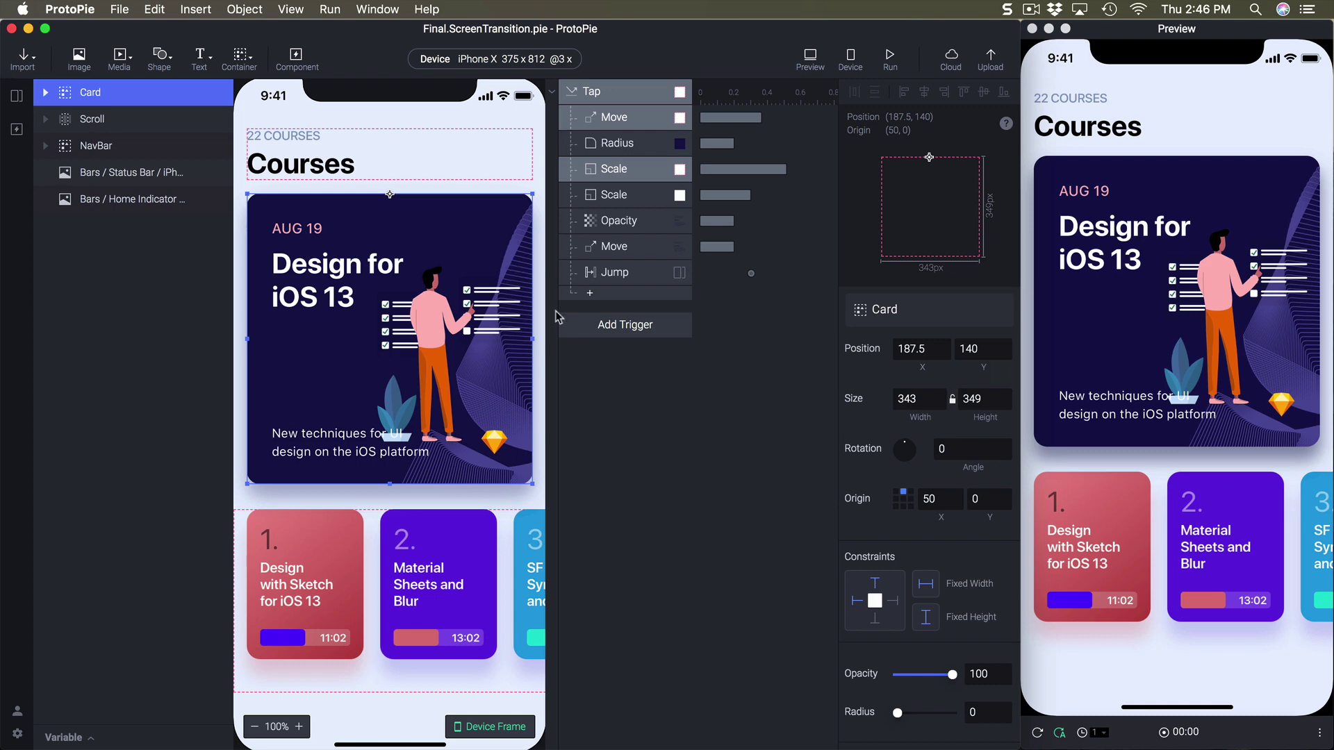
# Open the 6.ScreenTransition Sketch file from its folder and look over the Home and Full View artboards.
pyautogui.moveTo(534, 340)
pyautogui.mouseDown()
pyautogui.moveTo(383, 330)
pyautogui.moveTo(533, 340)
pyautogui.mouseUp()
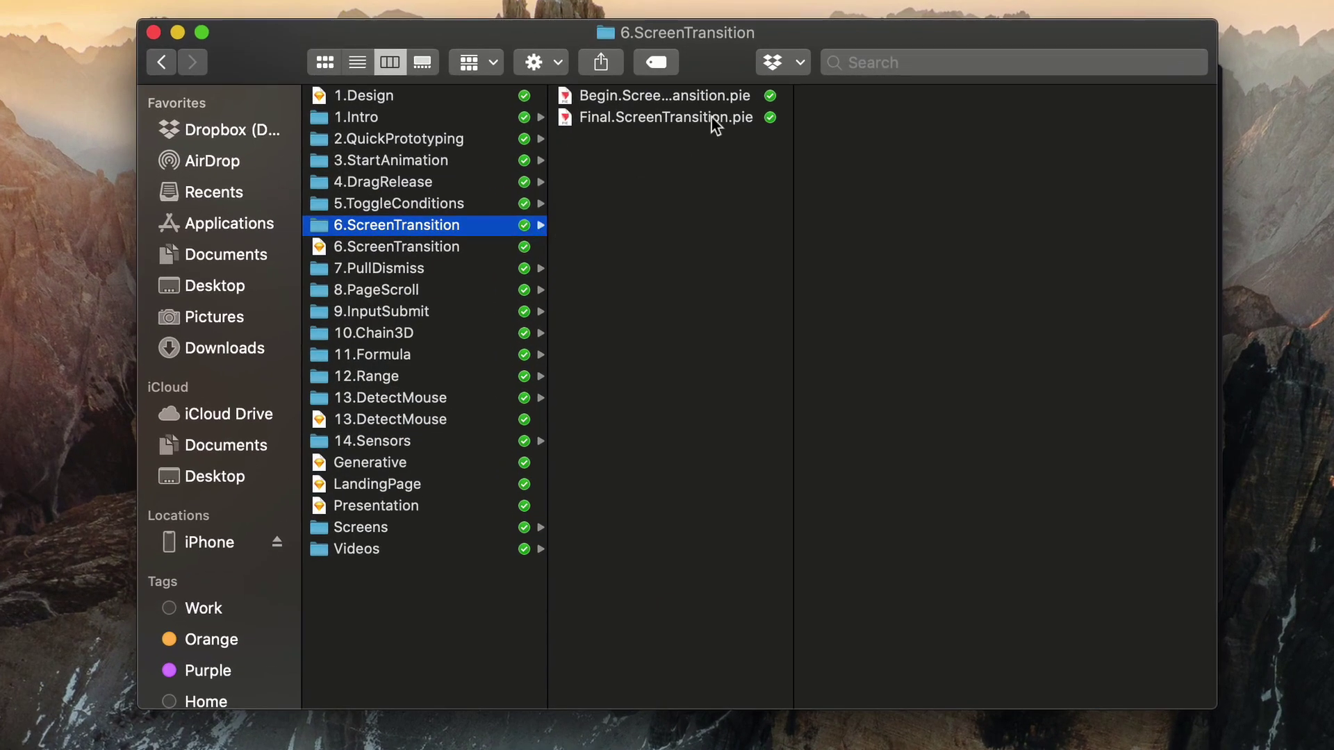
pyautogui.click(666, 96)
pyautogui.press('Down')
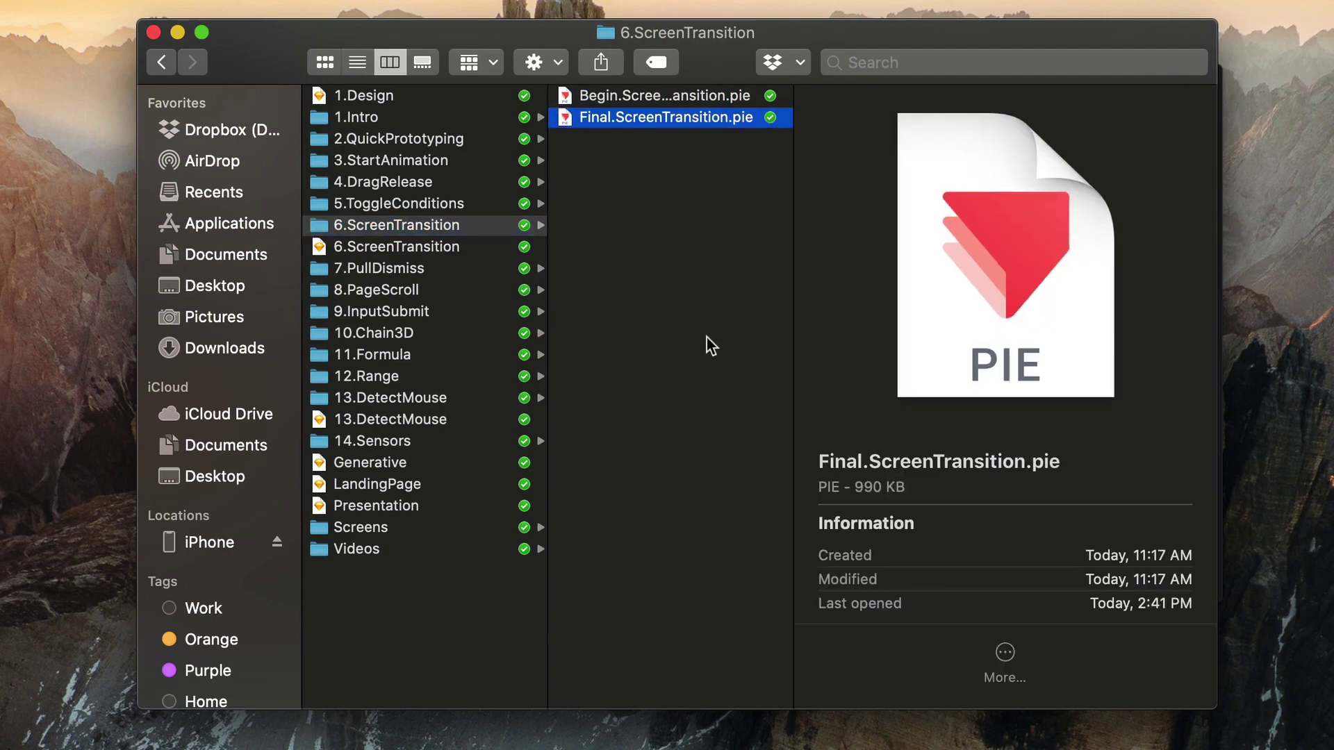
pyautogui.doubleClick(406, 248)
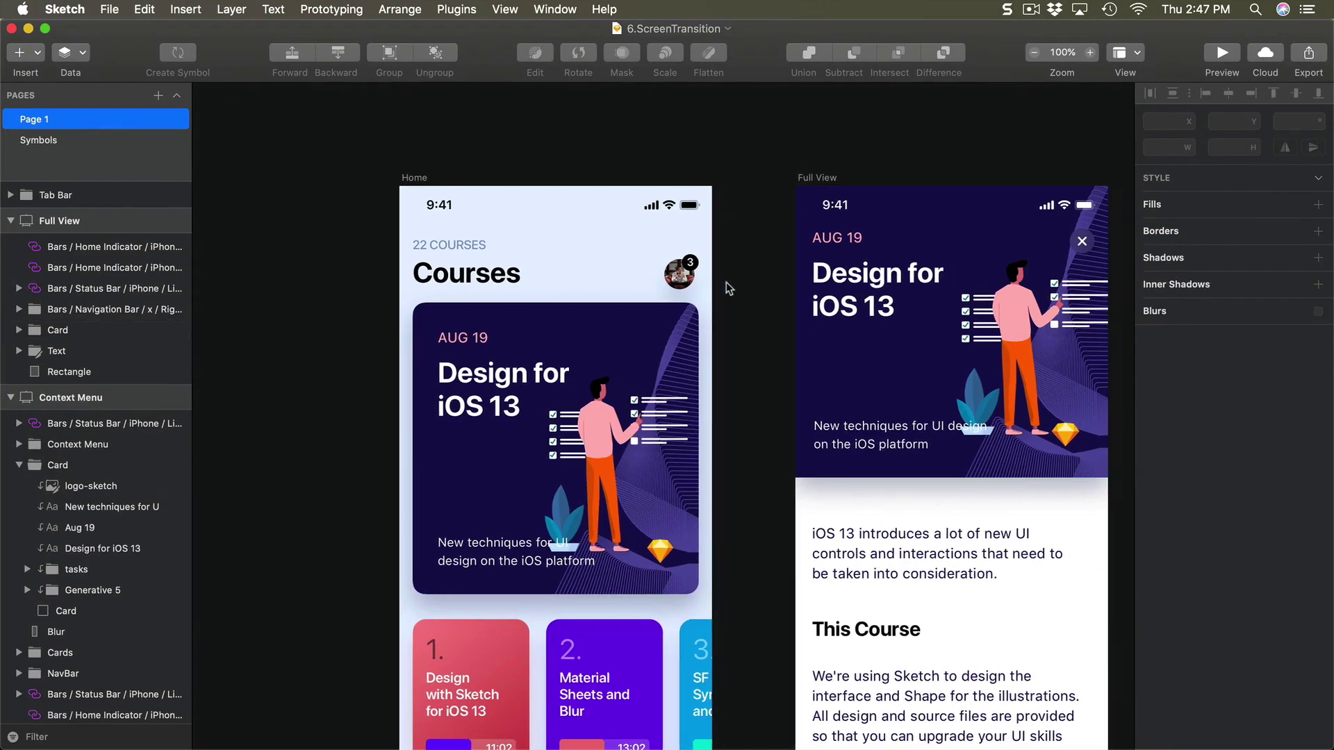
pyautogui.scroll(-2, 728, 288)
pyautogui.scroll(3, 688, 348)
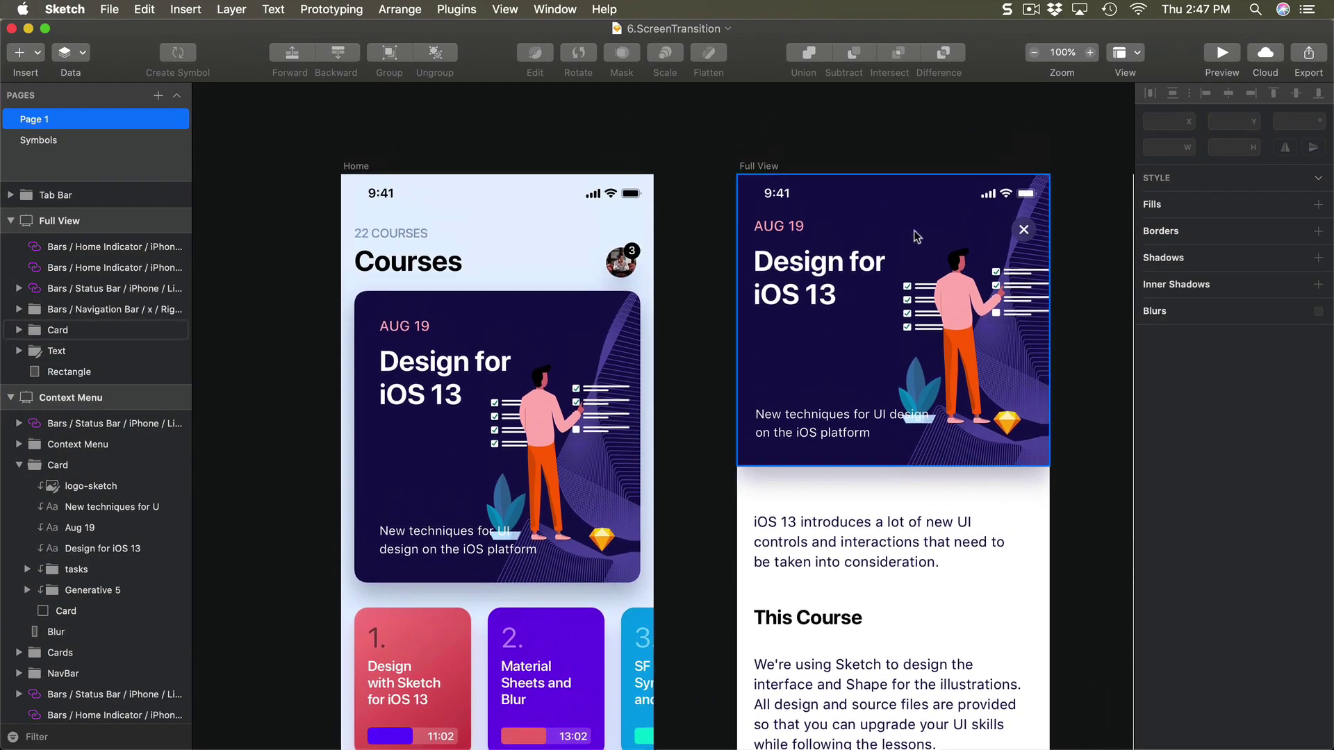
pyautogui.scroll(-2, 654, 413)
pyautogui.hscroll(2, 654, 413)
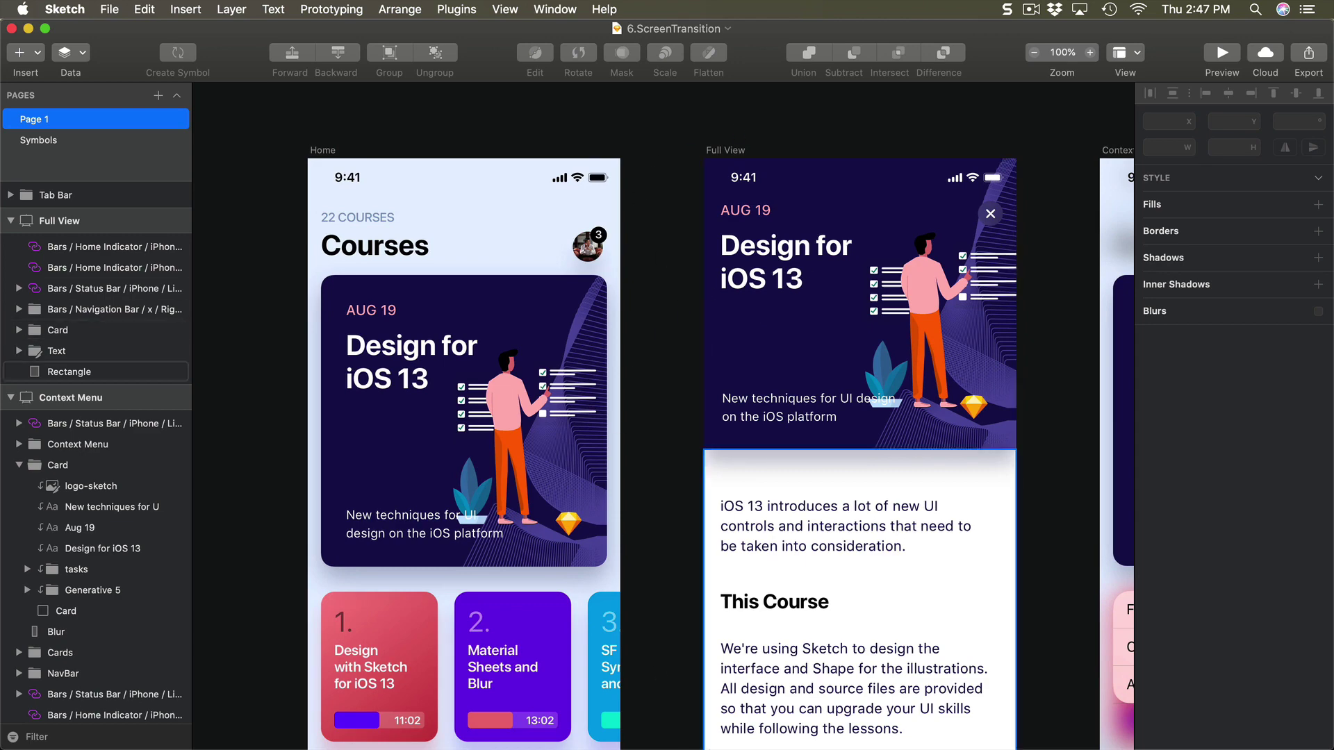
# Switch to ProtoPie and create a new pie.
pyautogui.moveTo(720, 736)
pyautogui.click(839, 706)
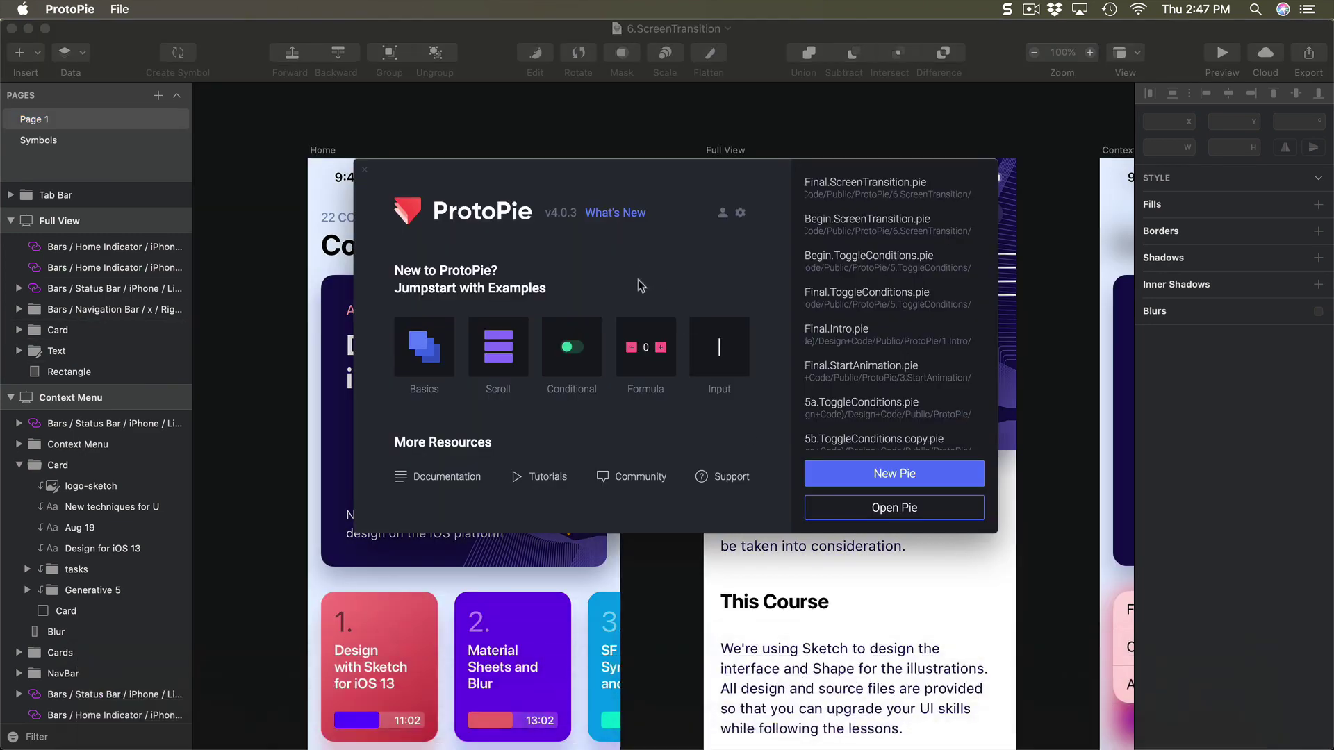
pyautogui.click(907, 477)
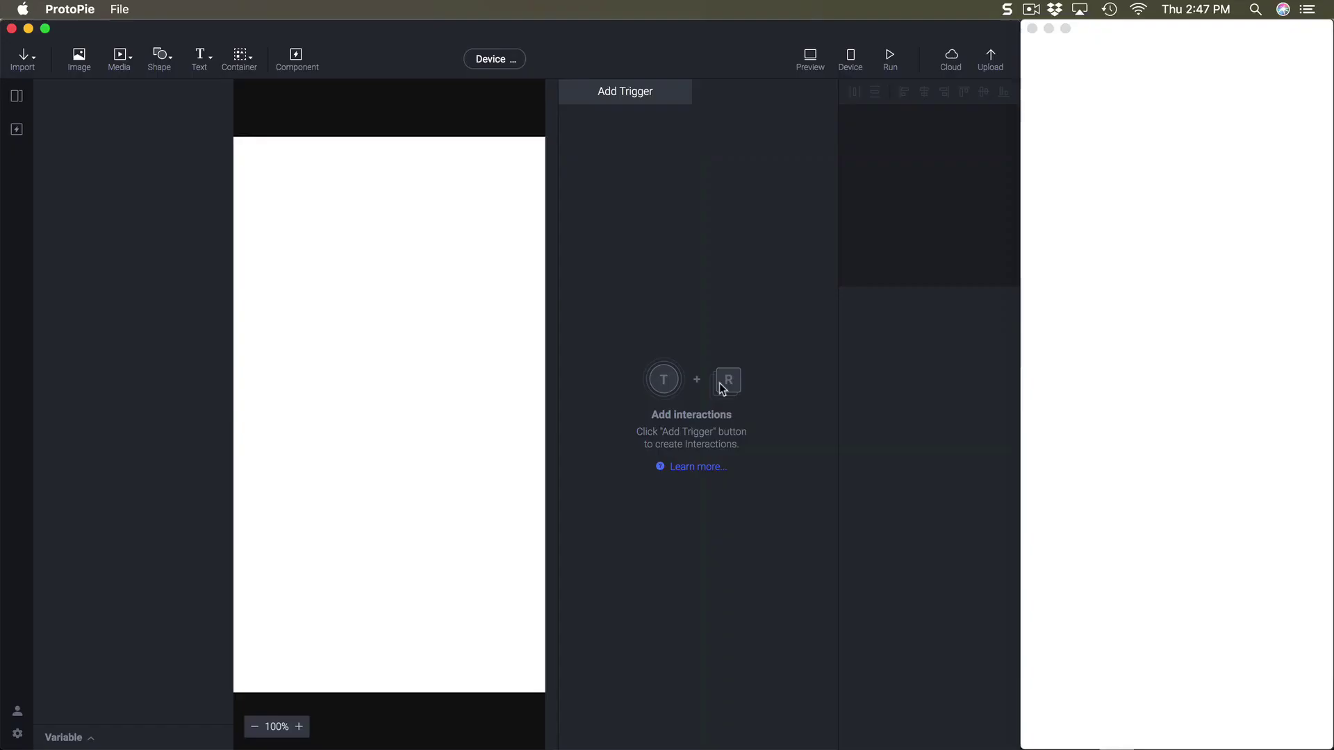
pyautogui.click(37, 67)
pyautogui.click(60, 176)
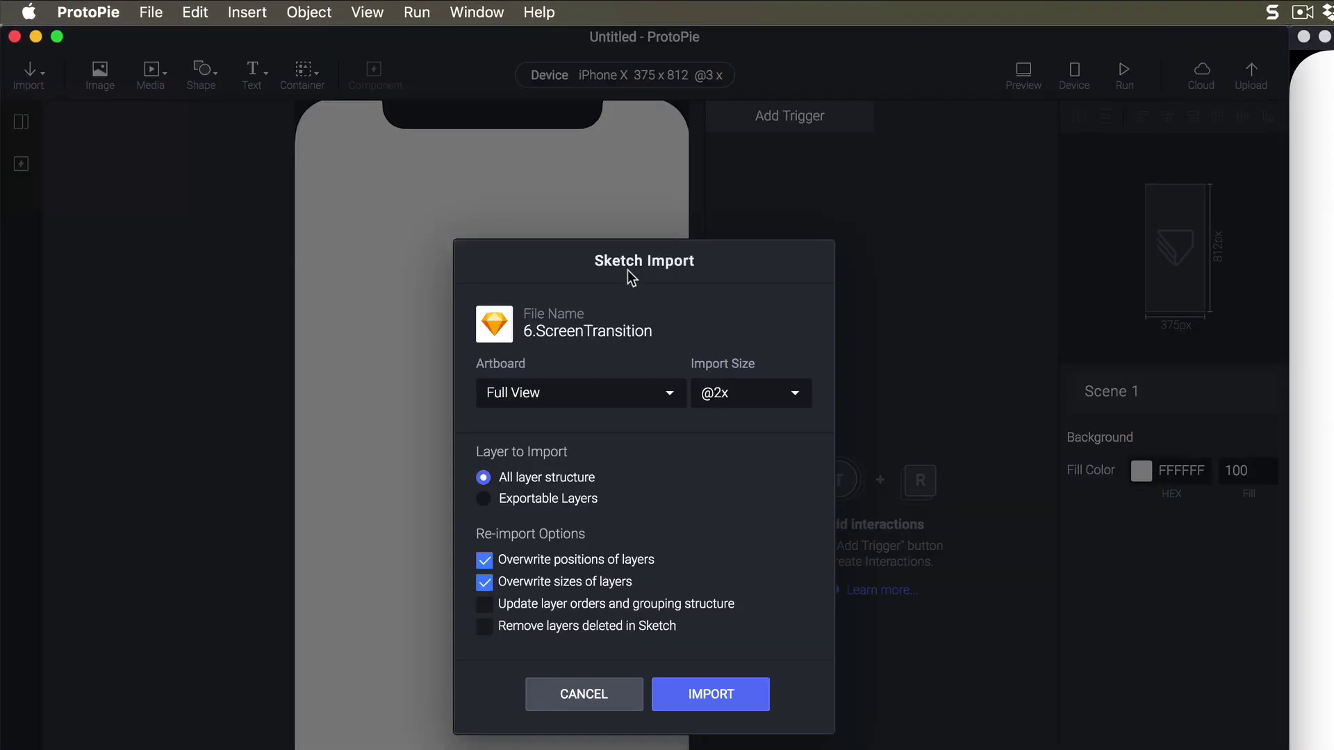
pyautogui.click(593, 394)
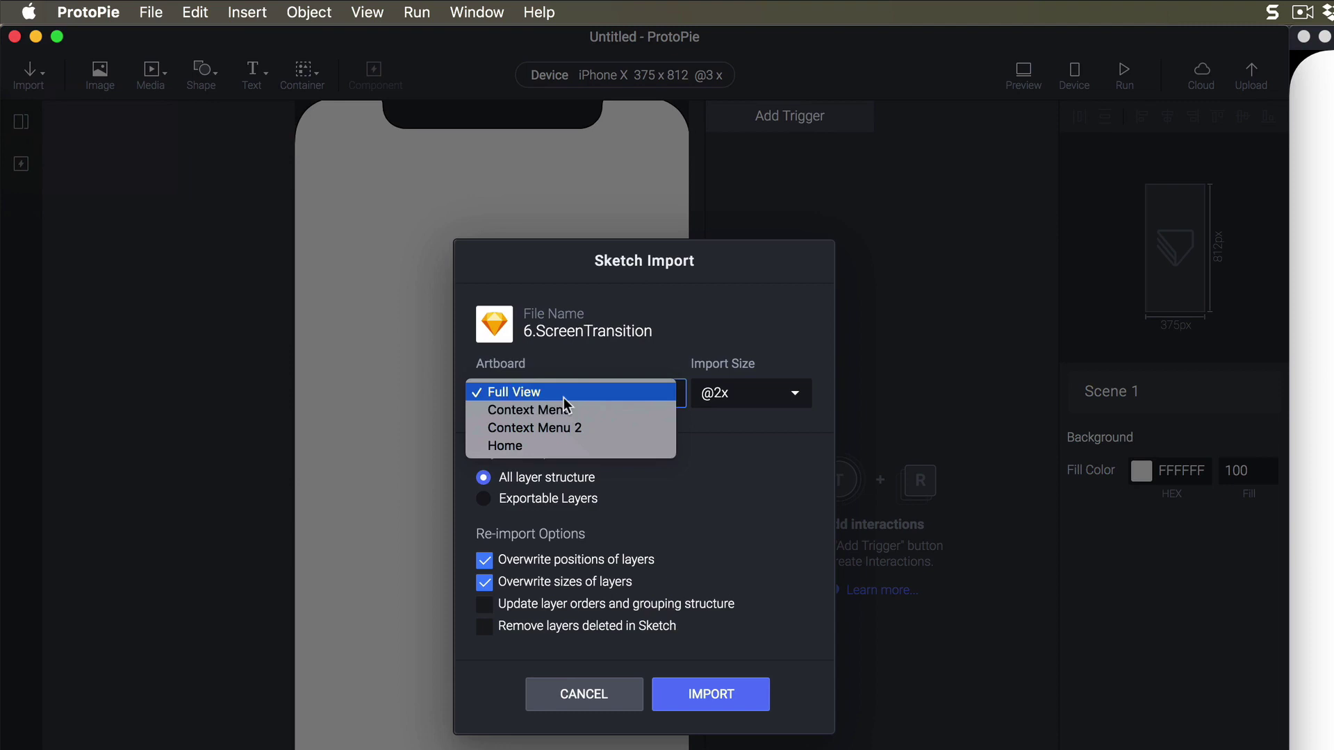
pyautogui.click(546, 442)
pyautogui.click(781, 393)
pyautogui.click(753, 410)
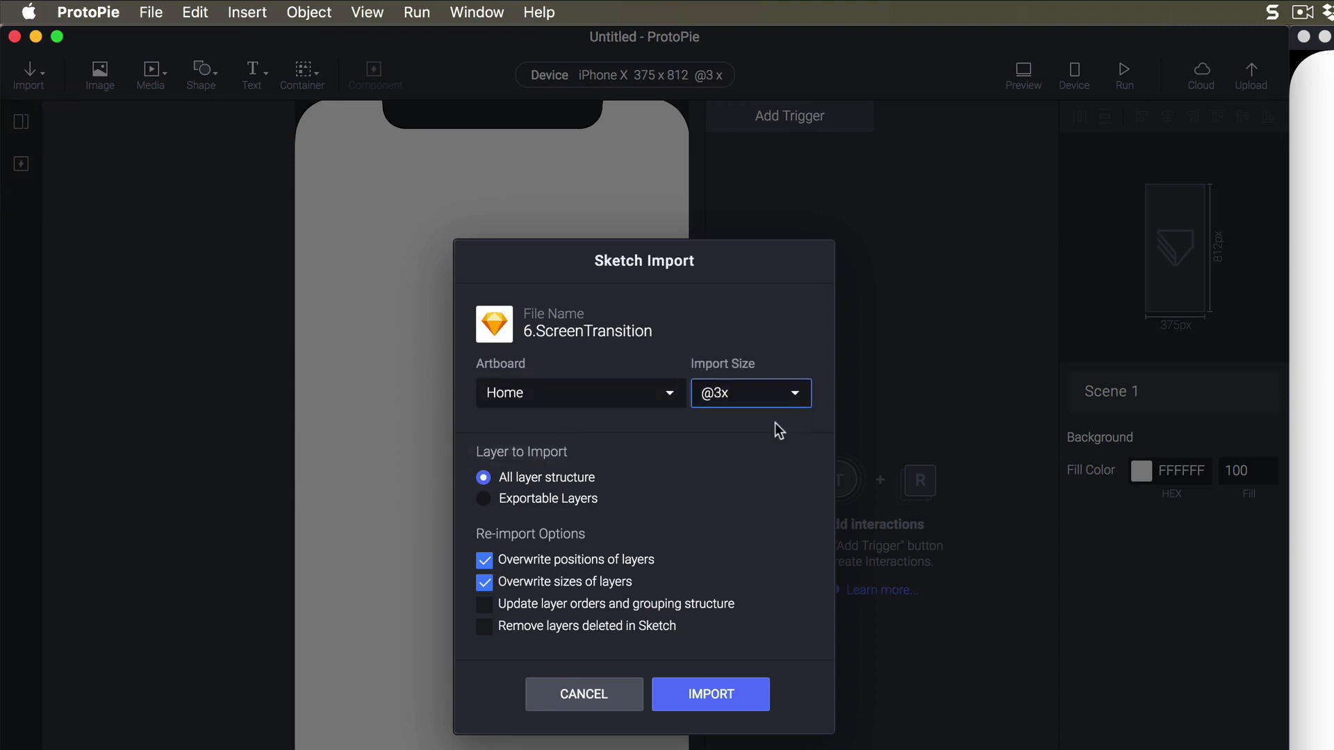
pyautogui.click(730, 701)
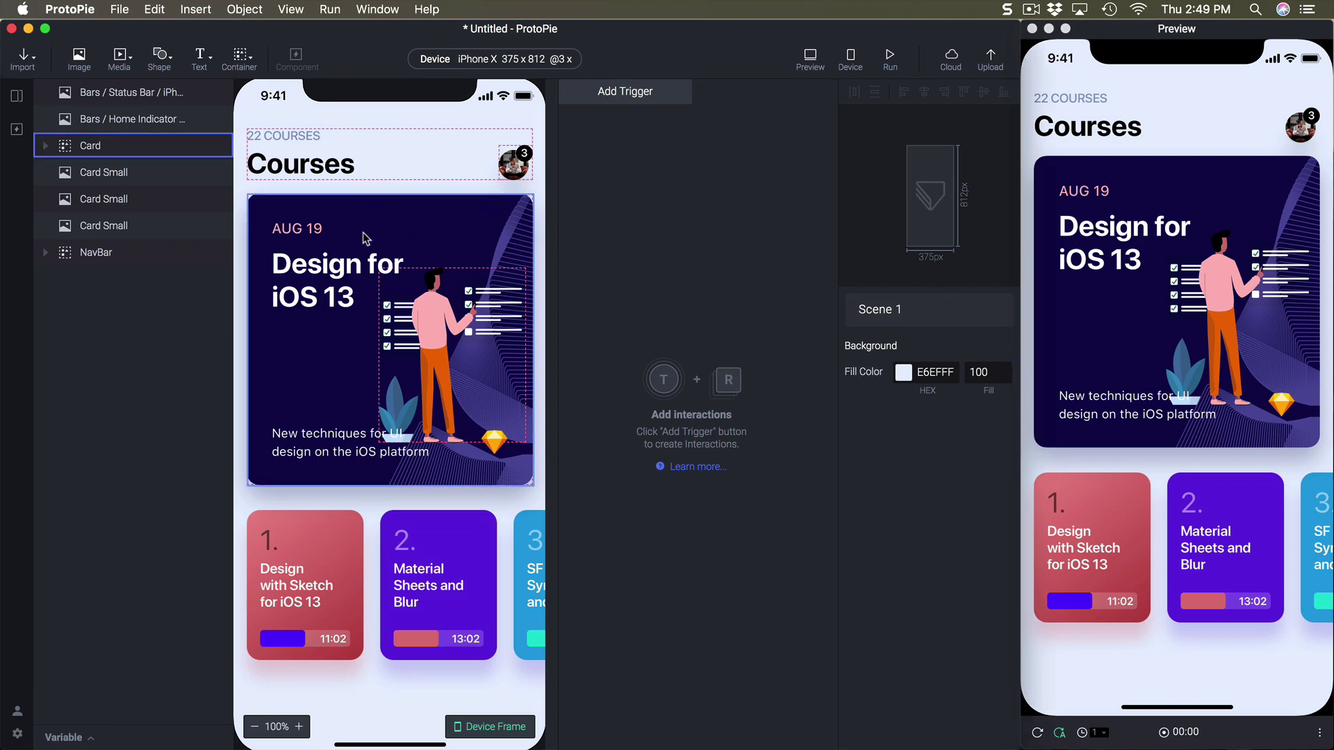
# Try moving the Card container to the scene's top-left corner and widening it to about 365 px, and inspect its Card image layer.
pyautogui.moveTo(370, 249); pyautogui.dragTo(359, 132)
pyautogui.scroll(2, 417, 165)
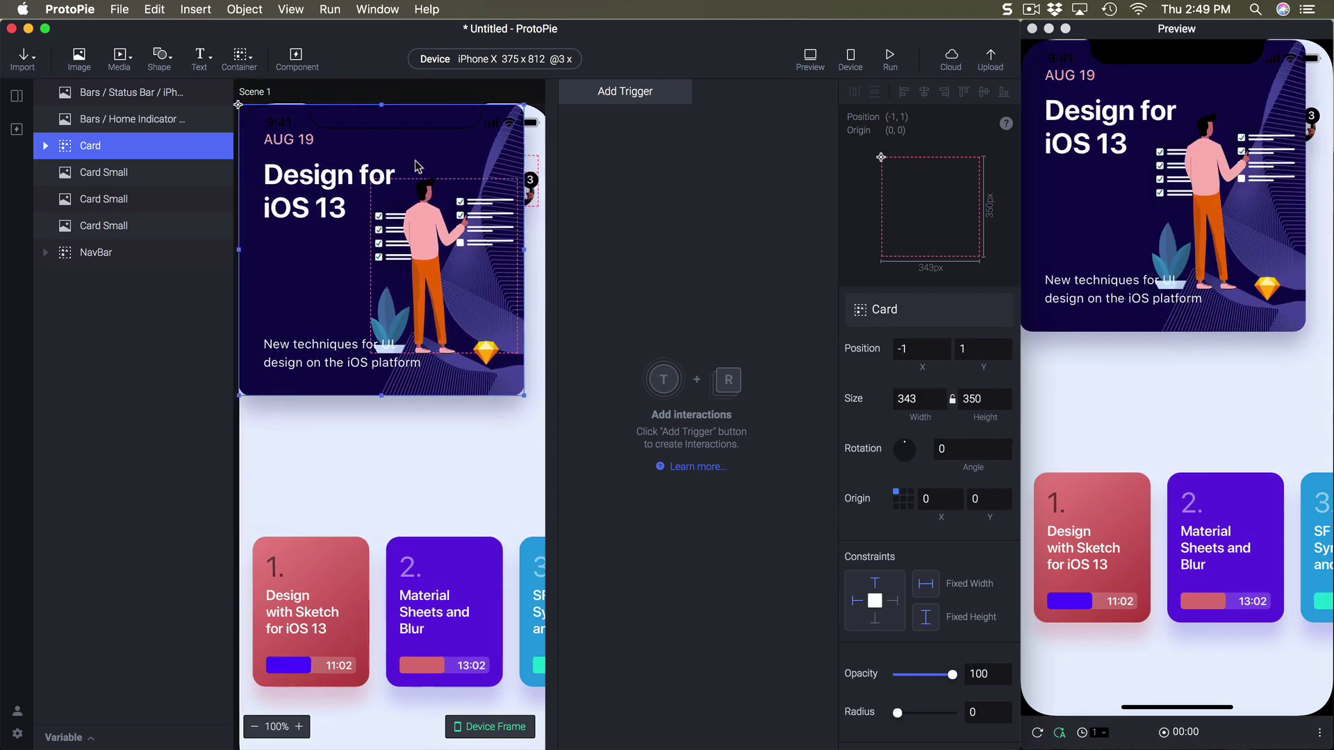
pyautogui.moveTo(532, 257); pyautogui.dragTo(547, 258)
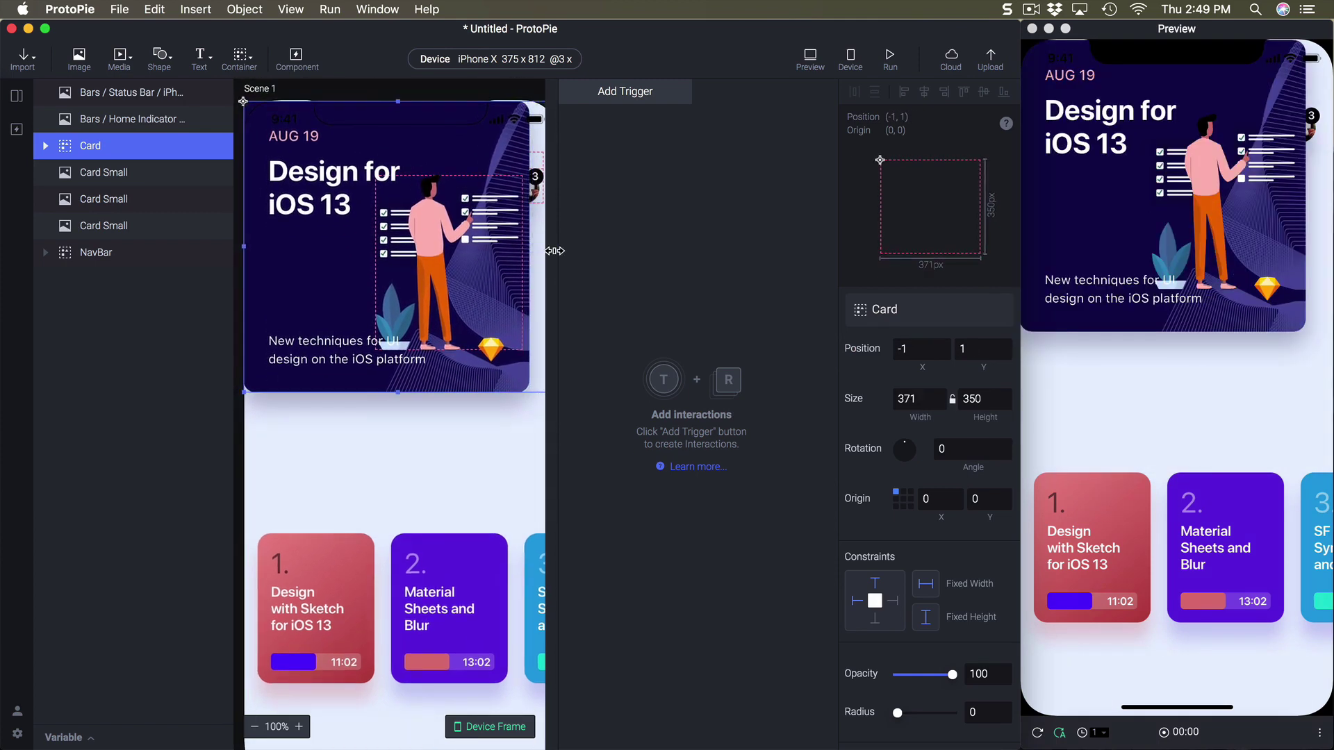
pyautogui.hscroll(2, 500, 260)
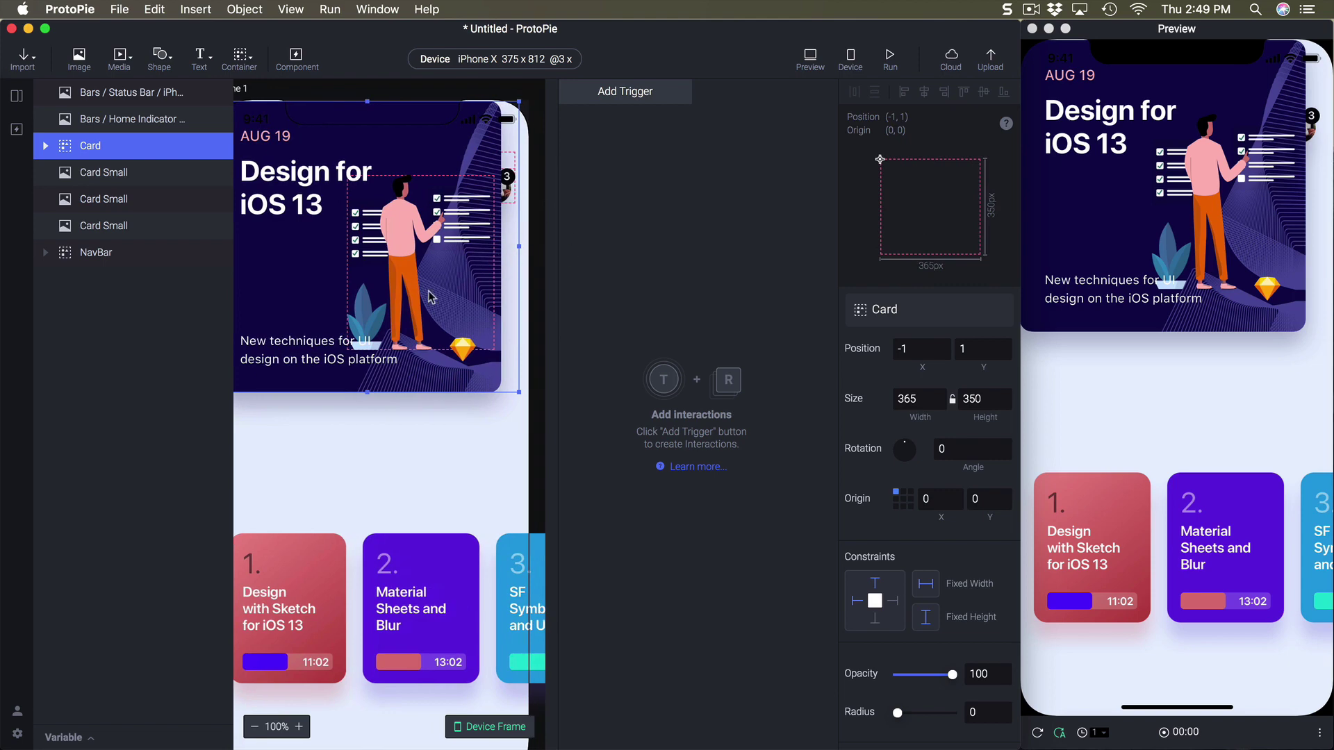
pyautogui.click(43, 146)
pyautogui.click(133, 337)
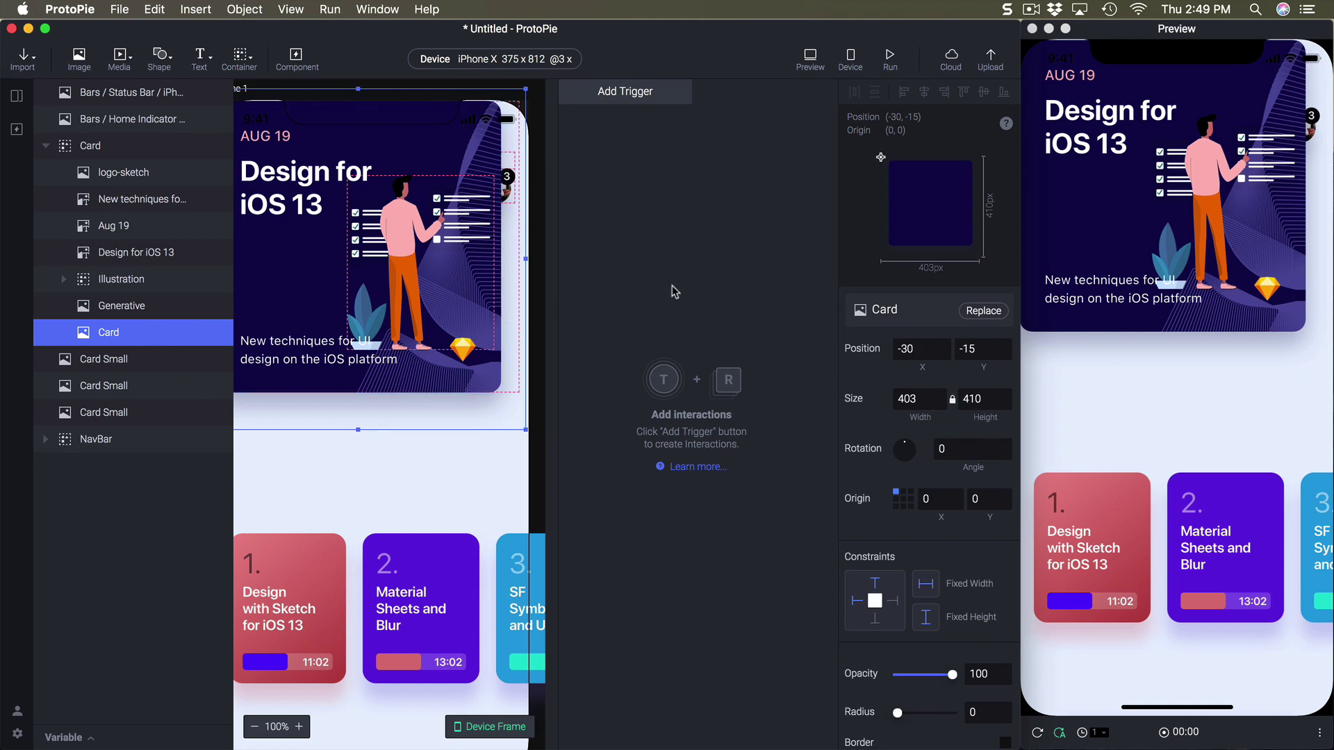
# Undo the Card container's resizing and move.
pyautogui.click(539, 224)
pyautogui.press('super+z')
pyautogui.press('super+z')
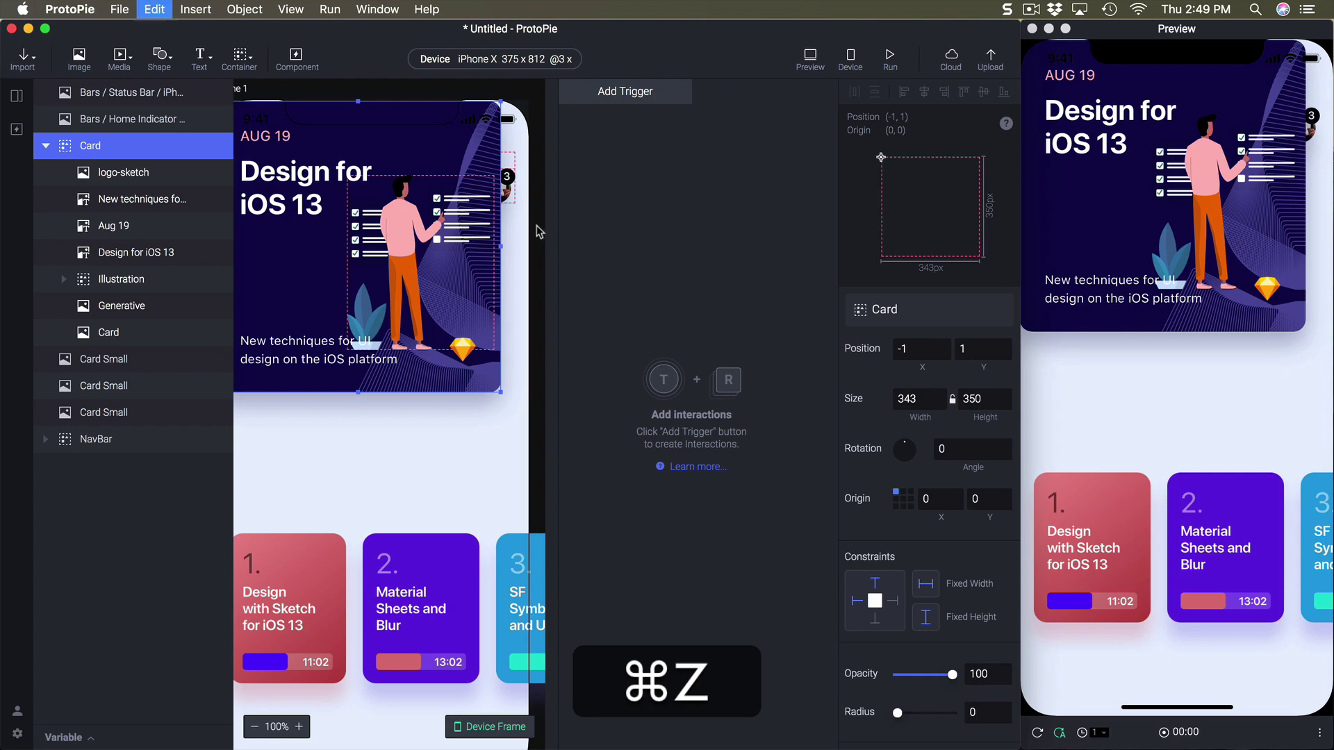
pyautogui.hscroll(3, 536, 231)
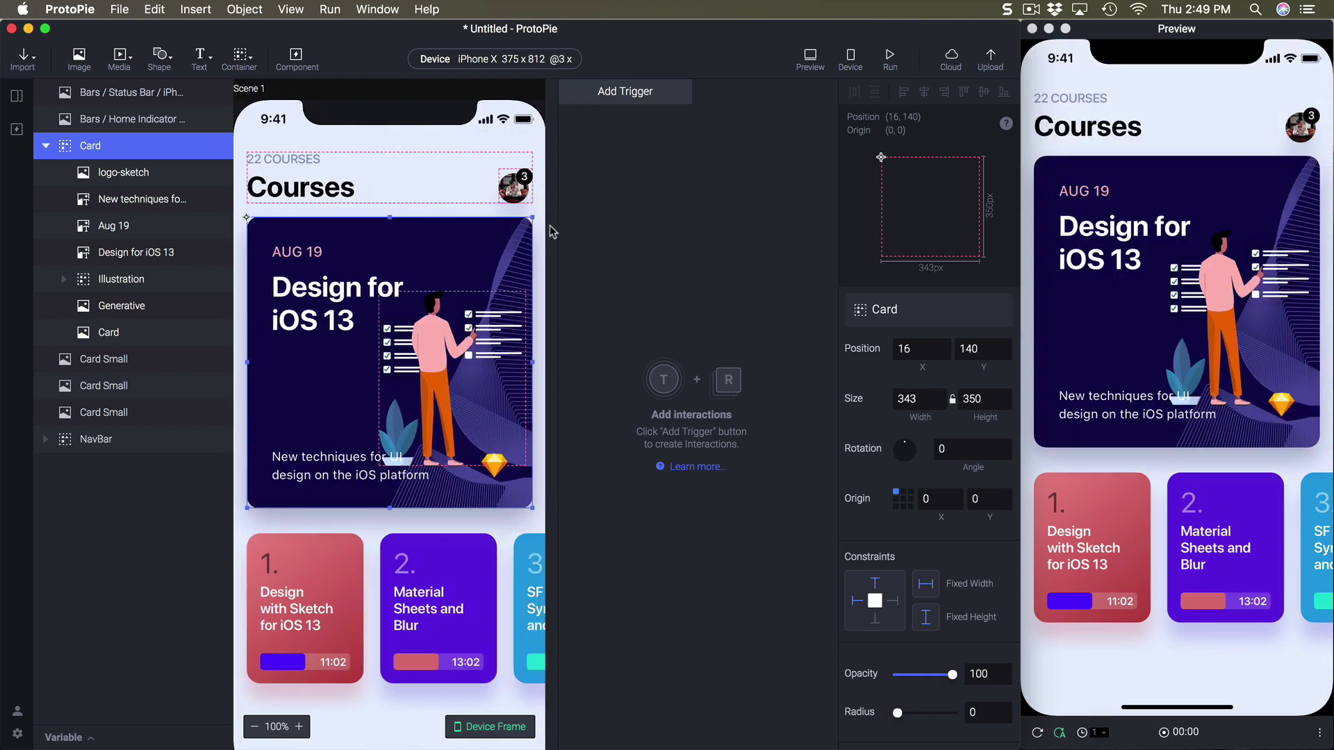
# Widen the canvas area and inspect the Card and Generative layers inside the Card container.
pyautogui.moveTo(553, 231); pyautogui.dragTo(615, 228)
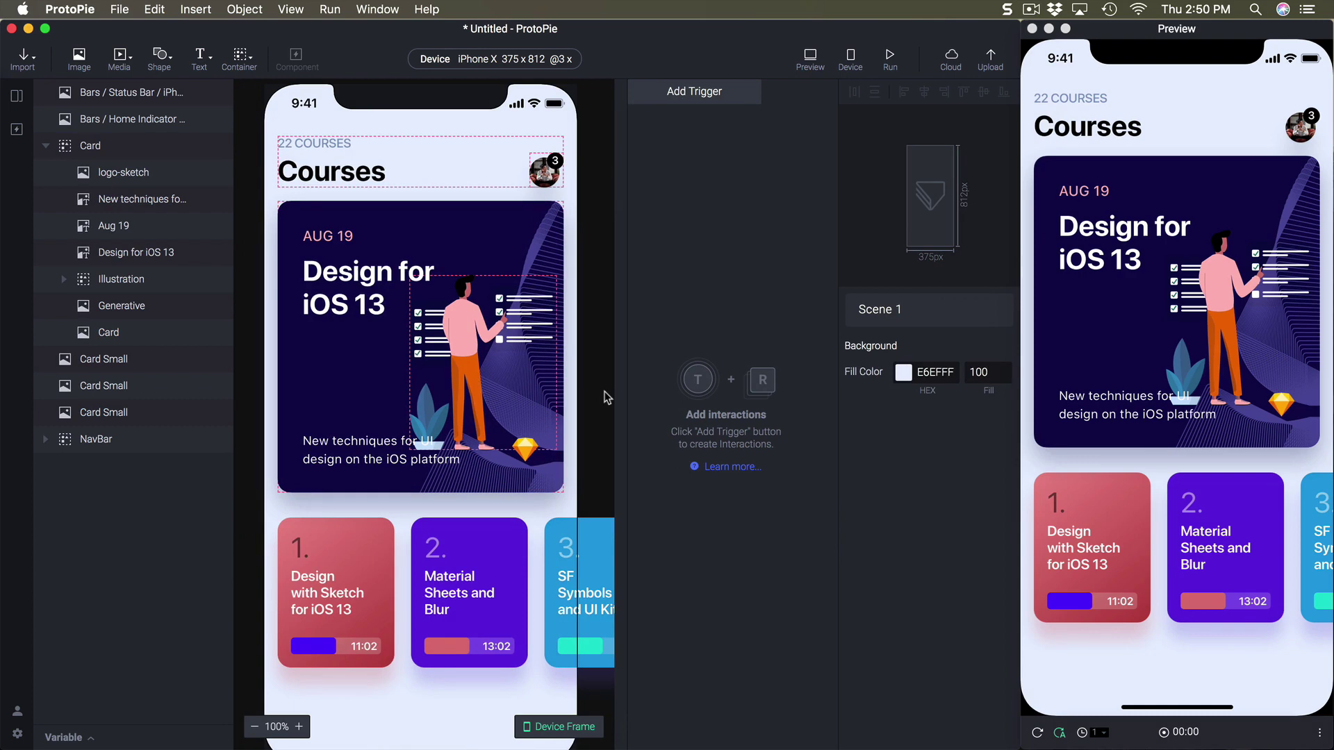
pyautogui.click(118, 335)
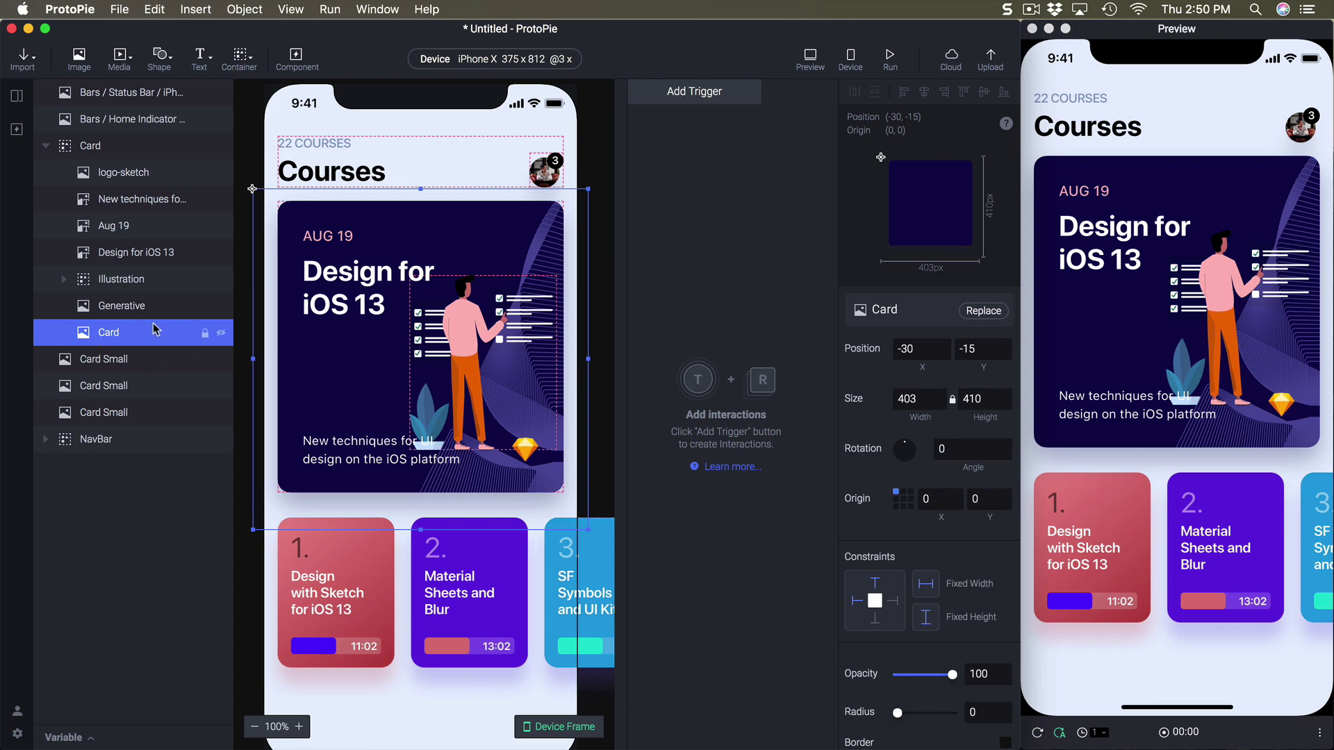
pyautogui.click(127, 312)
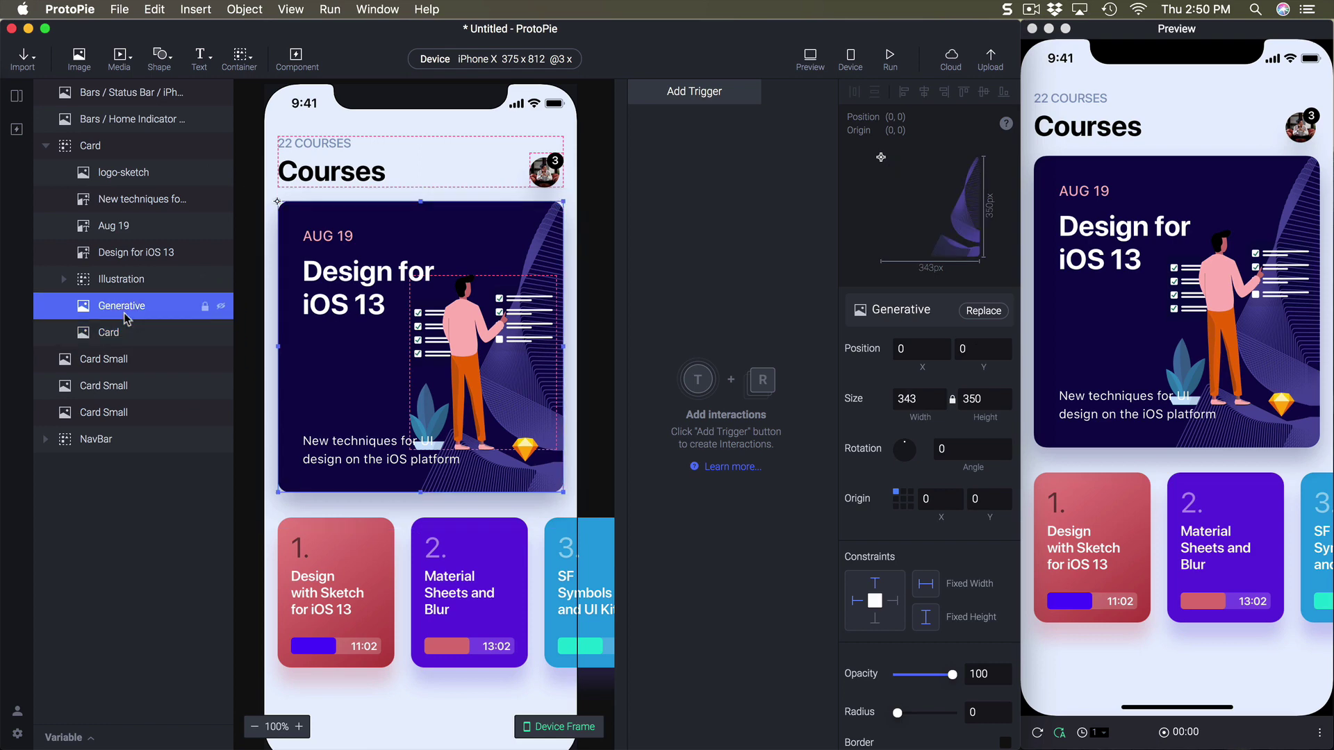
# Add a rectangle and place it inside the Card container, directly above the Card image layer.
pyautogui.click(97, 149)
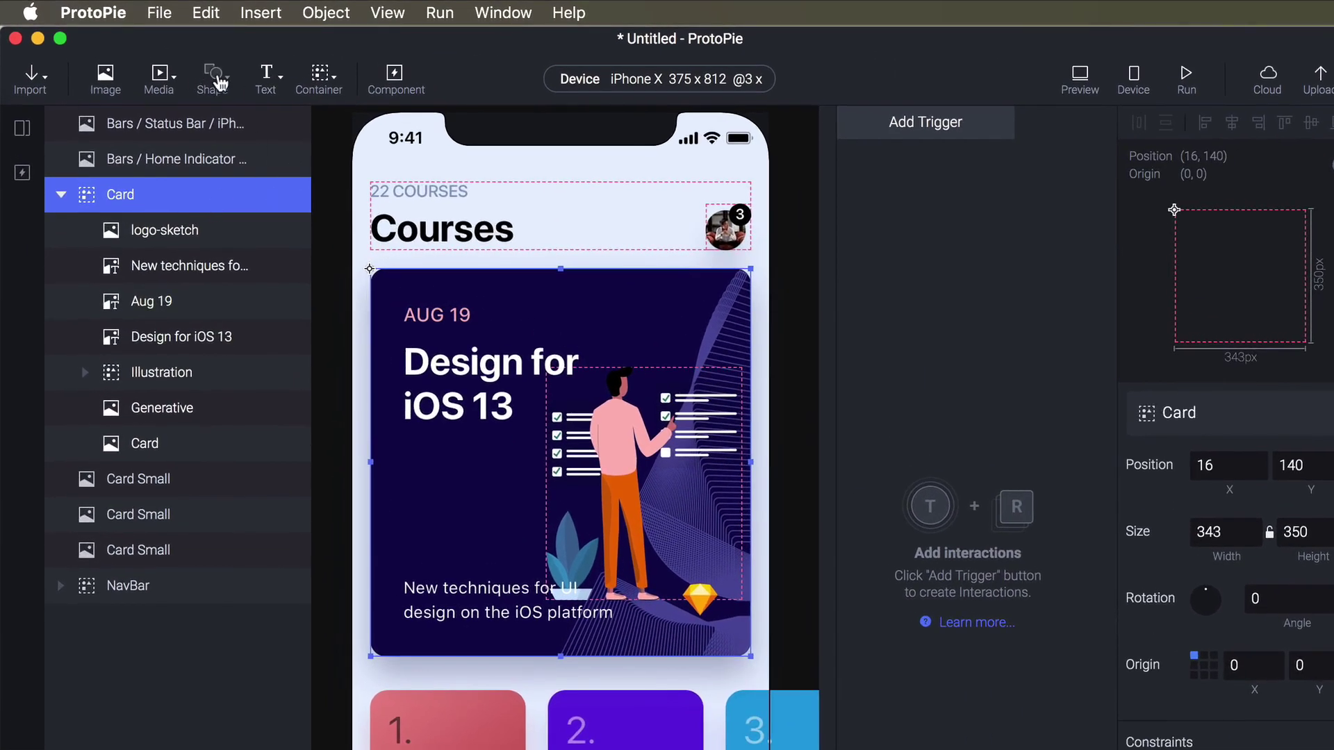
pyautogui.click(218, 78)
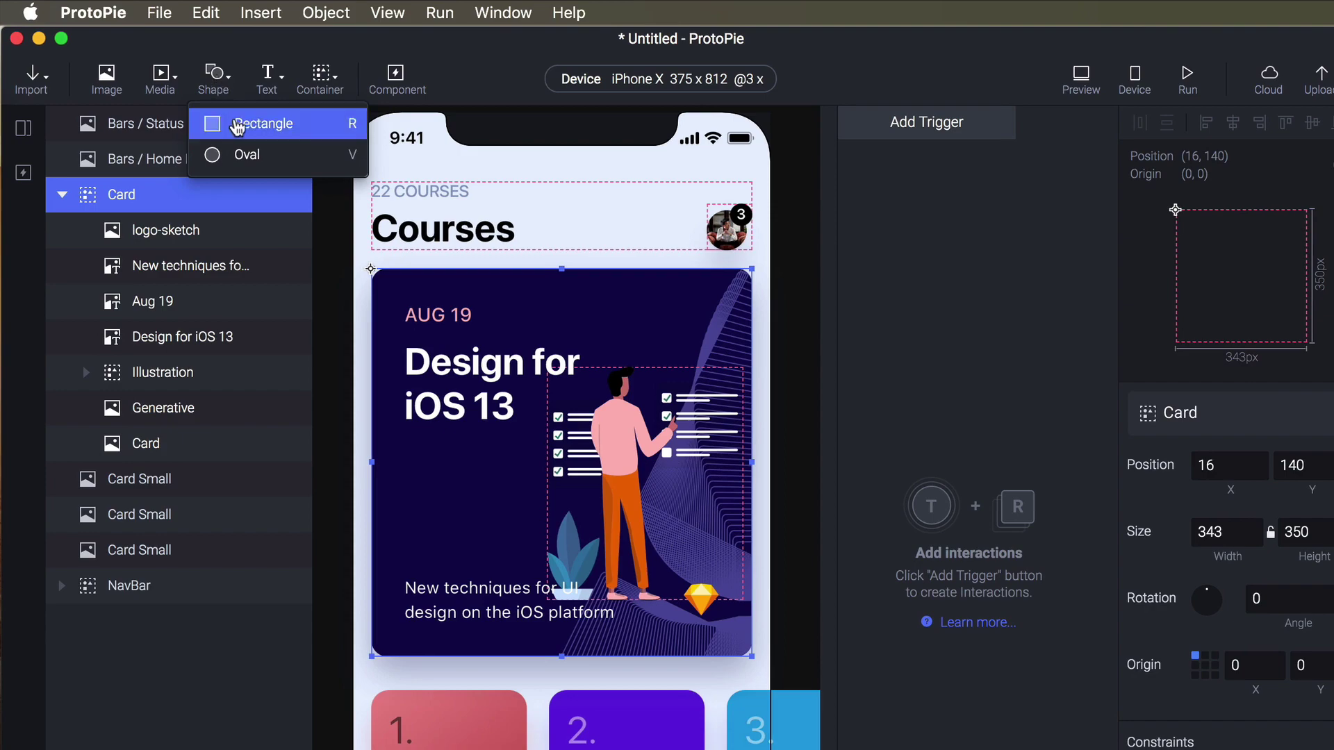
pyautogui.click(237, 127)
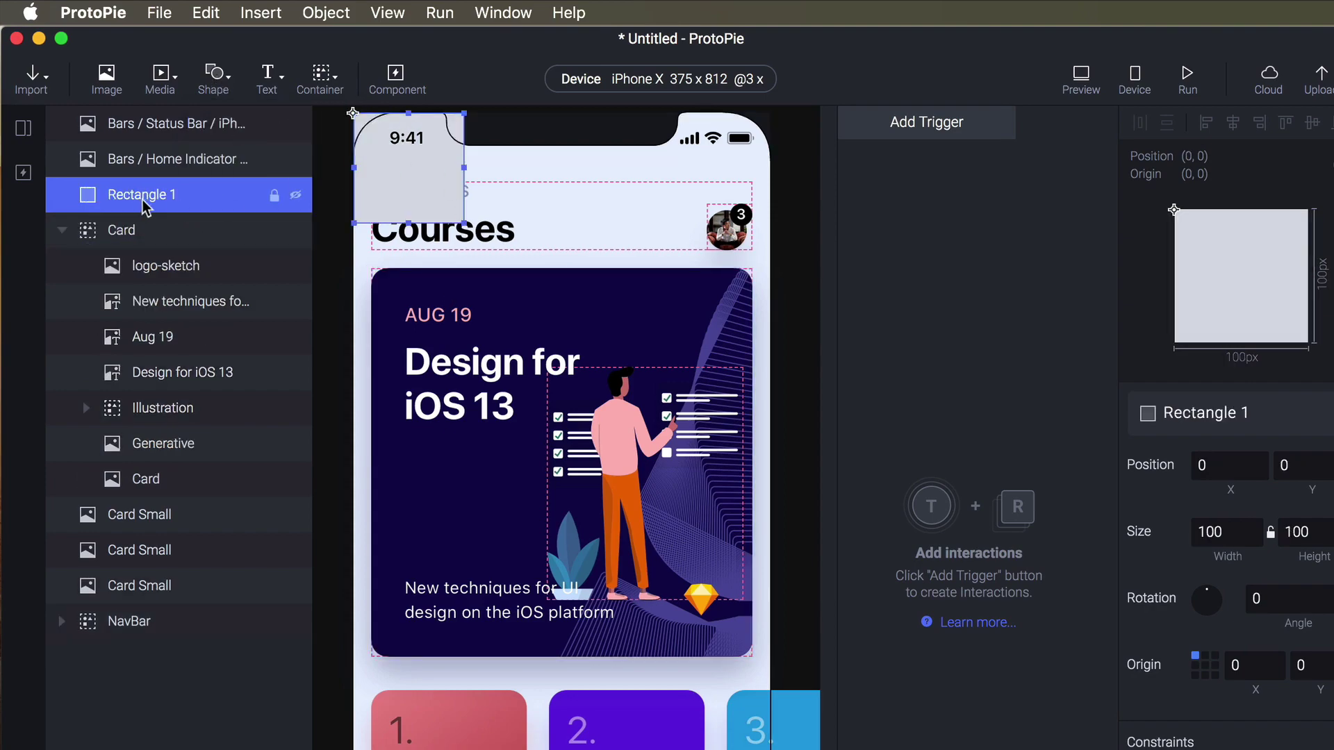
pyautogui.moveTo(142, 200); pyautogui.dragTo(167, 462)
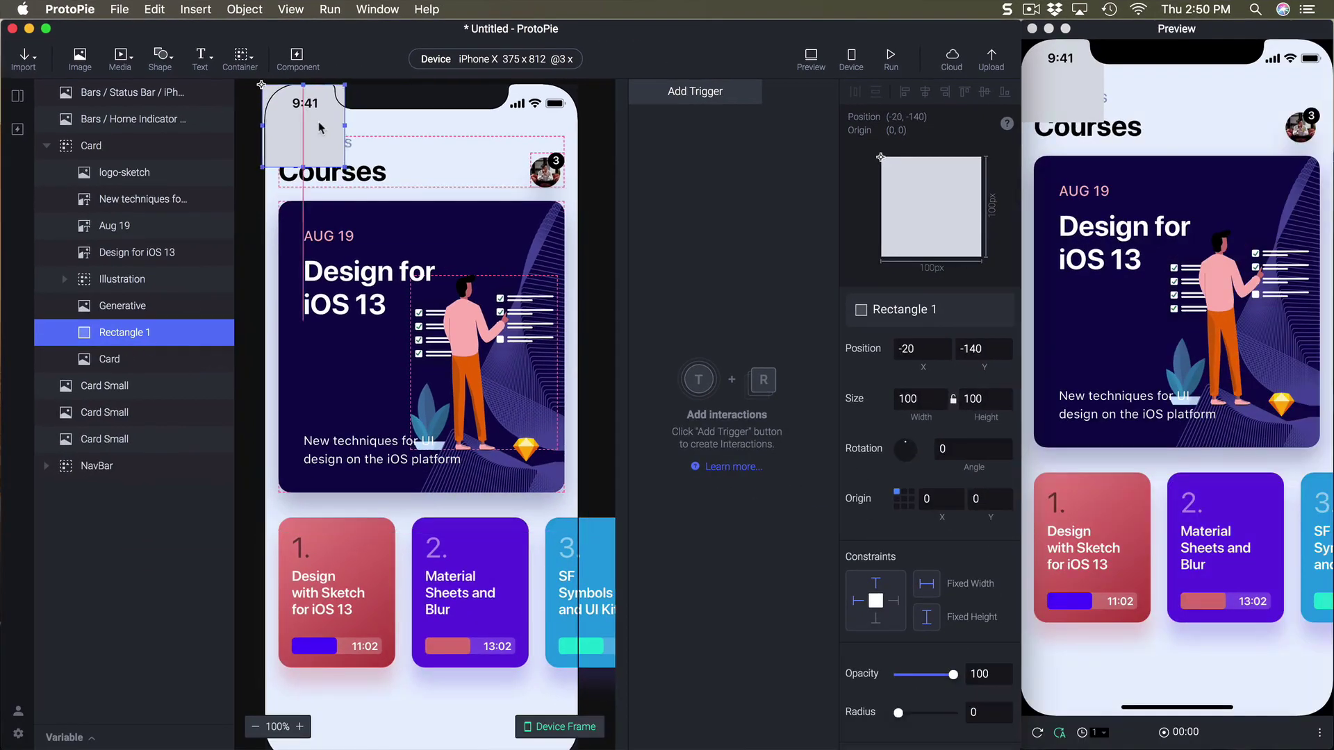
# Fit the rectangle over the card at position 0, 0 and size it to 343 × 262 px.
pyautogui.moveTo(347, 166); pyautogui.dragTo(564, 498)
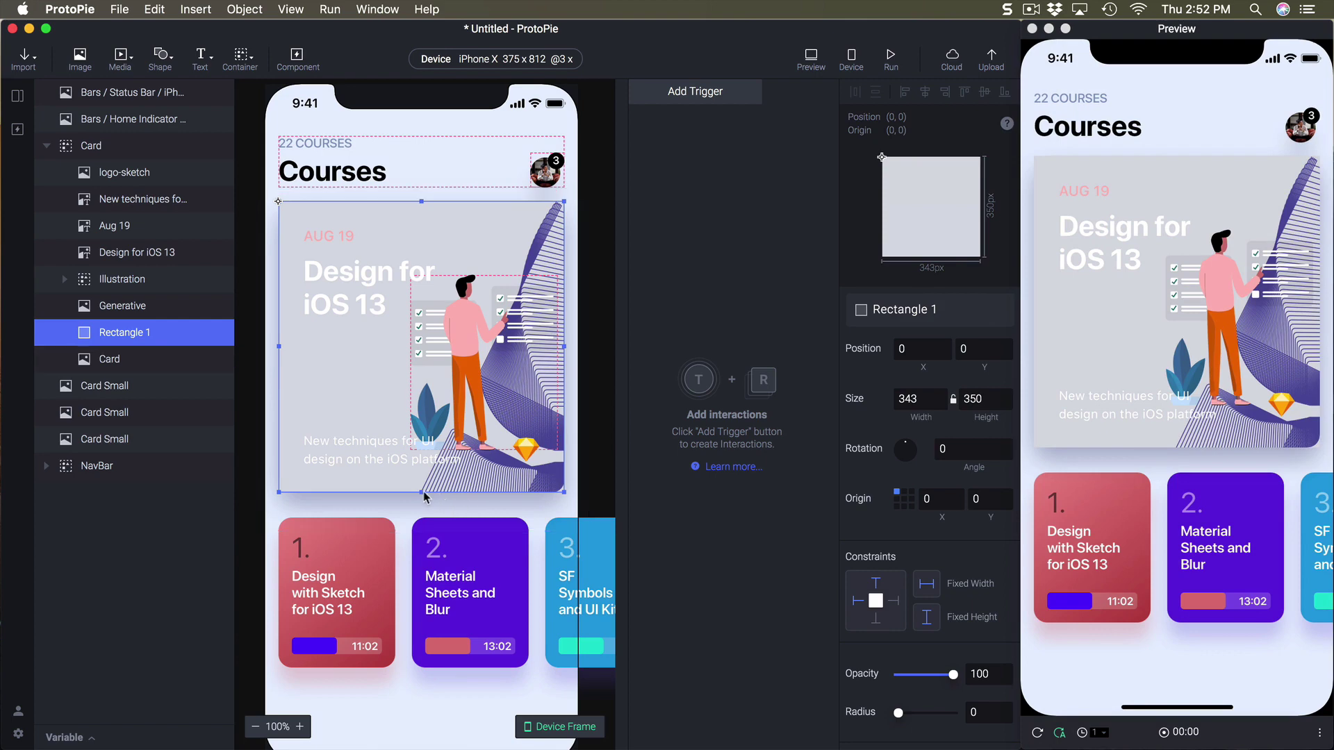
pyautogui.moveTo(421, 492); pyautogui.dragTo(418, 416)
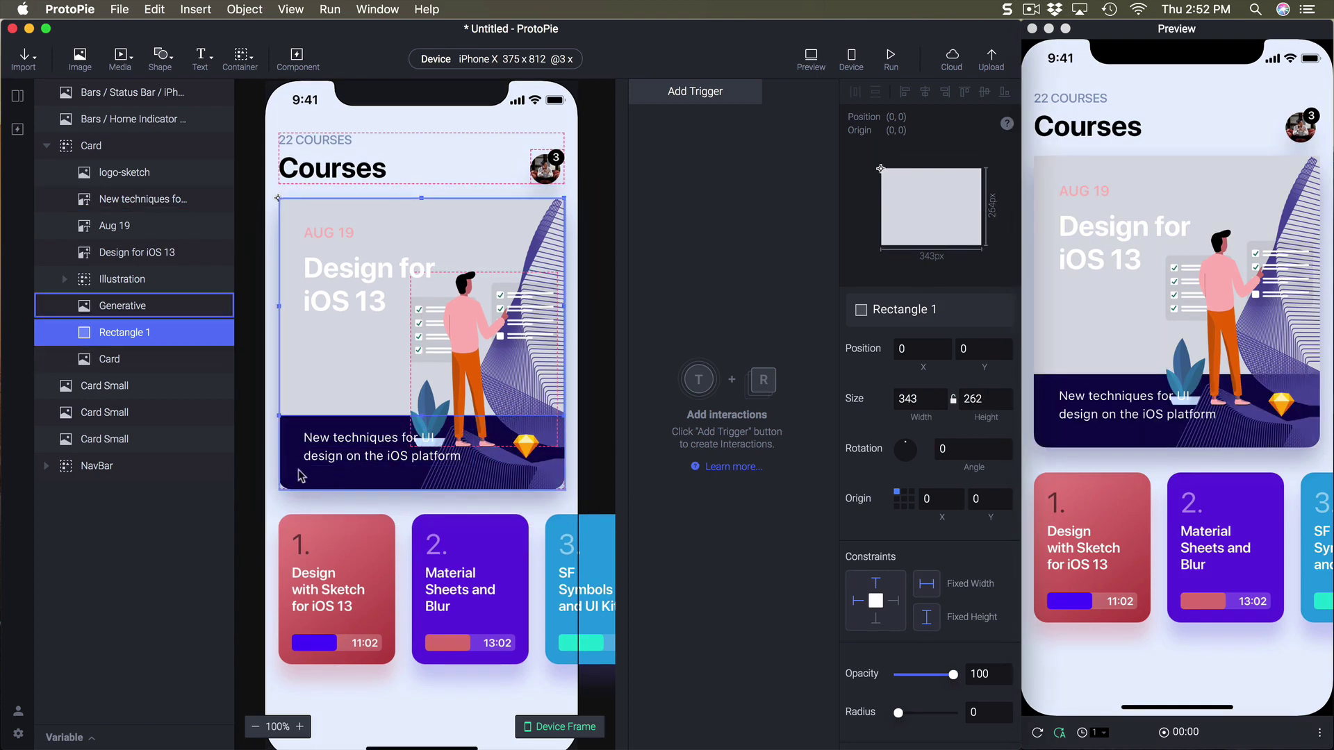
pyautogui.click(119, 362)
# Fill the rectangle with the card's dark navy 0B074A, sampled from the artwork with the eyedropper.
pyautogui.click(122, 343)
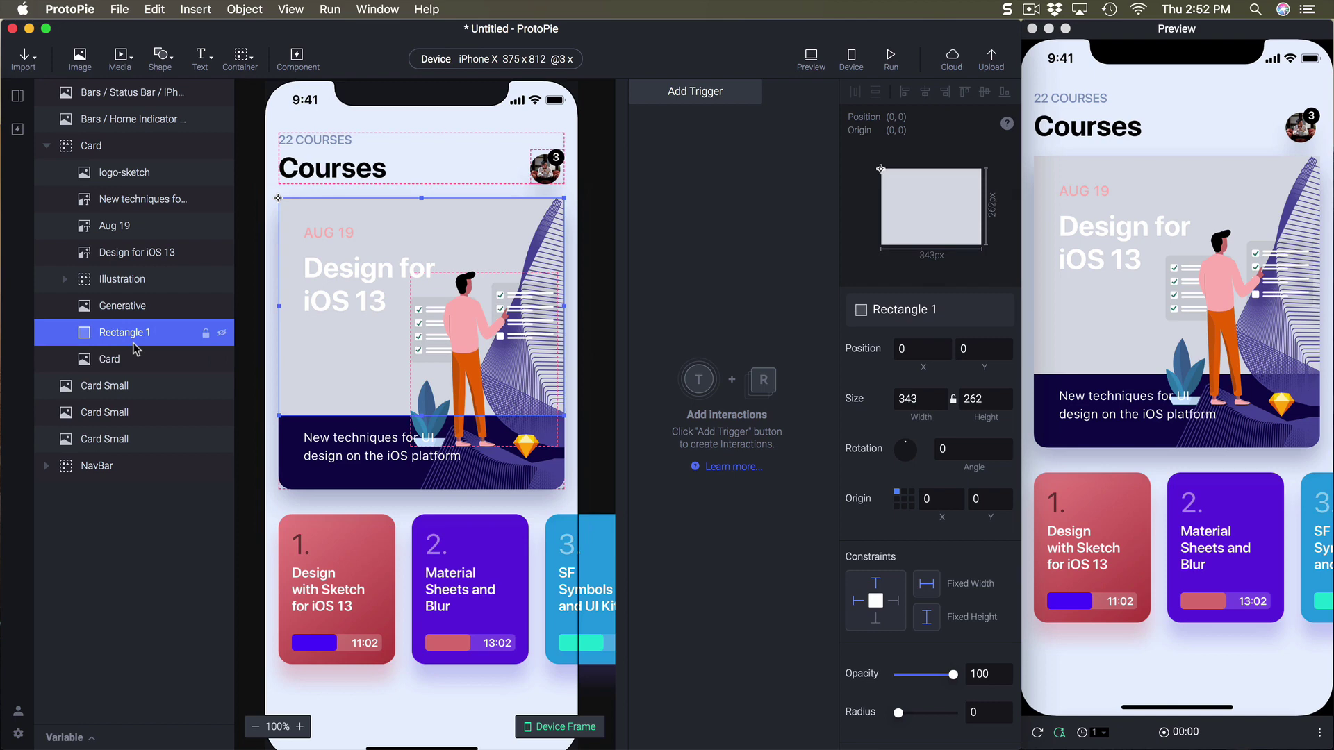
pyautogui.scroll(-4, 924, 594)
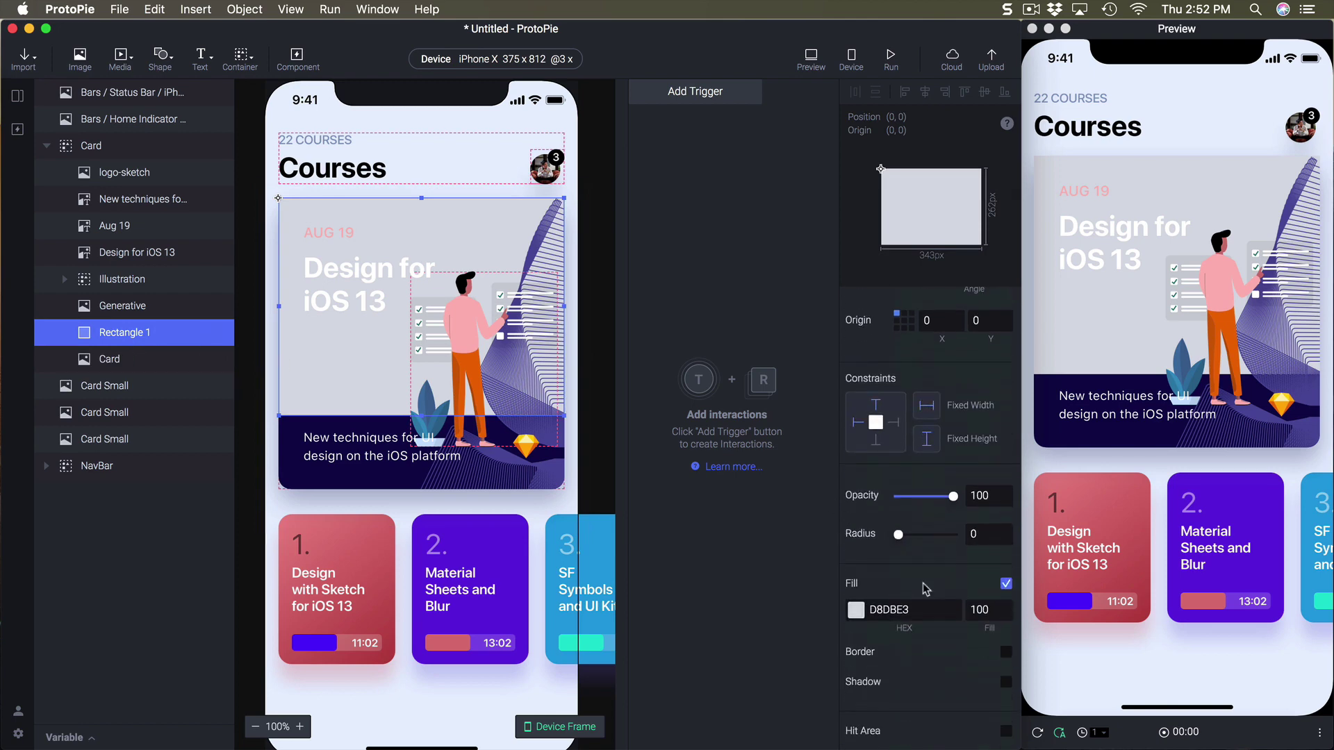
pyautogui.click(856, 611)
pyautogui.click(946, 507)
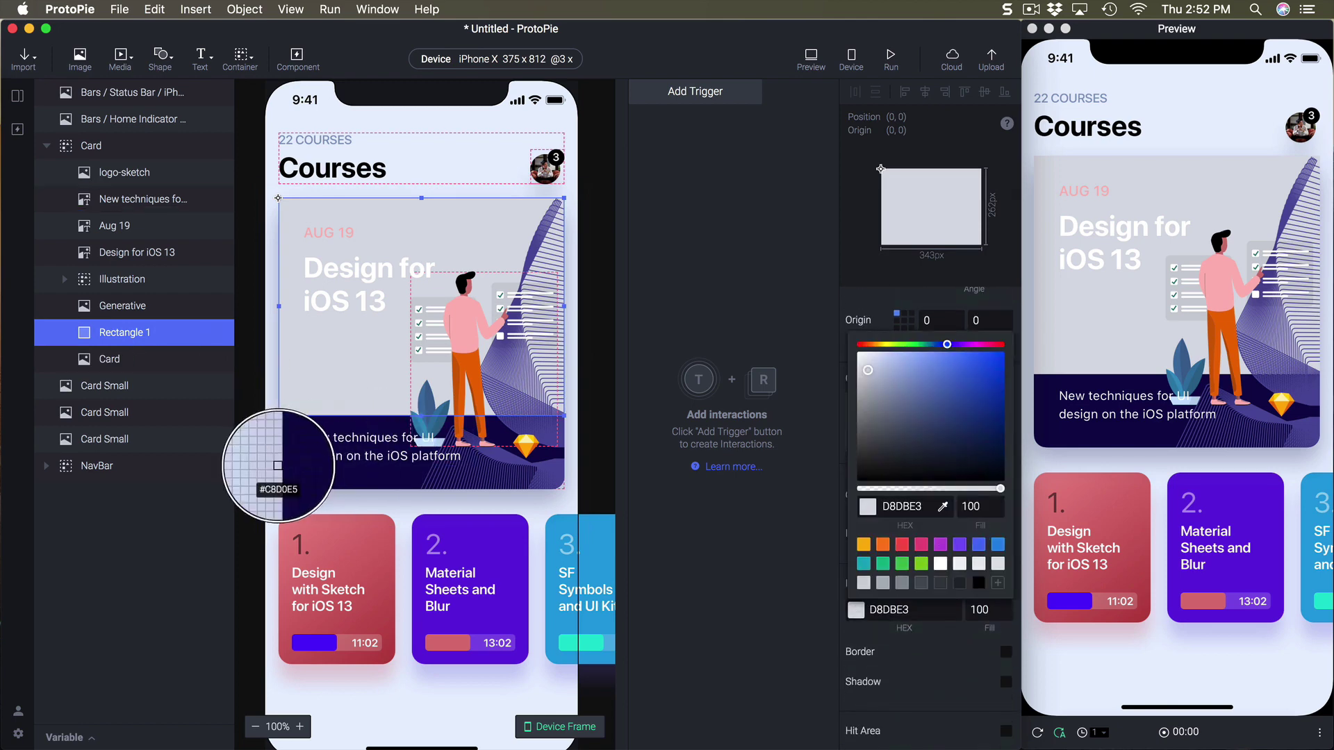
pyautogui.click(301, 476)
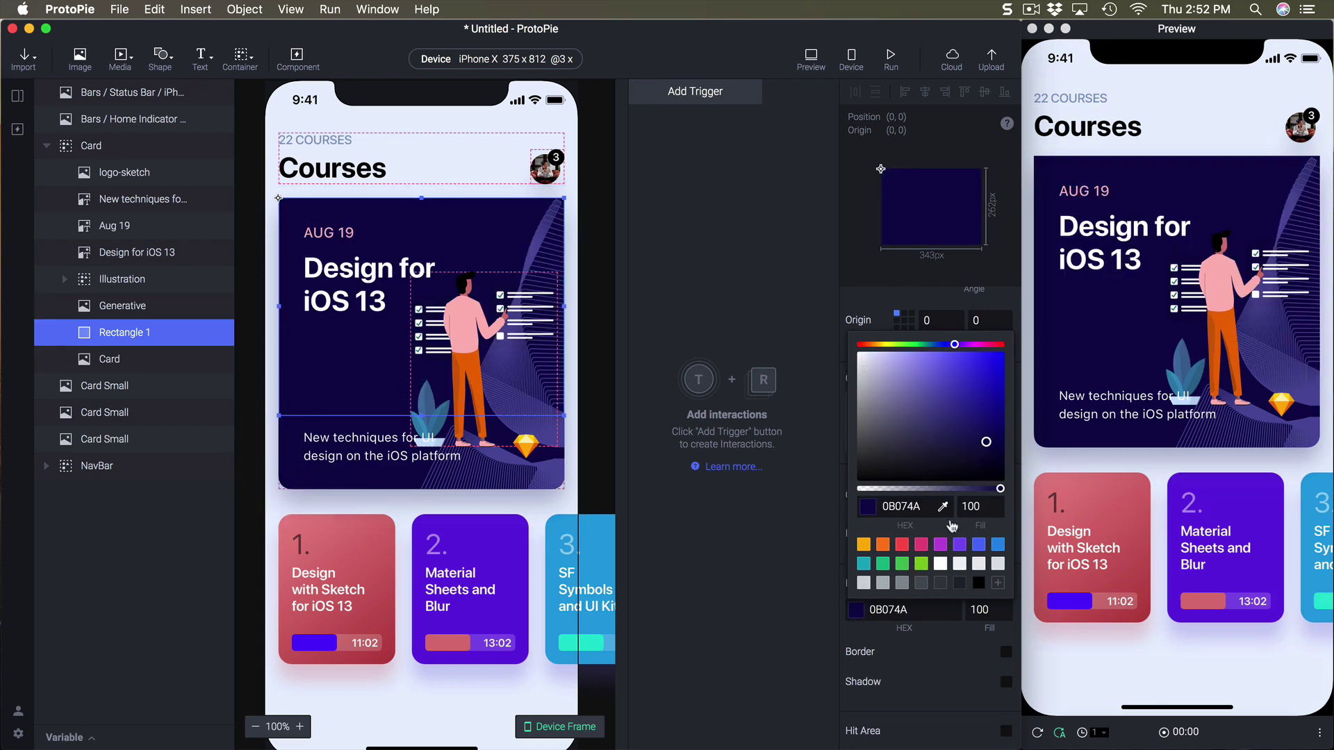
# Rename the rectangle layer as Cover.
pyautogui.doubleClick(127, 335)
pyautogui.write('Cover')
pyautogui.press('Return')
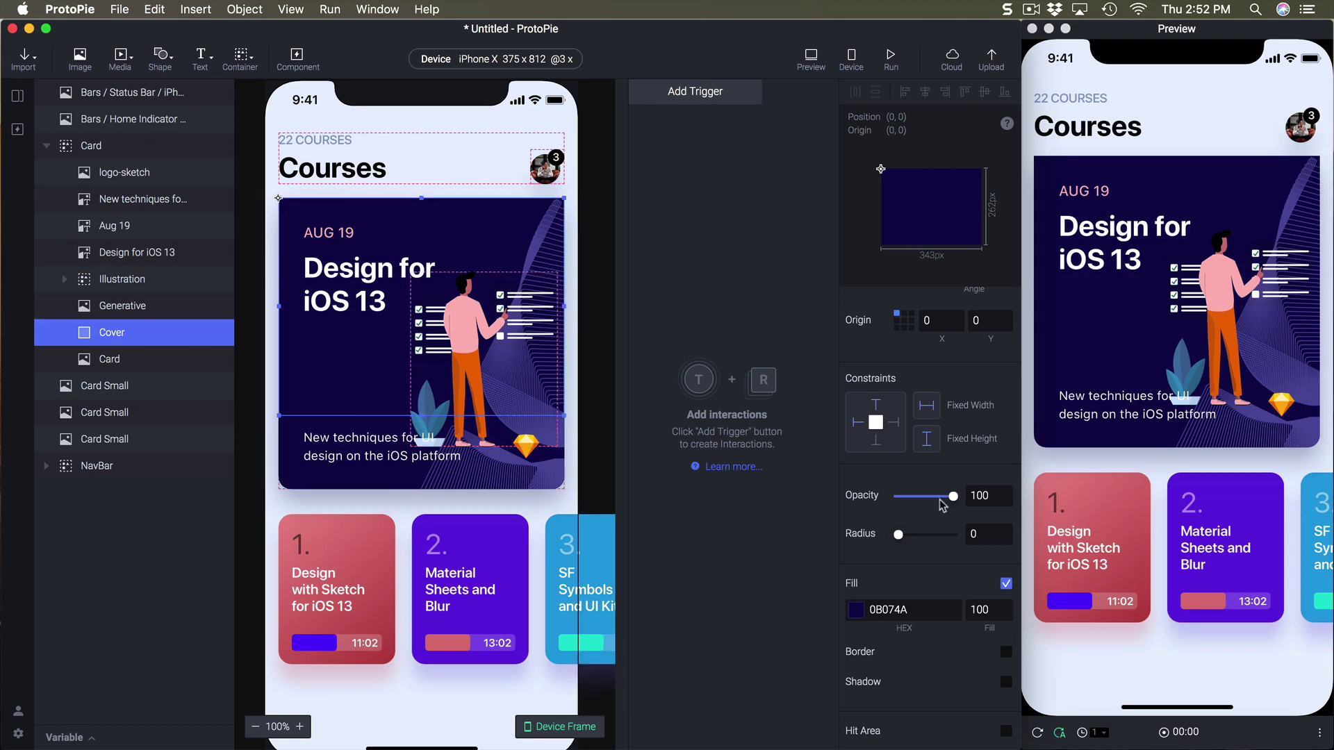
# Enable a shadow on the Cover layer and set the shadow colour to 242953.
pyautogui.scroll(-2, 939, 498)
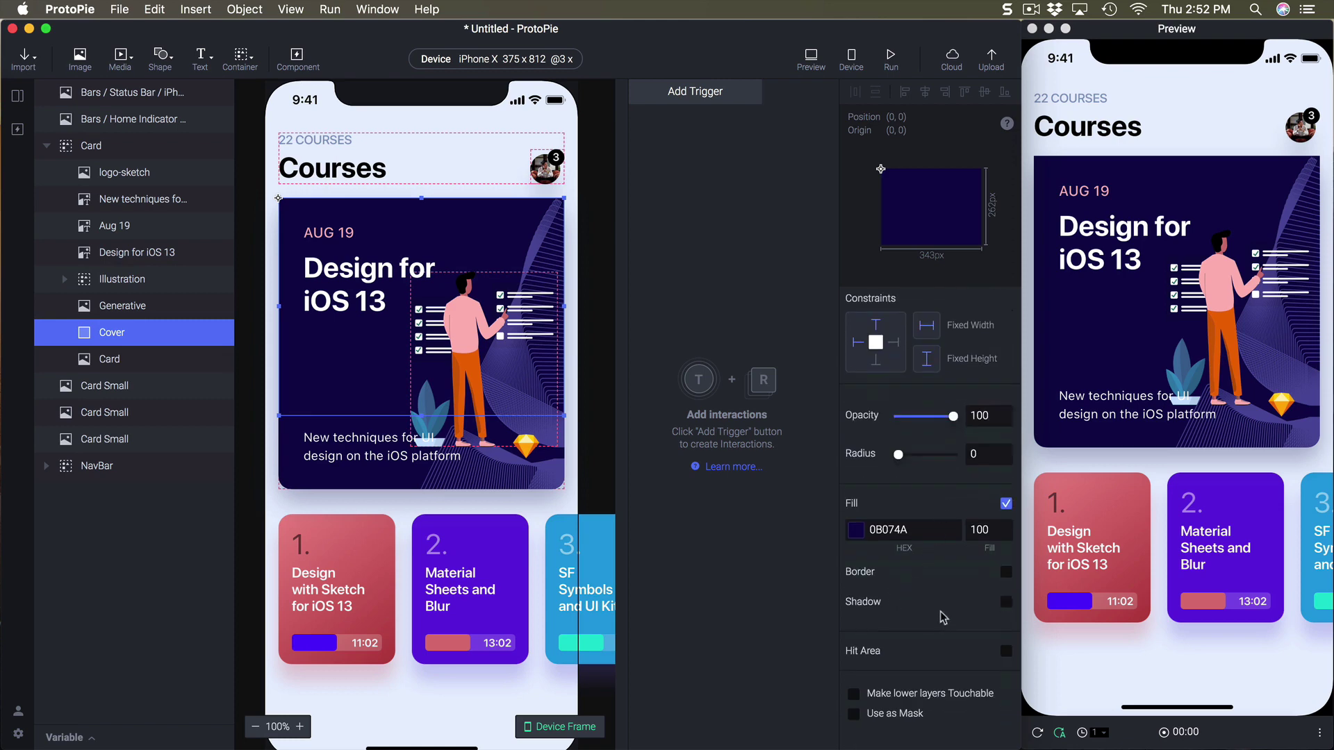
pyautogui.click(1005, 603)
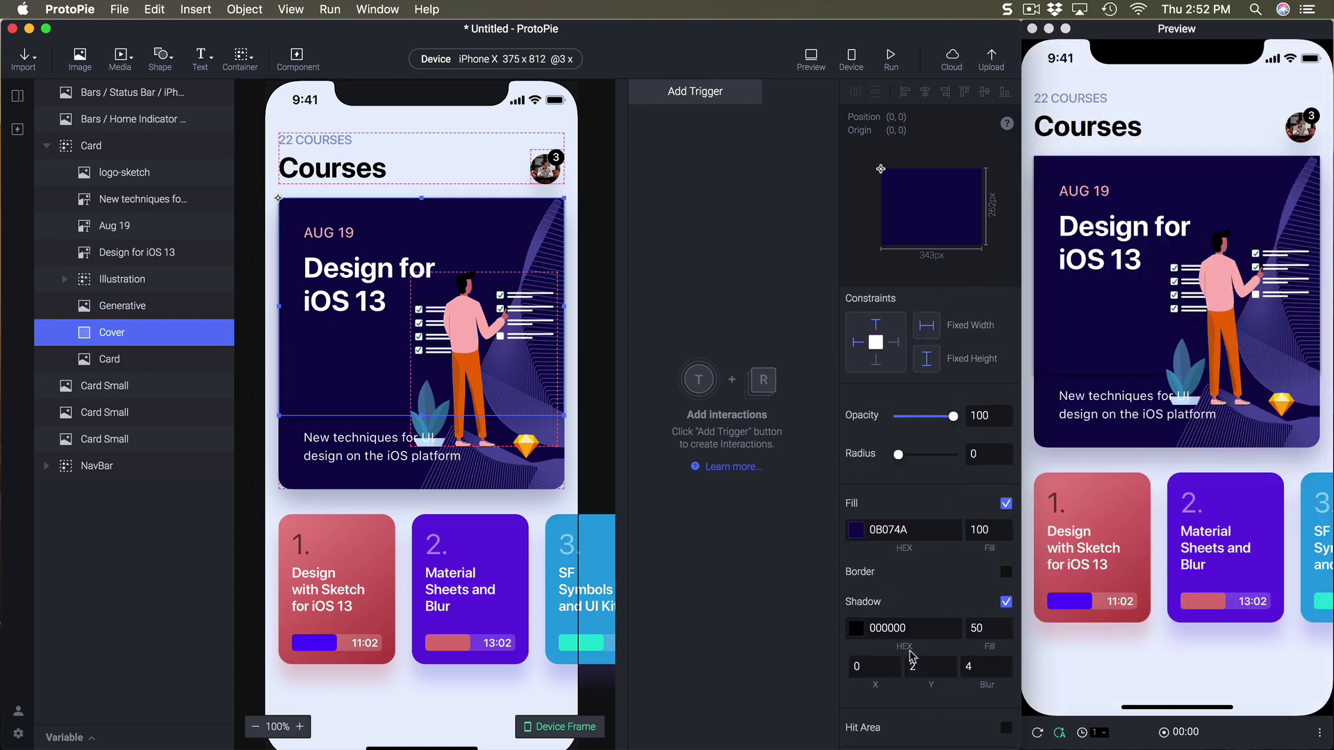
pyautogui.click(929, 633)
pyautogui.doubleClick(928, 627)
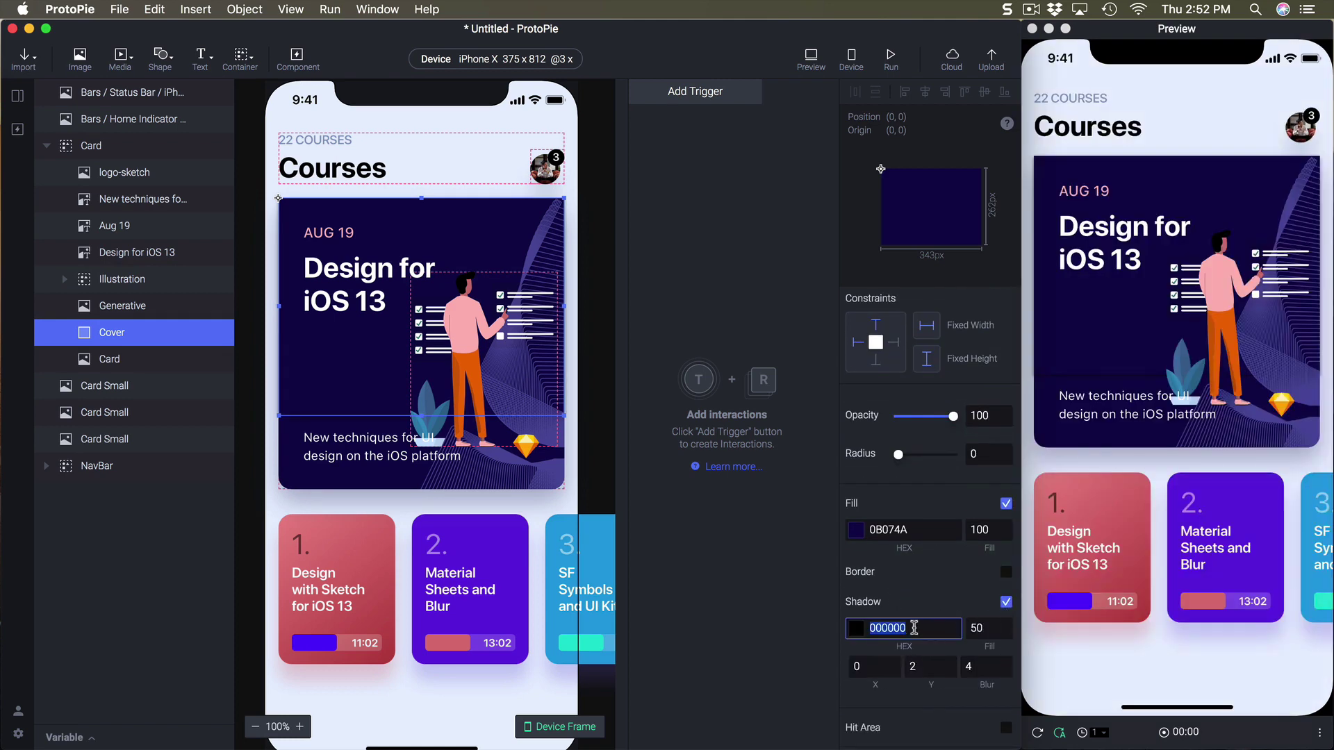
pyautogui.write('242953')
pyautogui.press('Return')
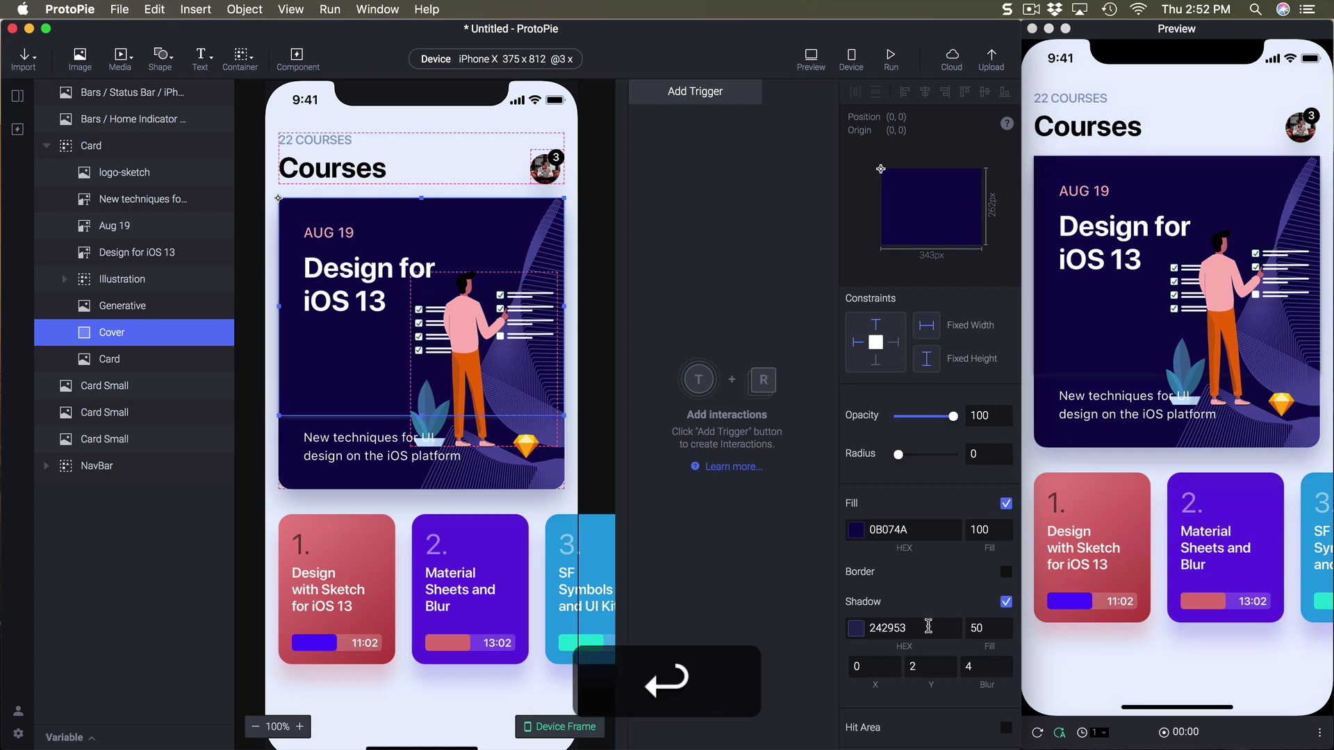
# Set the Cover layer's shadow opacity to 30, its Y offset to 15 and its blur to 20.
pyautogui.doubleClick(990, 628)
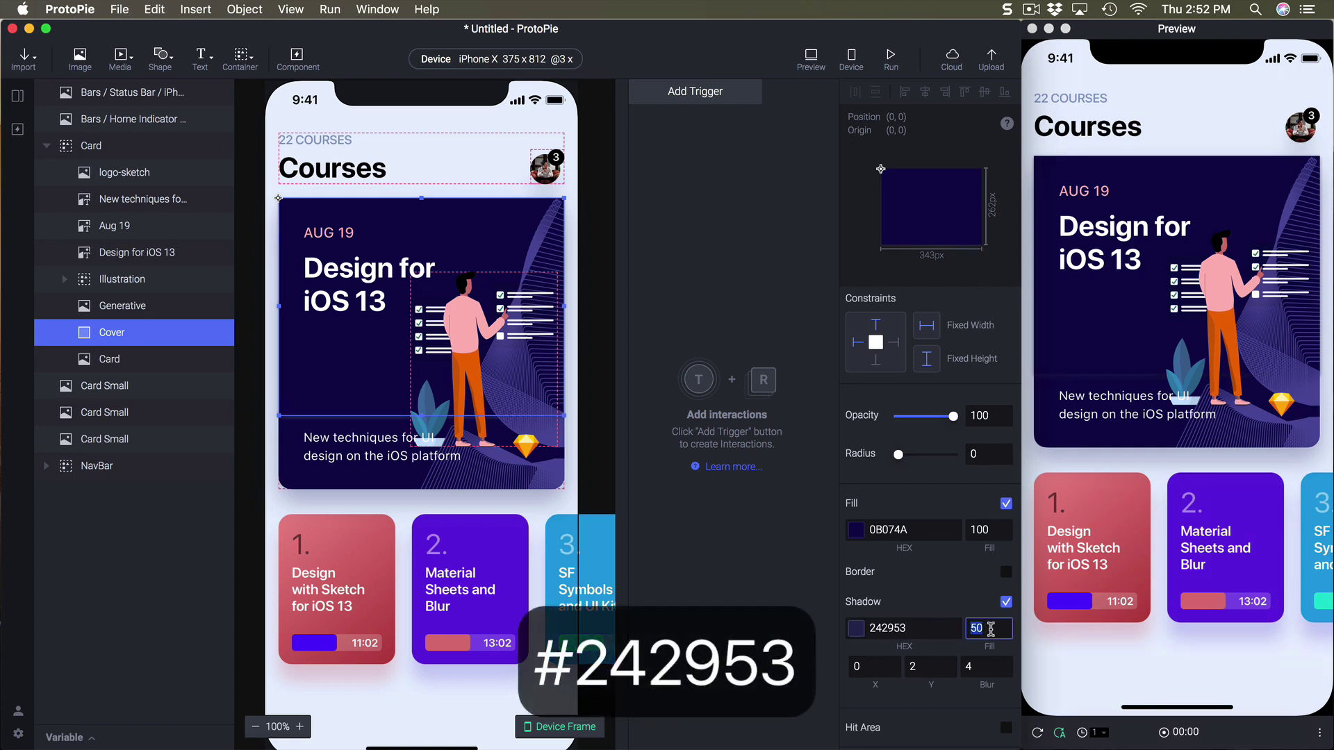
pyautogui.write('30')
pyautogui.press('Return')
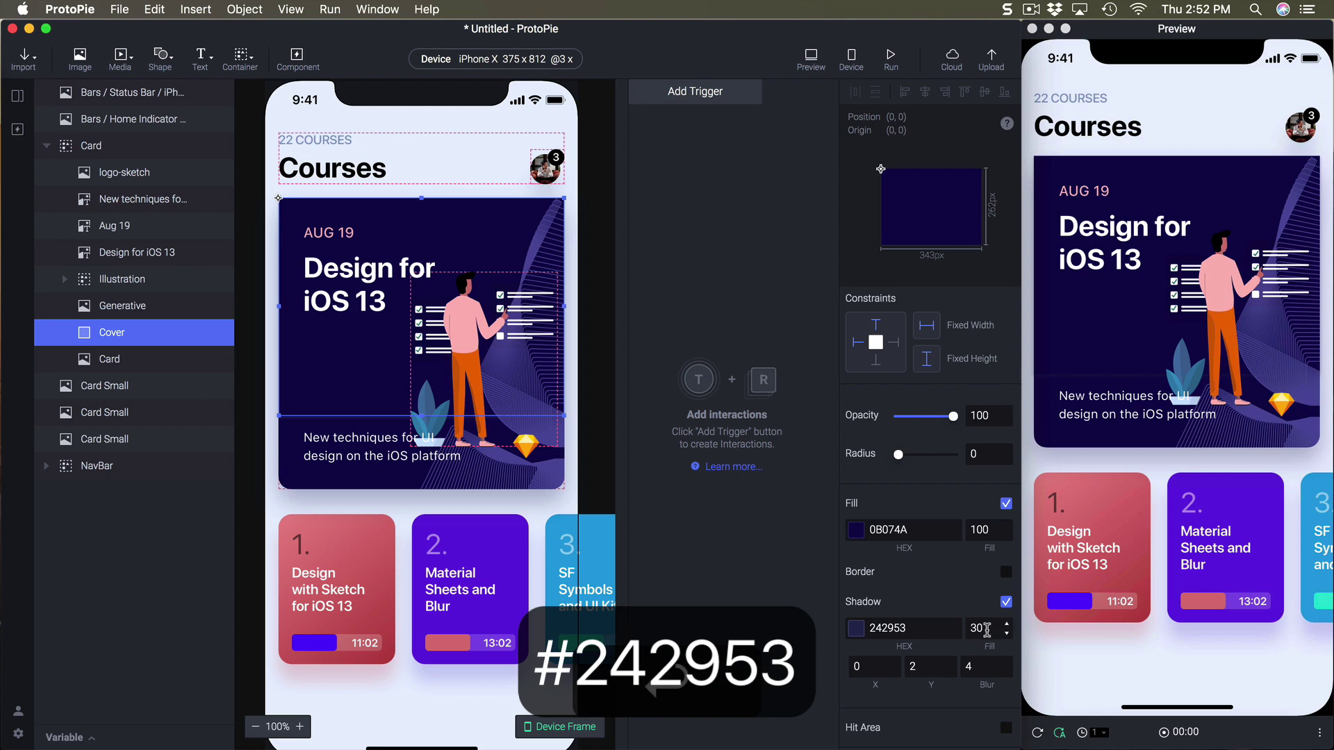
pyautogui.doubleClick(915, 667)
pyautogui.write('15')
pyautogui.press('Return')
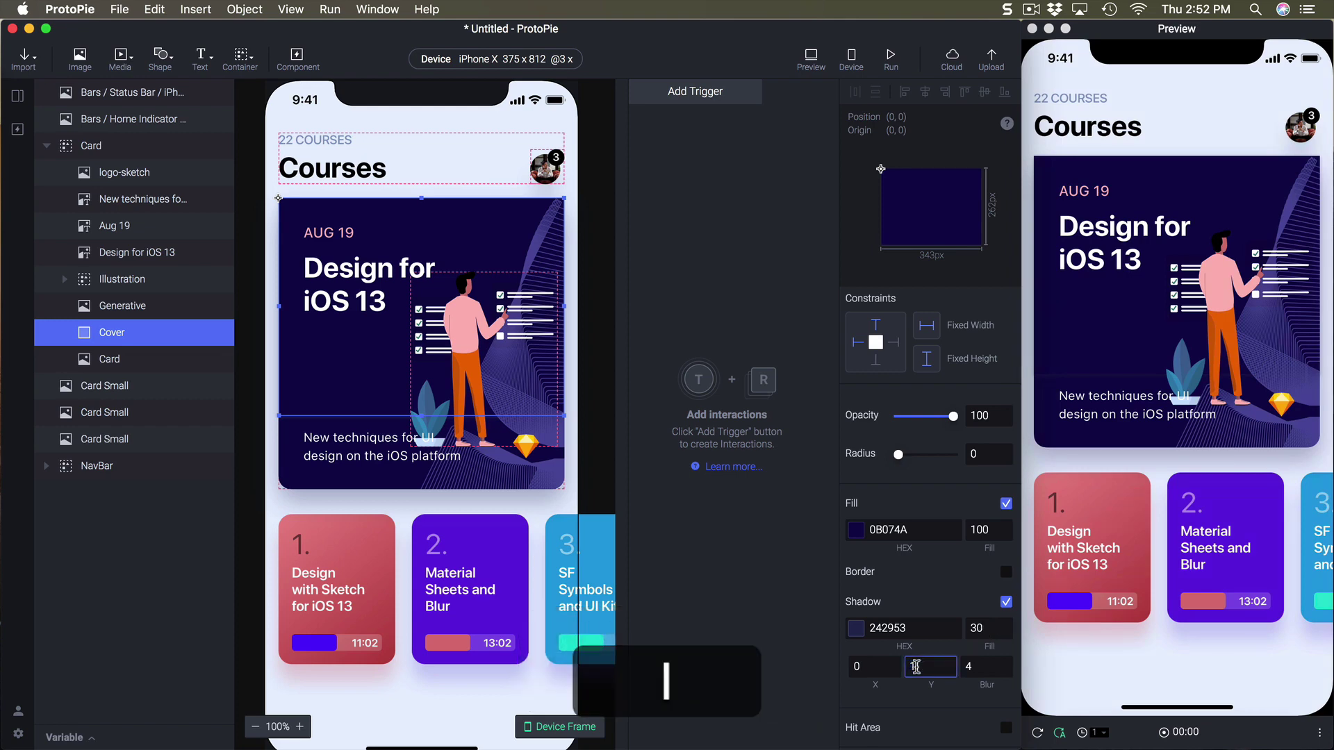
pyautogui.doubleClick(987, 665)
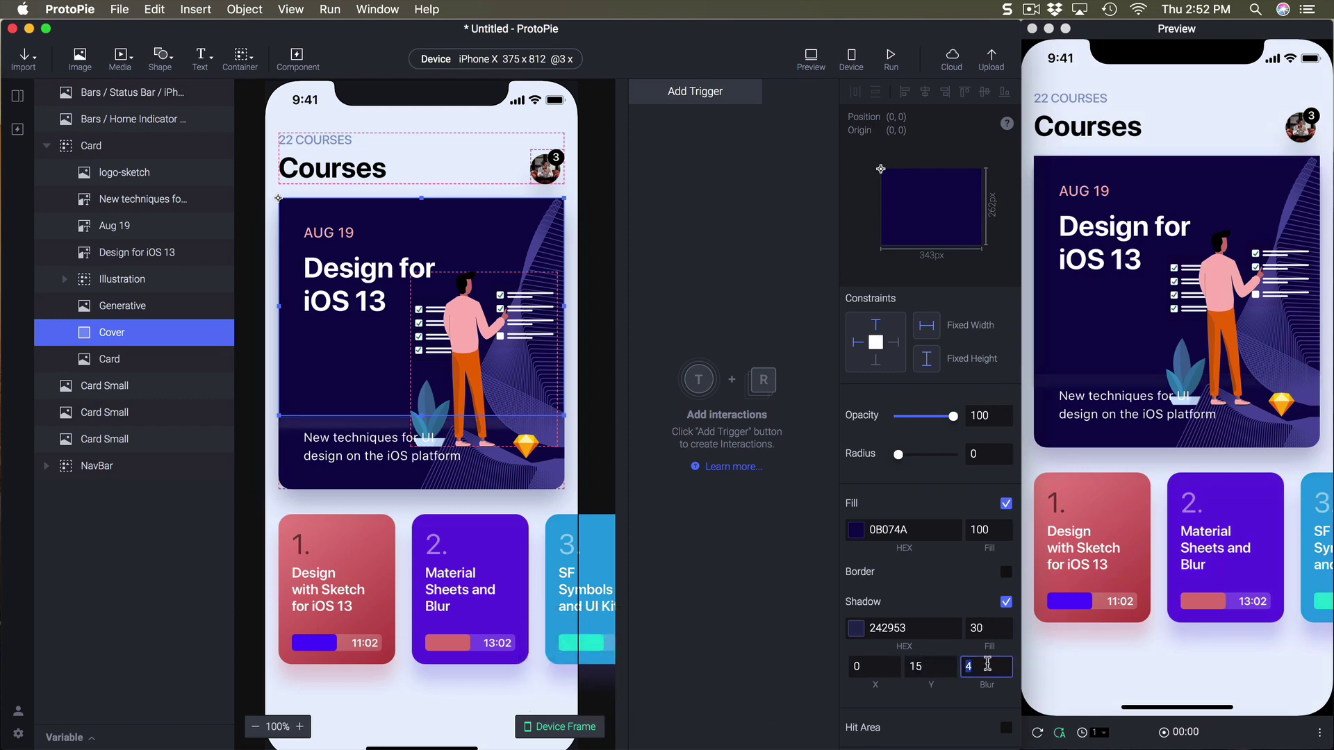
pyautogui.write('20')
pyautogui.press('Return')
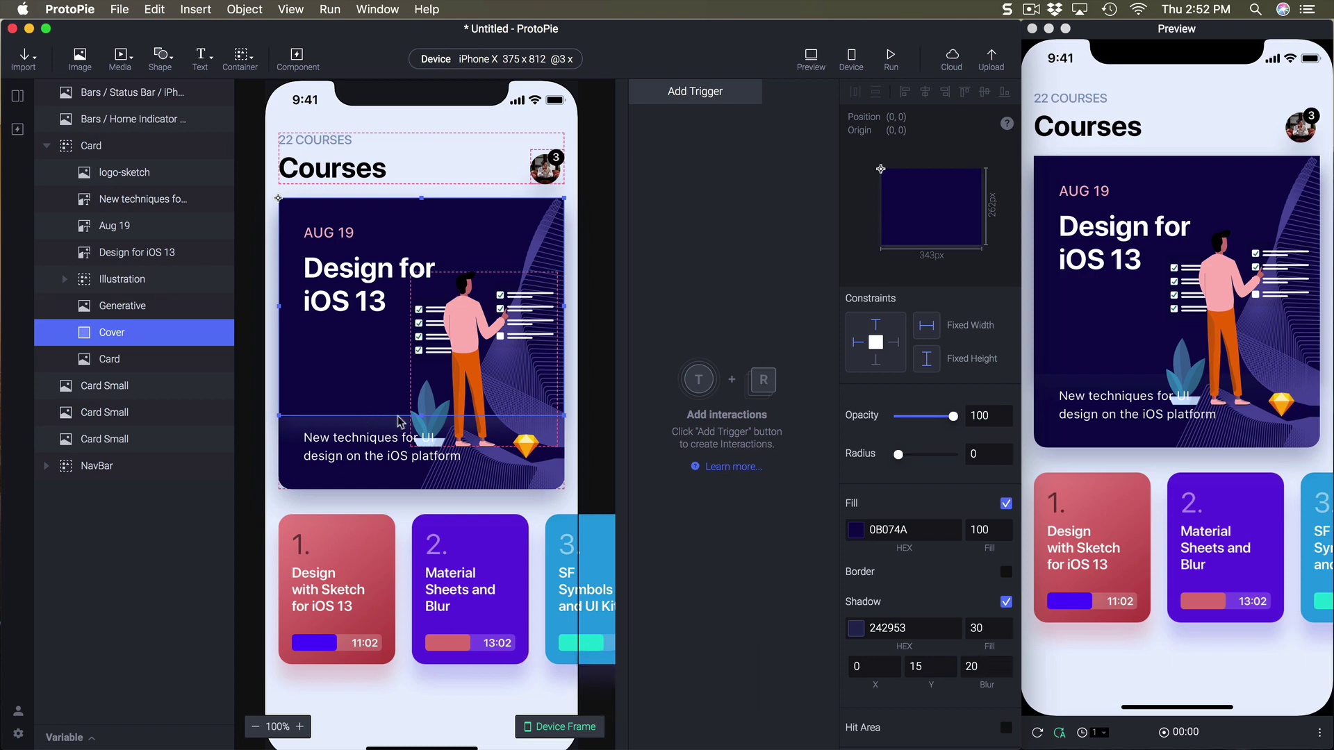
# Stretch the Cover rectangle down to 350 px tall and delete the original Card image layer beneath it.
pyautogui.moveTo(421, 415); pyautogui.dragTo(419, 490)
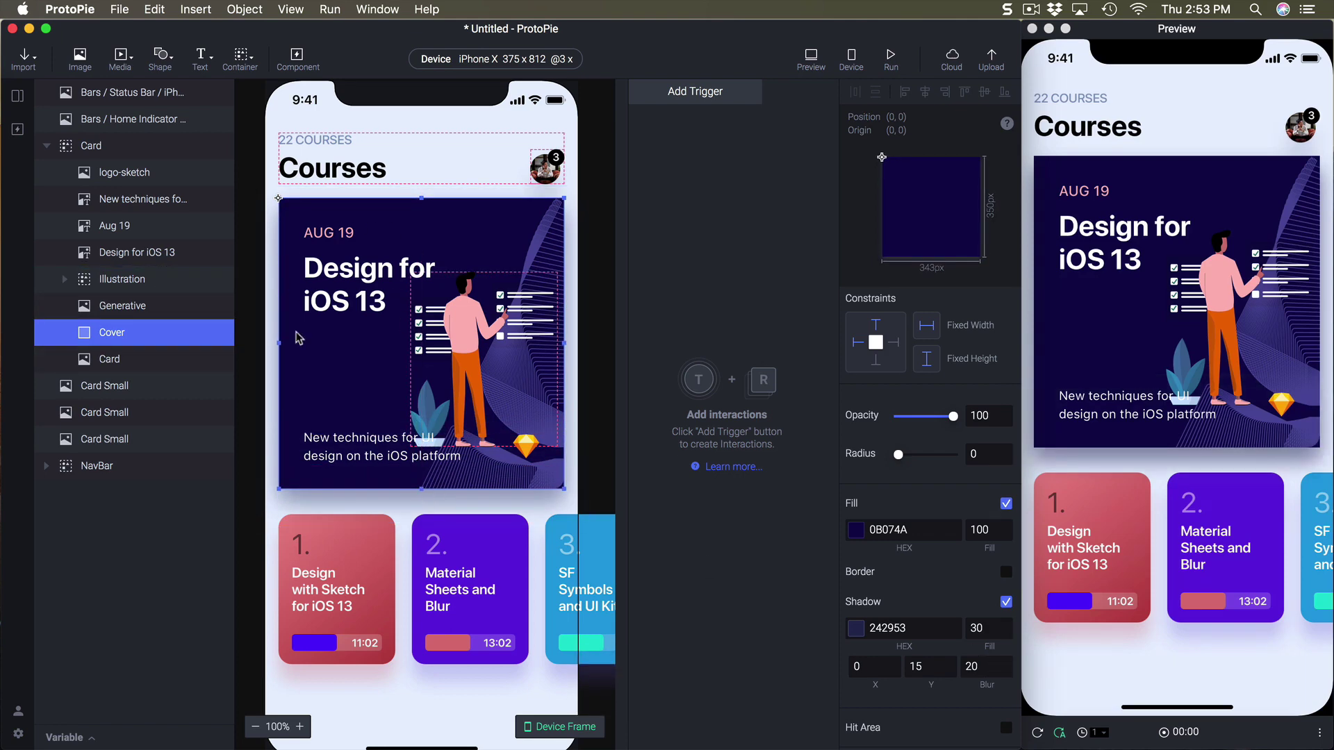
pyautogui.click(124, 362)
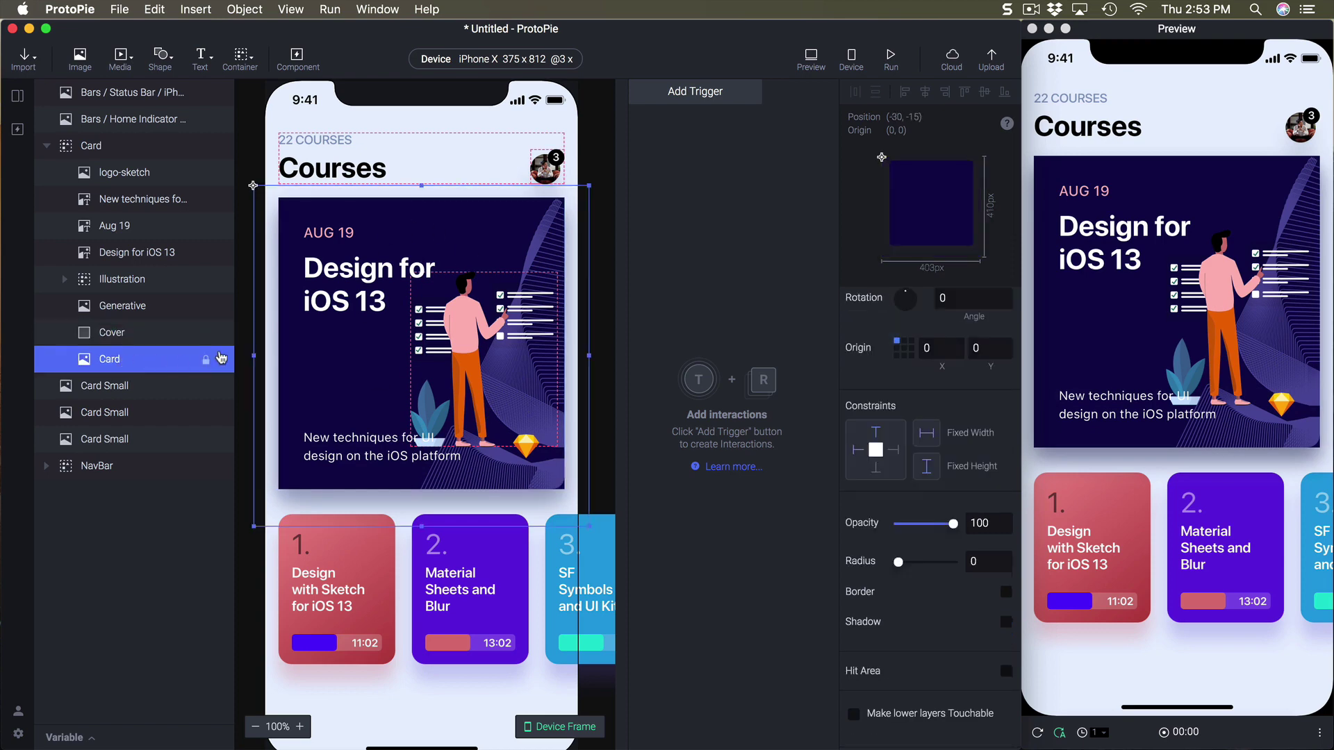
pyautogui.press('BackSpace')
# Round the corners of the Cover rectangle with a radius of 16.
pyautogui.click(169, 337)
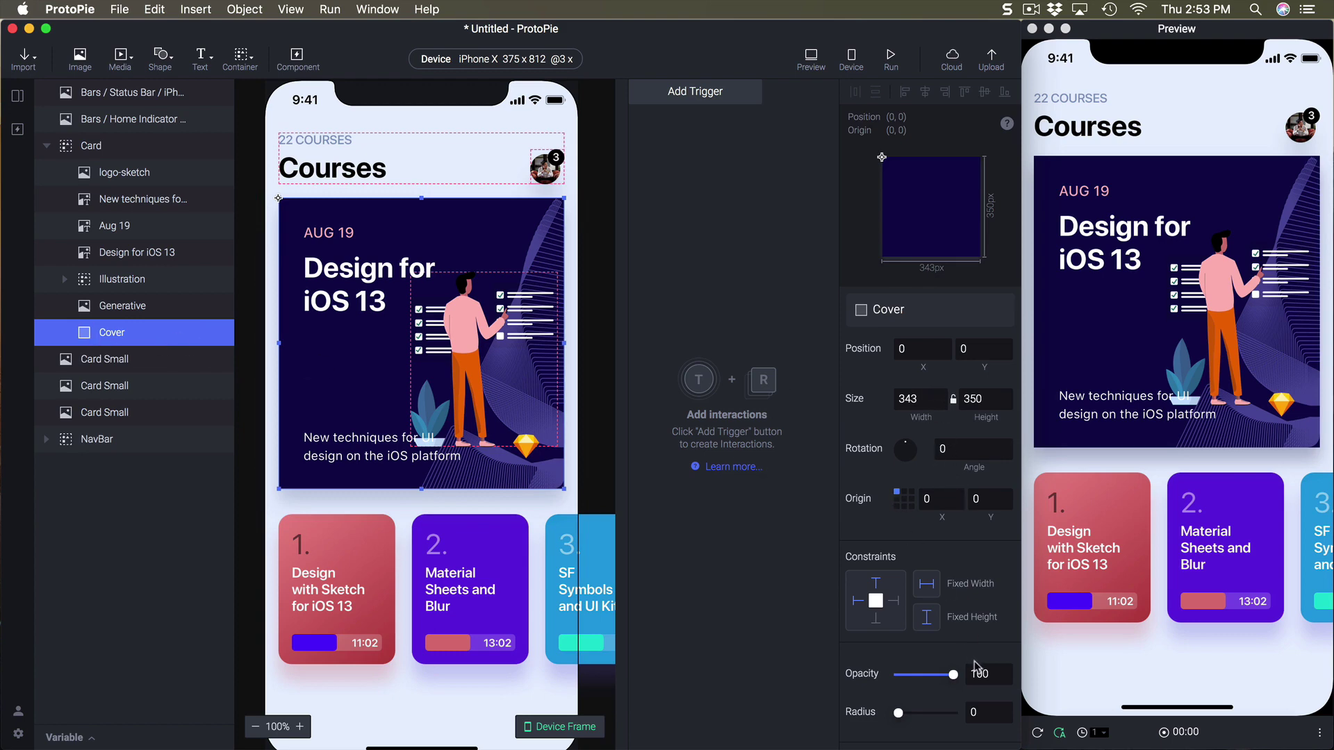
pyautogui.click(987, 712)
pyautogui.write('16')
pyautogui.press('Return')
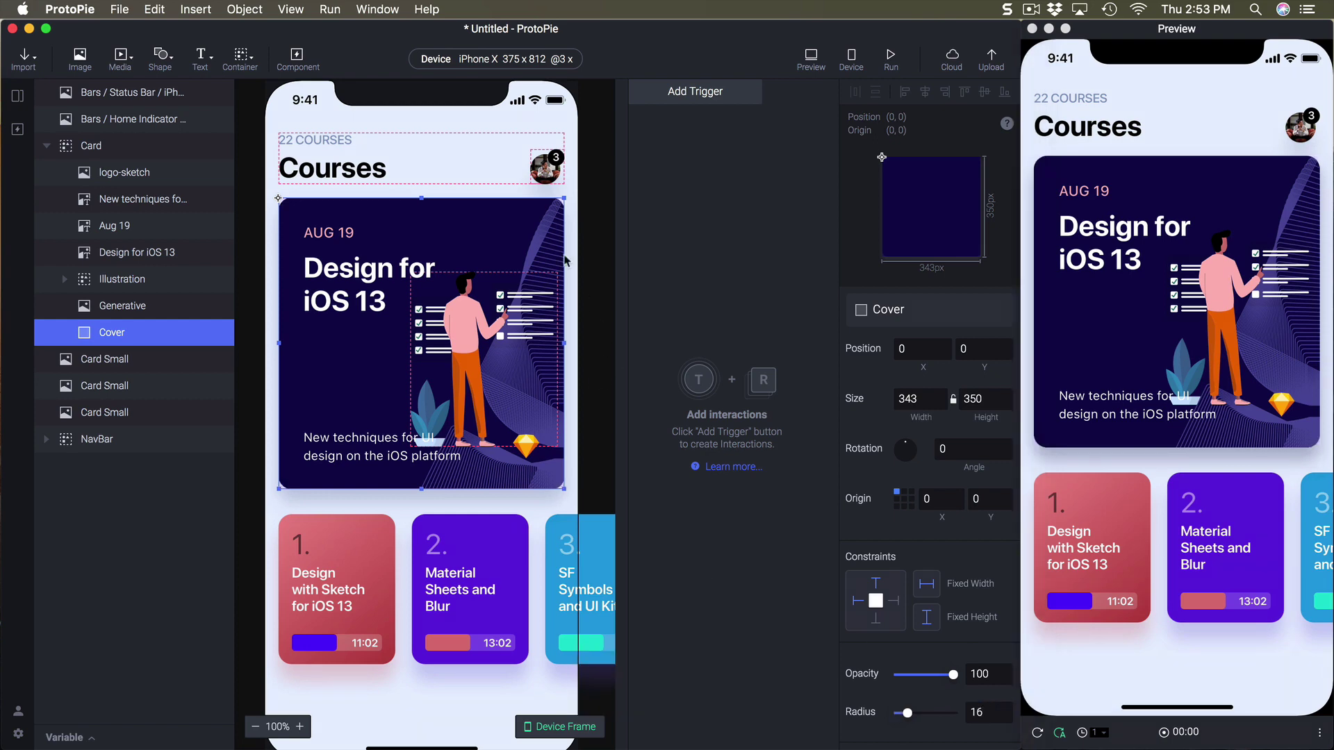
# Try widening the Card container to 370 px to test how its layers resize, and undo the change.
pyautogui.click(122, 147)
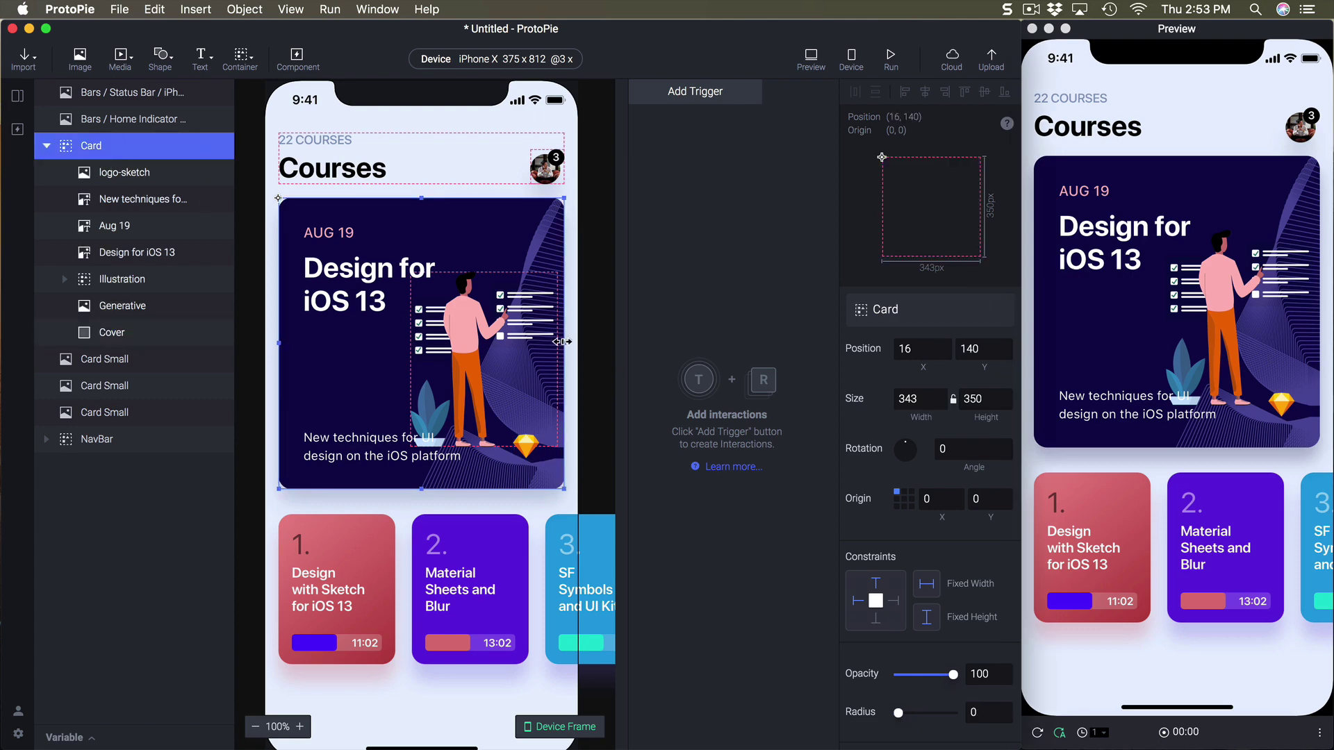
pyautogui.moveTo(560, 342); pyautogui.dragTo(587, 347)
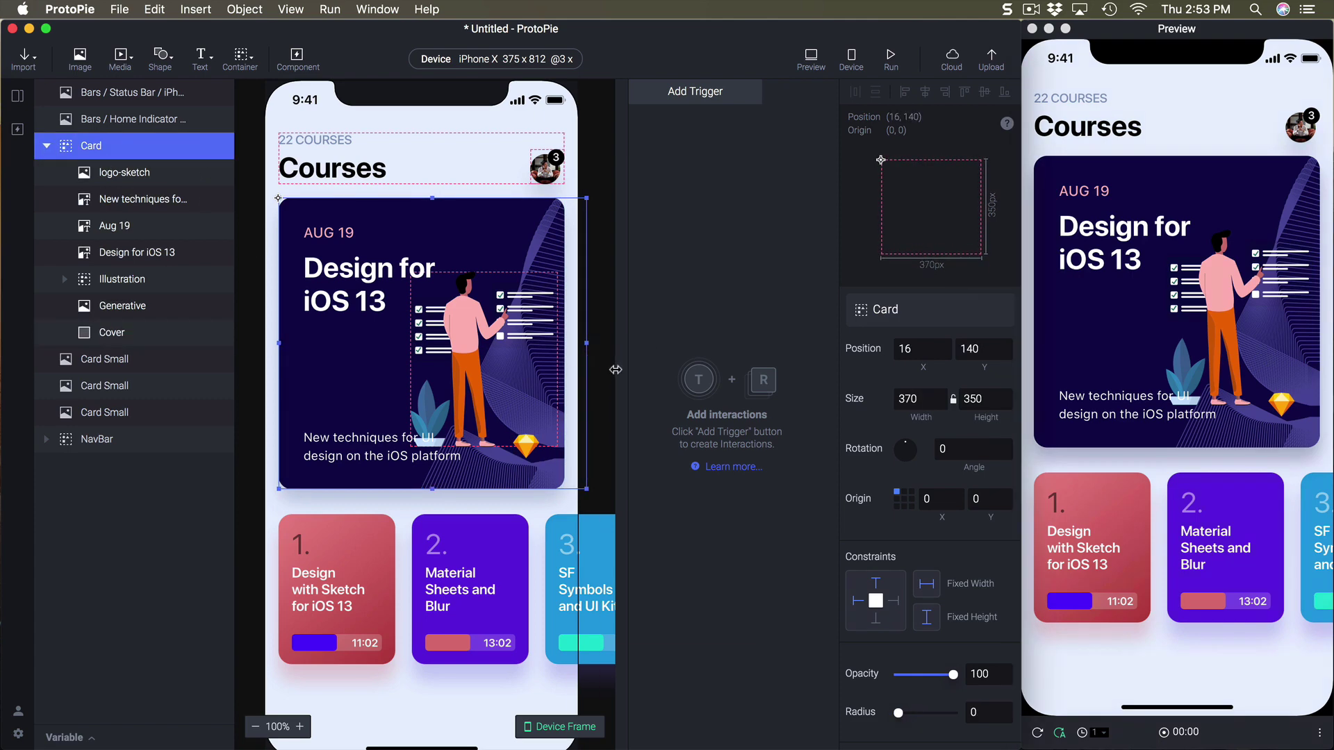
pyautogui.press('super+z')
# Constrain the Cover layer to both the left and right edges of the Card container, and test it with a temporary resize.
pyautogui.click(117, 335)
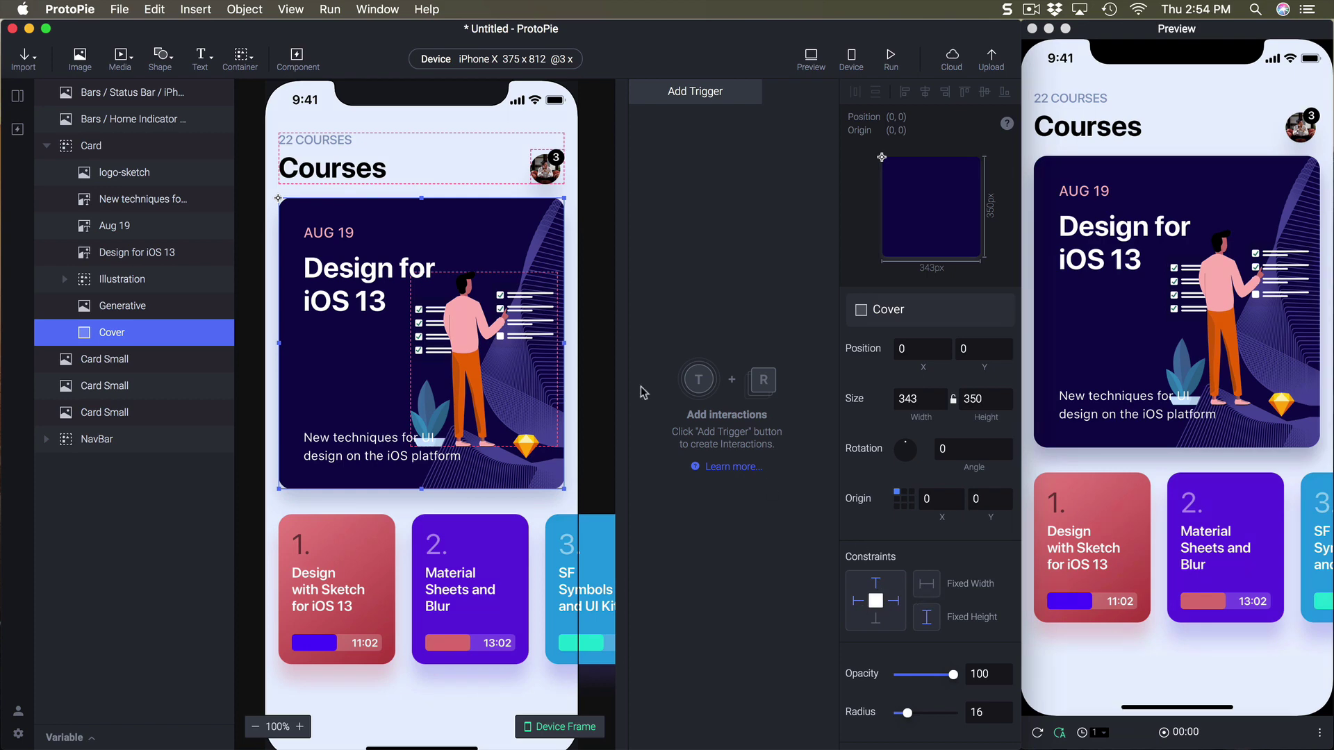
pyautogui.click(590, 369)
pyautogui.click(301, 262)
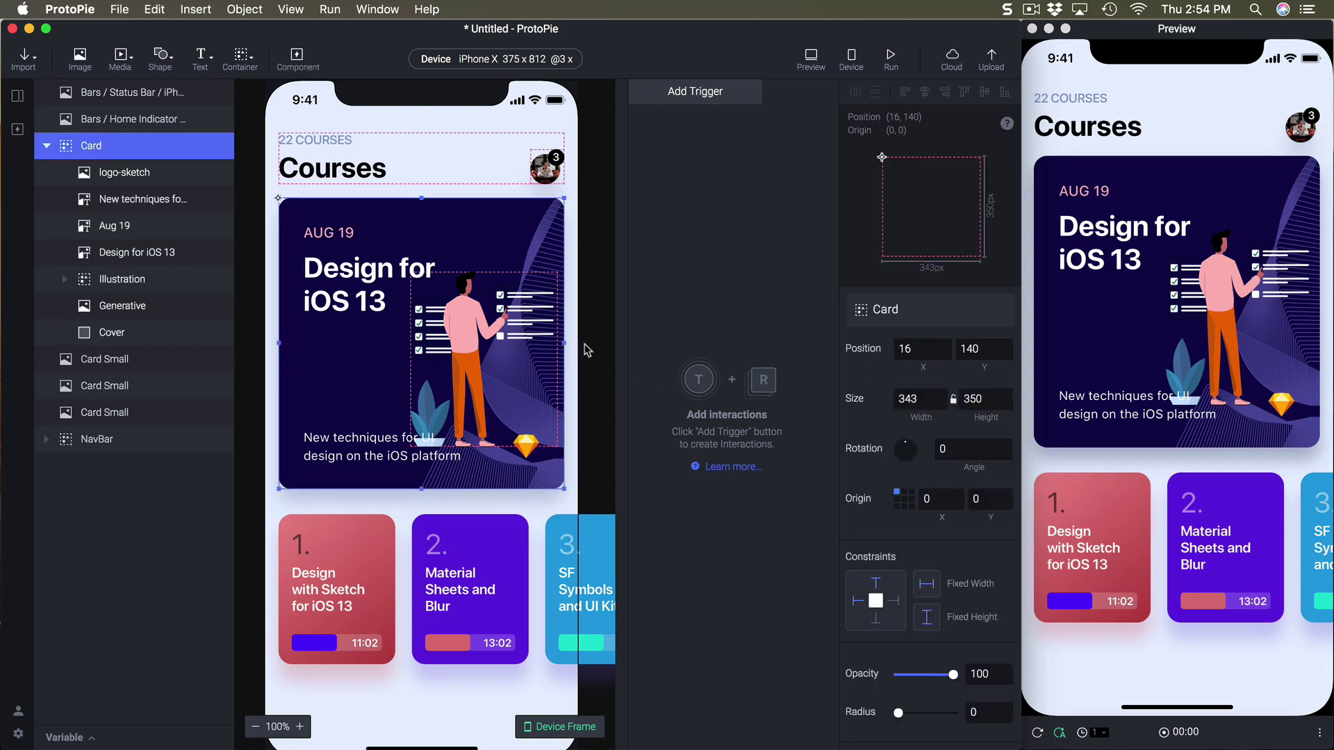
pyautogui.moveTo(563, 344); pyautogui.dragTo(600, 355)
pyautogui.press('super+z')
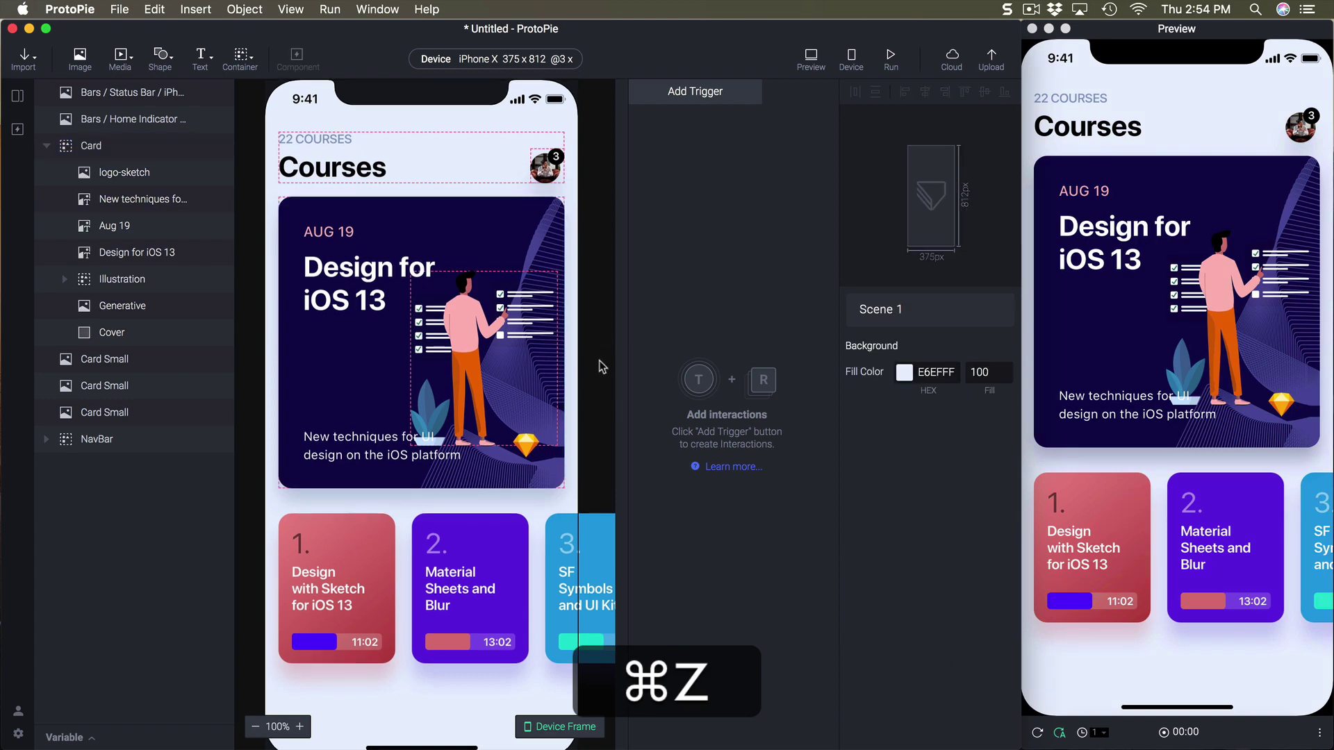
# Constrain the Generative and Illustration layers to the right edge of the Card container, keeping their fixed size.
pyautogui.click(145, 311)
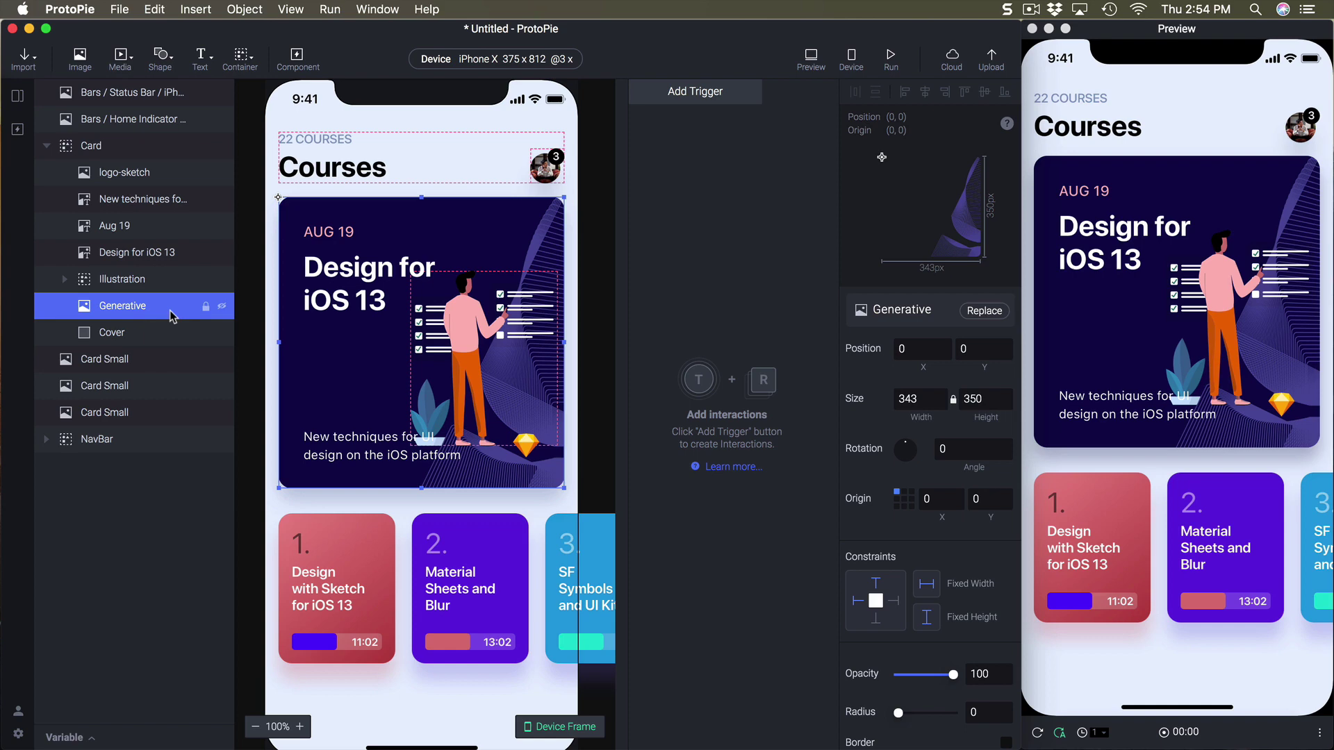
pyautogui.click(150, 280)
pyautogui.click(144, 309)
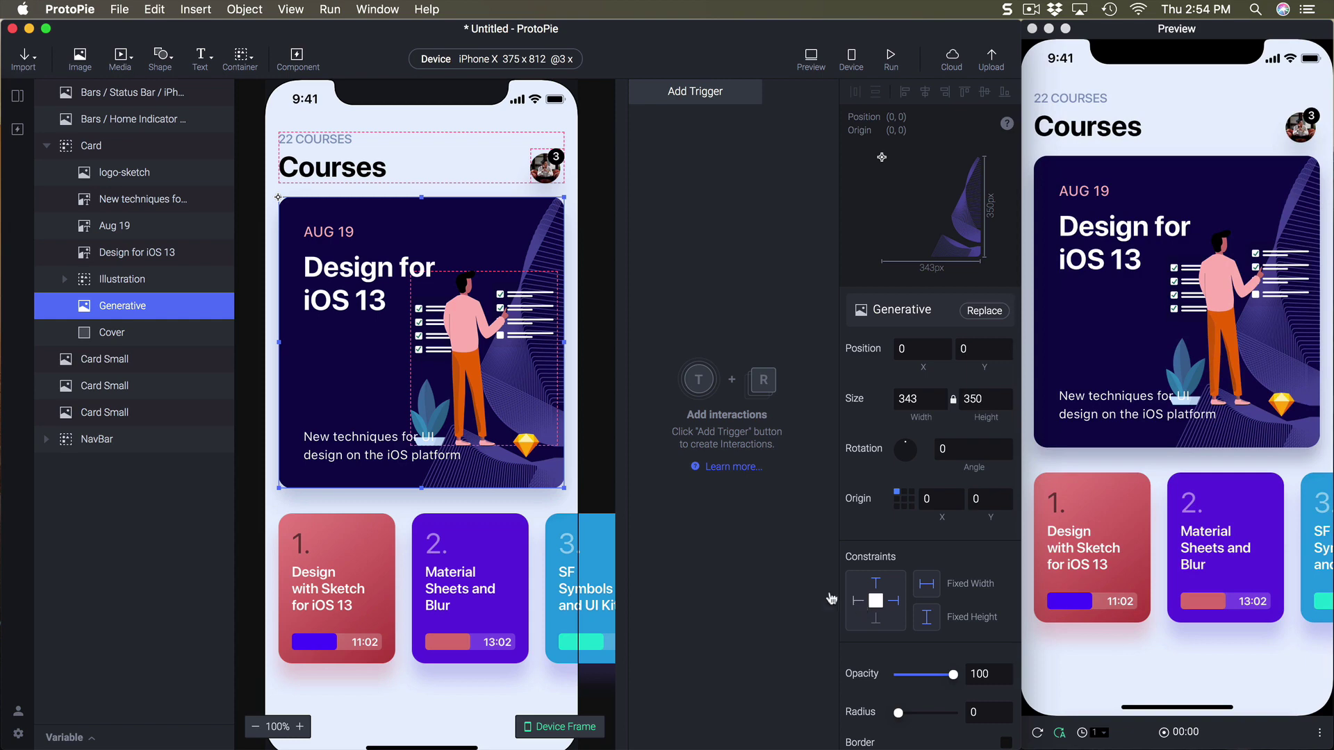
pyautogui.click(136, 284)
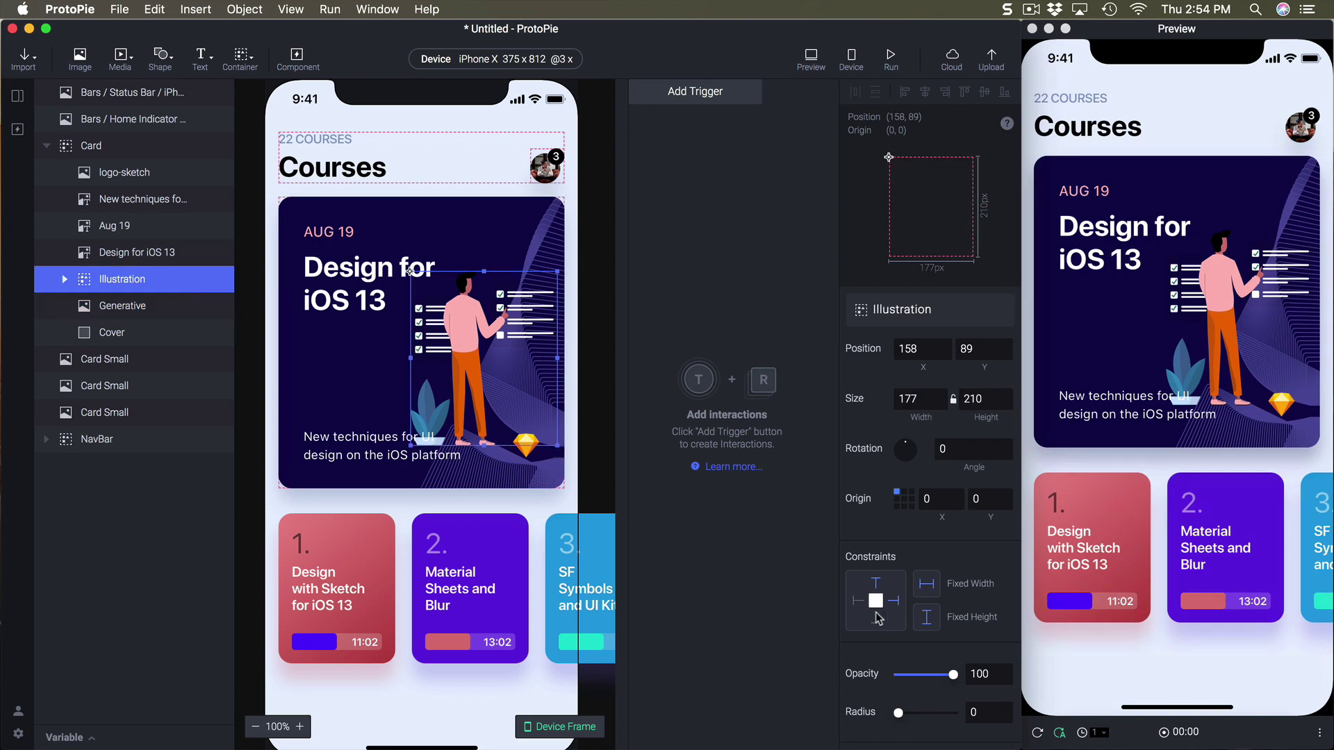
# Test the new constraints by temporarily widening the Card container and restoring its size.
pyautogui.click(587, 356)
pyautogui.click(509, 265)
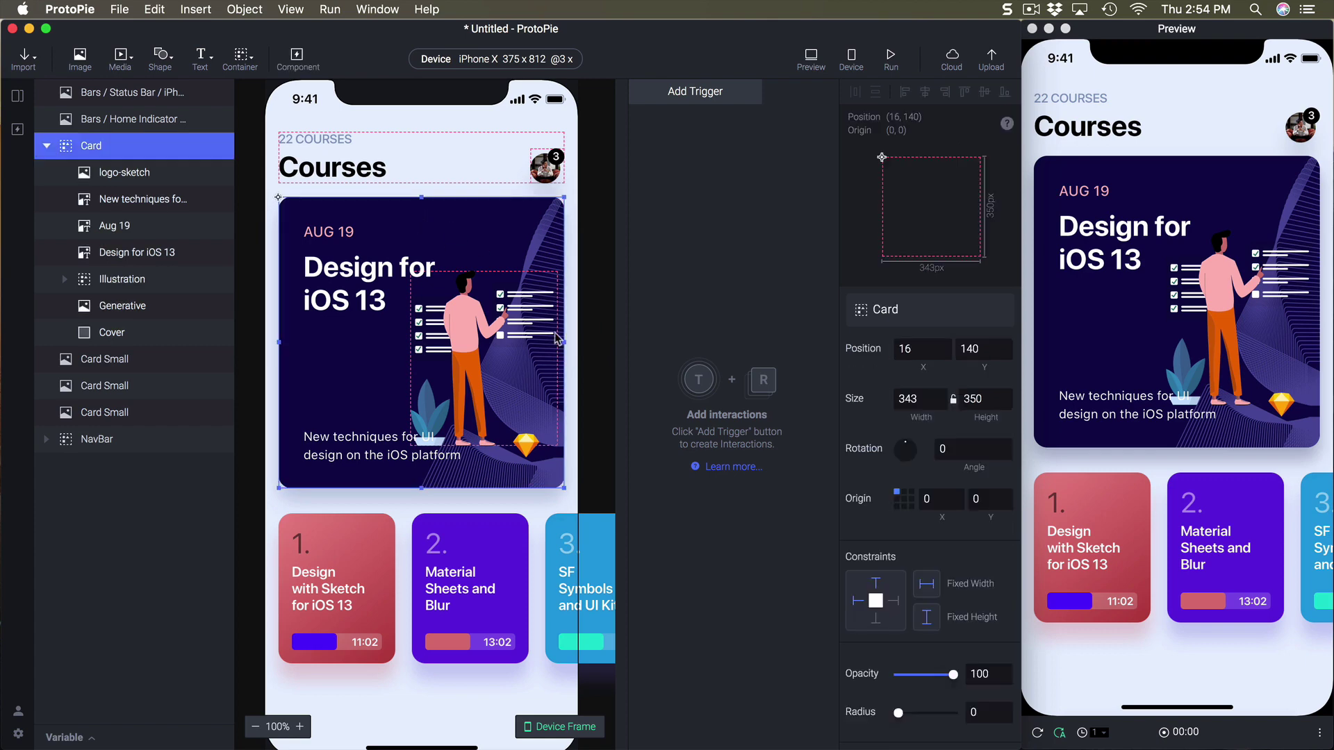
pyautogui.moveTo(564, 342); pyautogui.dragTo(646, 345)
pyautogui.moveTo(577, 345)
pyautogui.mouseDown()
pyautogui.moveTo(610, 346)
pyautogui.moveTo(565, 347)
pyautogui.moveTo(602, 347)
pyautogui.mouseUp()
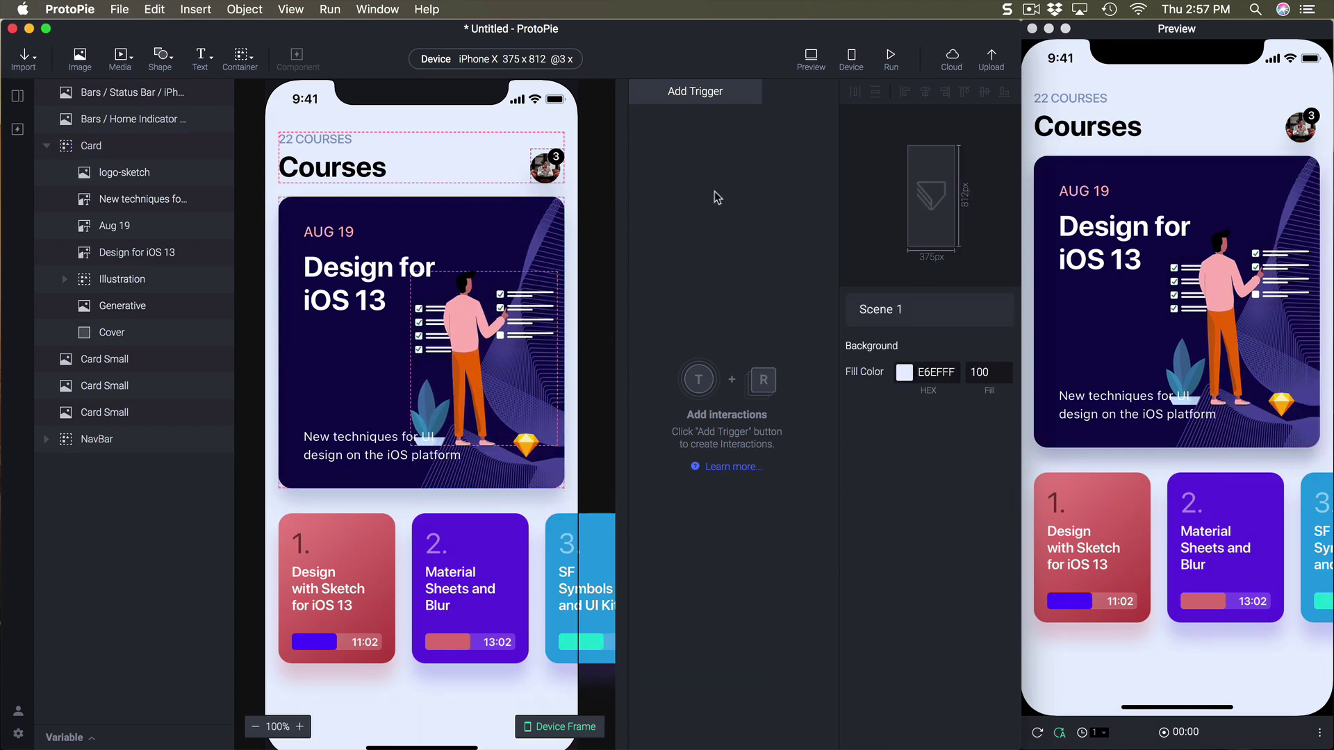
# Add a Tap trigger to the Card container.
pyautogui.click(410, 223)
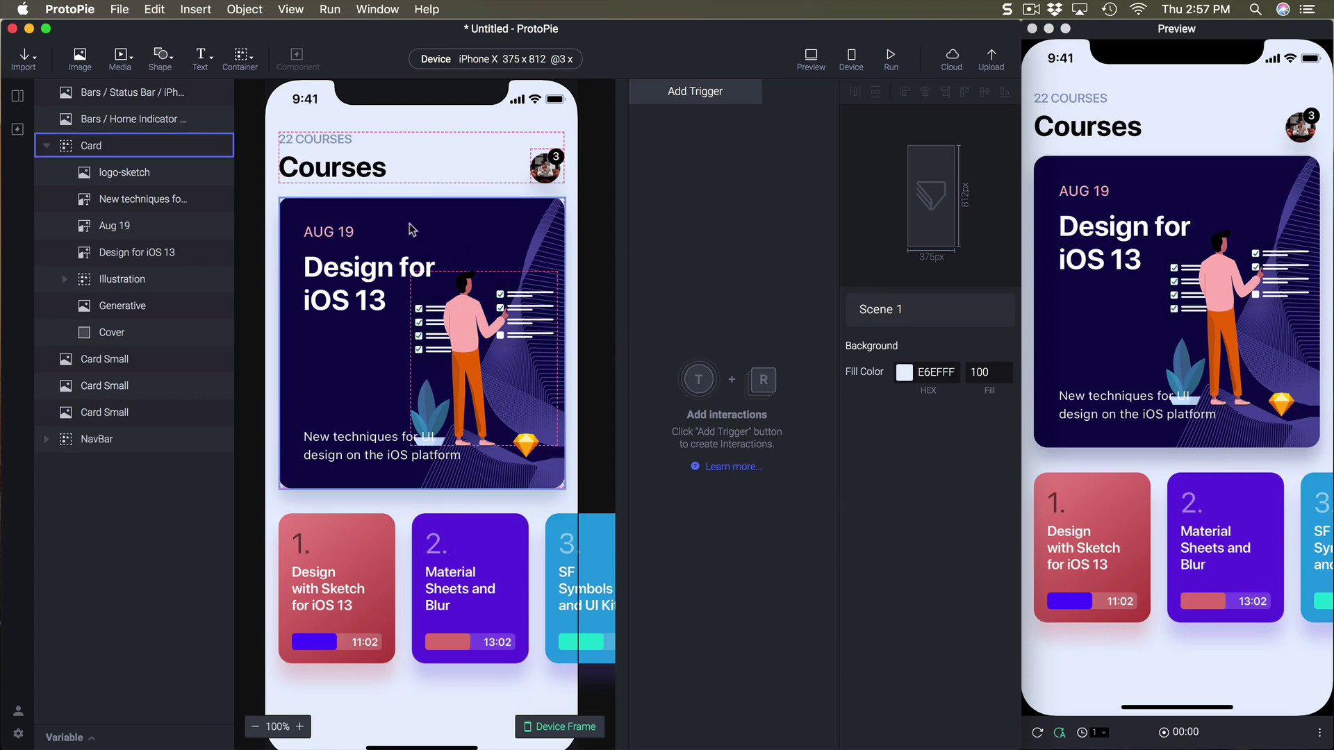
pyautogui.click(406, 219)
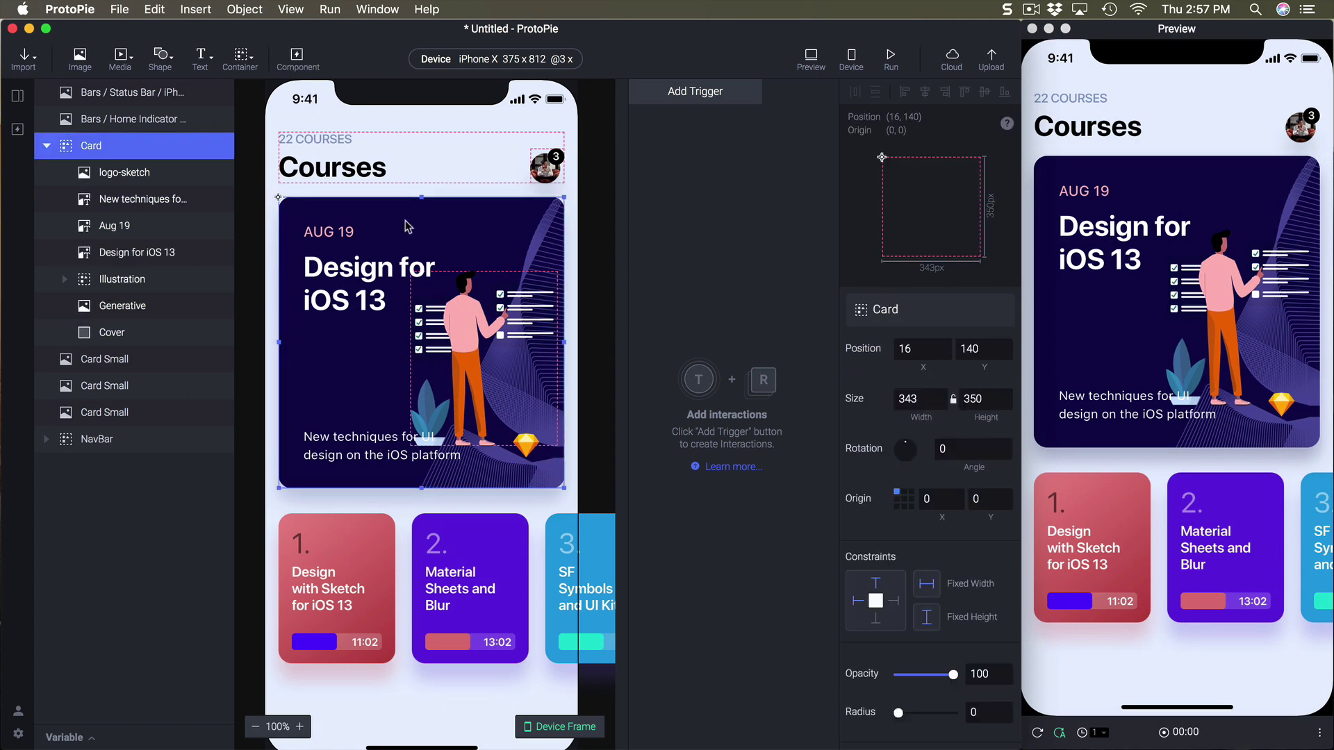
pyautogui.click(678, 102)
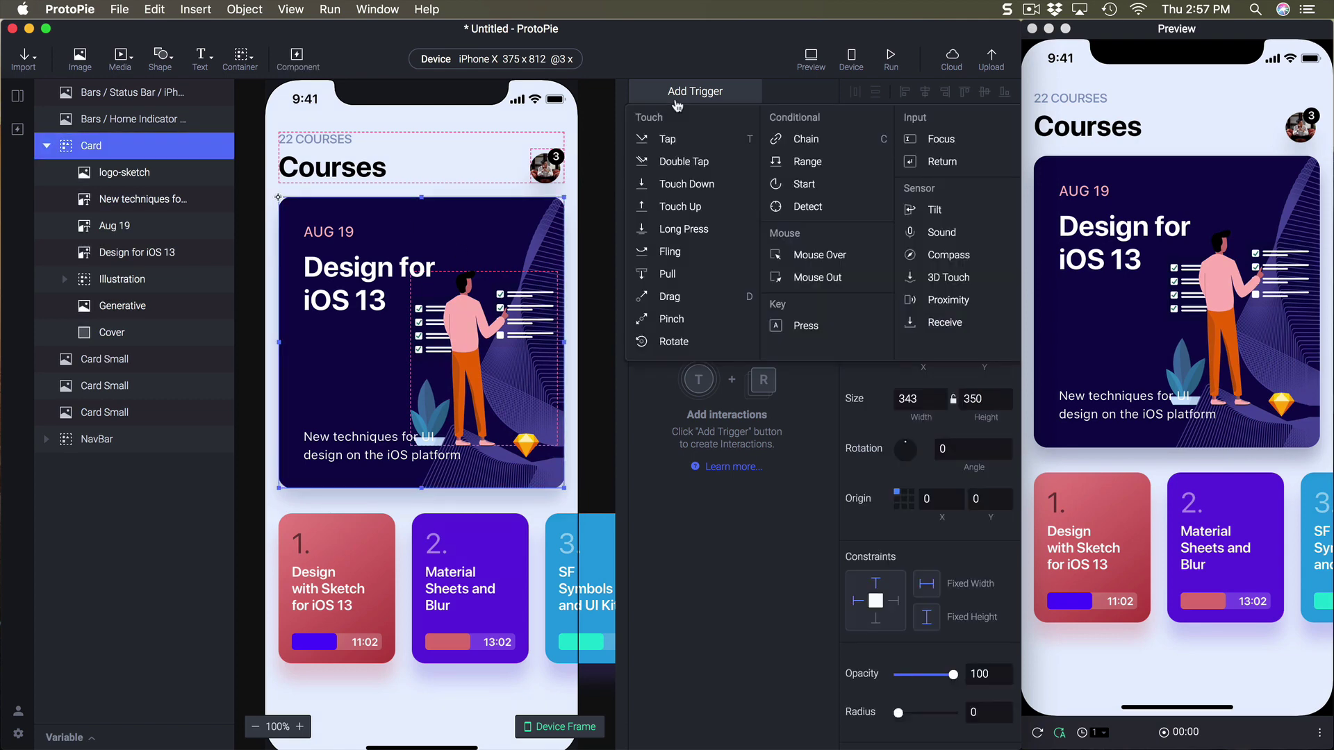
pyautogui.click(677, 142)
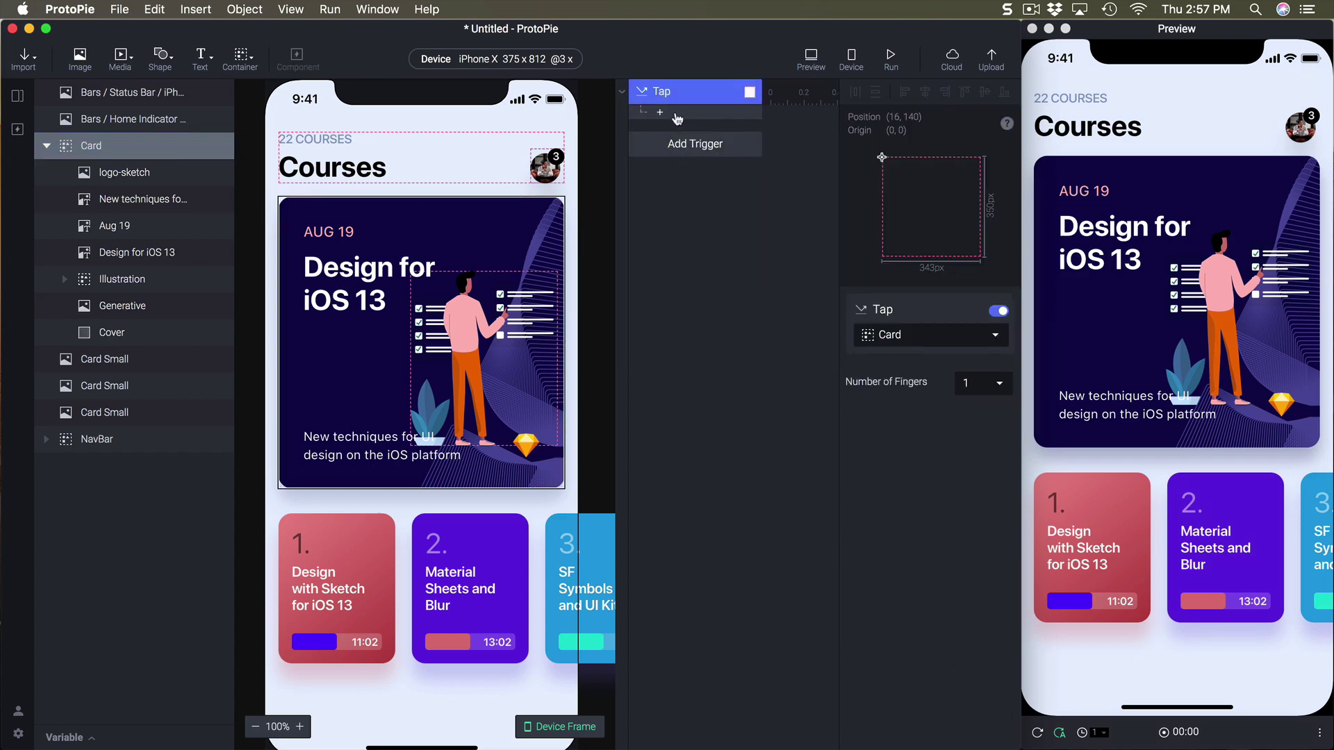
# Add a Move response that sends the Card to X 0, Y 0, and test the tap in the preview.
pyautogui.click(81, 148)
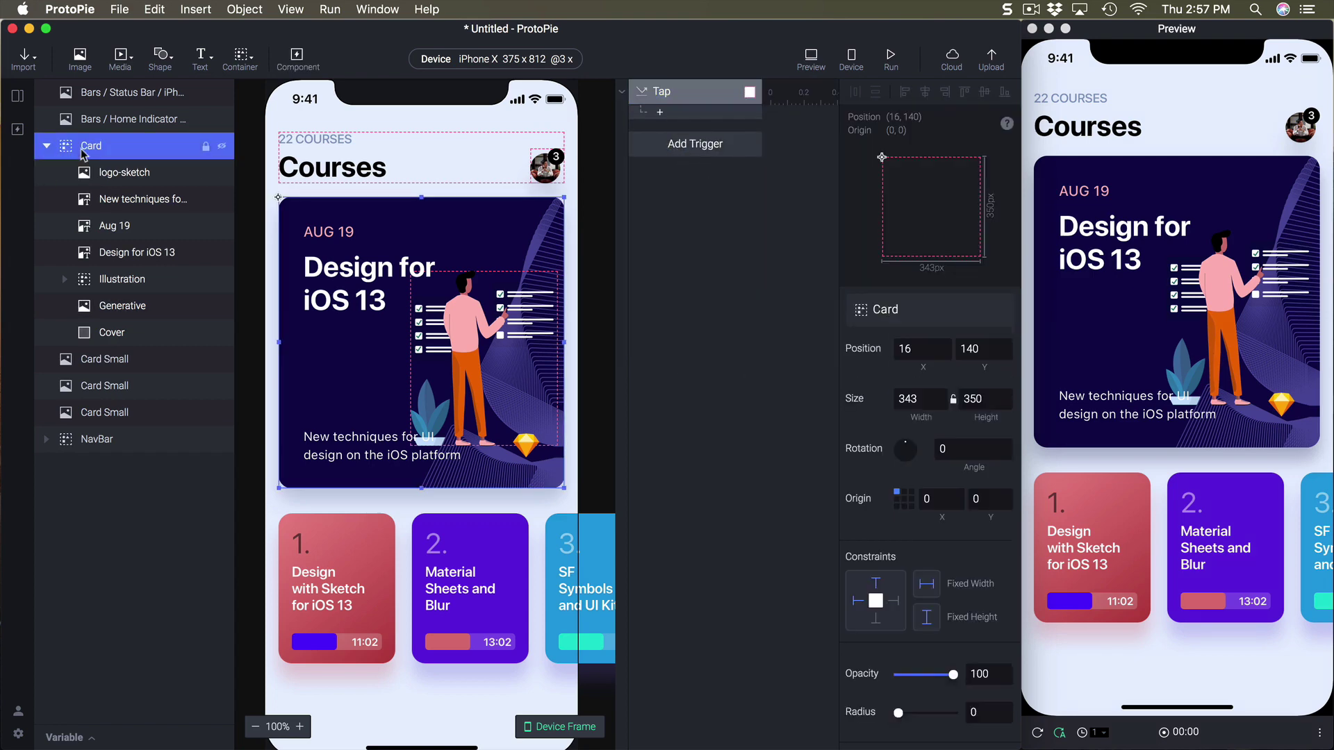
pyautogui.click(677, 118)
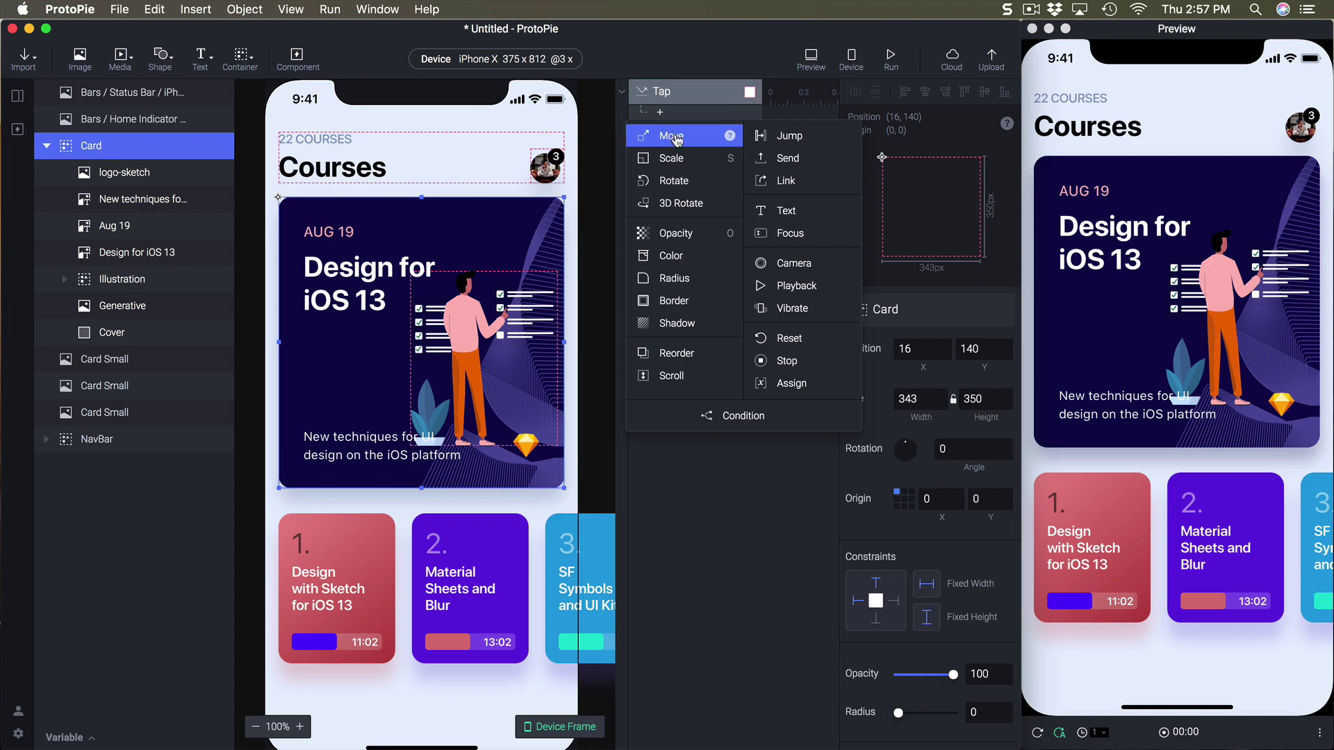
pyautogui.click(671, 136)
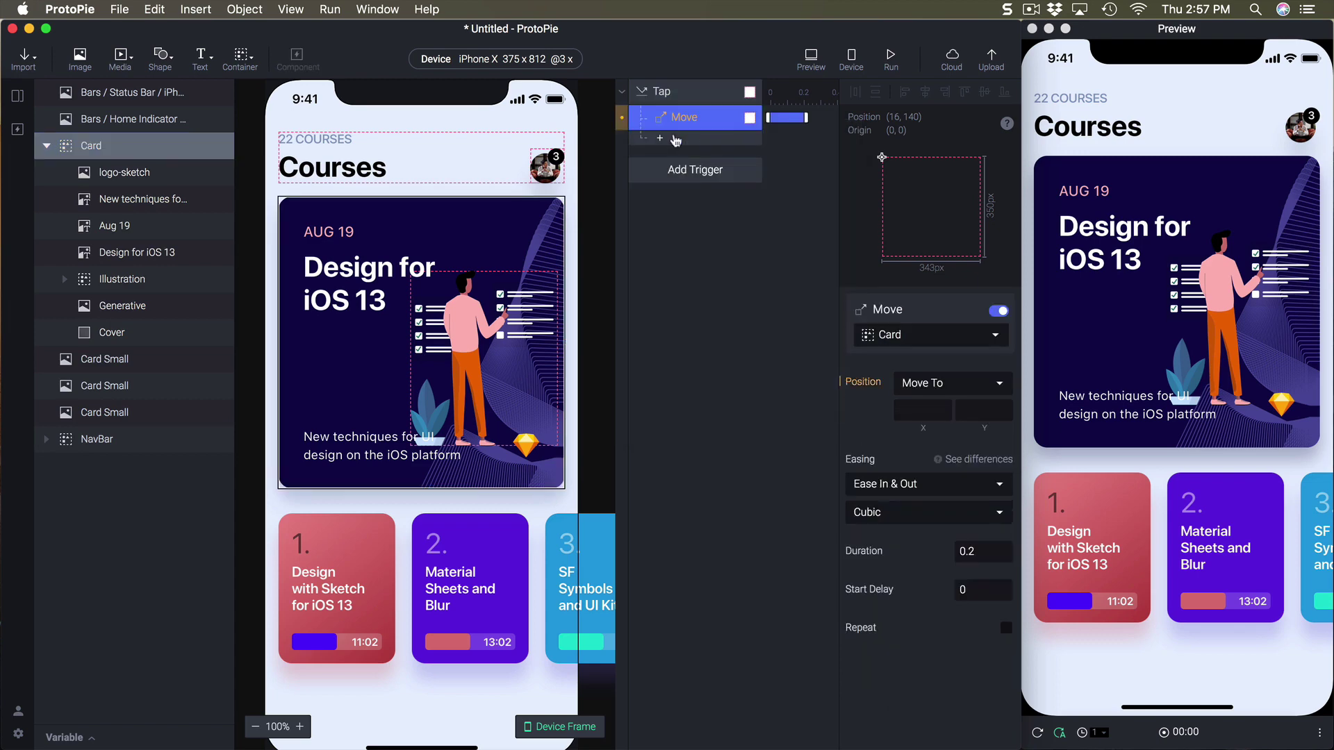
pyautogui.click(908, 412)
pyautogui.write('0')
pyautogui.press('Tab')
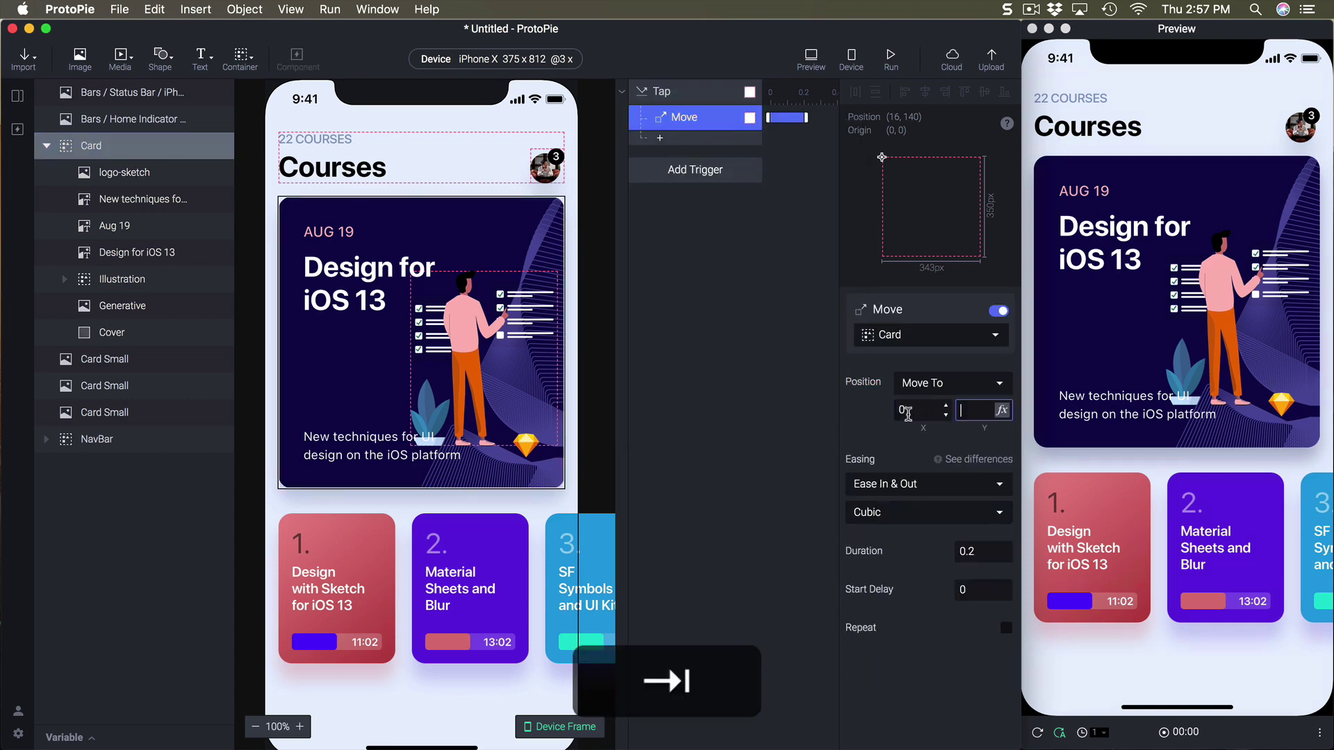
pyautogui.click(1178, 288)
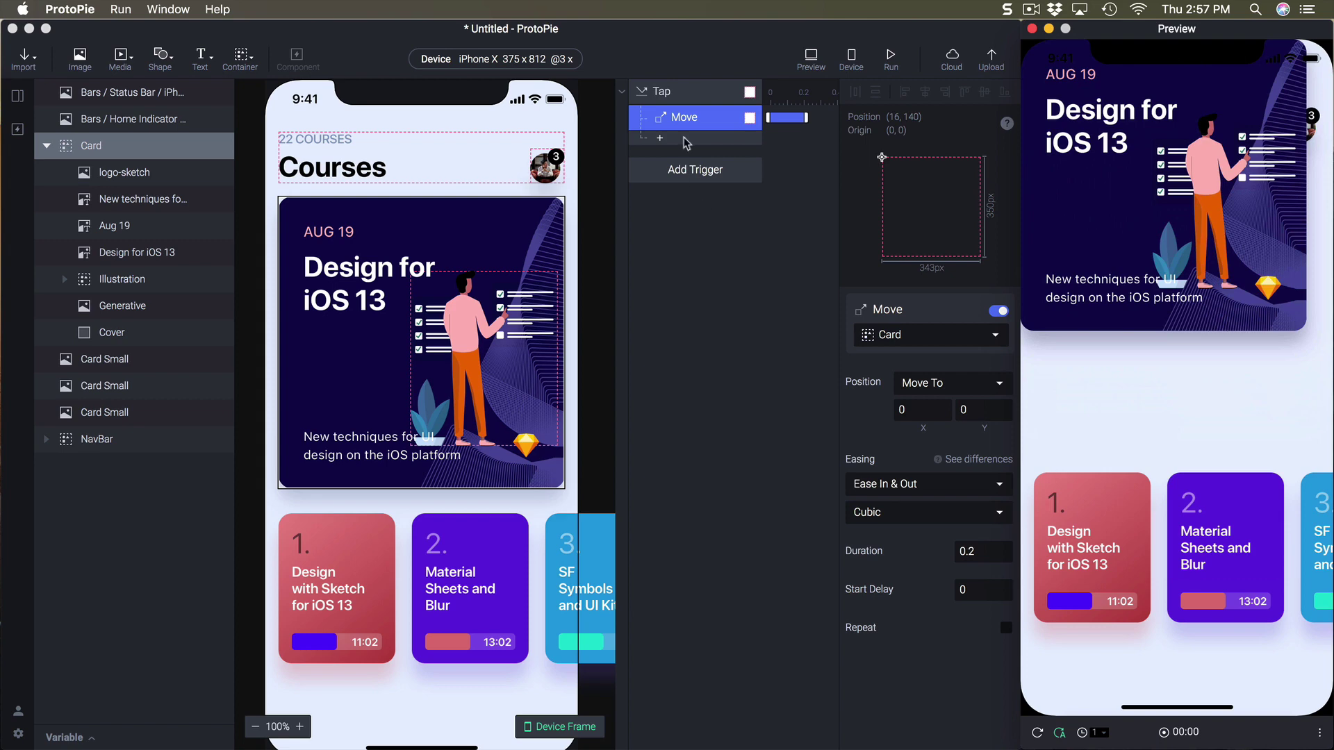
# Add a Scale response that resizes the Card to a width of 375, and test the tap in the preview.
pyautogui.click(750, 144)
pyautogui.click(679, 139)
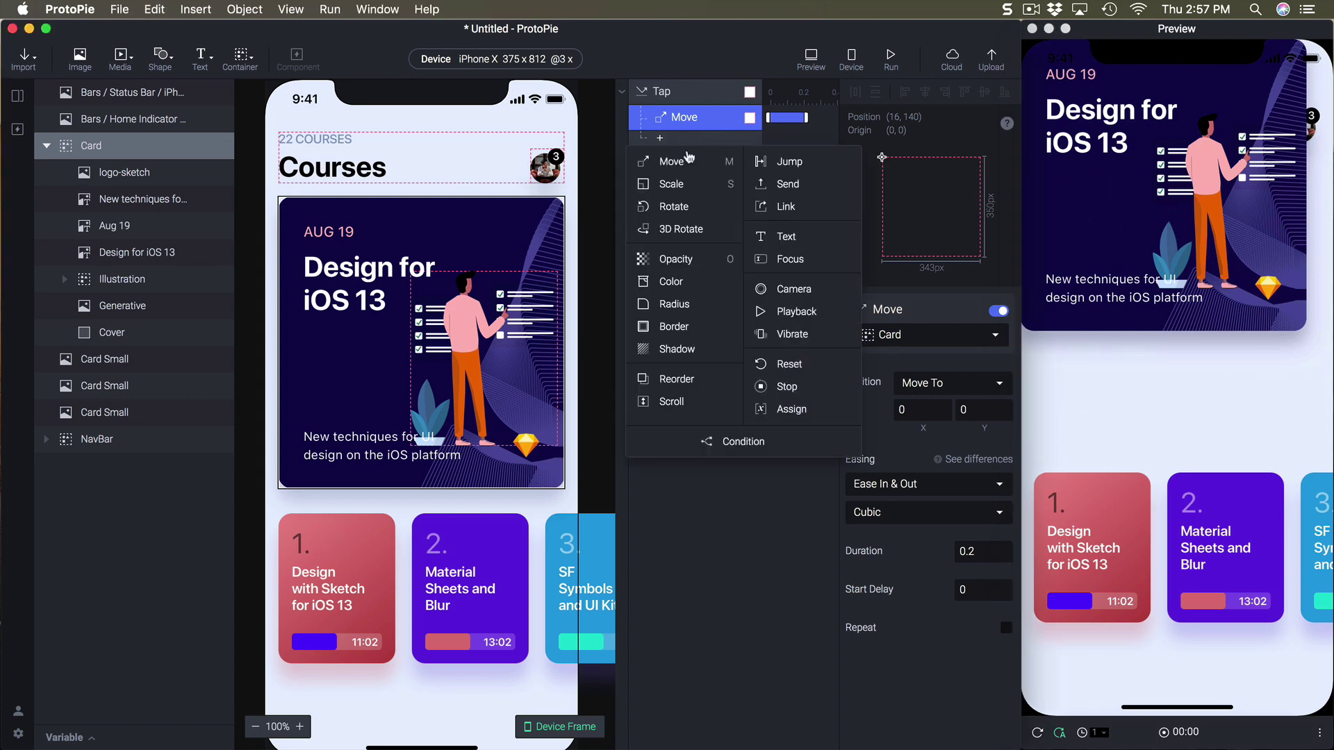
pyautogui.click(688, 184)
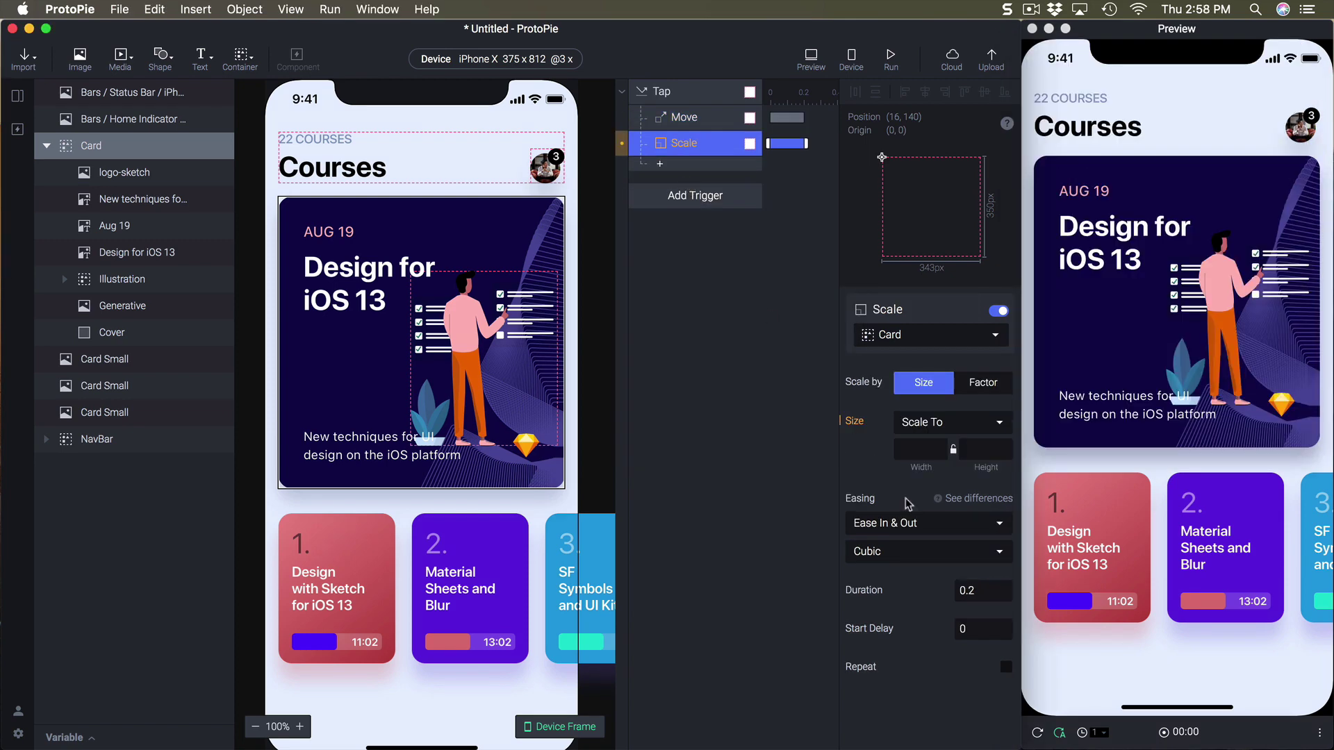
pyautogui.click(914, 454)
pyautogui.write('375')
pyautogui.press('Return')
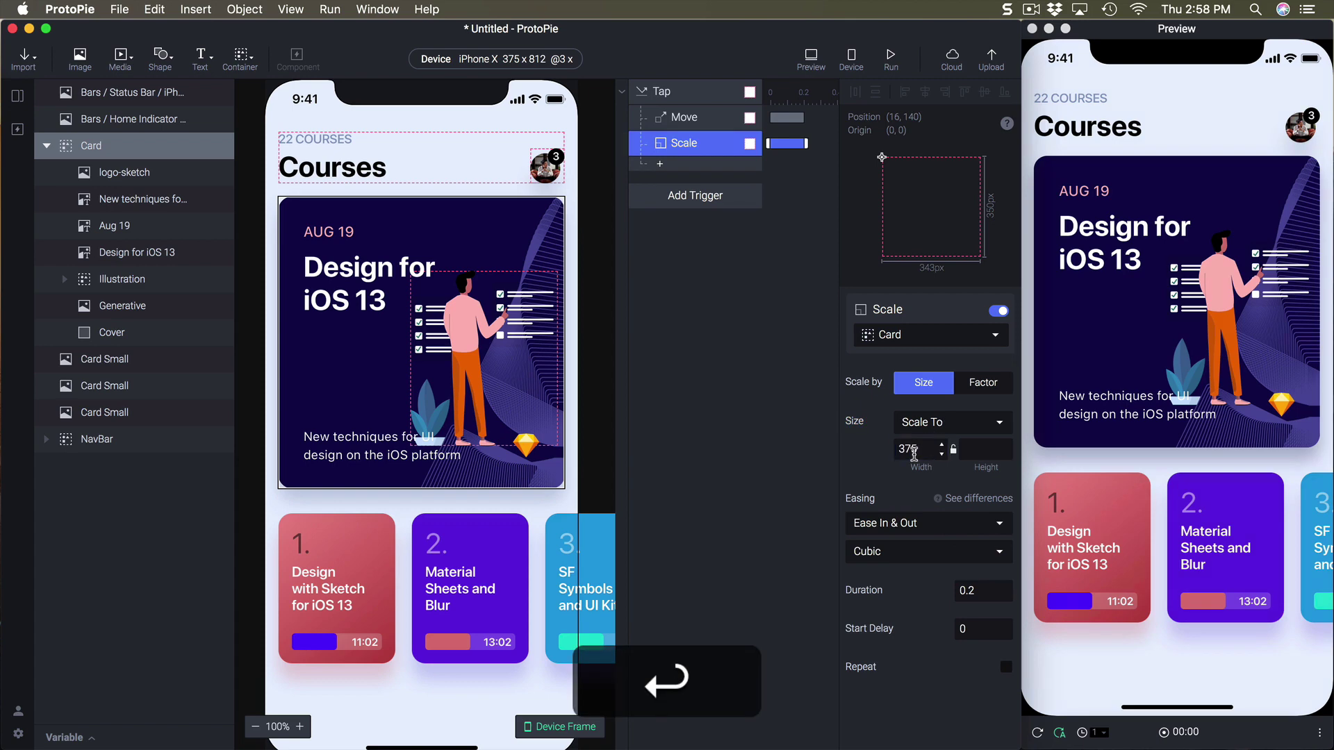
pyautogui.click(1157, 247)
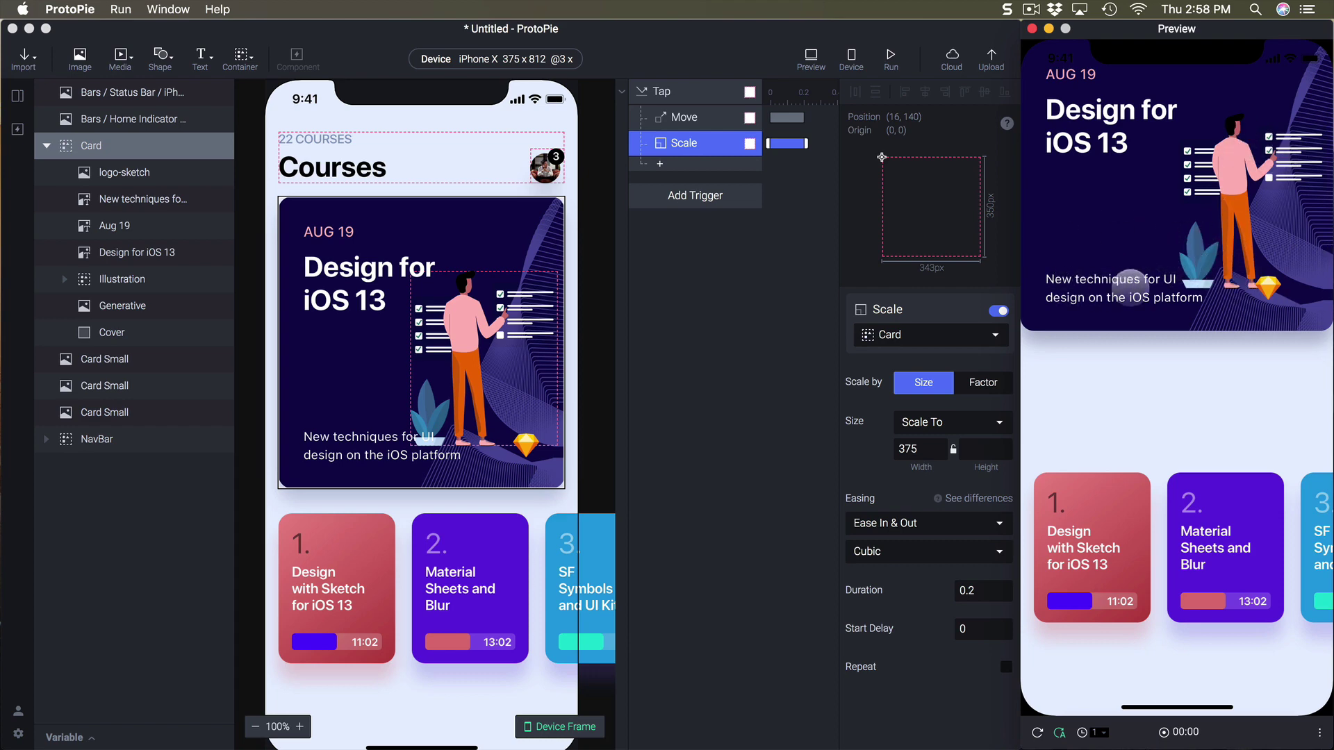
pyautogui.click(1025, 320)
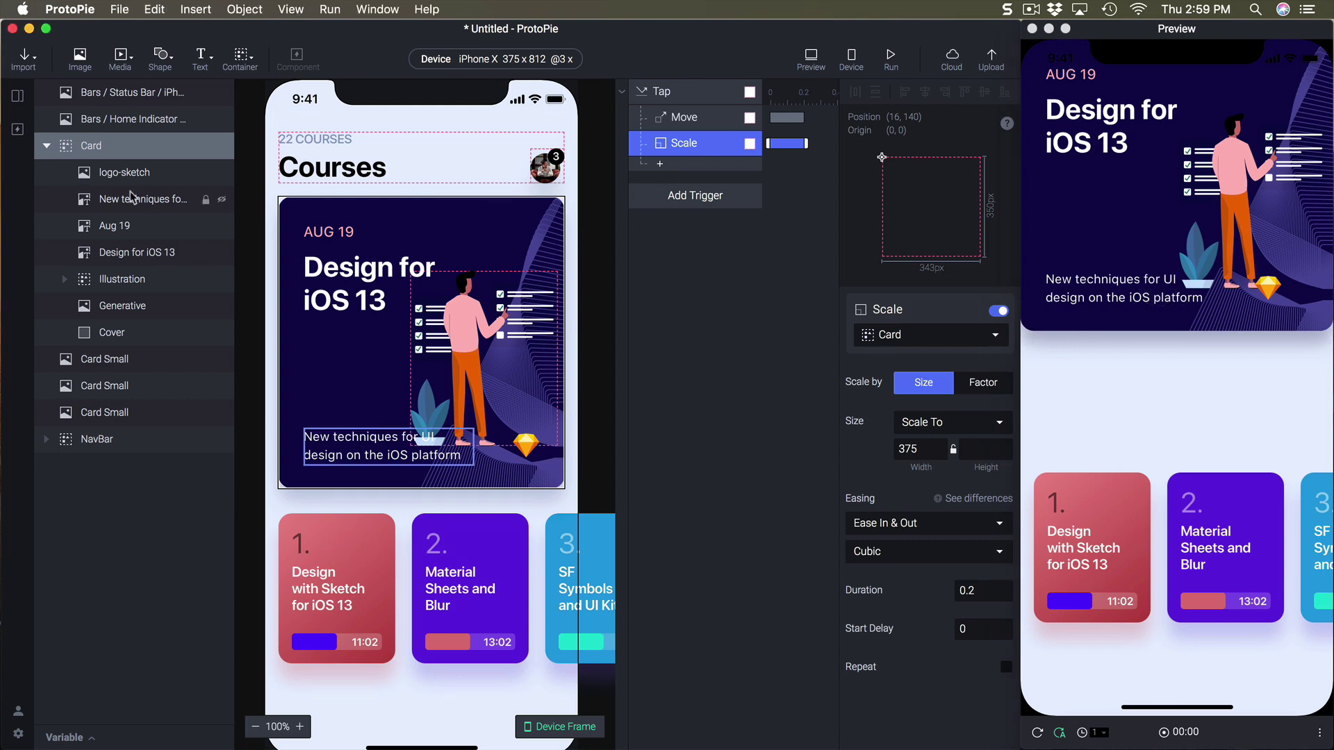
# Add a Radius response that sets the Cover's corner radius to 0, and test the tap in the preview.
pyautogui.click(134, 340)
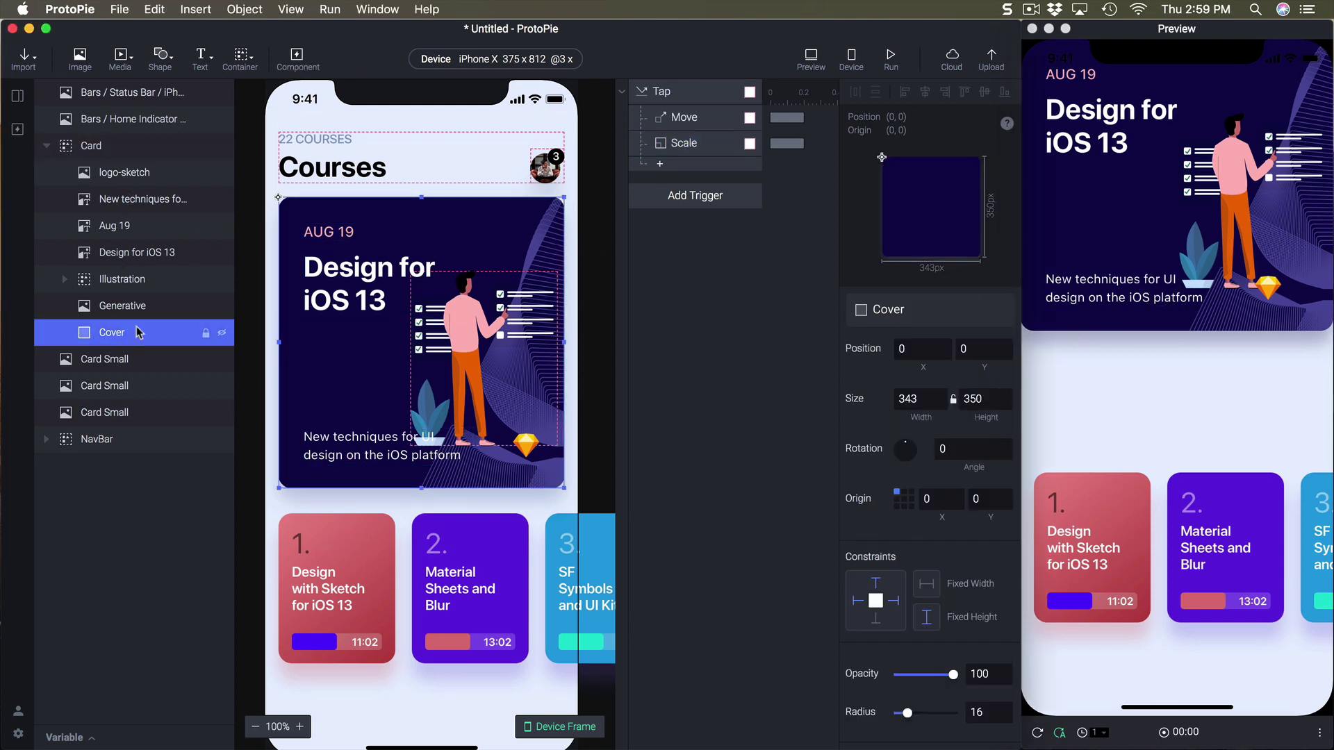
pyautogui.click(685, 166)
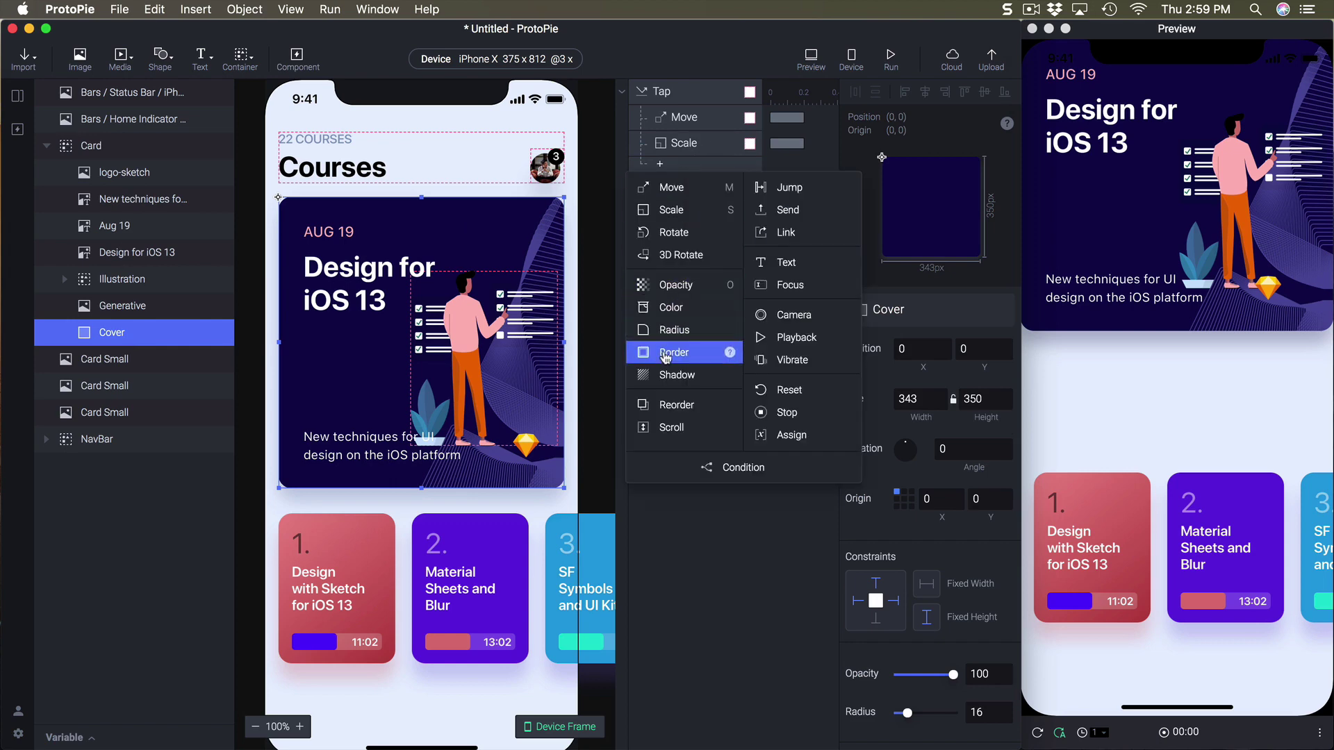
pyautogui.click(675, 330)
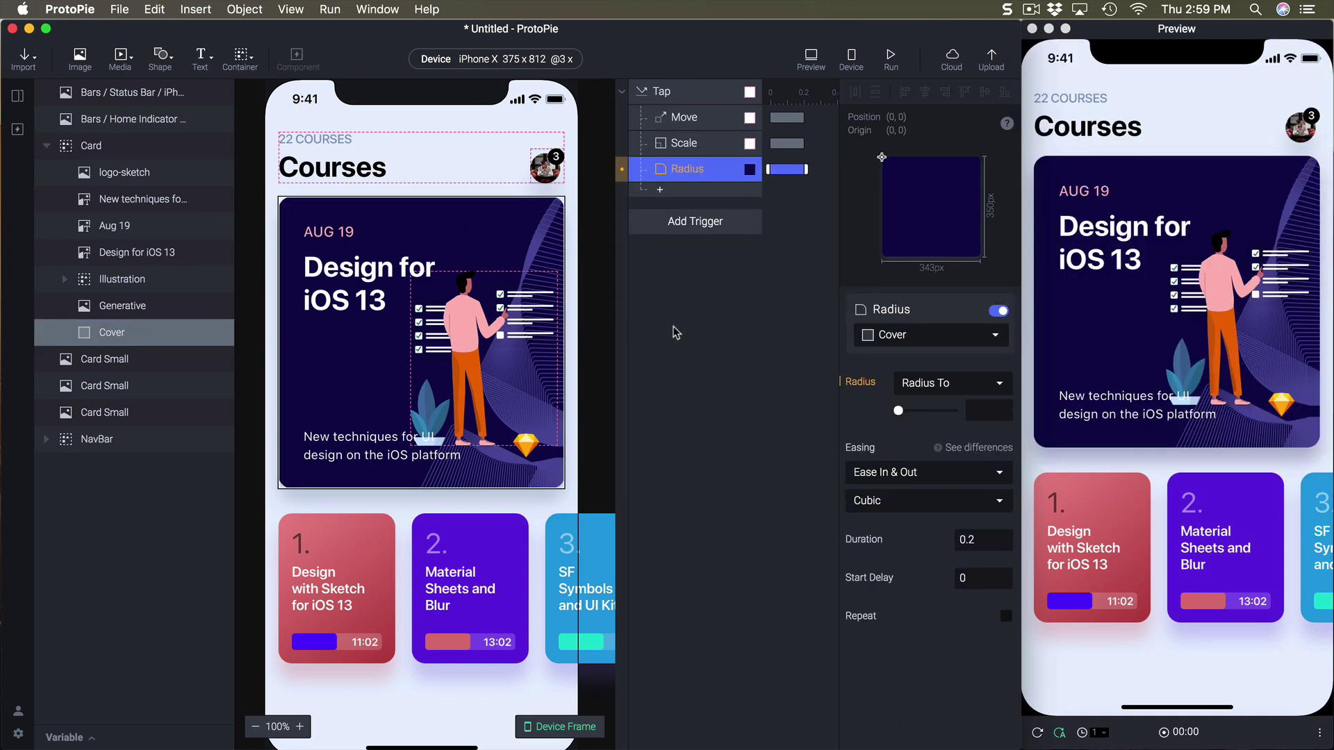
pyautogui.click(980, 410)
pyautogui.write('0')
pyautogui.press('Return')
pyautogui.click(1111, 293)
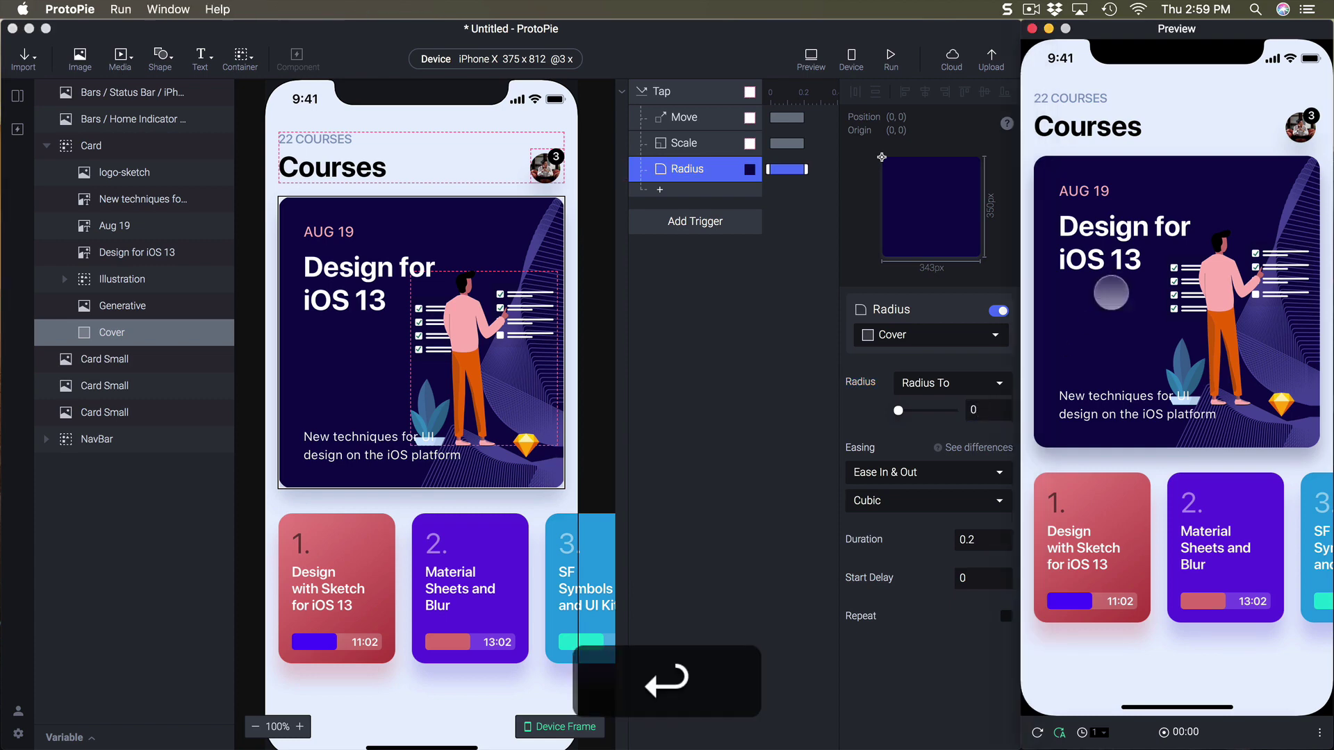
# Switch to Sketch, examine the Full View artboard and its Text group, and return to ProtoPie.
pyautogui.moveTo(414, 747)
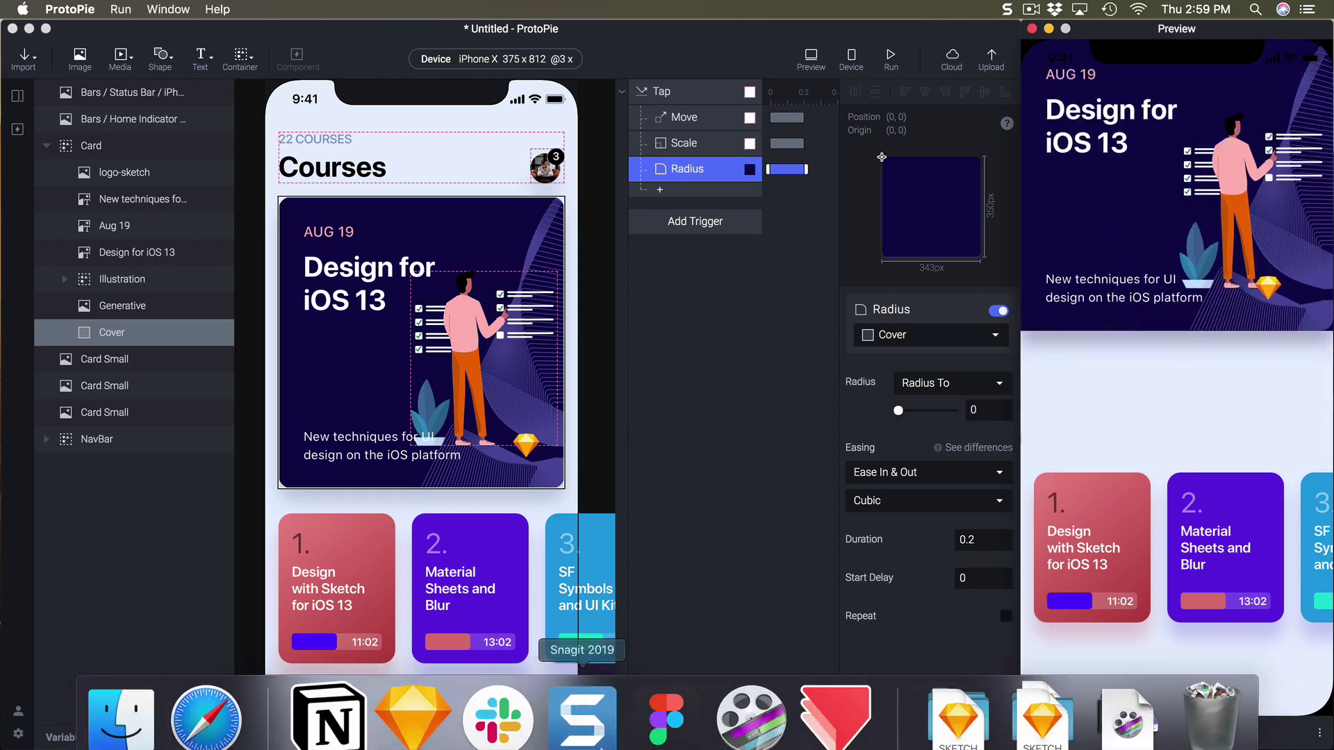
pyautogui.click(413, 701)
pyautogui.hscroll(2, 699, 301)
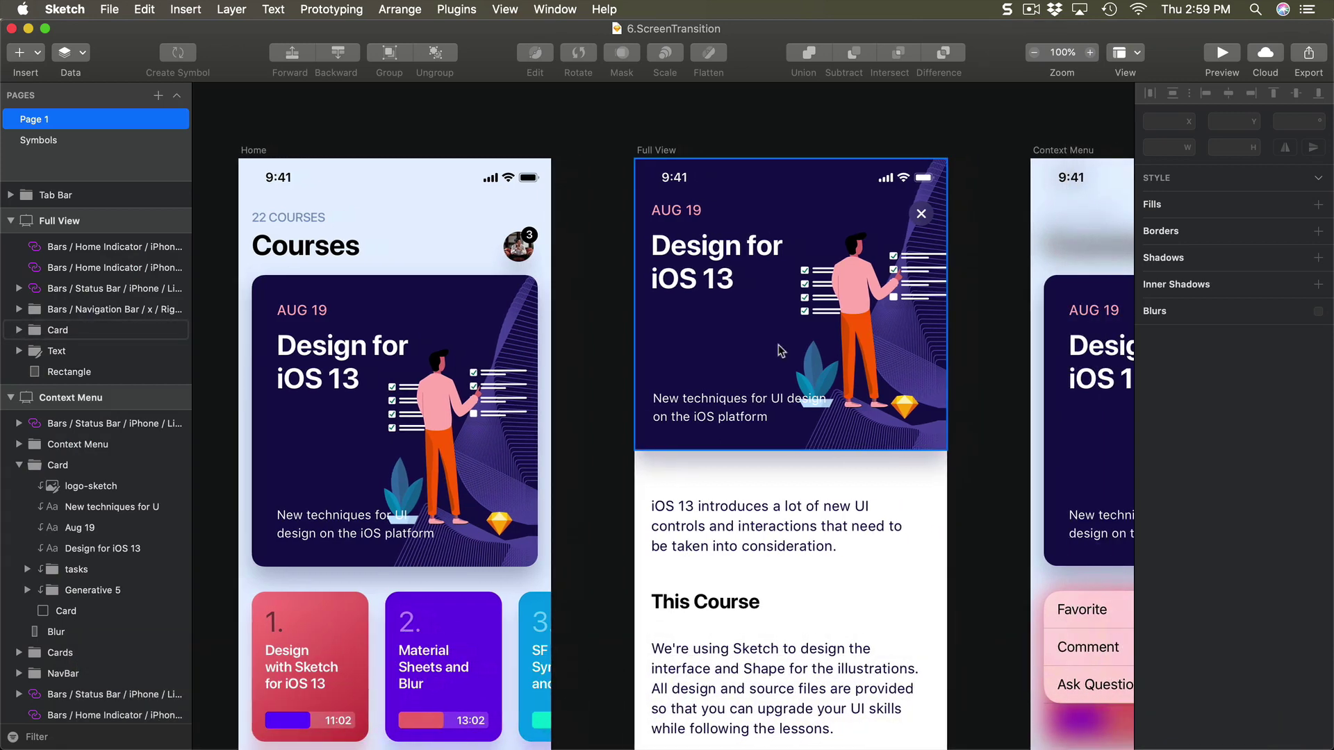
pyautogui.scroll(-3, 667, 327)
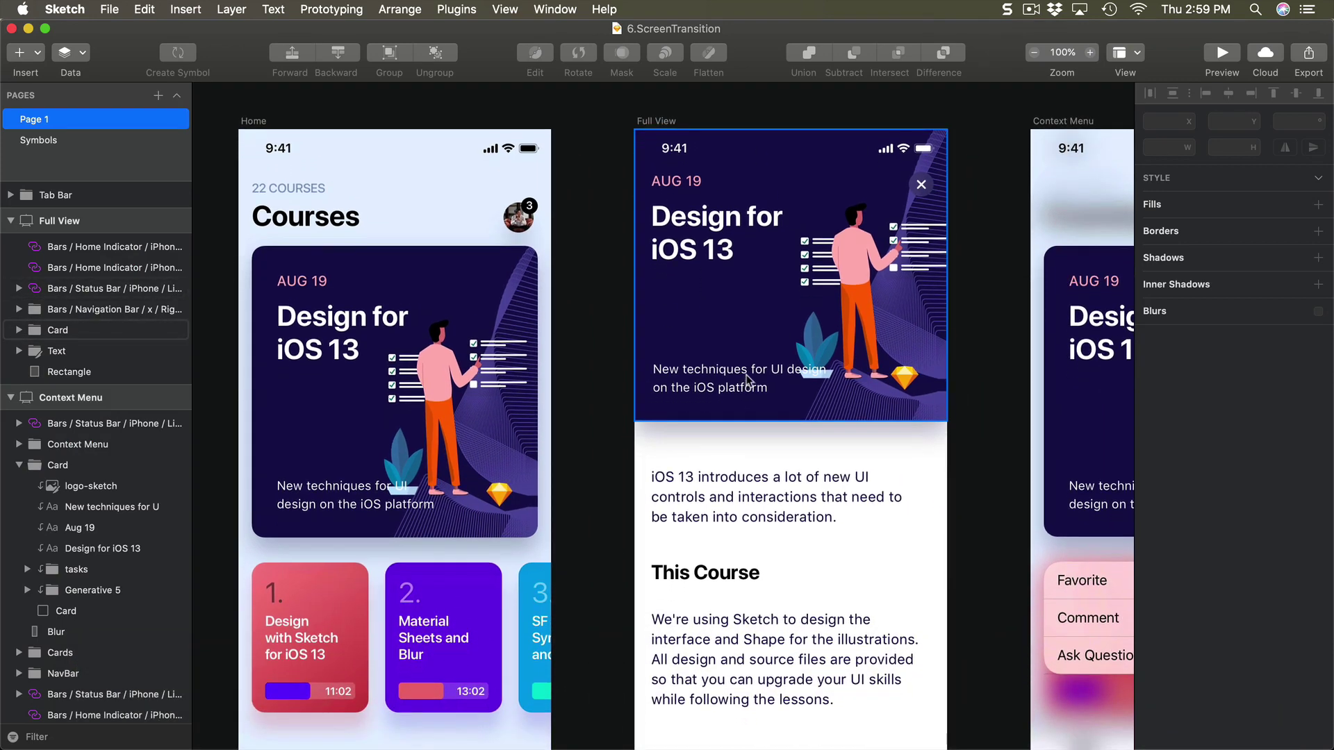
pyautogui.scroll(-8, 589, 392)
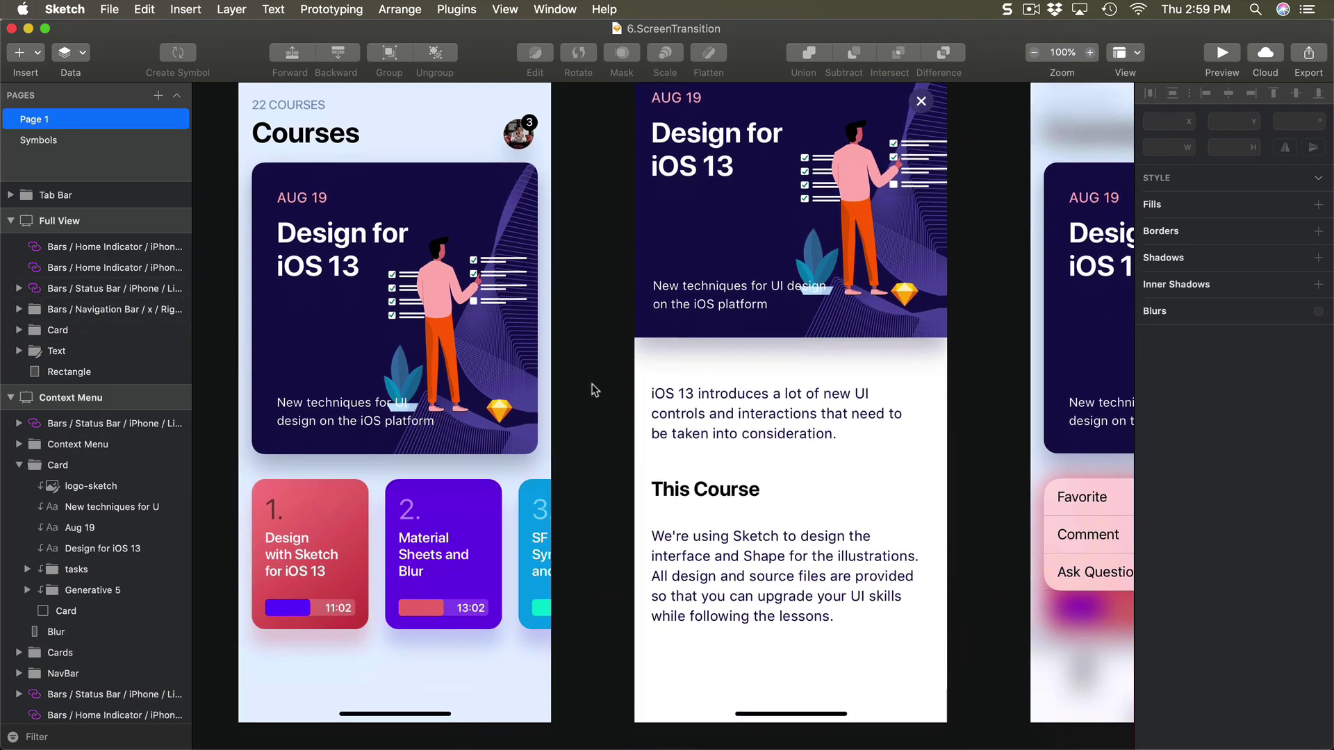
pyautogui.click(726, 414)
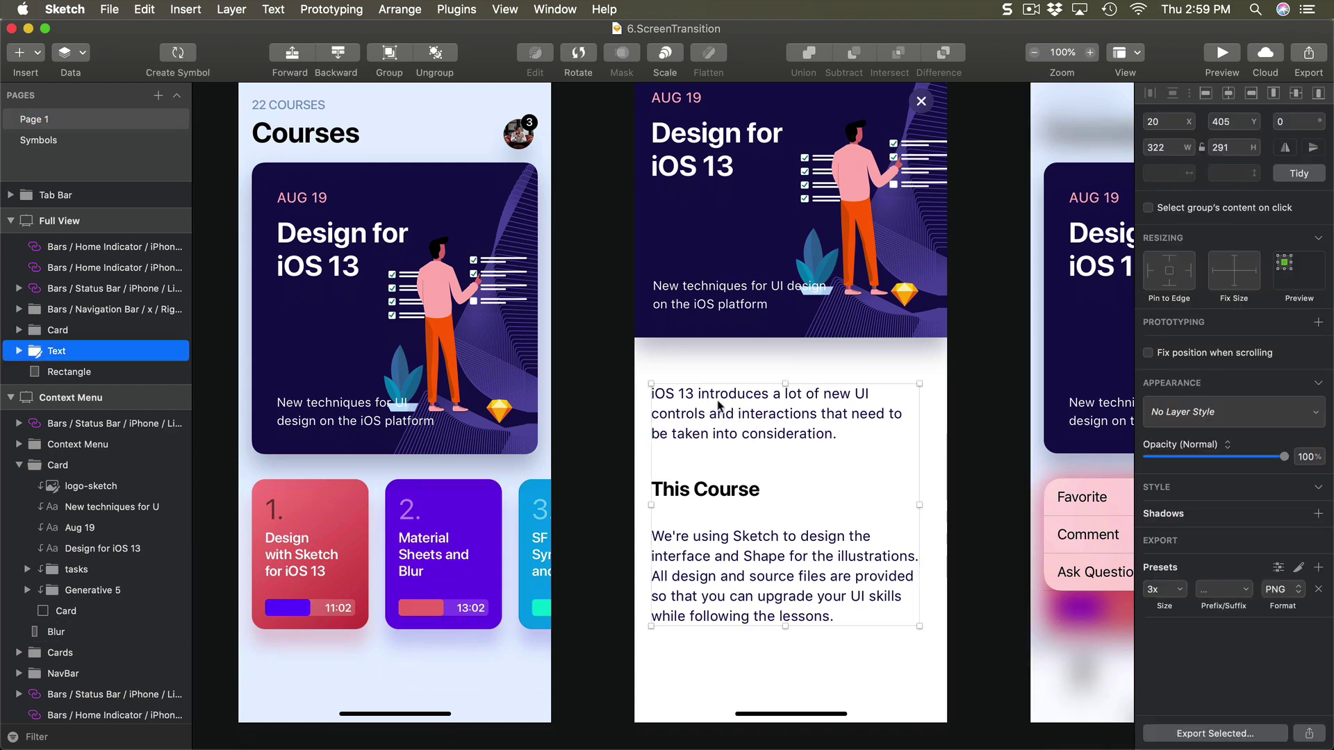
pyautogui.click(657, 360)
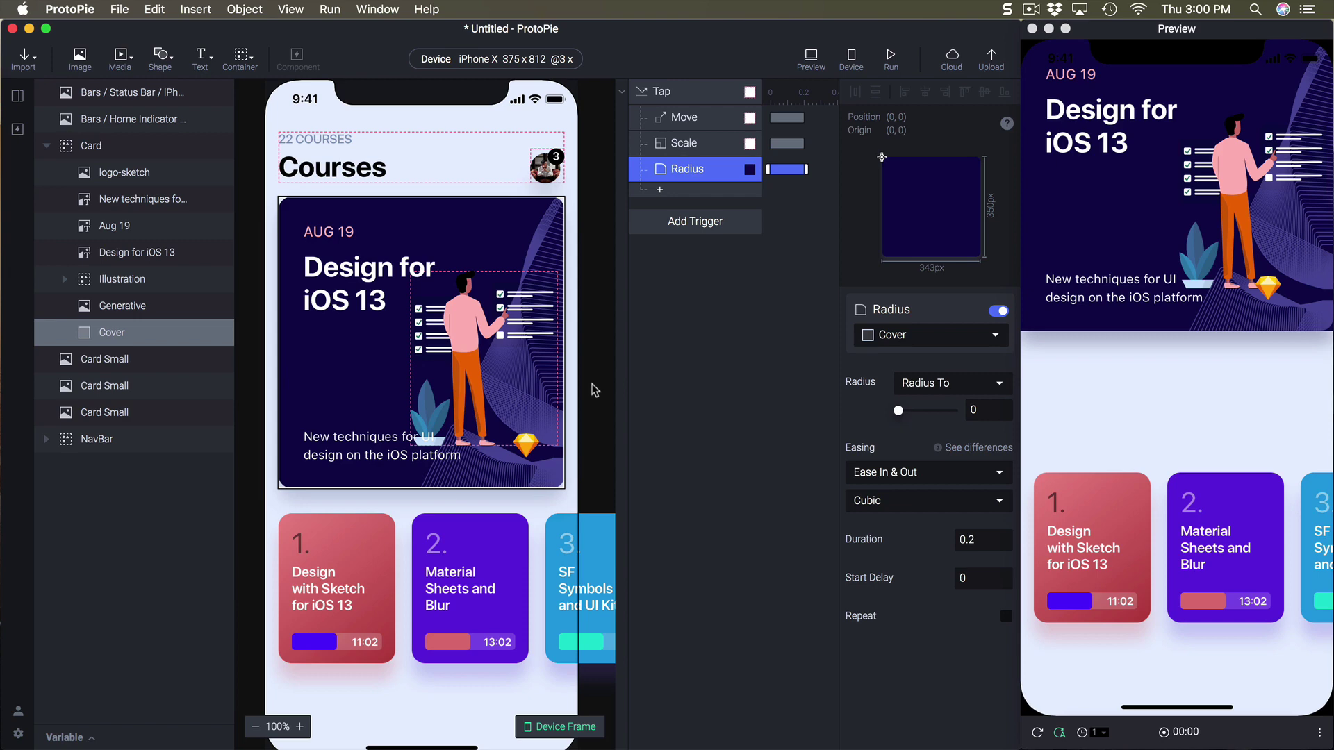
# Add a new empty scene to the prototype.
pyautogui.click(135, 332)
pyautogui.click(18, 96)
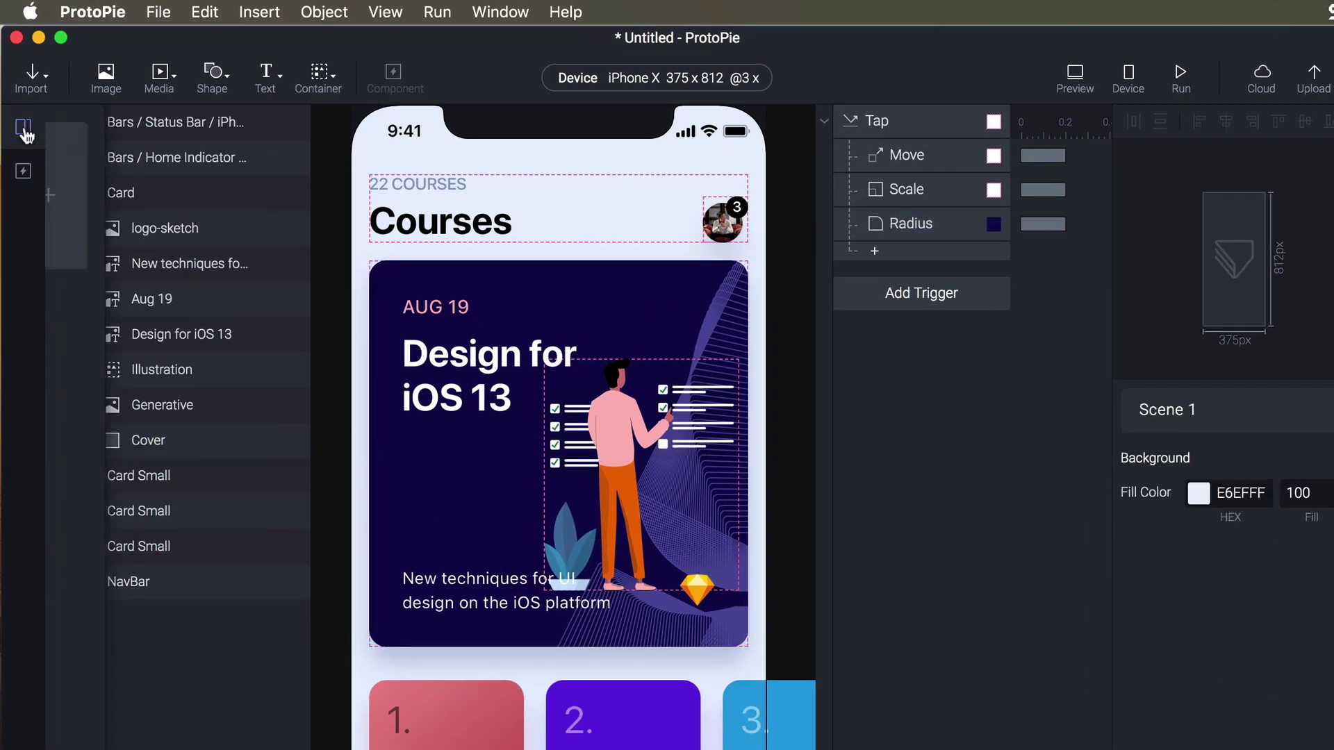
pyautogui.click(197, 196)
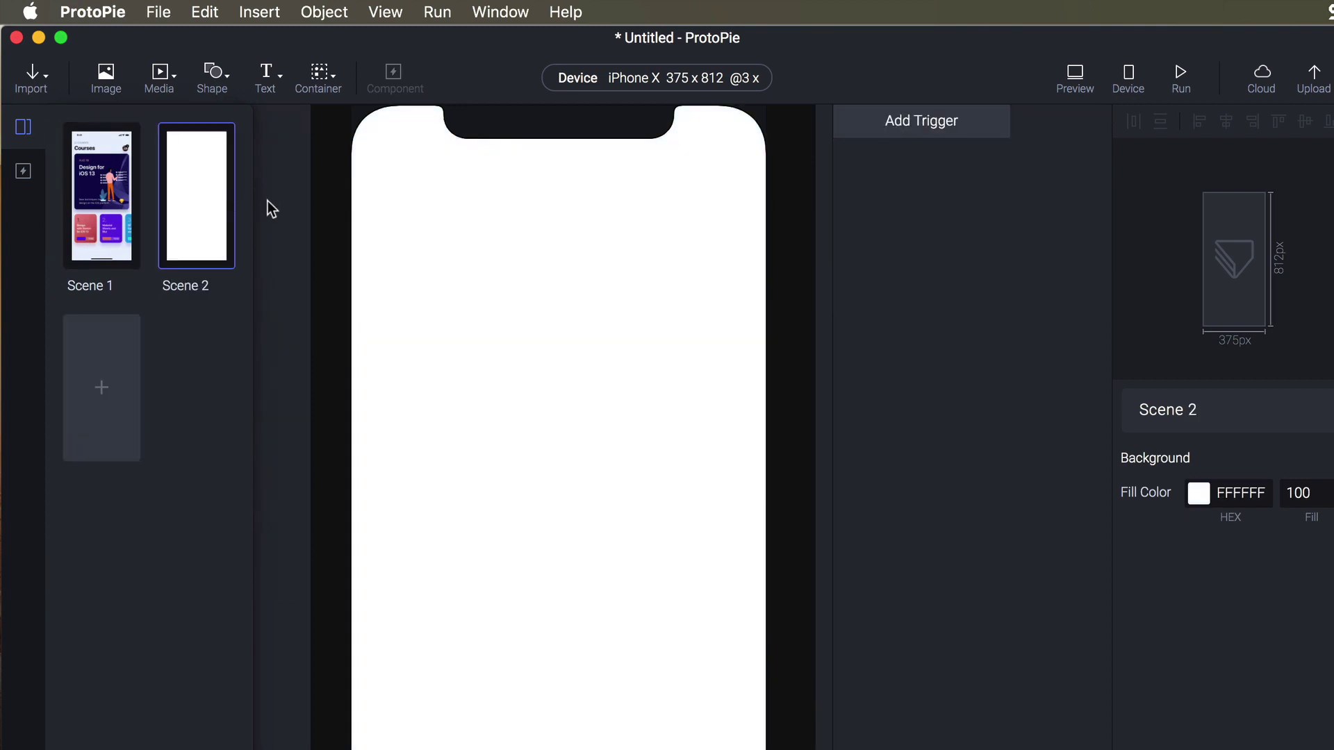
pyautogui.click(35, 78)
pyautogui.click(80, 186)
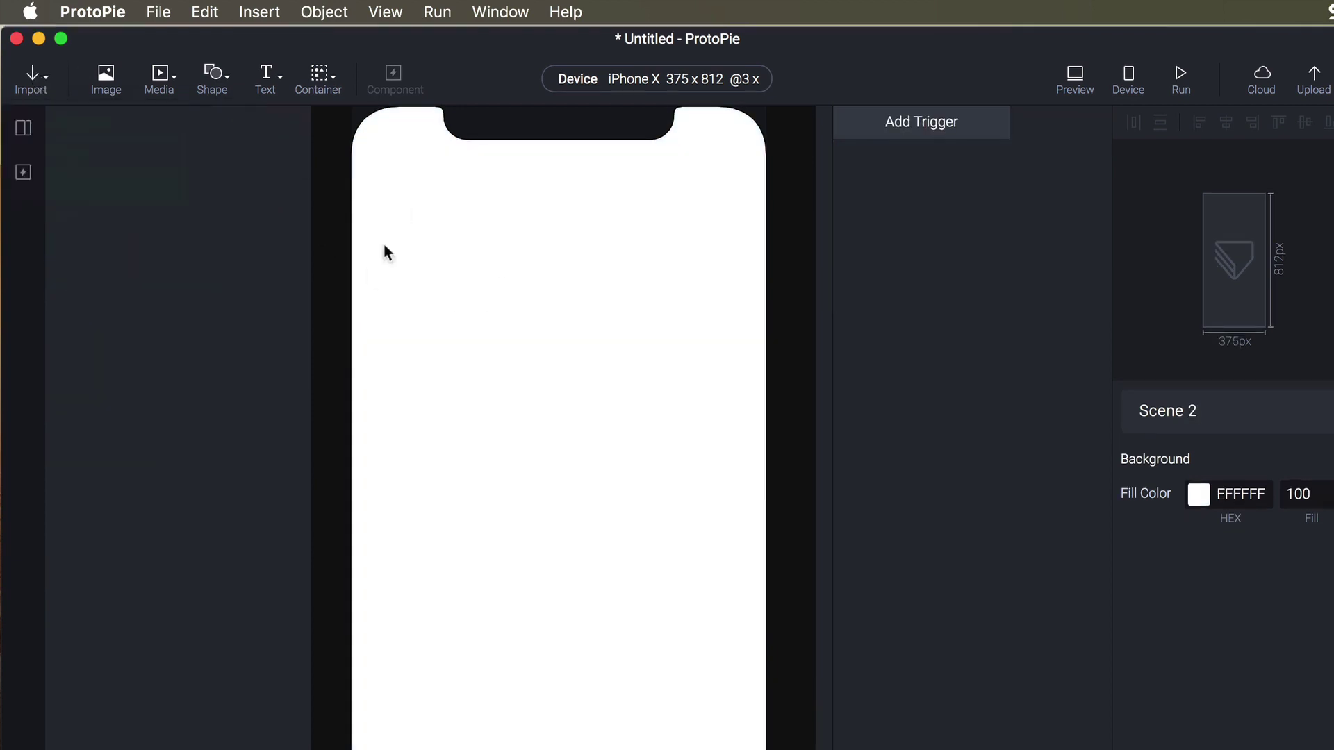
pyautogui.click(633, 423)
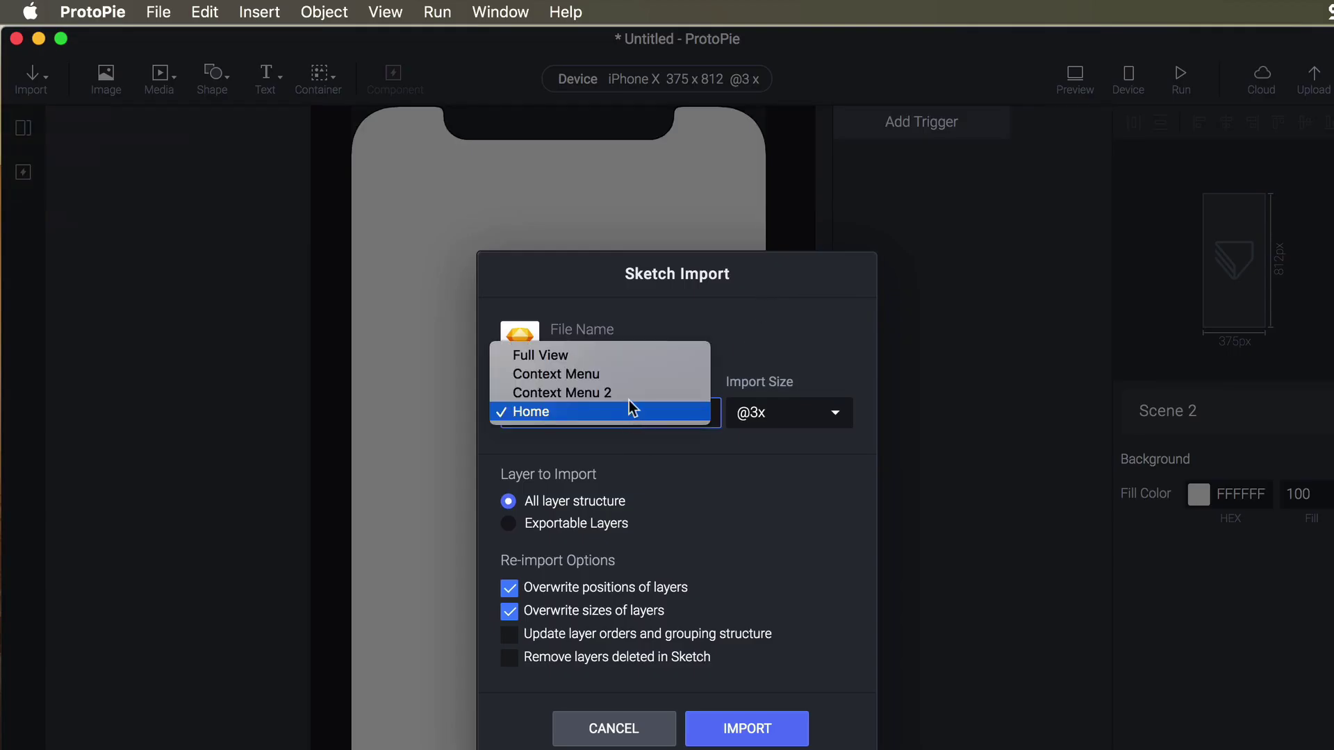
pyautogui.click(627, 357)
pyautogui.click(767, 732)
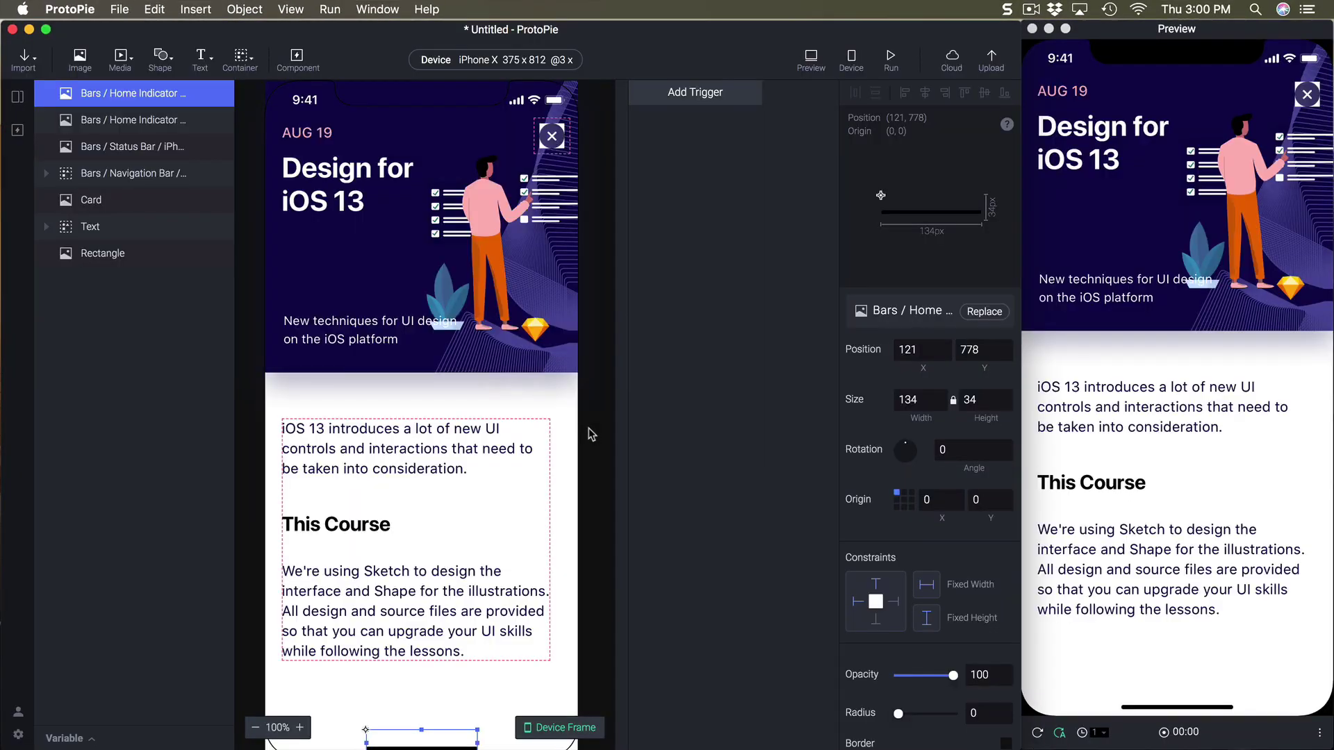
pyautogui.click(591, 436)
# Copy the Text container holding the course description in Scene 2 and return to Scene 1.
pyautogui.click(418, 460)
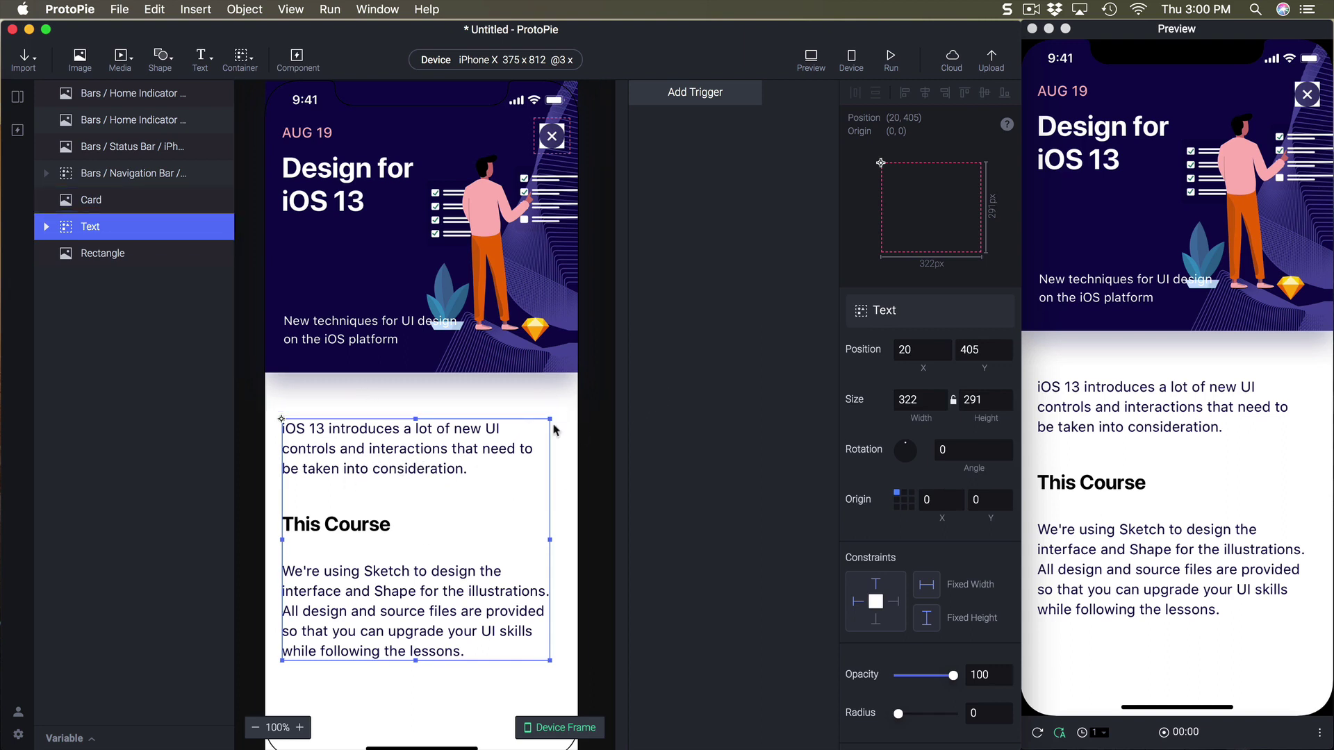
pyautogui.click(573, 546)
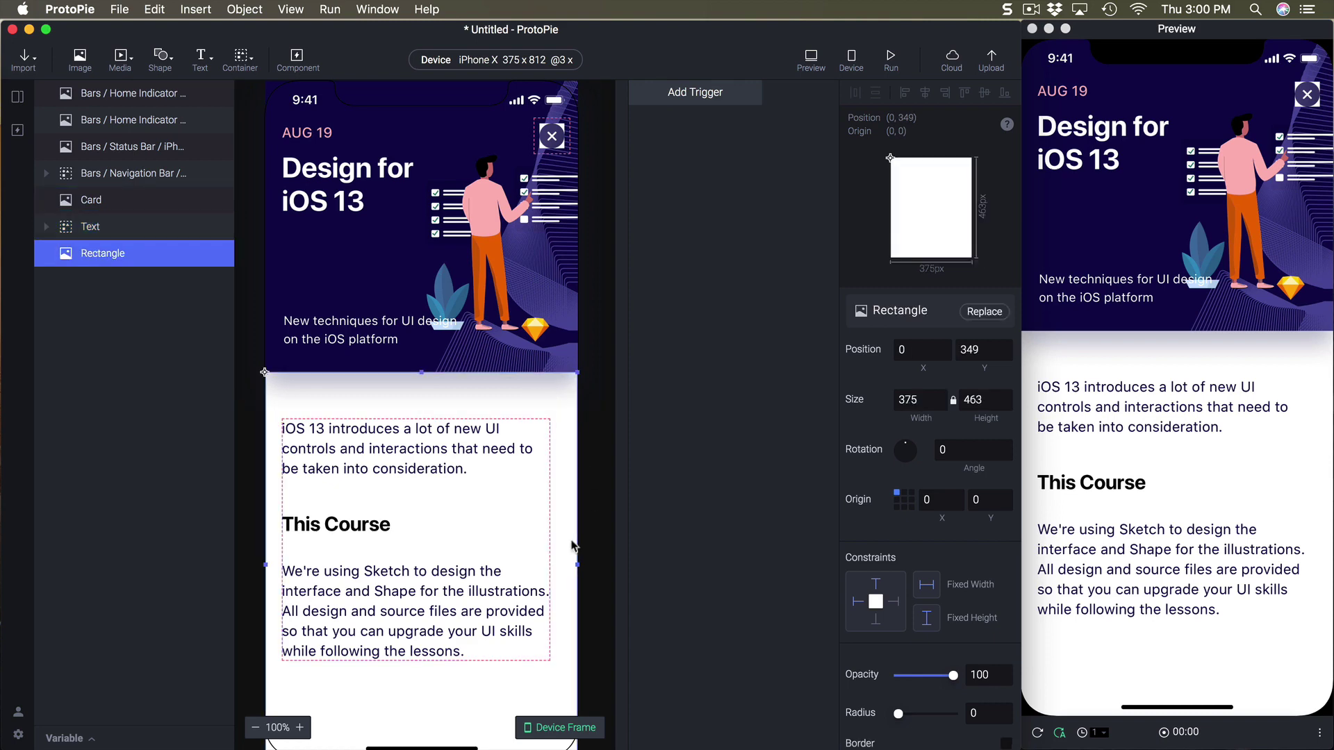
pyautogui.click(608, 456)
pyautogui.click(470, 458)
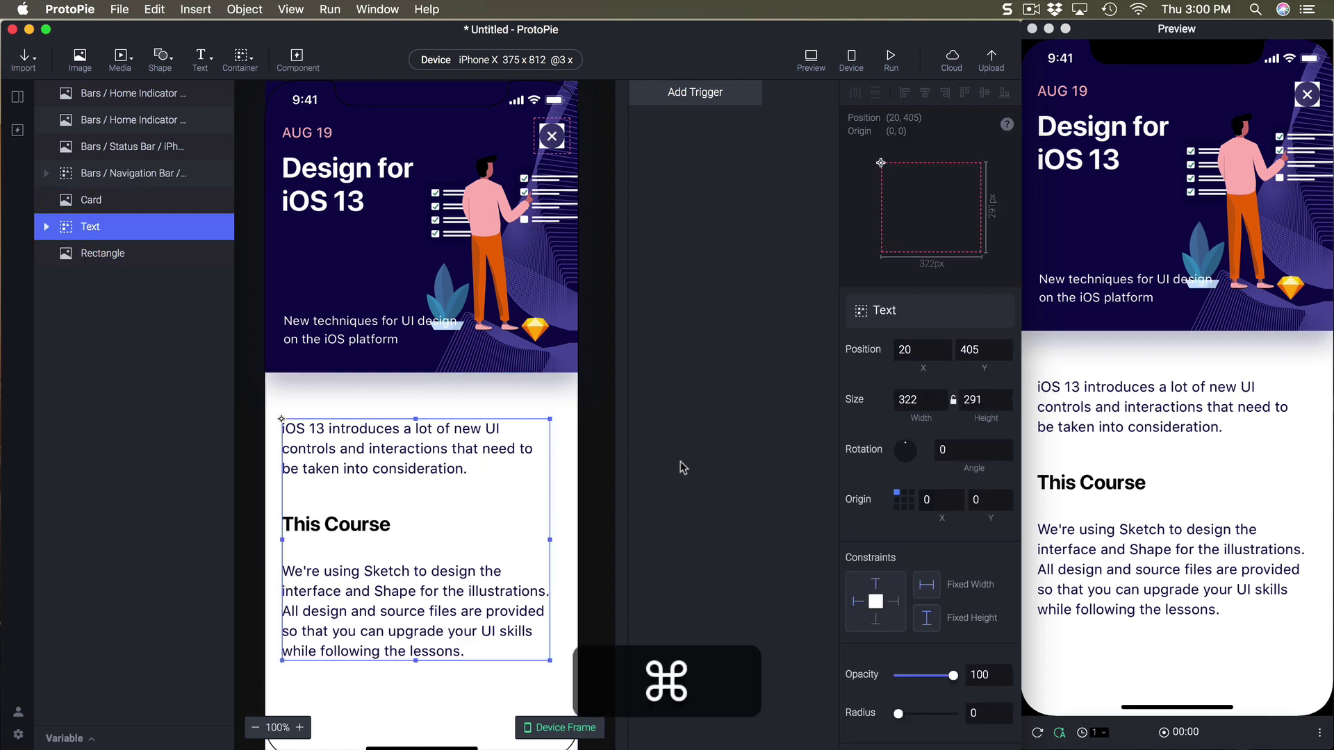
pyautogui.press('super+c')
pyautogui.click(604, 466)
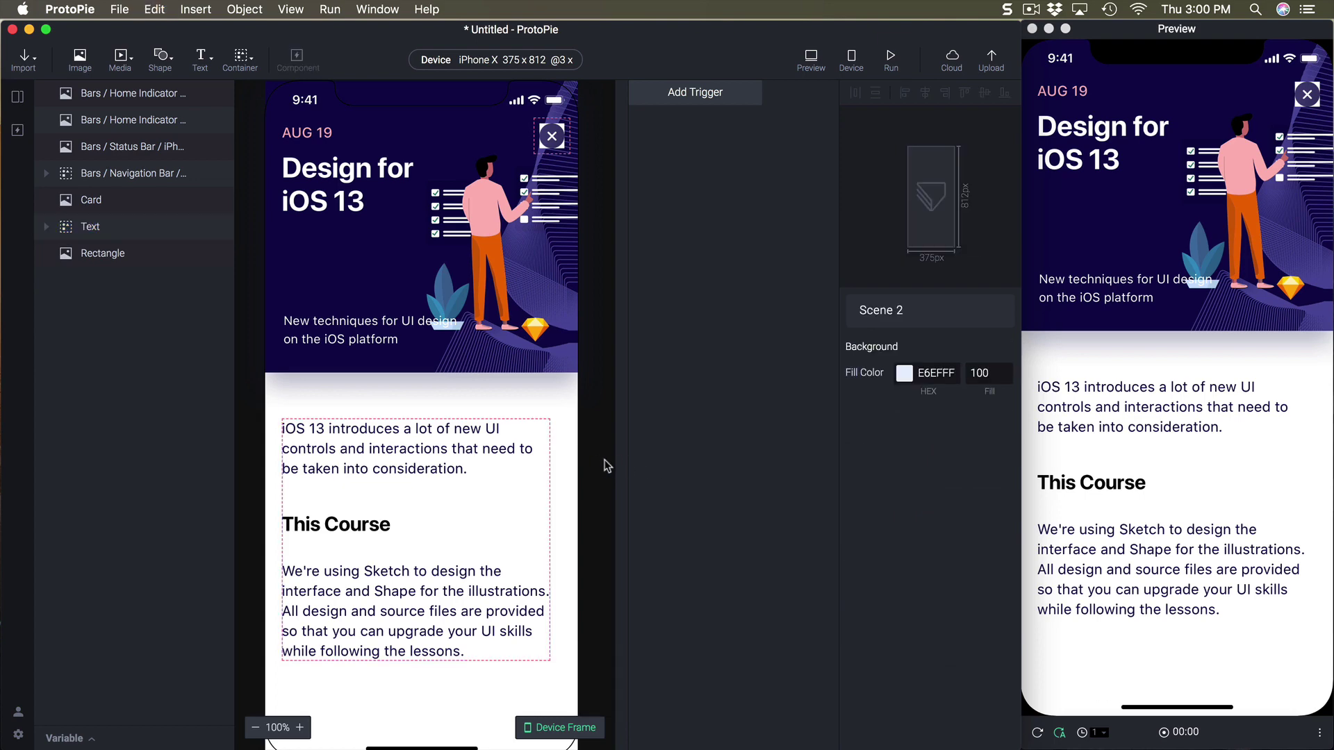
pyautogui.click(17, 96)
pyautogui.click(52, 128)
# Insert a rectangle directly below the Cover inside the Card container and rename it Background.
pyautogui.click(479, 271)
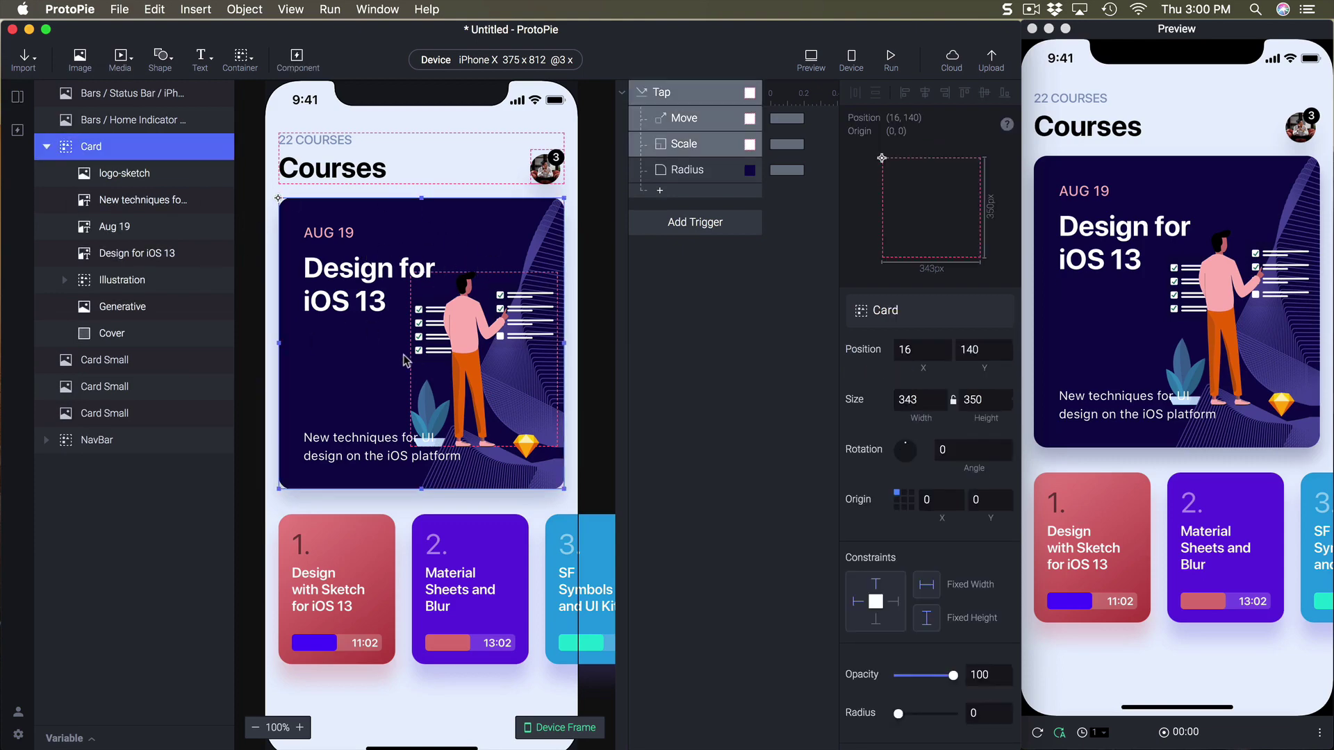
pyautogui.click(134, 336)
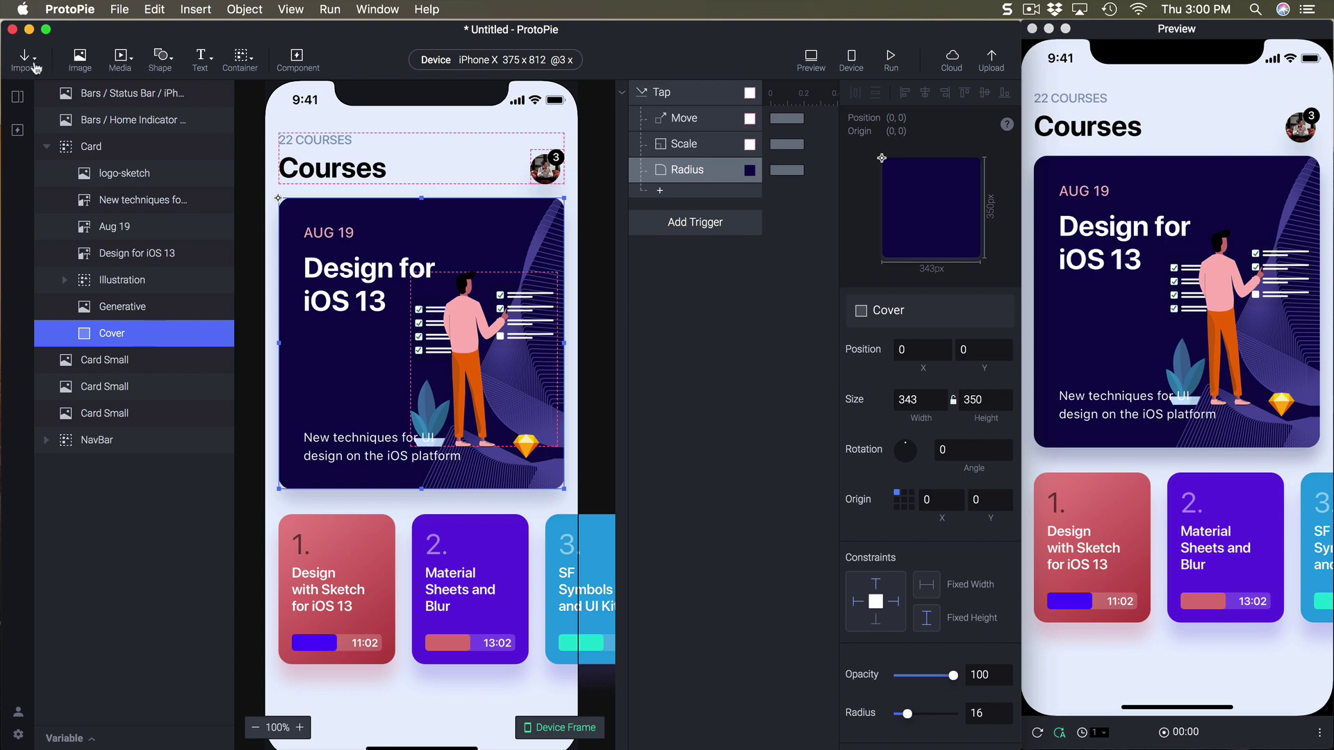
pyautogui.click(161, 58)
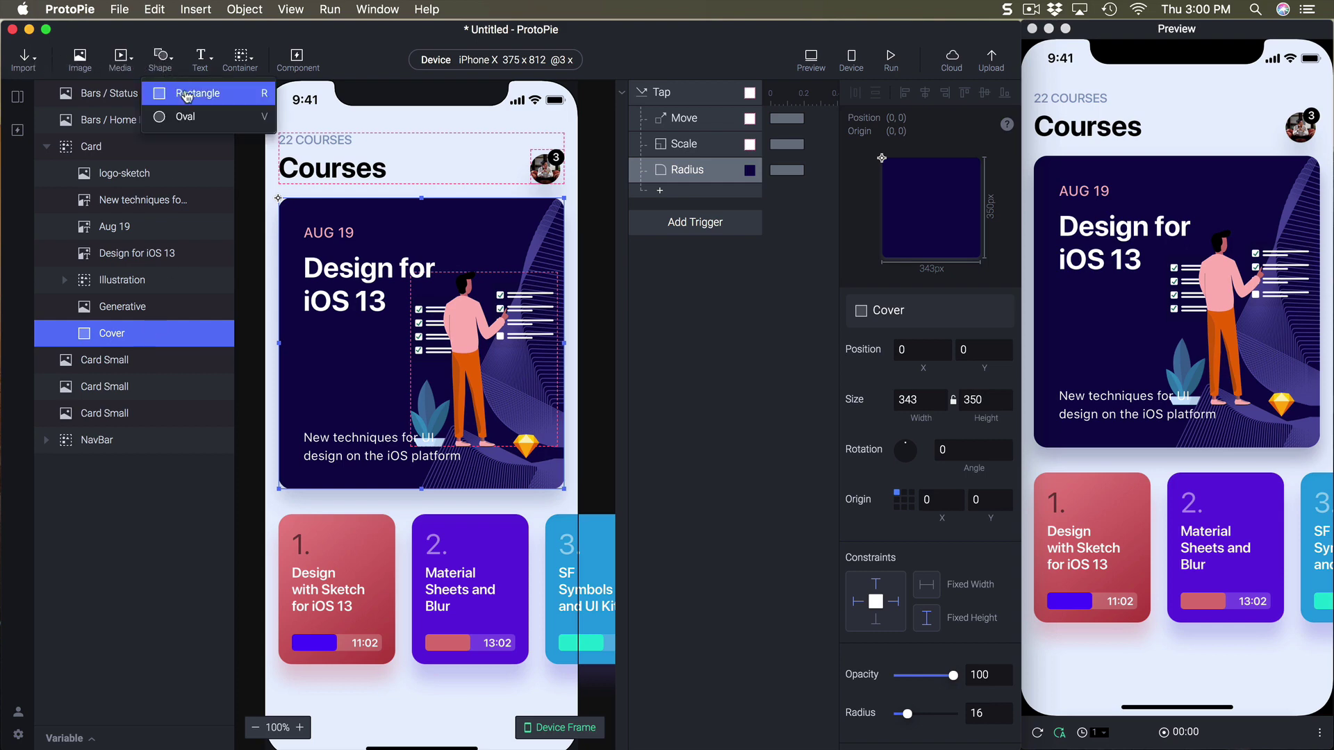
pyautogui.click(186, 94)
pyautogui.moveTo(130, 339); pyautogui.dragTo(132, 369)
pyautogui.doubleClick(152, 360)
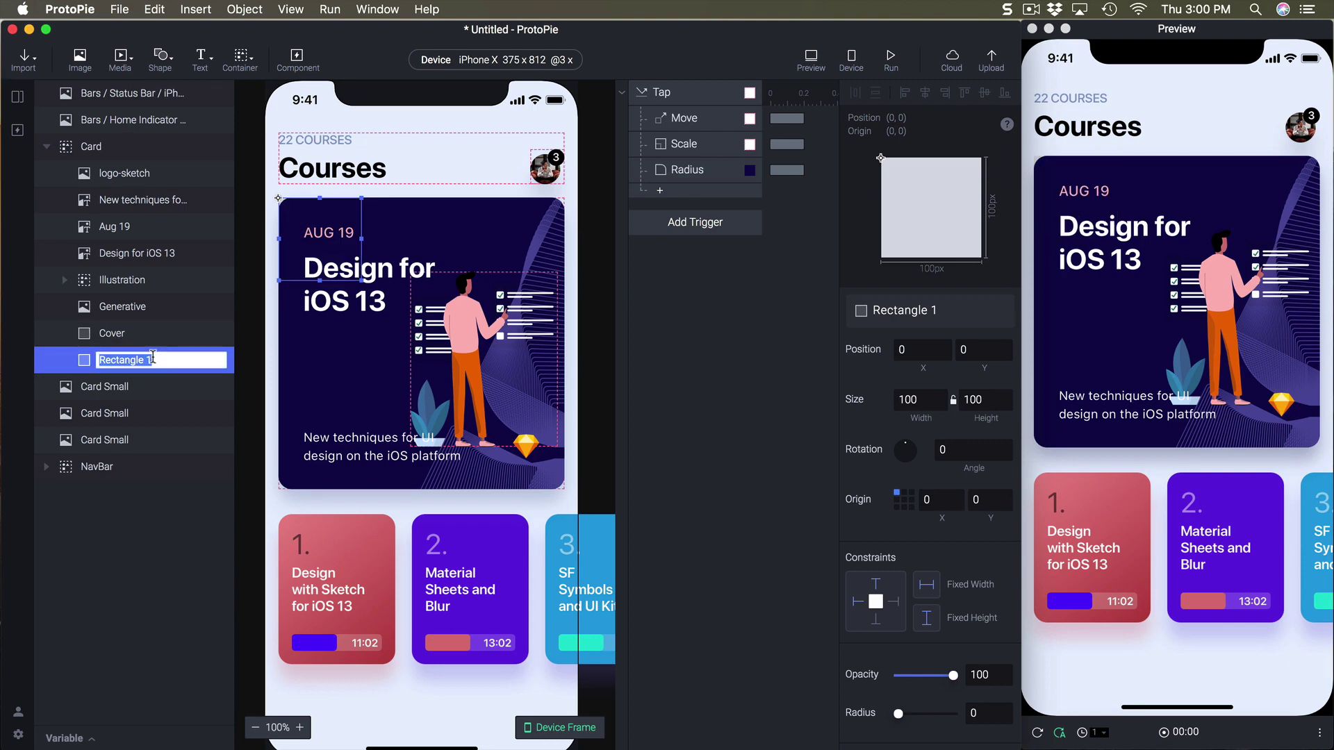
pyautogui.write('Background')
pyautogui.press('Return')
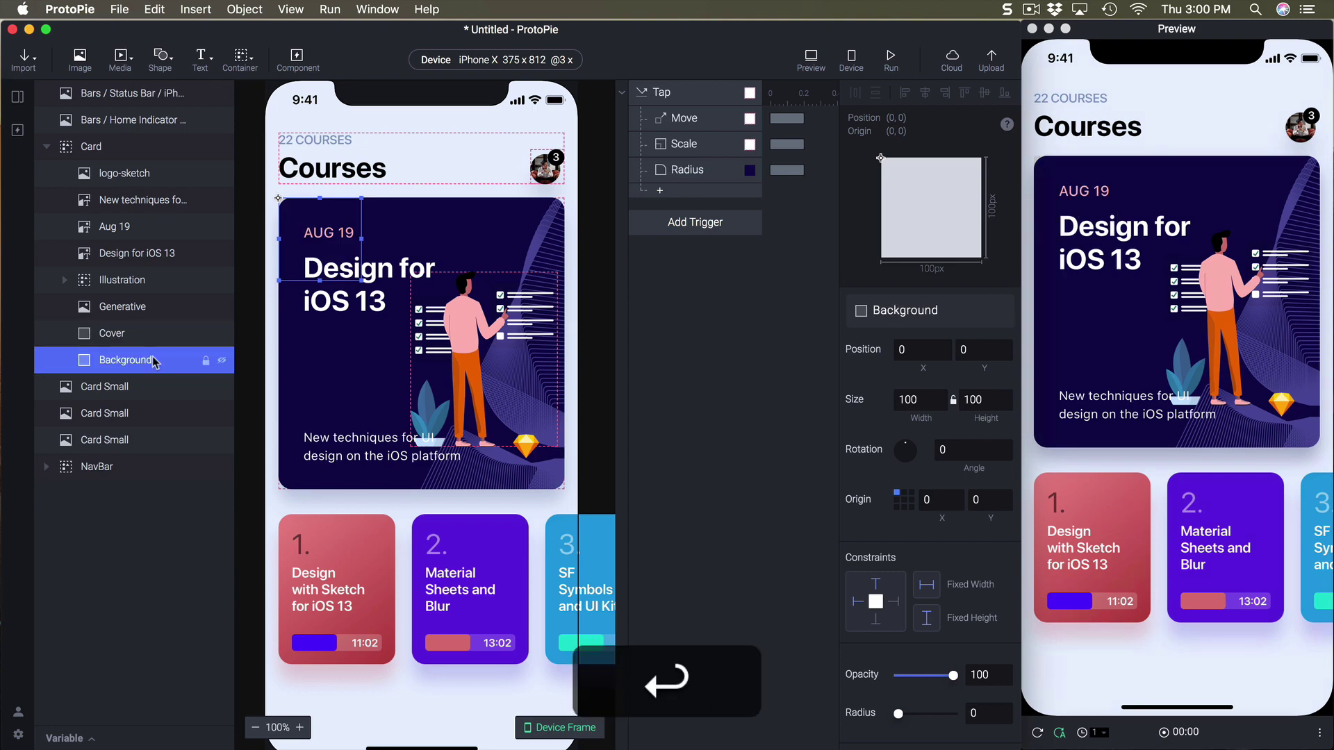
# Set the Background's fill color to FFFFFF and resize it to 343 x 350 to match the Card.
pyautogui.scroll(-3, 931, 451)
pyautogui.click(933, 568)
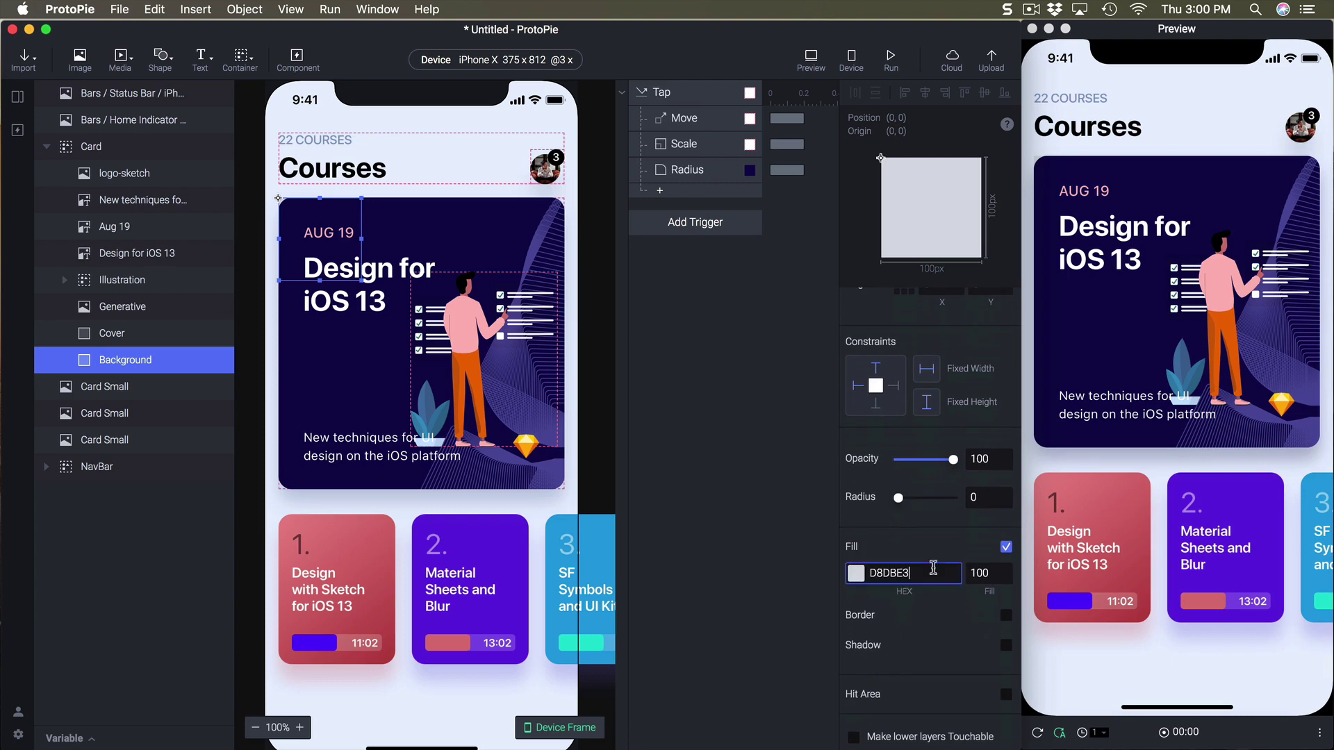
pyautogui.doubleClick(933, 568)
pyautogui.write('ffffff')
pyautogui.press('Return')
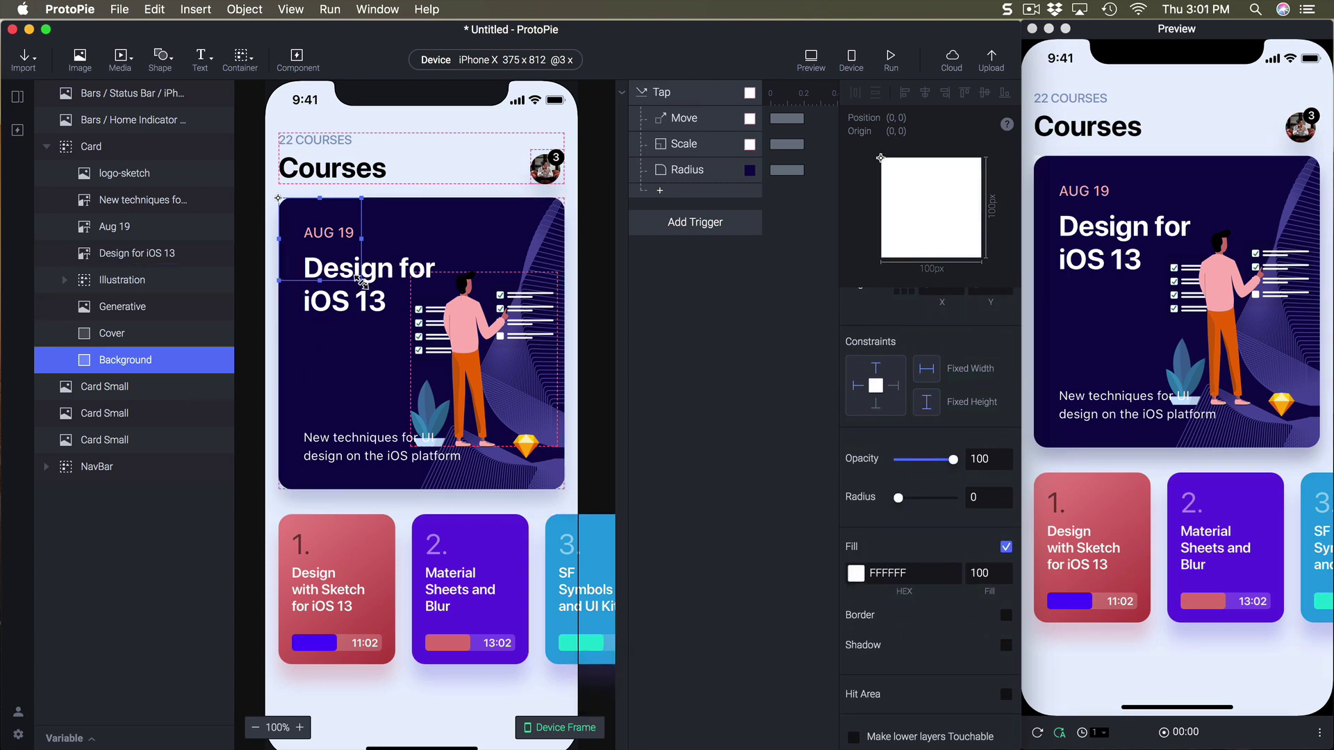
pyautogui.moveTo(361, 281); pyautogui.dragTo(569, 495)
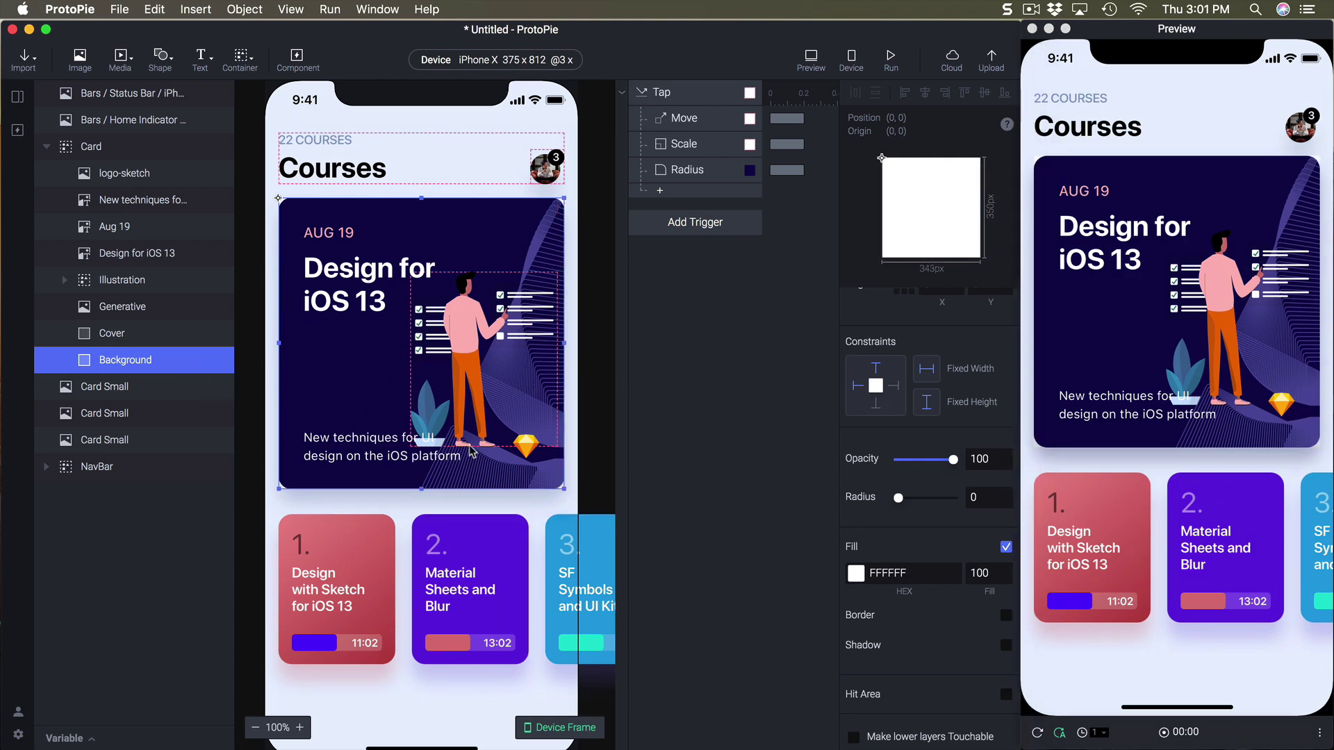
# Check the Cover's settings, pin the Background to the right edge as well, and set its corner radius to 16.
pyautogui.click(159, 339)
pyautogui.click(128, 360)
pyautogui.click(126, 337)
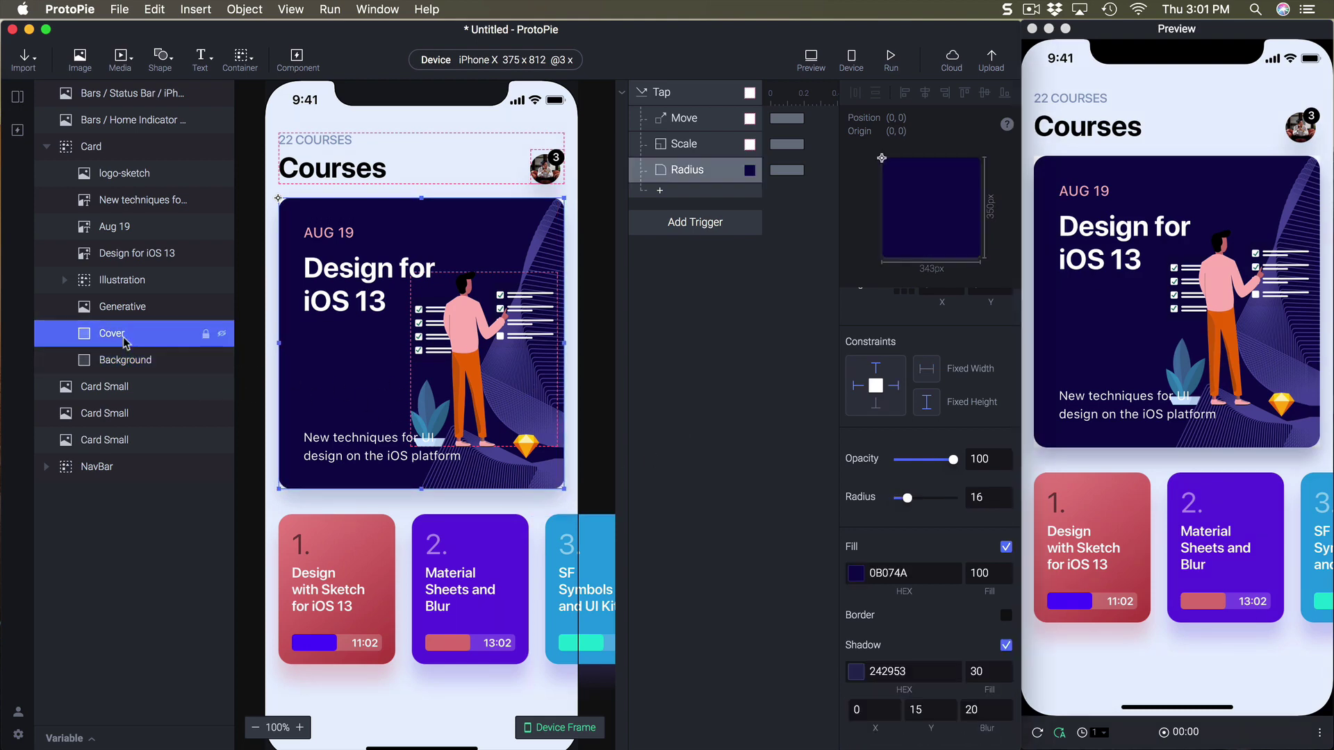
pyautogui.click(144, 363)
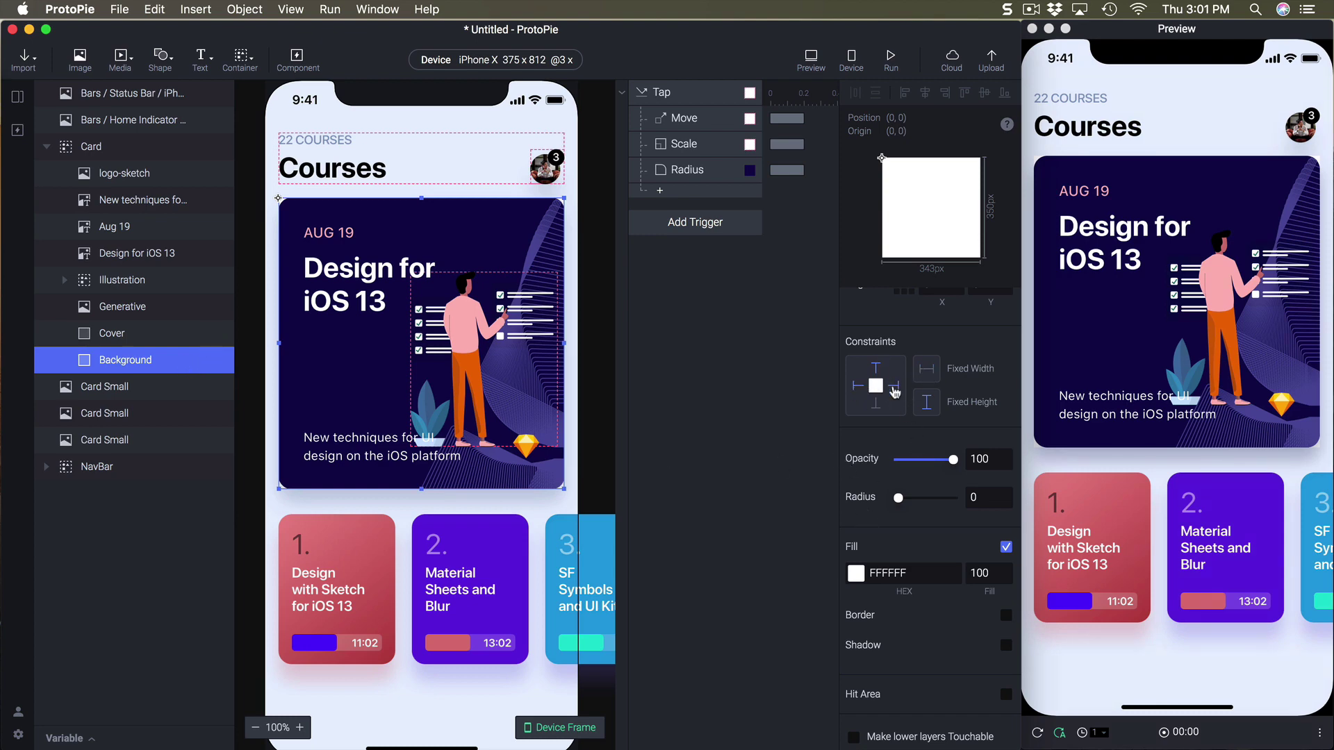
pyautogui.click(987, 497)
pyautogui.write('16')
pyautogui.press('Return')
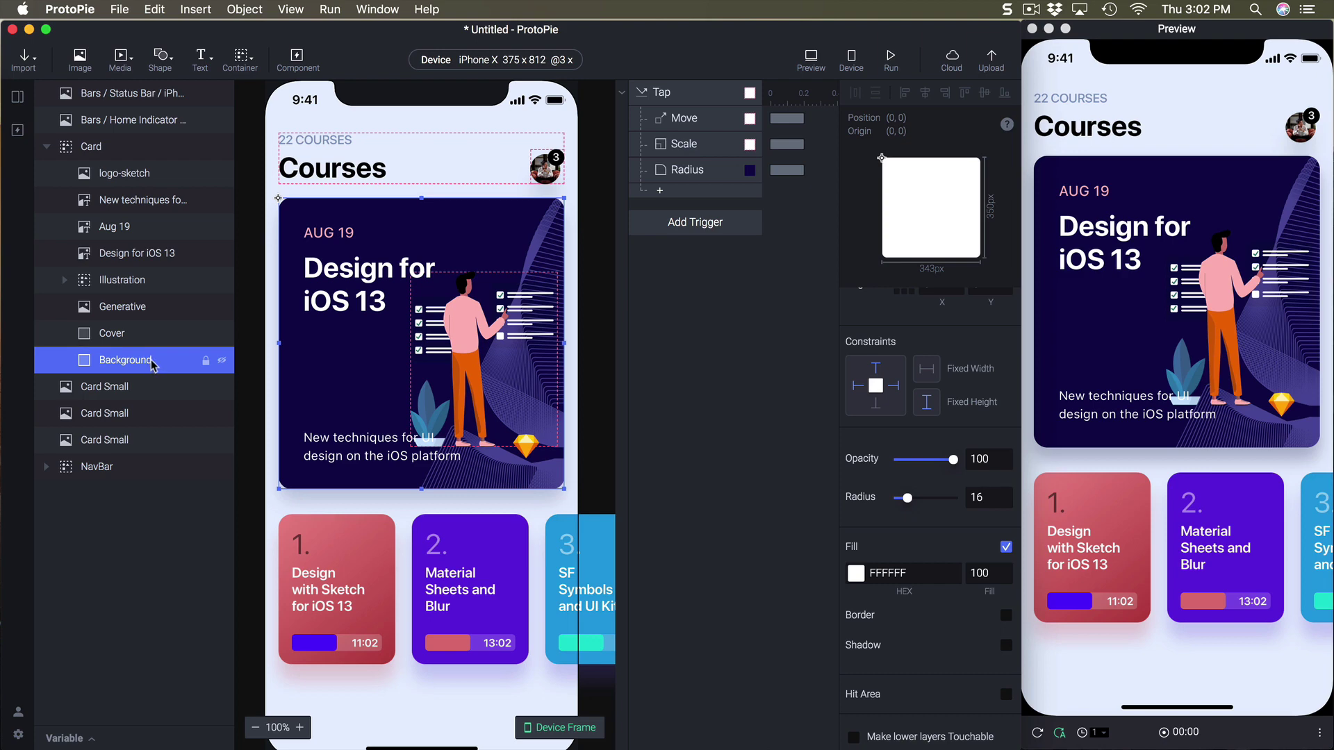
# Paste the copied Text container above the Background inside the Card and set its position to X 30, Y 30.
pyautogui.press('super+v')
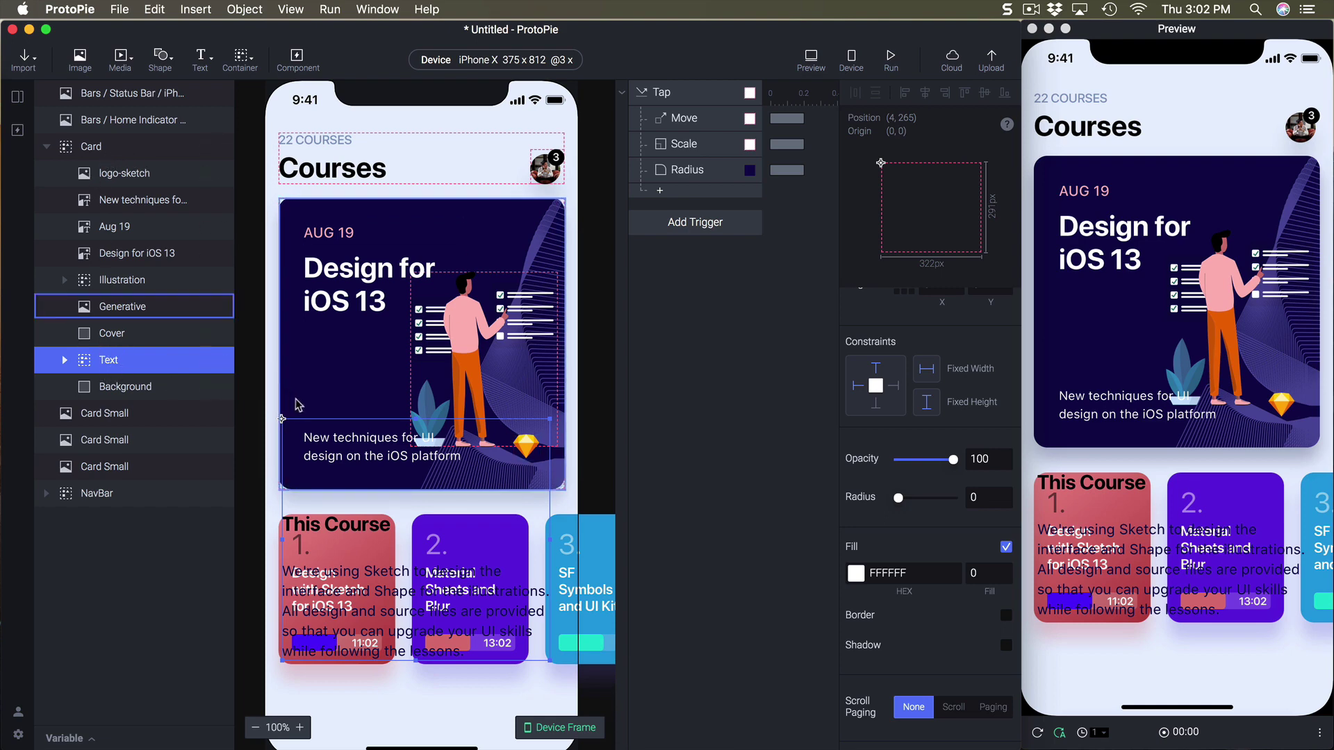
pyautogui.scroll(3, 946, 331)
pyautogui.scroll(2, 945, 331)
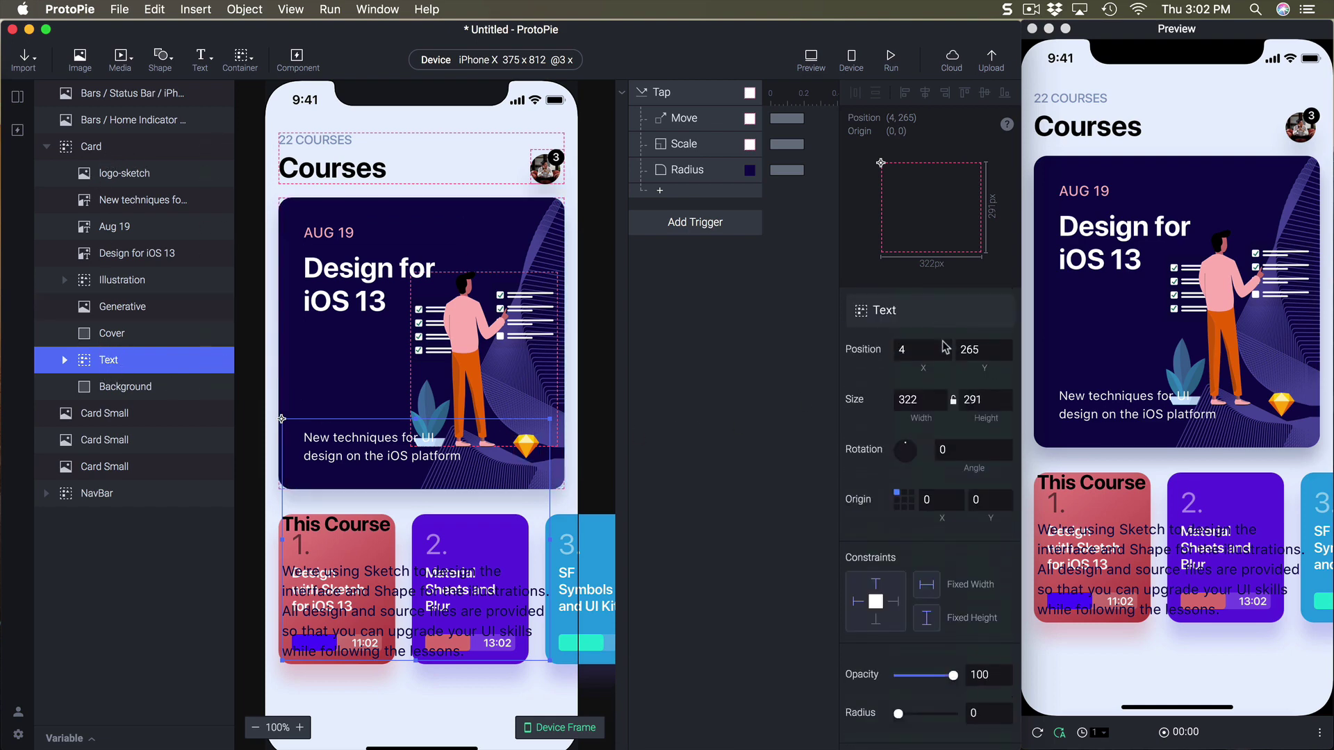
pyautogui.click(925, 350)
pyautogui.write('30')
pyautogui.press('Tab')
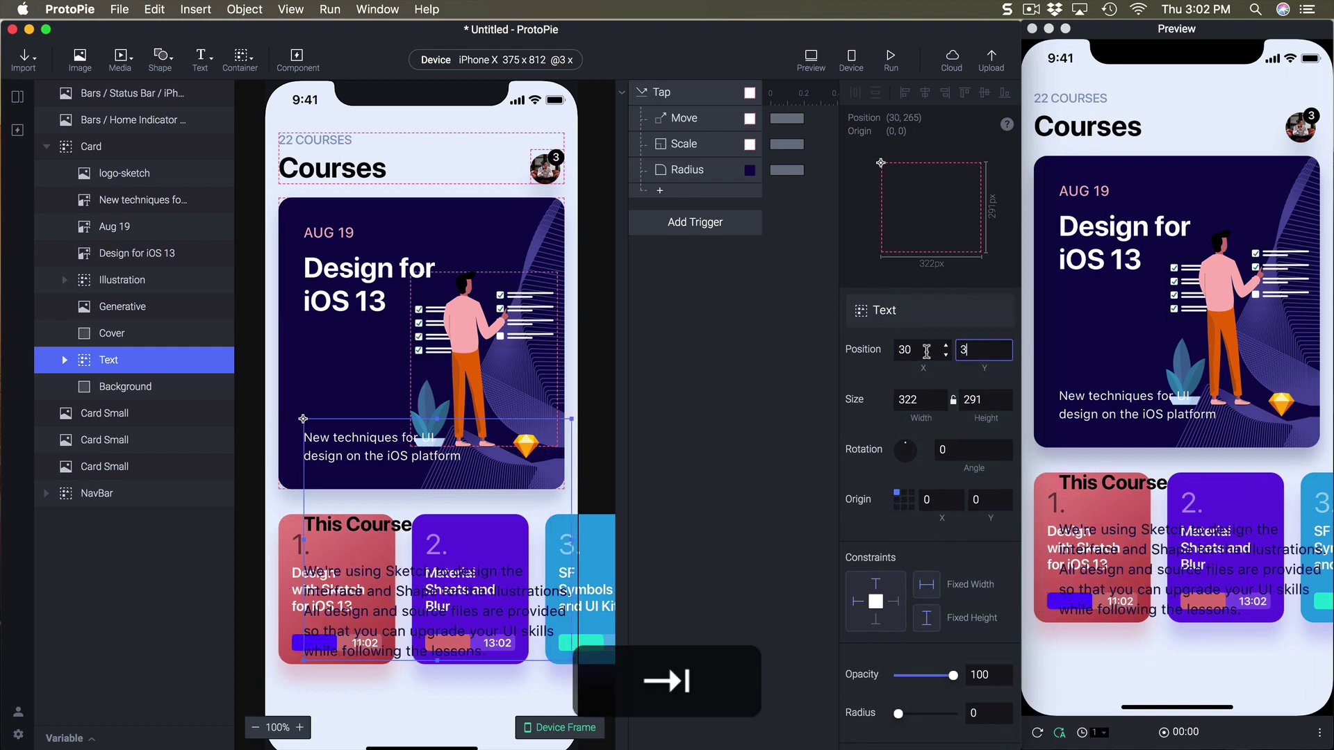
pyautogui.write('30')
pyautogui.press('Return')
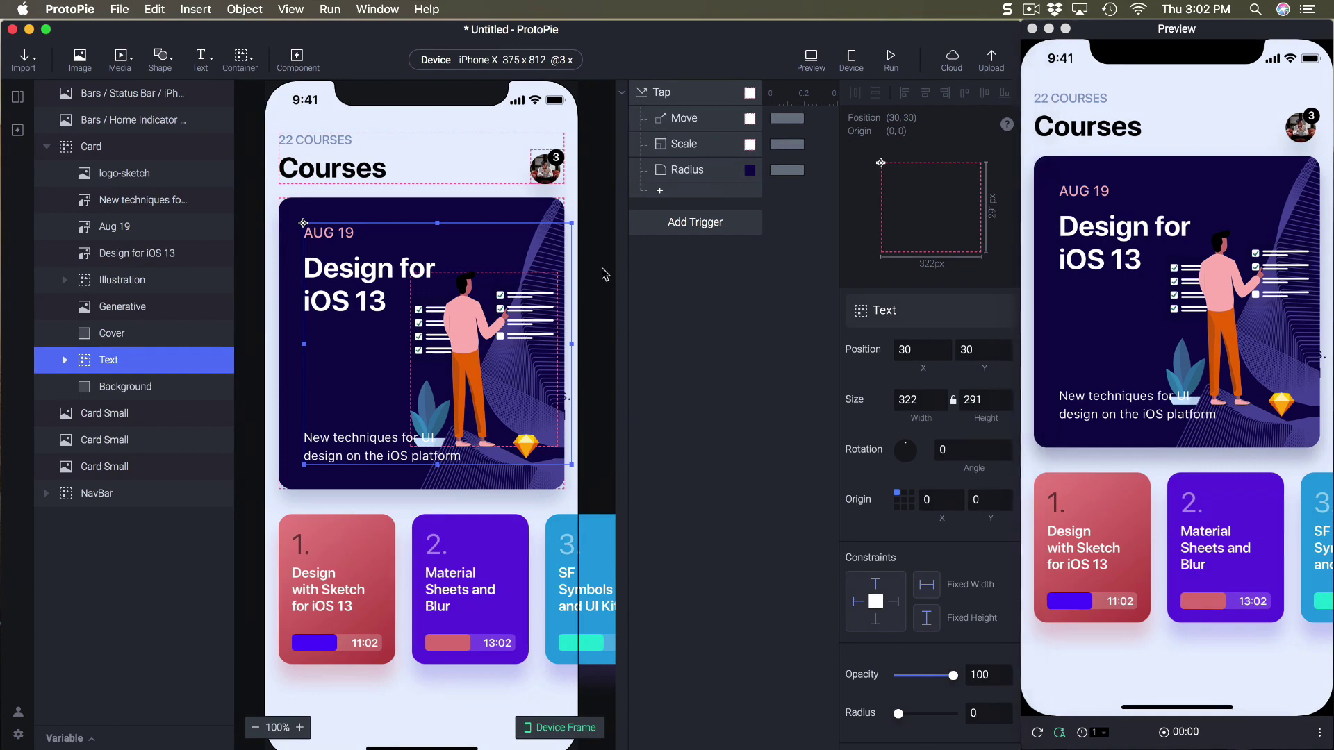
# Add a Scale response for the Background to the Tap trigger, set its size to 375 x 812, and test it in the preview.
pyautogui.click(142, 387)
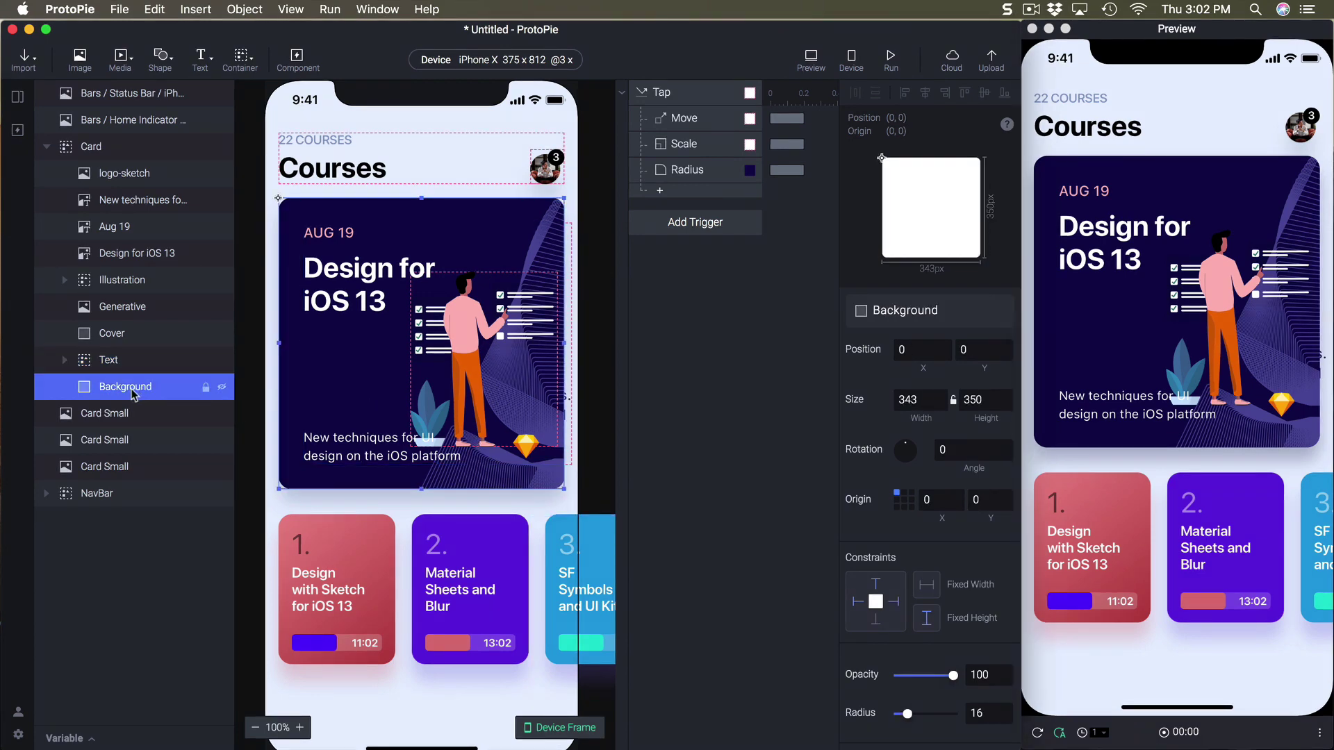
pyautogui.click(681, 198)
pyautogui.click(670, 238)
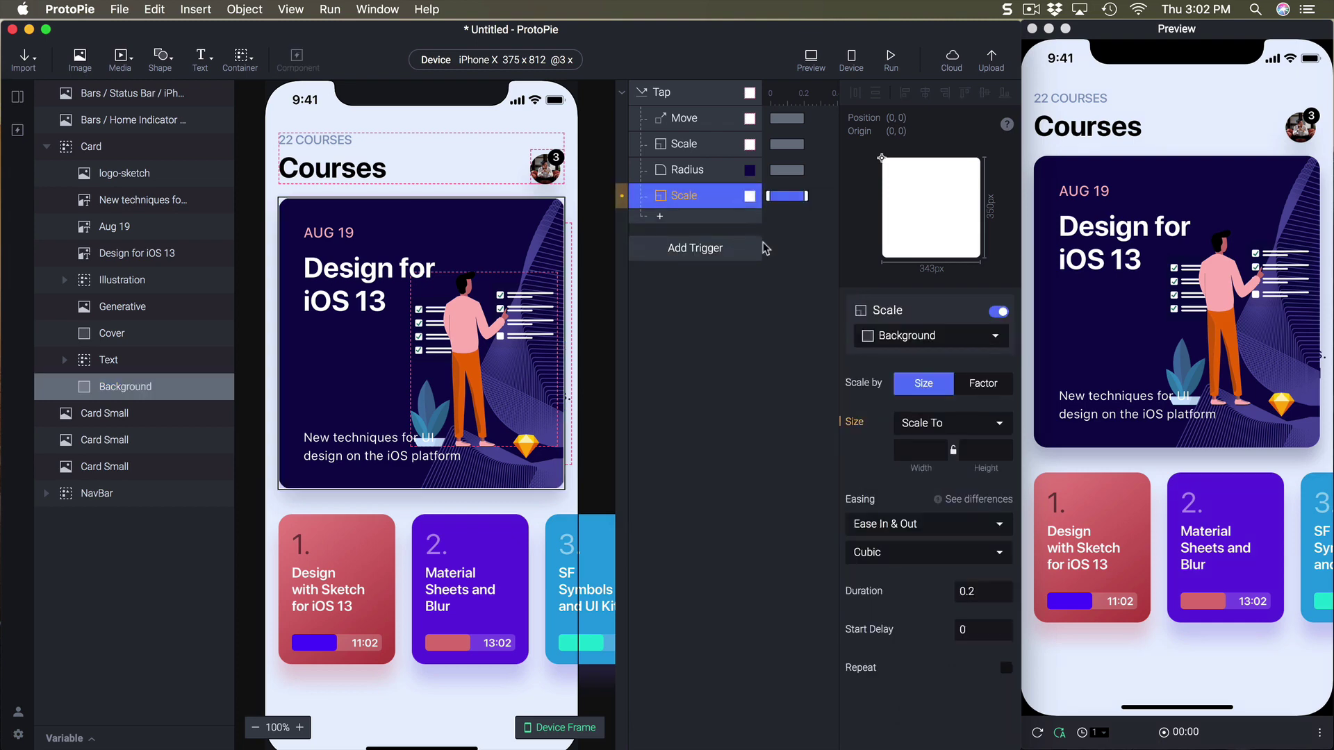
pyautogui.click(919, 449)
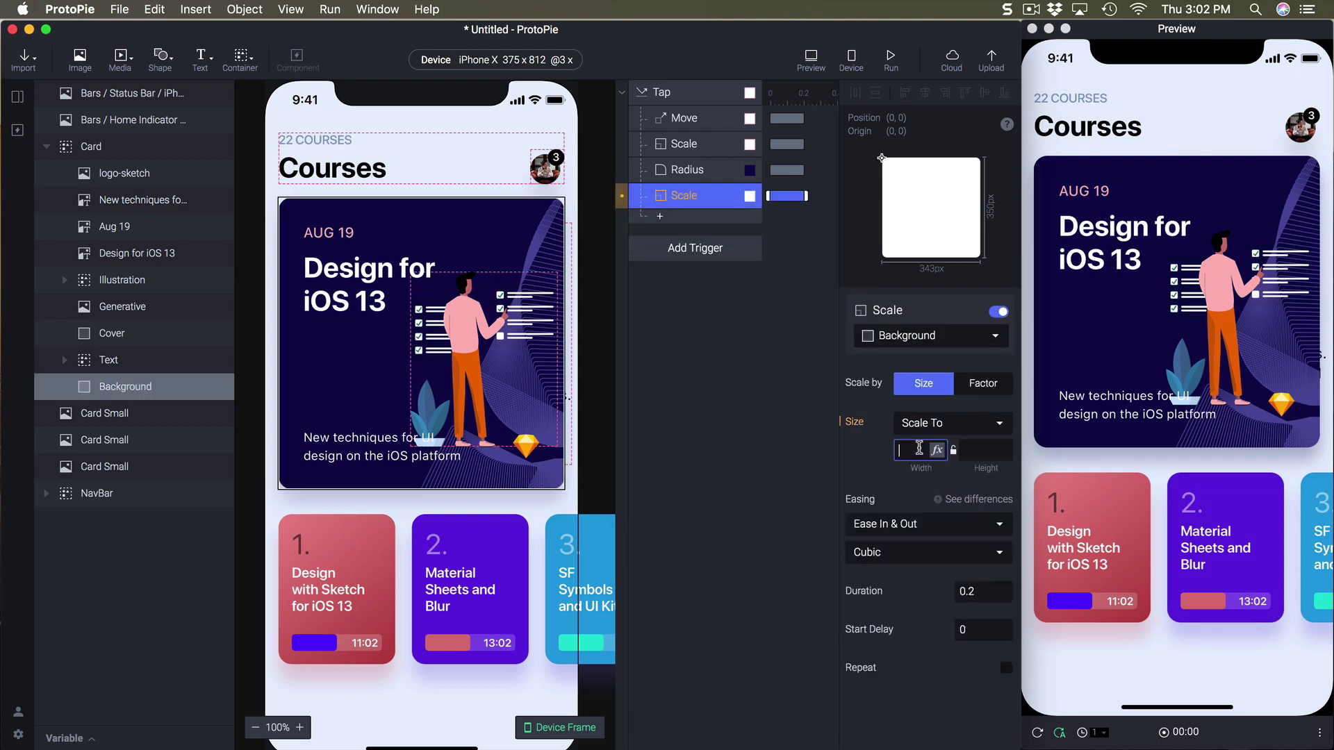
pyautogui.write('375')
pyautogui.press('Tab')
pyautogui.write('8')
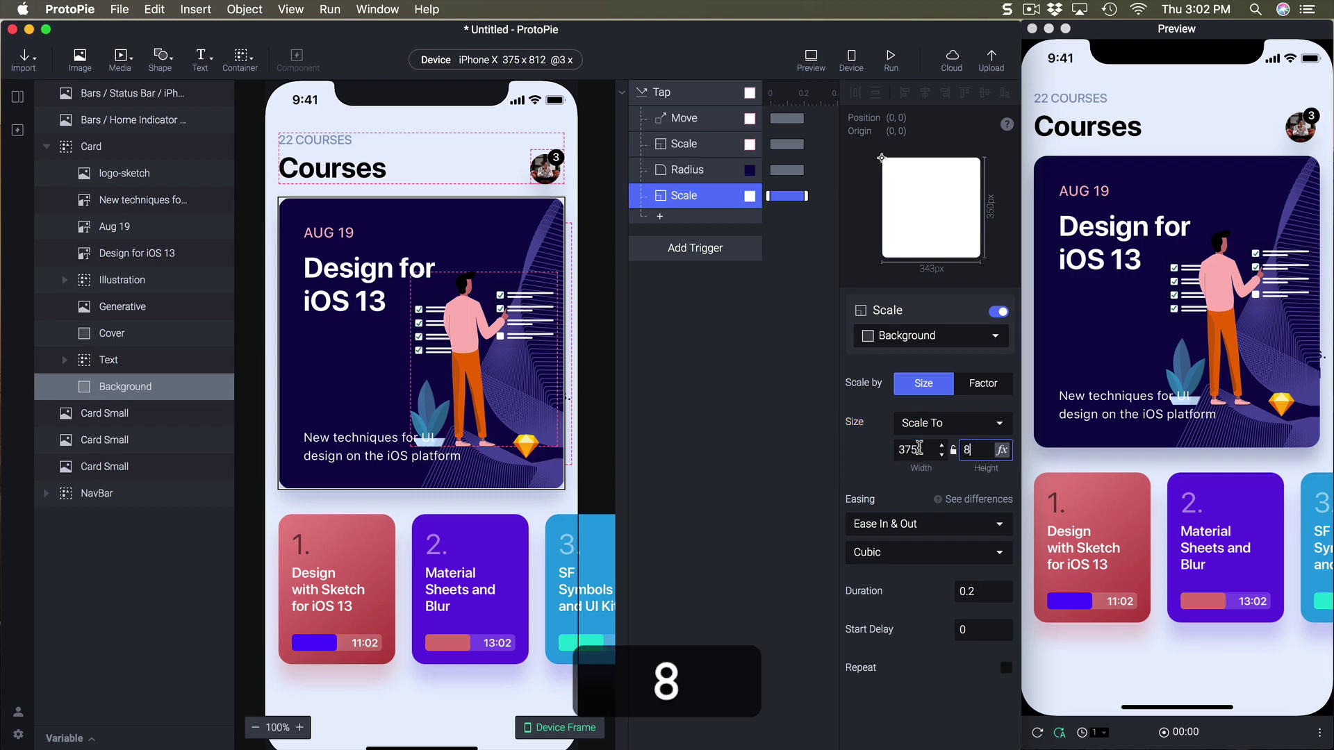
pyautogui.write('12')
pyautogui.press('Return')
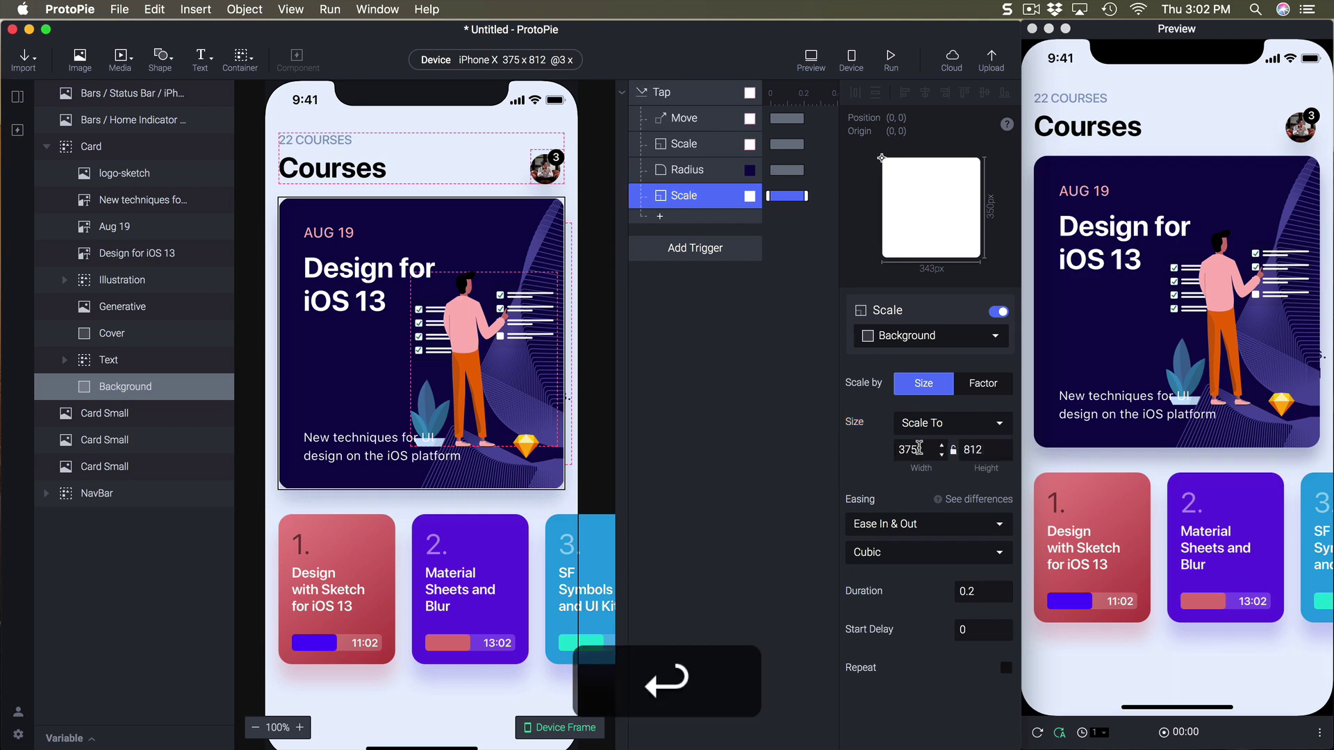
pyautogui.click(1208, 251)
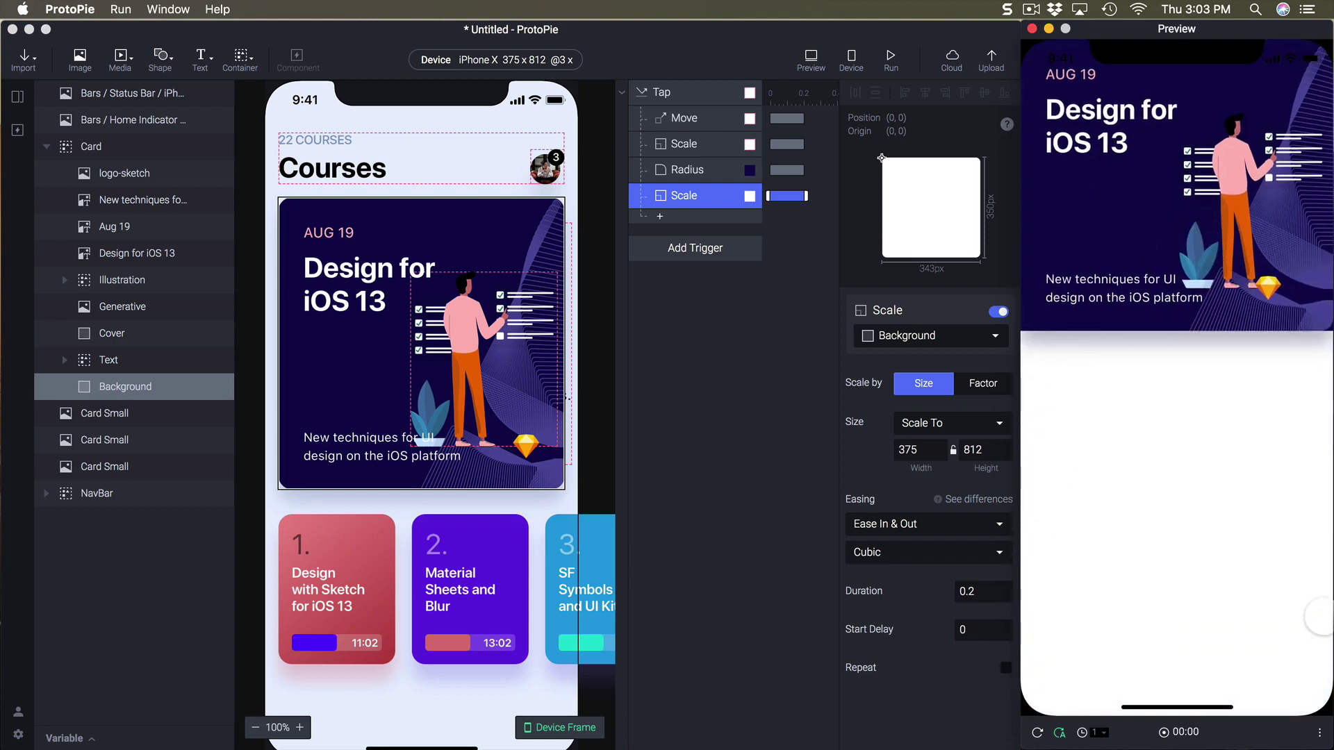
pyautogui.click(734, 313)
# Add a Move response for the Text container to the Tap trigger, set its target Y to 400, and test it in the preview.
pyautogui.click(136, 367)
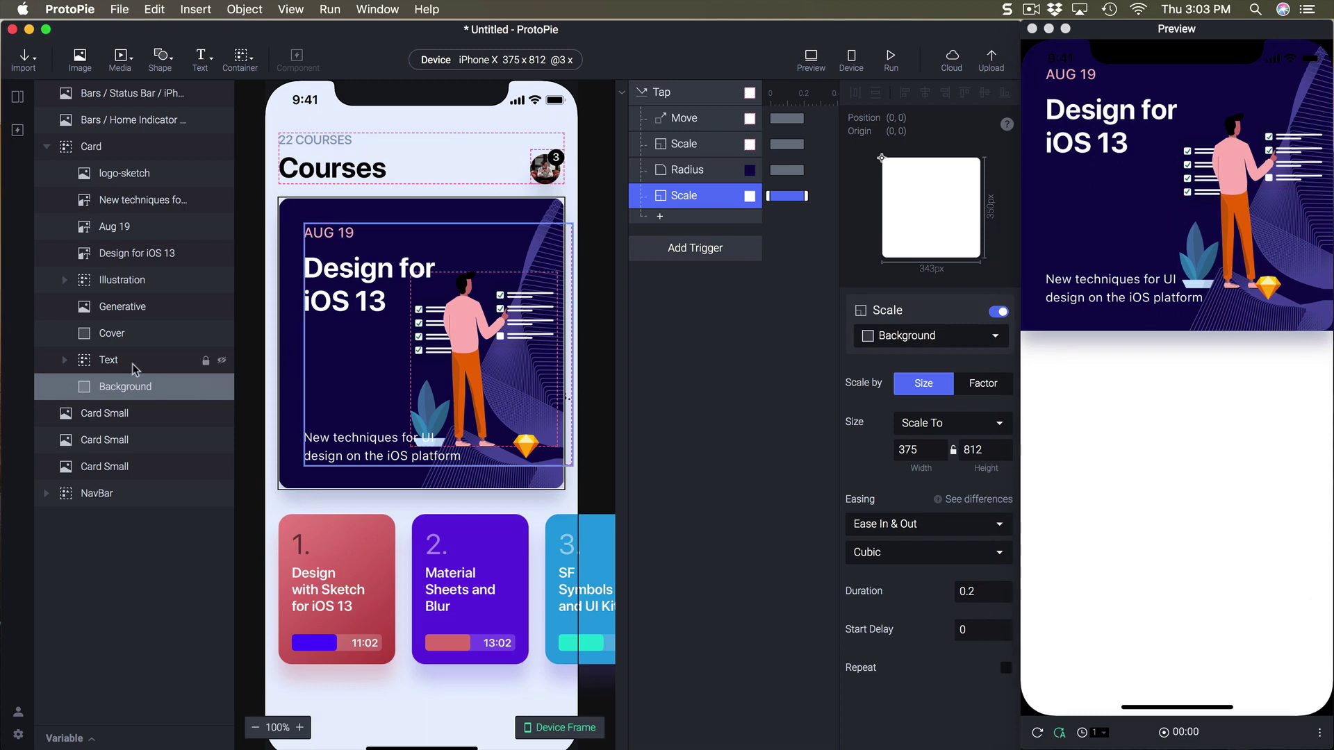
pyautogui.click(680, 217)
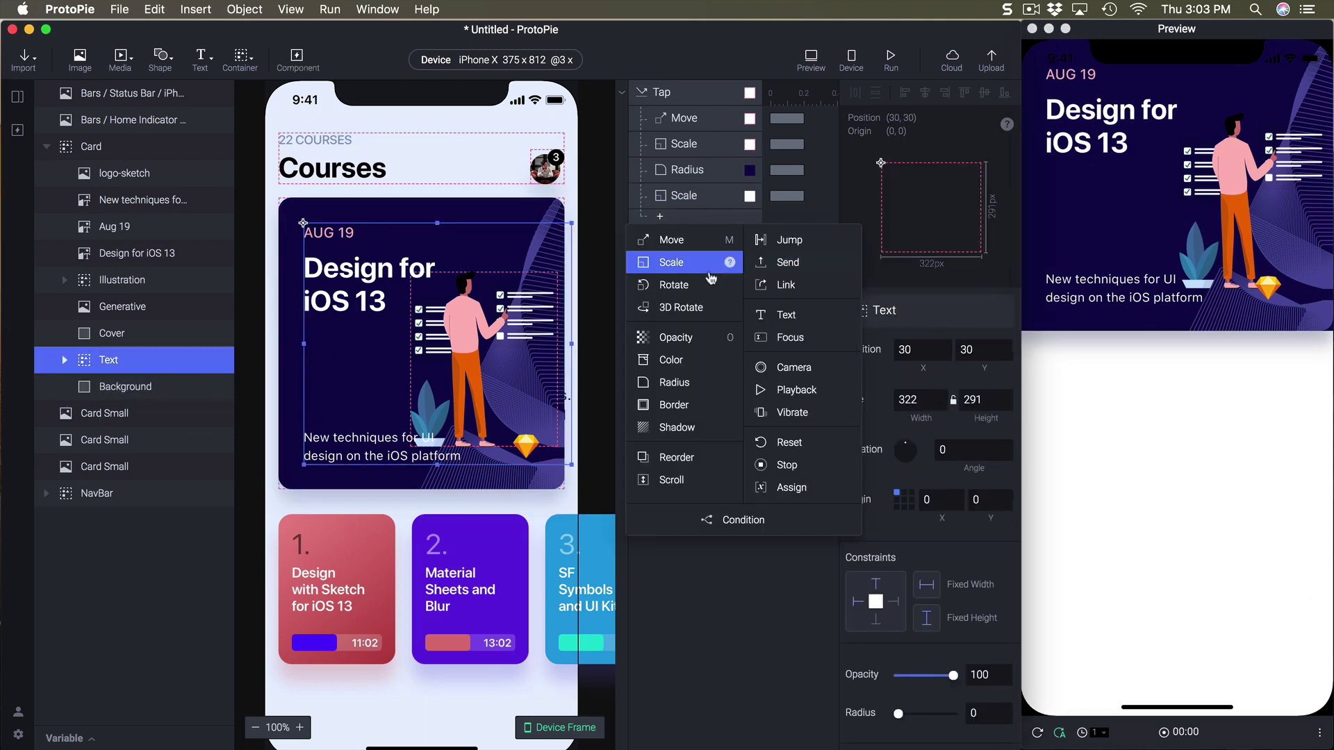
pyautogui.click(686, 243)
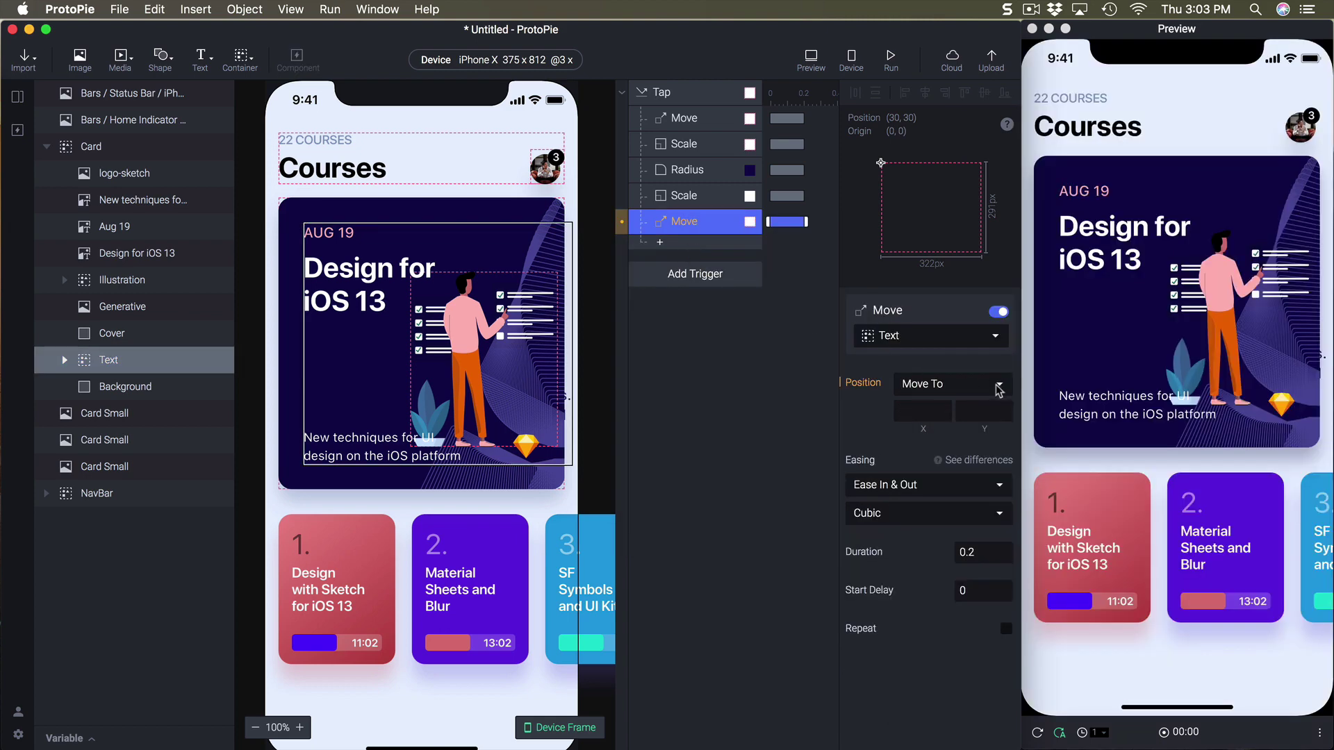
pyautogui.click(976, 411)
pyautogui.press('Return')
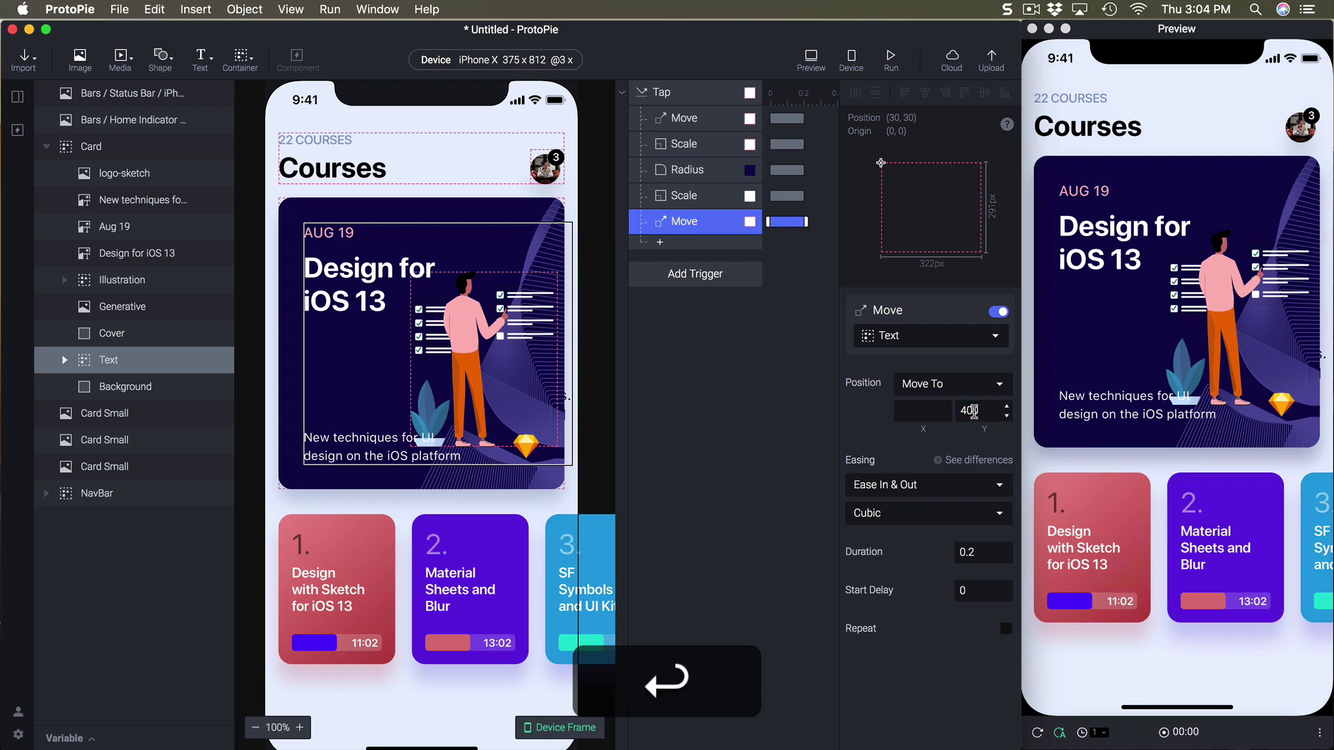
pyautogui.click(1126, 326)
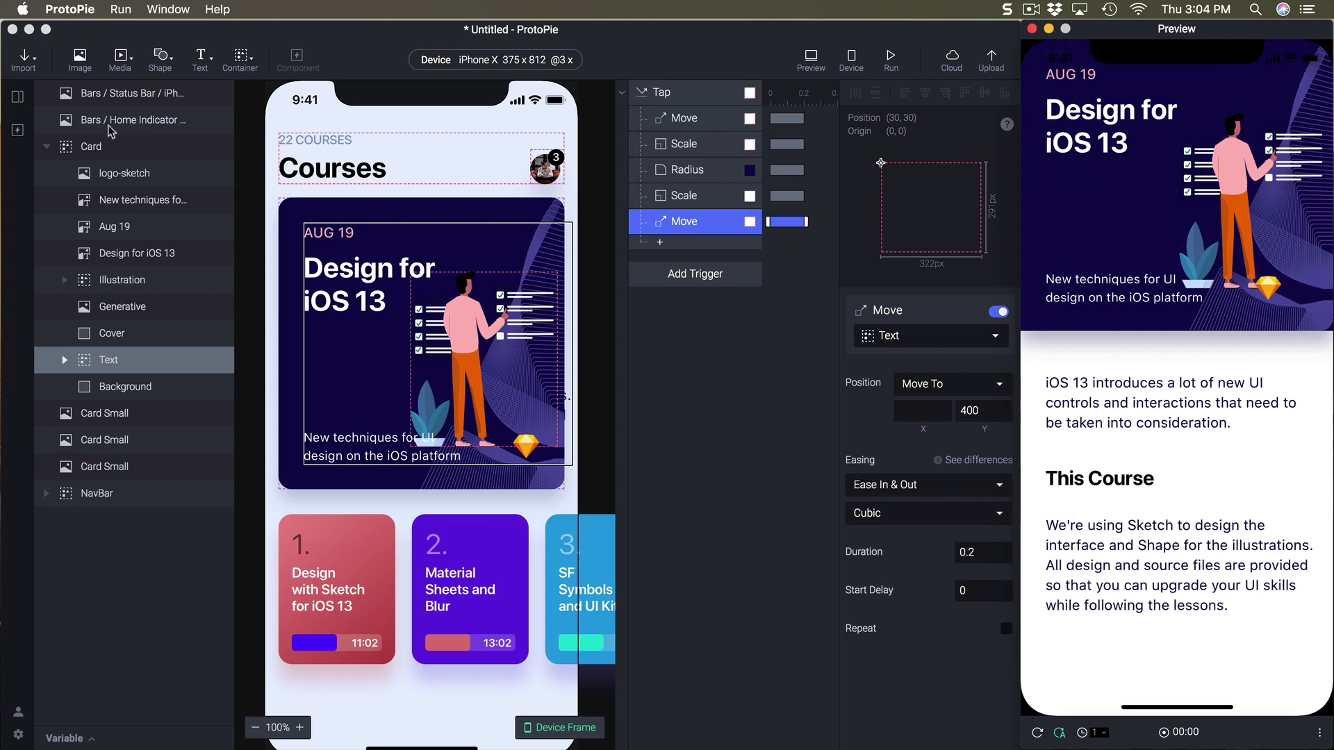
# Reorder the Status Bar layer below the Card Small layers, just above NavBar, and test the transition in the preview.
pyautogui.click(130, 100)
pyautogui.click(104, 97)
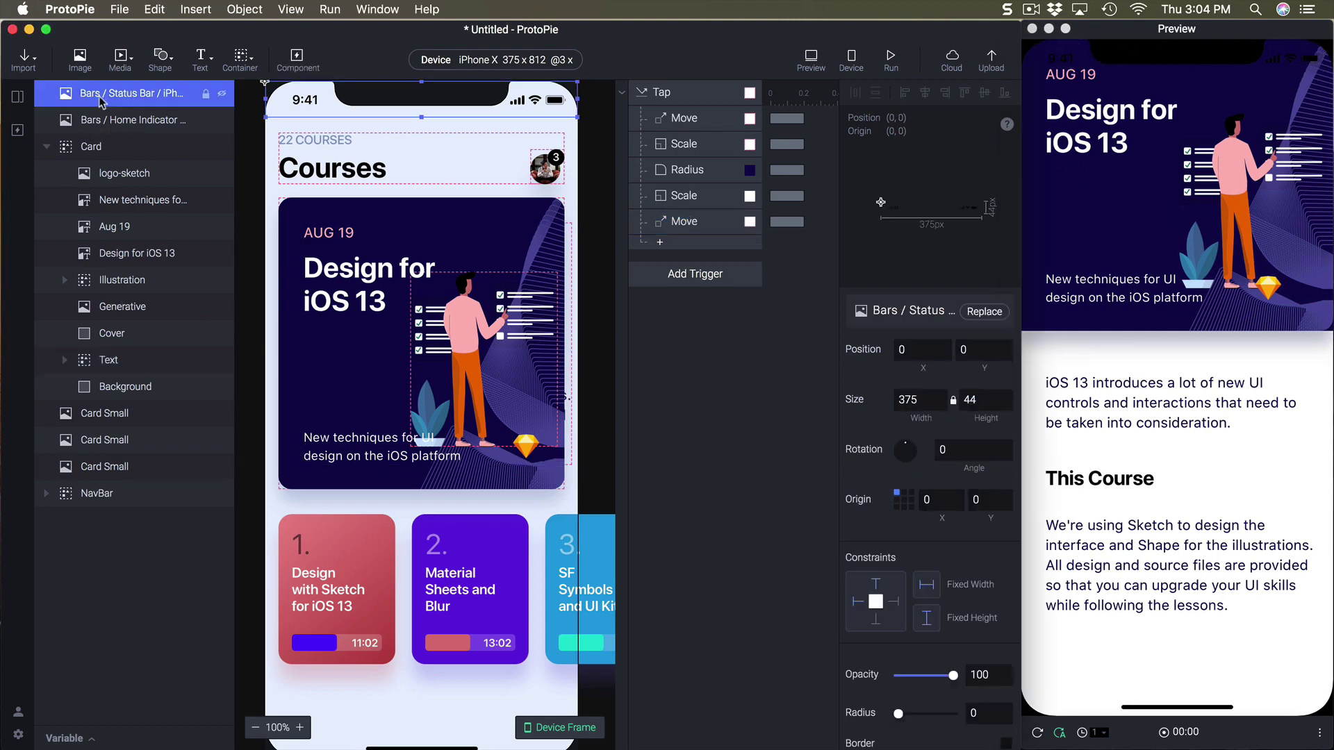
pyautogui.click(47, 146)
pyautogui.moveTo(138, 97); pyautogui.dragTo(136, 236)
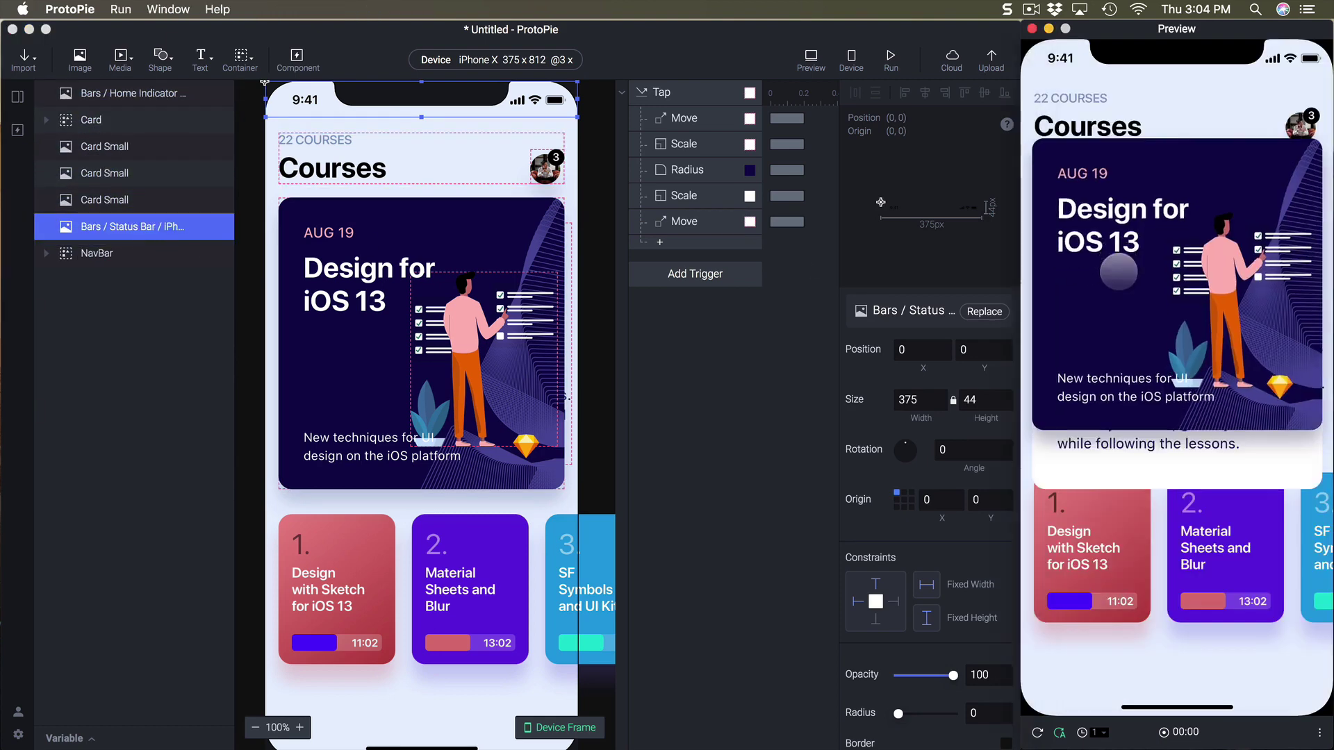
pyautogui.click(752, 447)
pyautogui.click(403, 326)
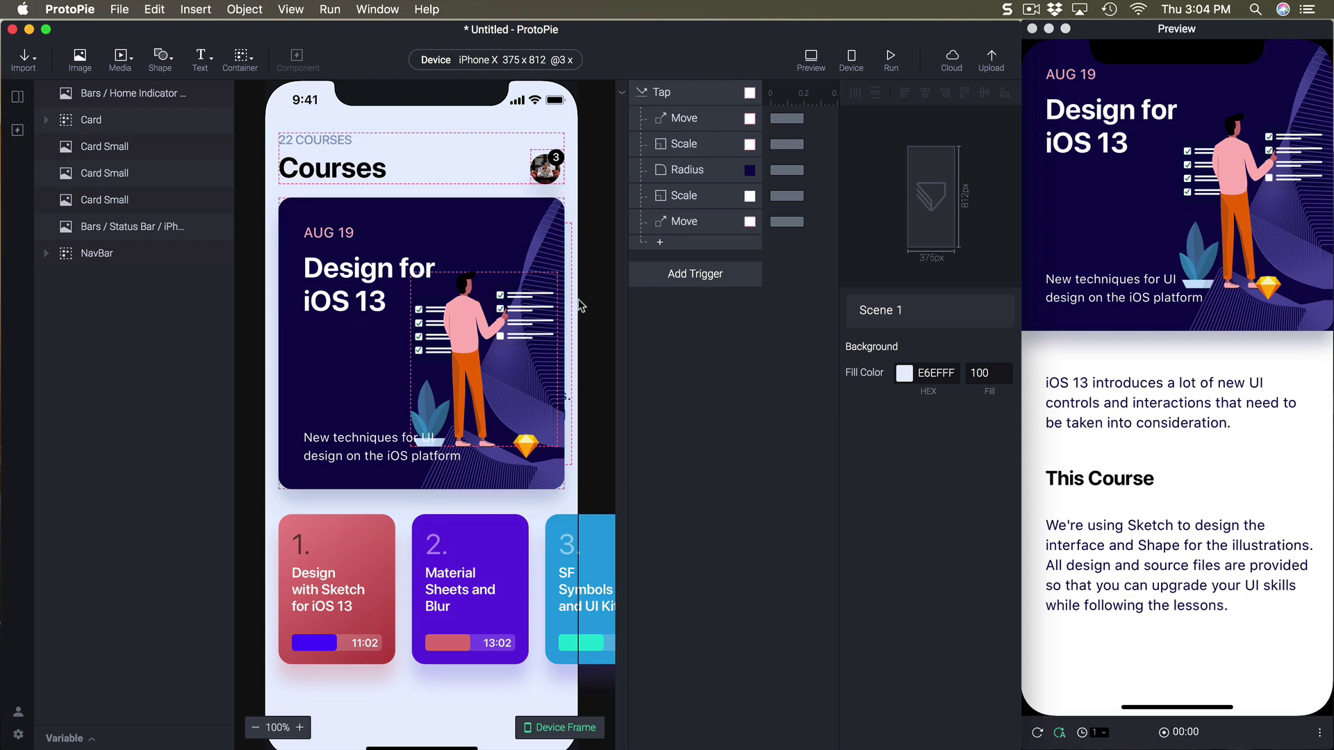
# Delete Scene 2 and duplicate Scene 1.
pyautogui.click(18, 97)
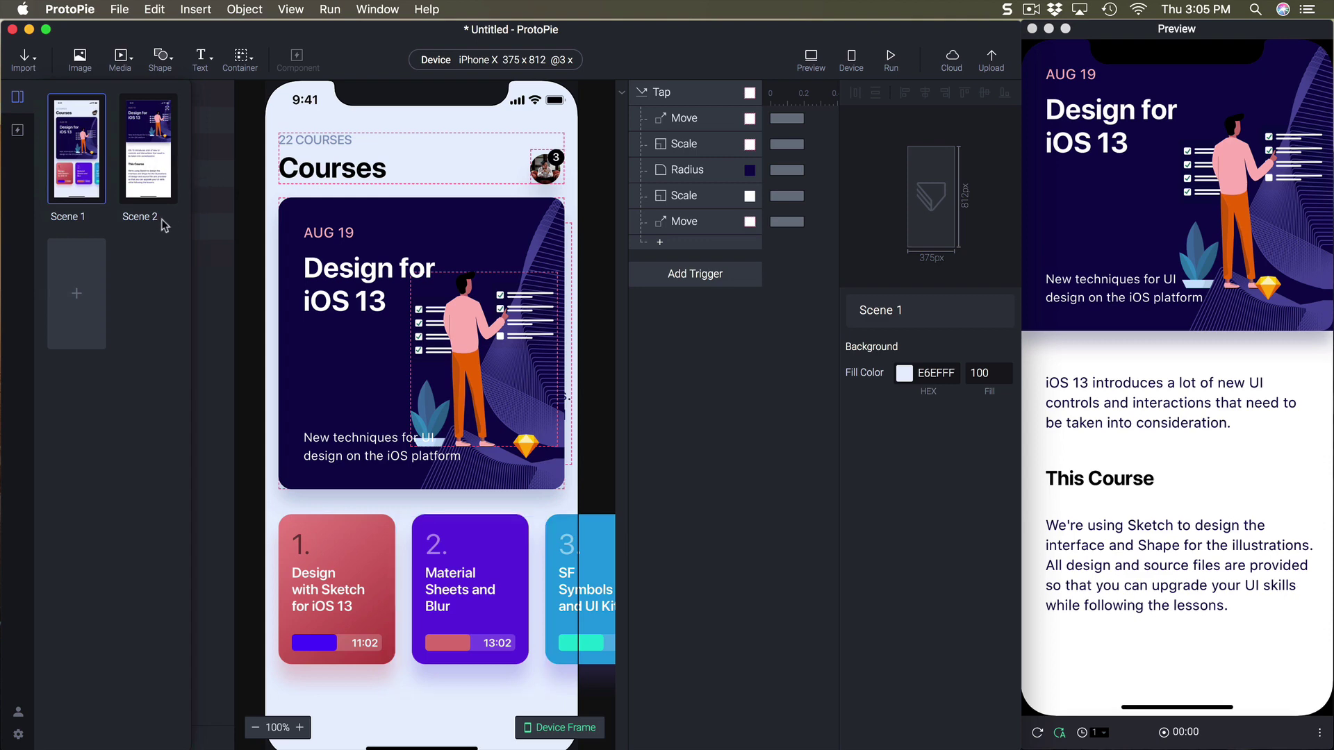
pyautogui.rightClick(146, 161)
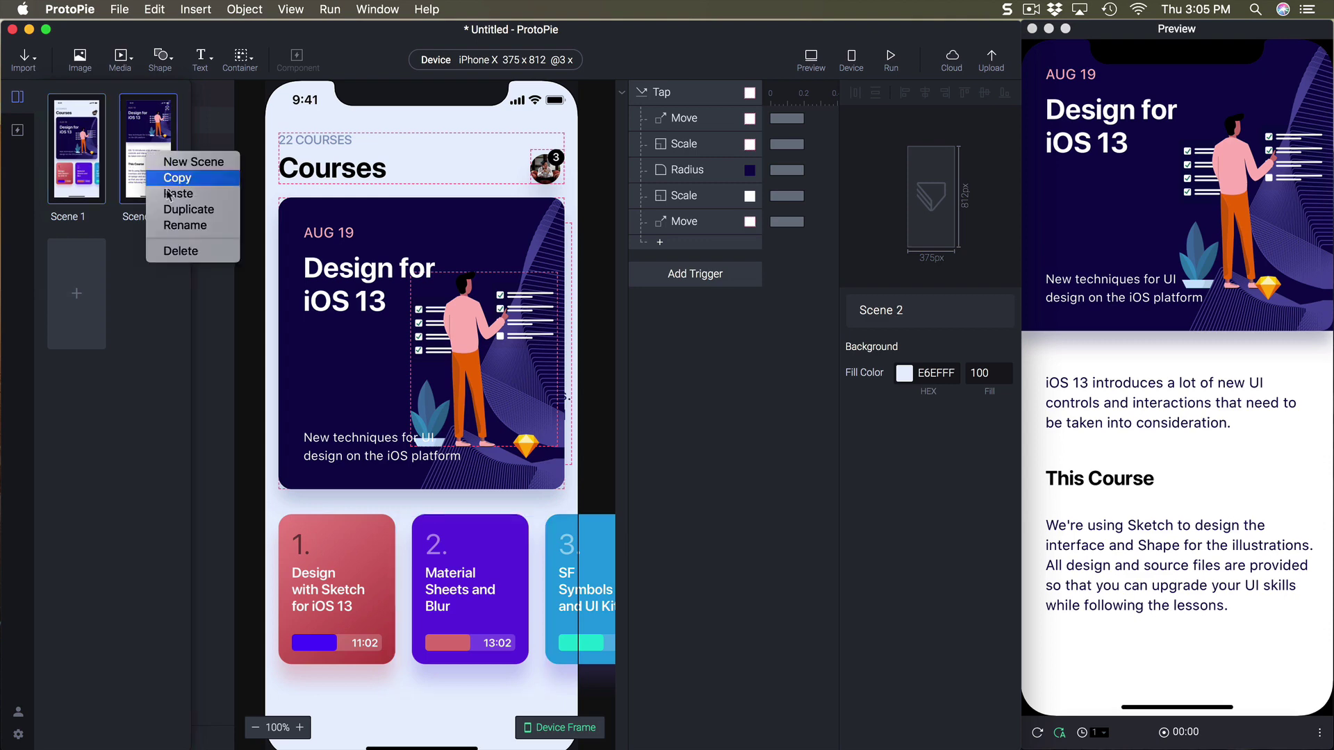
pyautogui.click(174, 251)
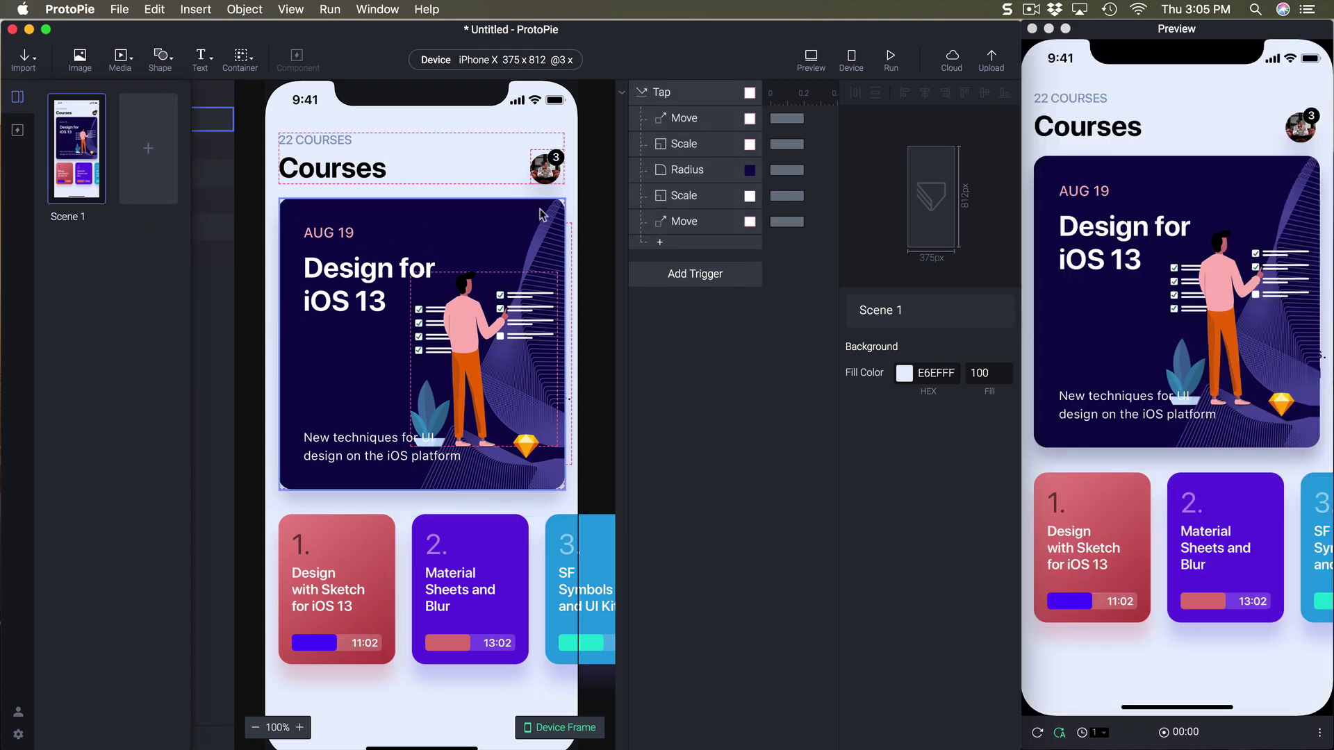
pyautogui.rightClick(74, 152)
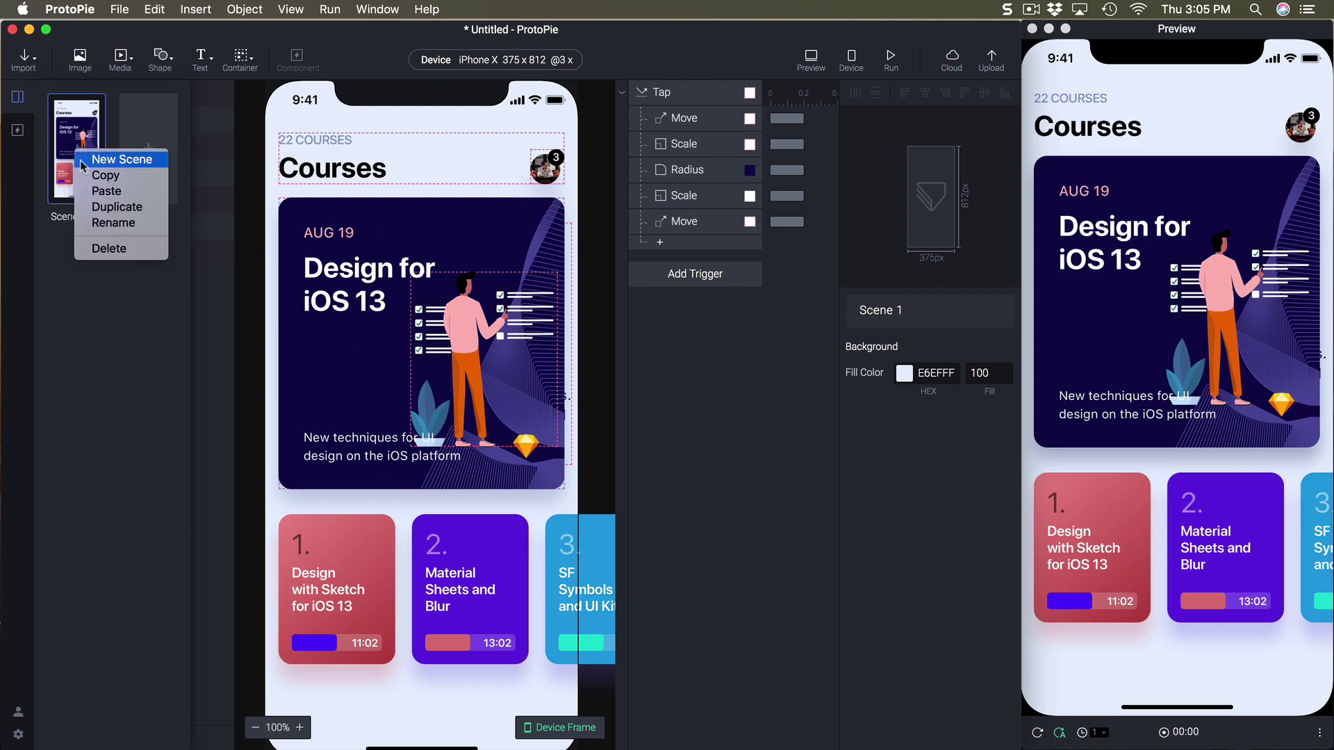
pyautogui.click(129, 209)
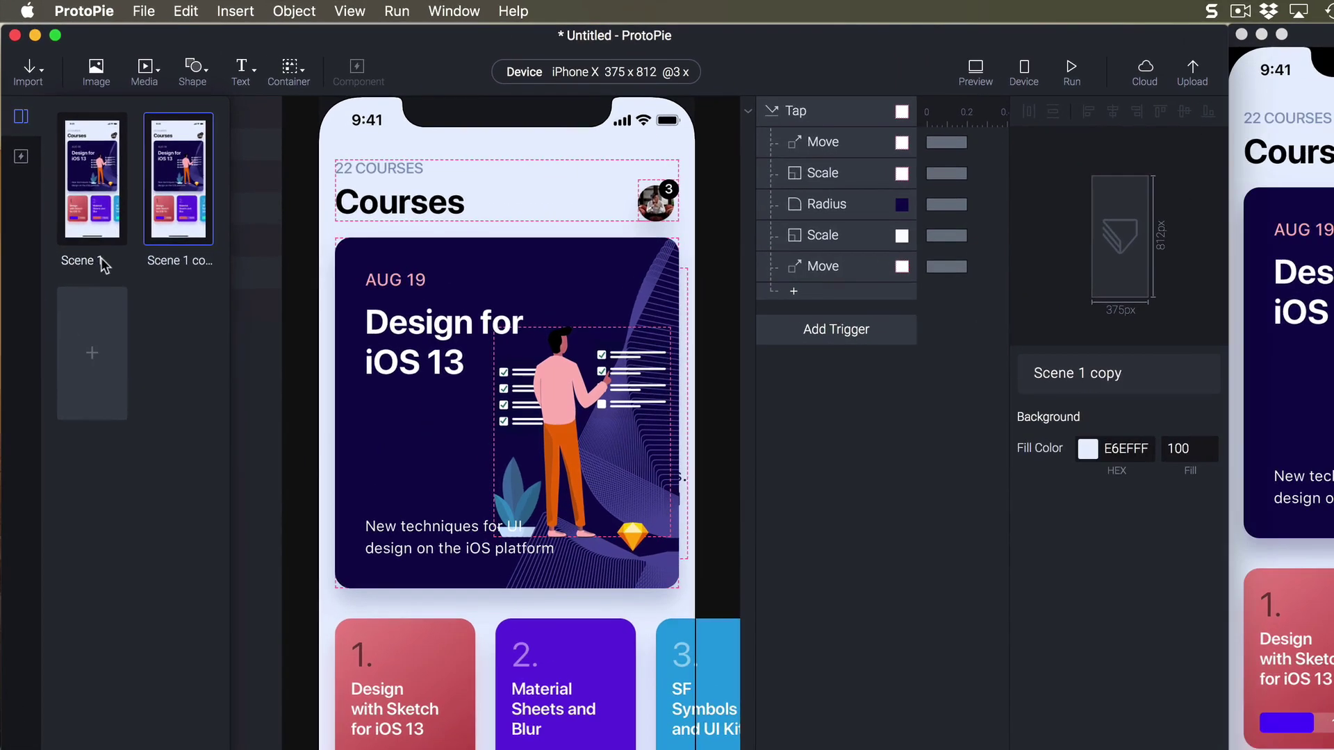
# Rename the original scene Home and its duplicate Full-View.
pyautogui.doubleClick(84, 216)
pyautogui.write('Home')
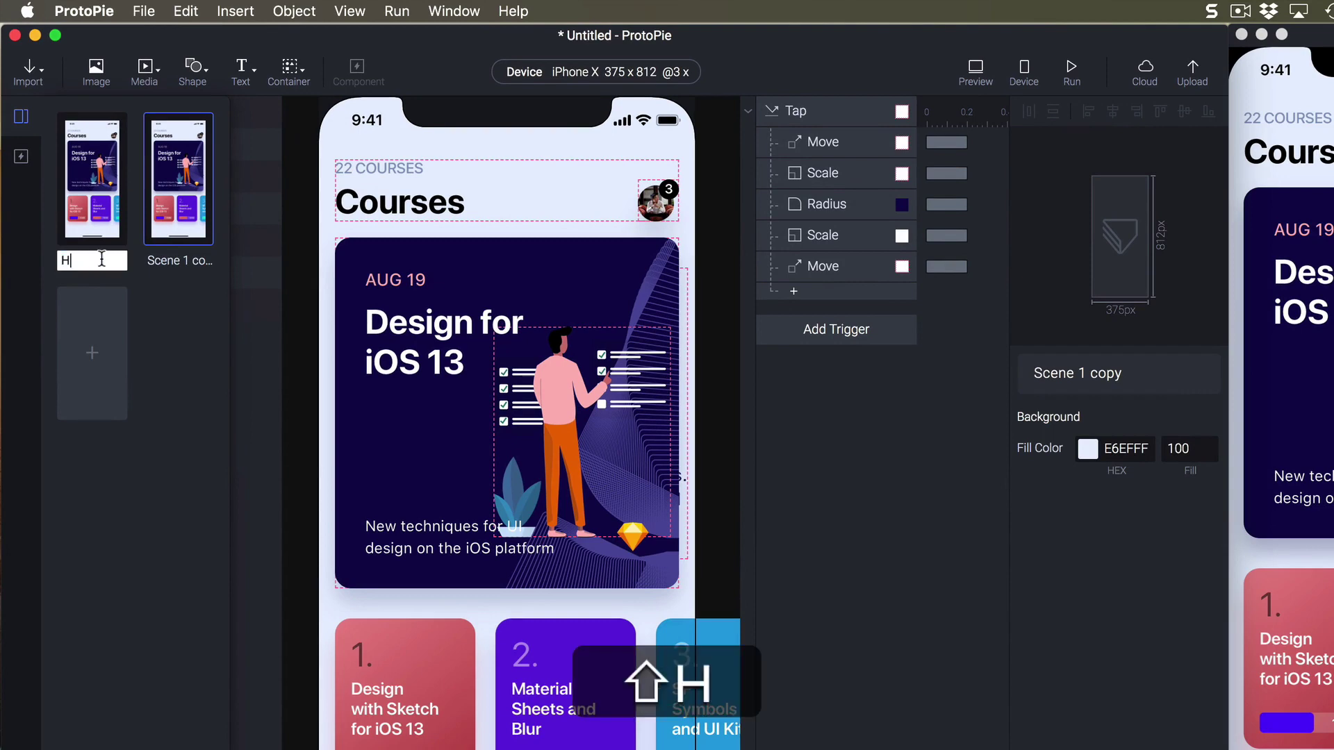
pyautogui.press('Return')
pyautogui.doubleClick(162, 261)
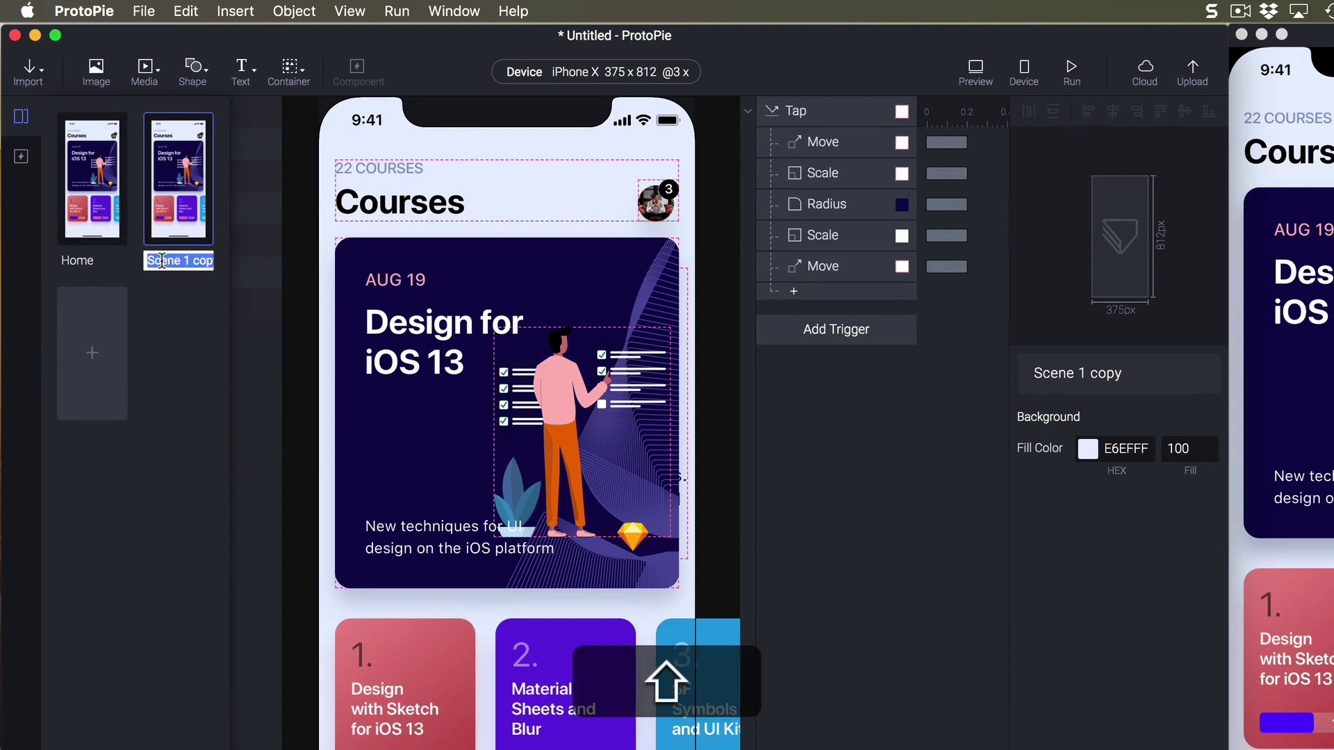
pyautogui.write('Full-View')
pyautogui.press('Return')
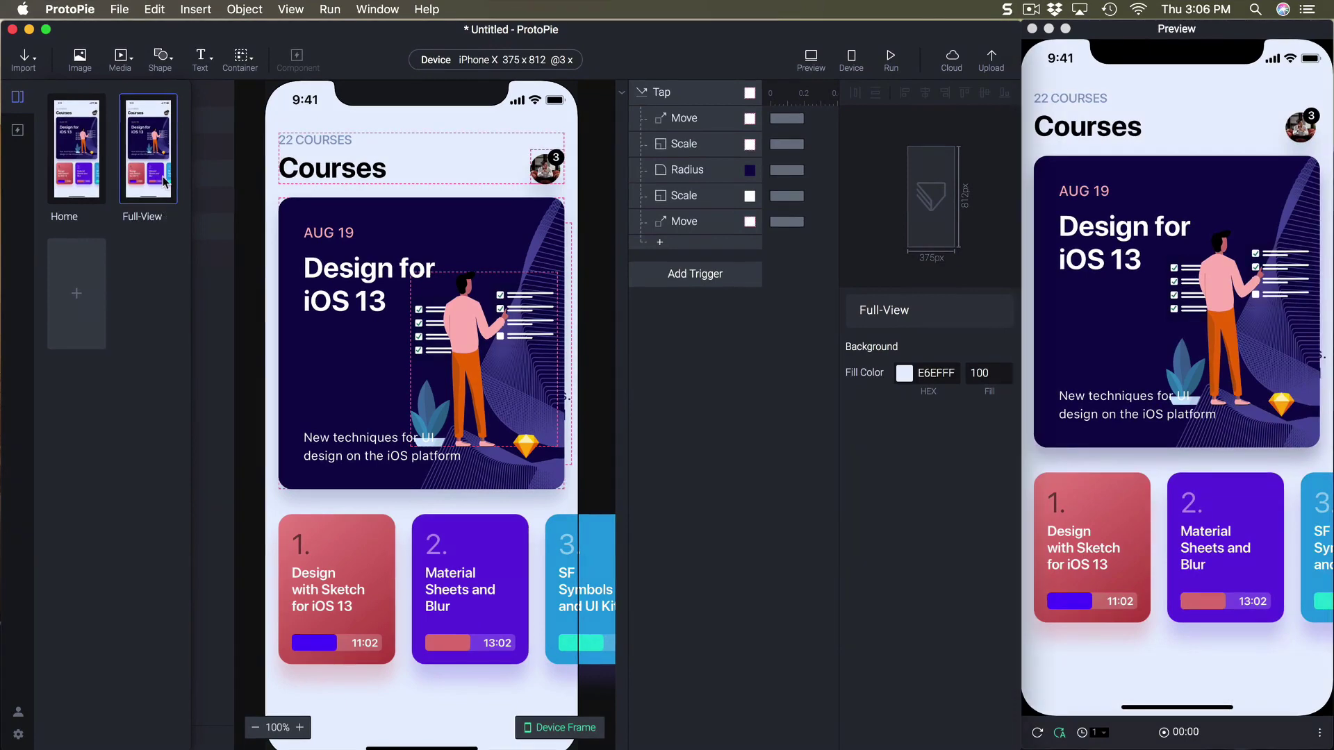
# Open the Full-View scene, switch to Sketch to examine the Full View artboard, and return to ProtoPie.
pyautogui.doubleClick(165, 182)
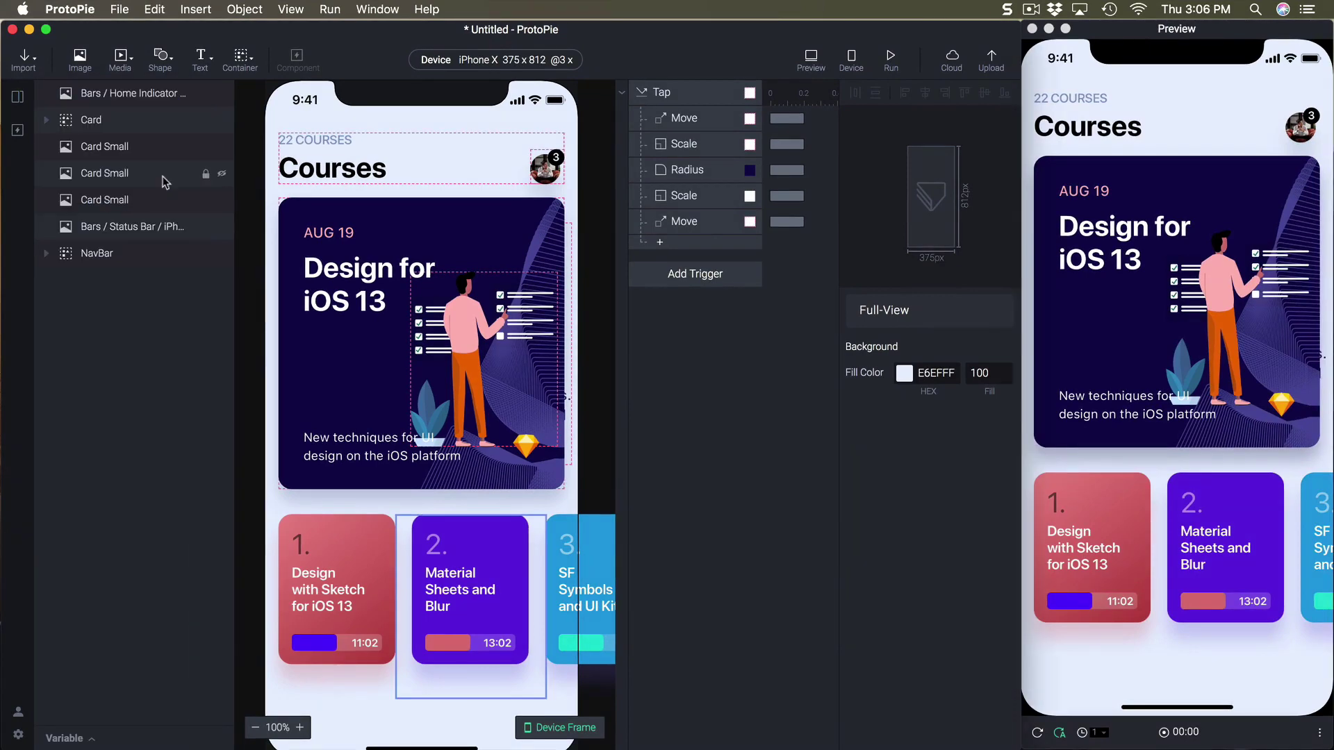
pyautogui.click(310, 174)
pyautogui.click(617, 261)
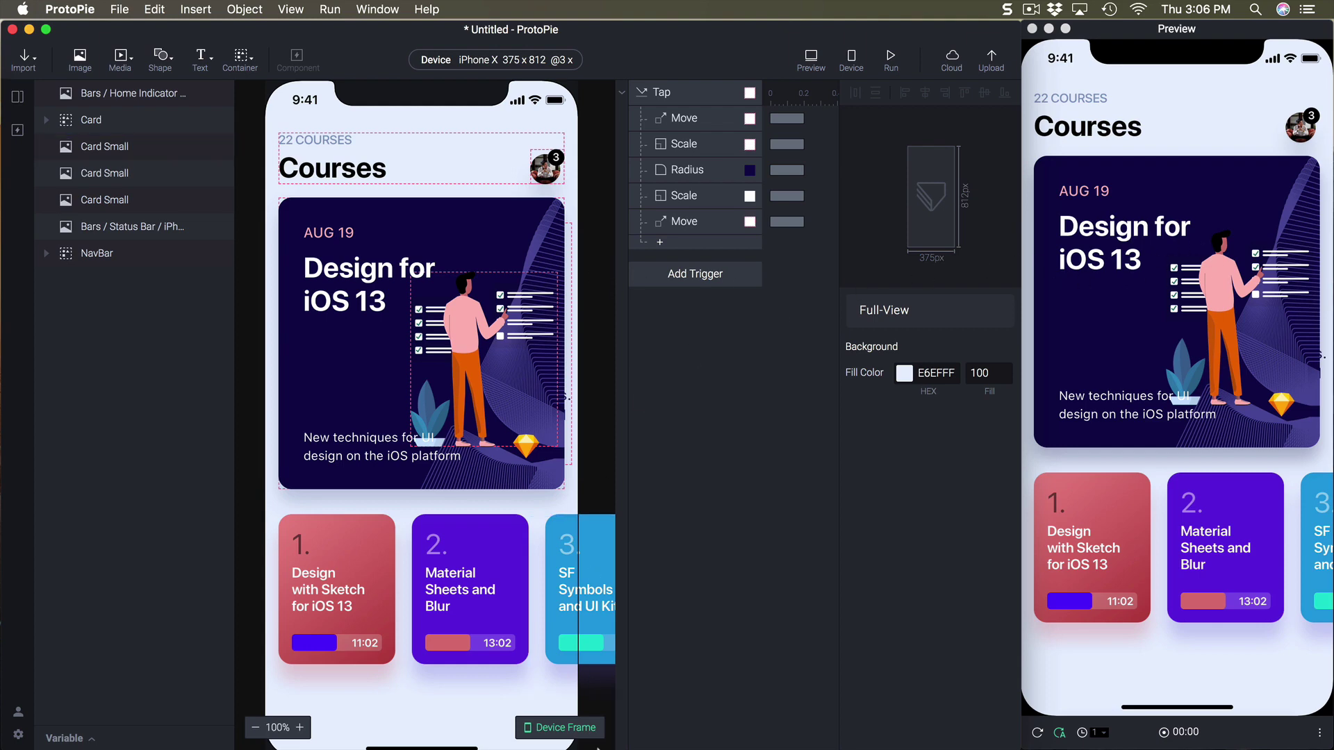
pyautogui.moveTo(574, 736)
pyautogui.click(413, 700)
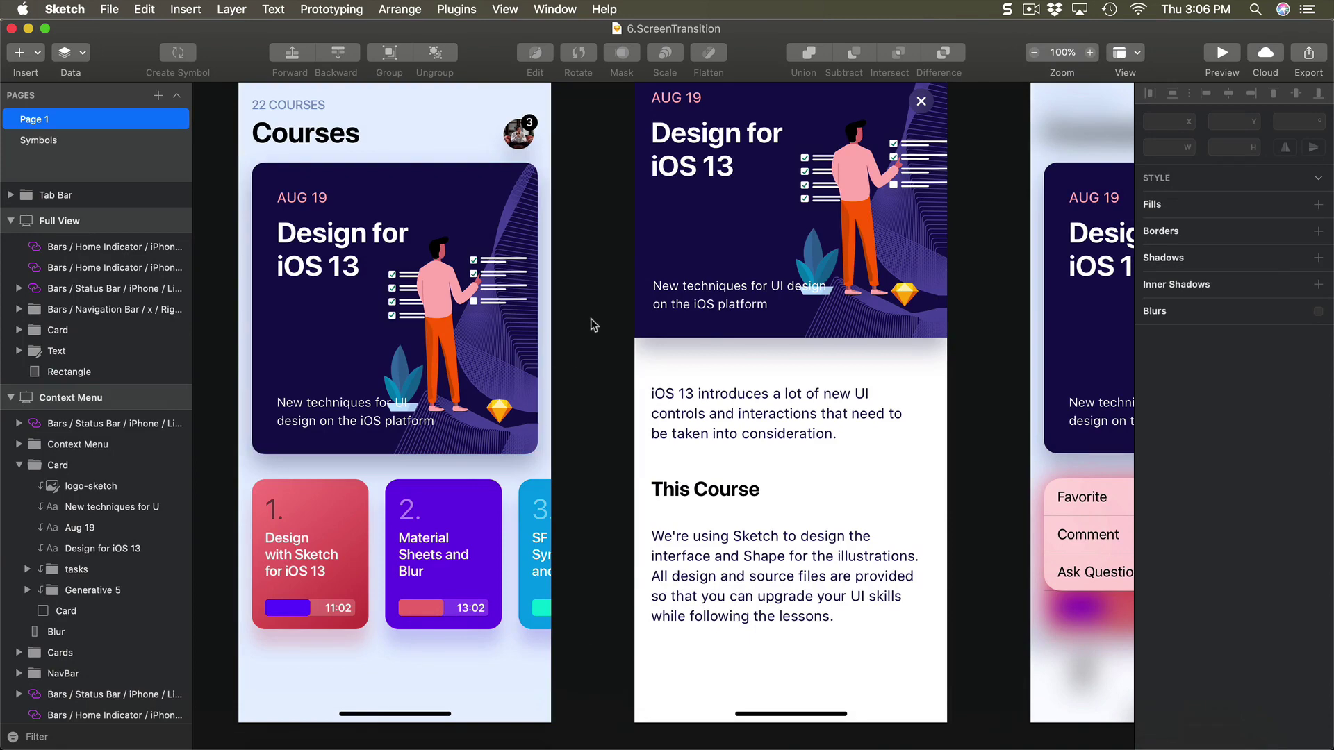
pyautogui.press('super+h')
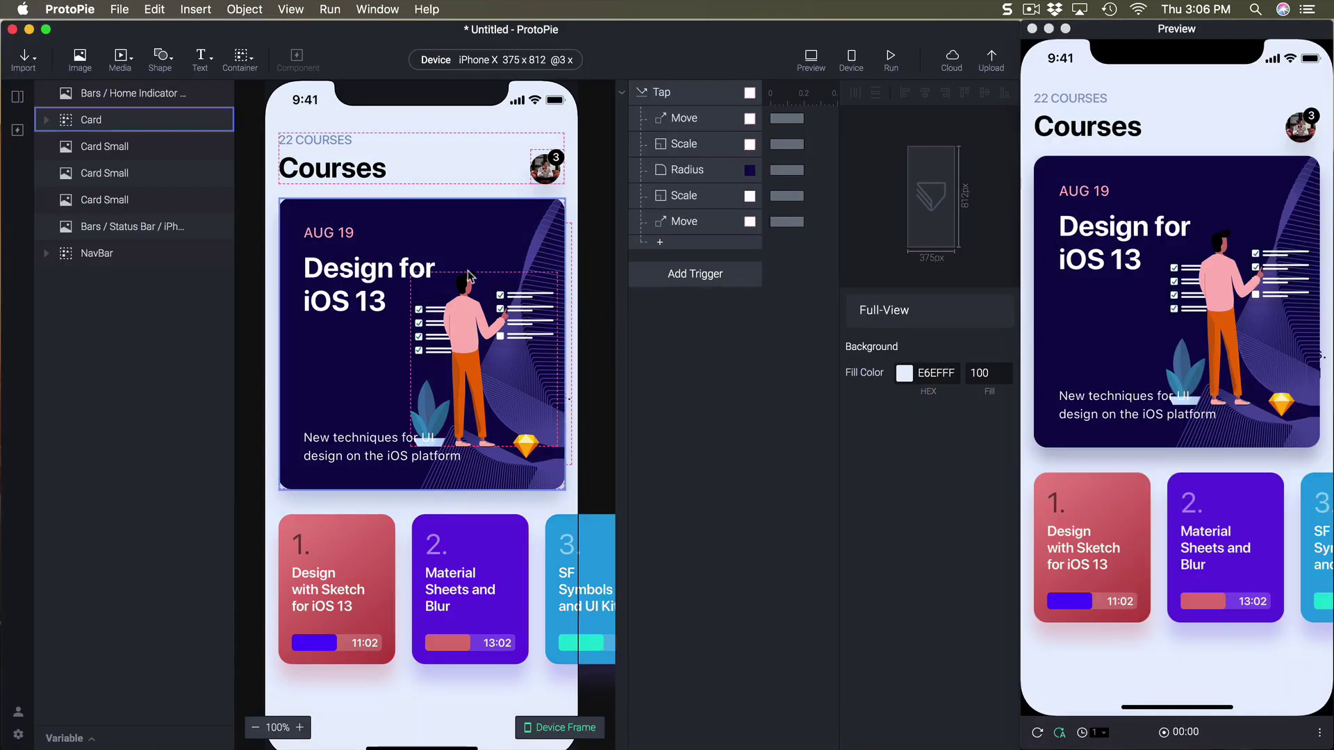
# Move the Full-View scene's Card to X 0, Y 0 with a width of 375, and set its Cover's corner radius to 0.
pyautogui.click(344, 253)
pyautogui.moveTo(356, 289); pyautogui.dragTo(340, 172)
pyautogui.moveTo(549, 227); pyautogui.dragTo(577, 227)
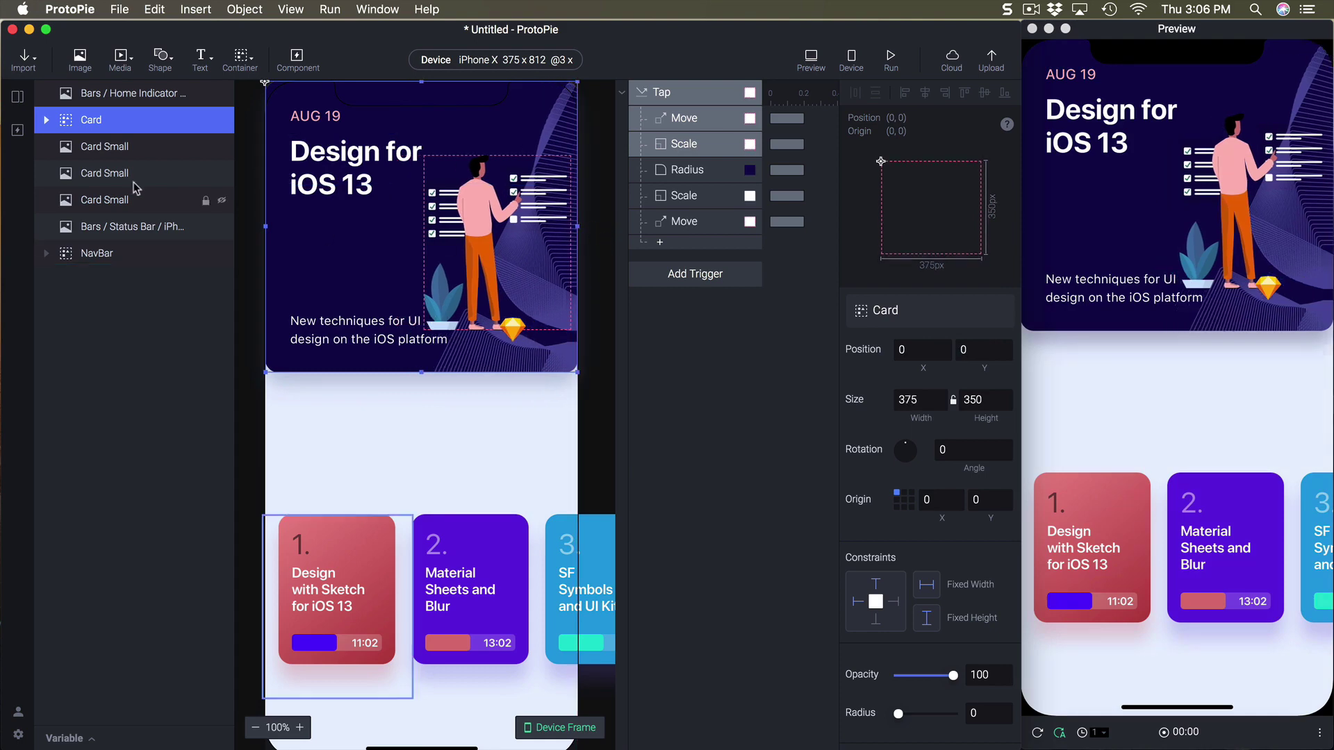
pyautogui.click(45, 120)
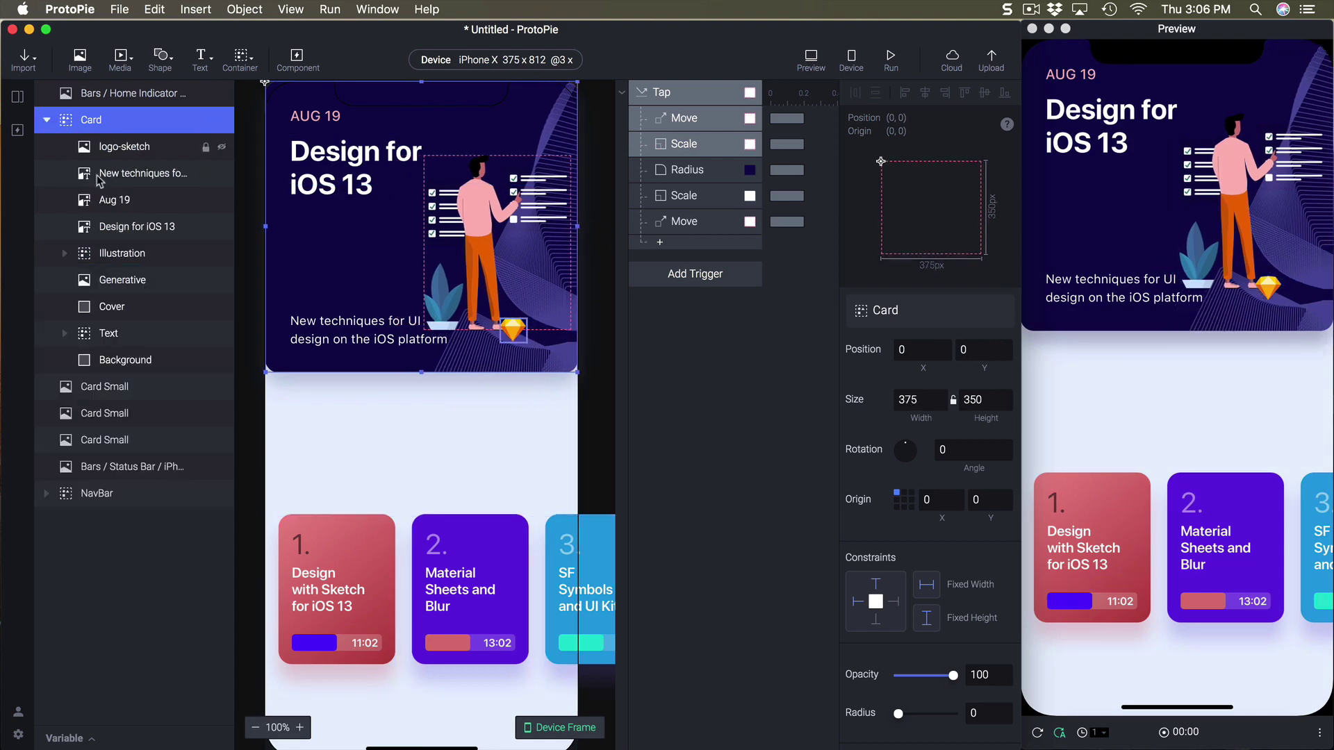
pyautogui.click(137, 318)
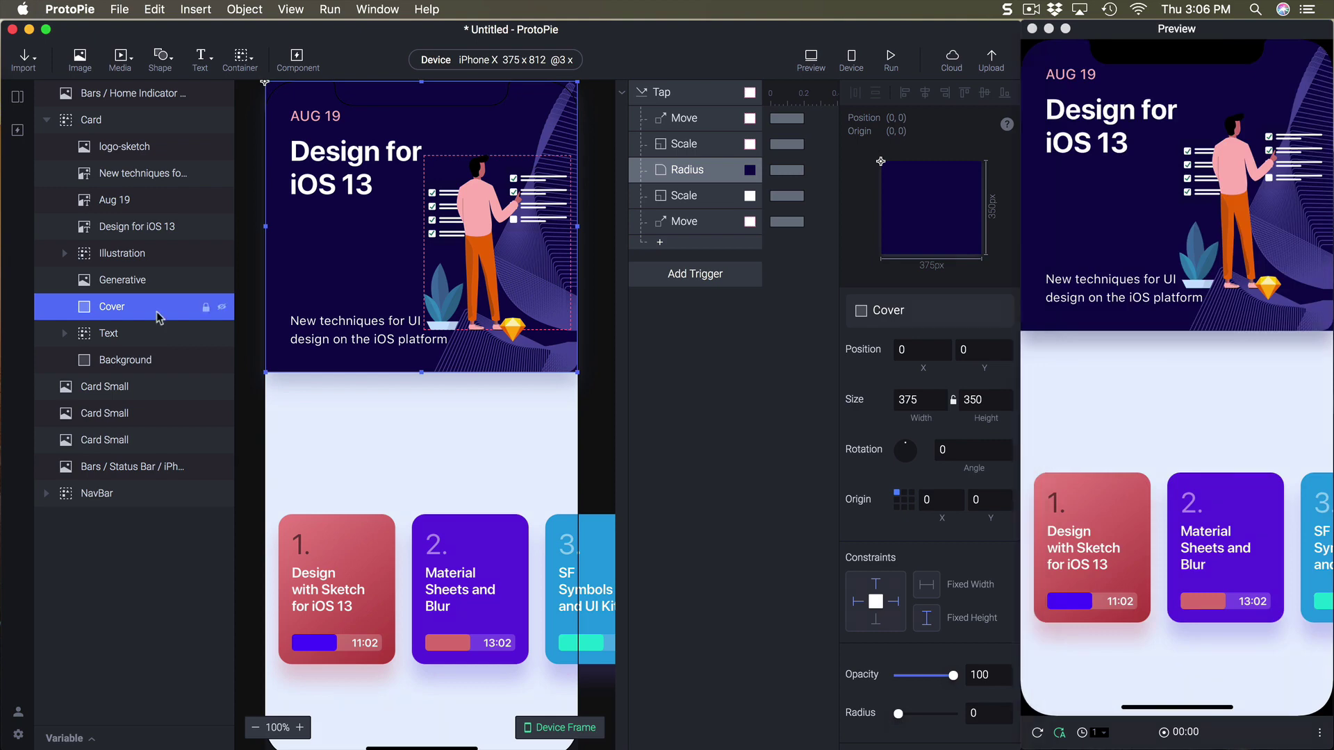
# Extend the Background inside the Full-View Card to a height of 812.
pyautogui.click(157, 364)
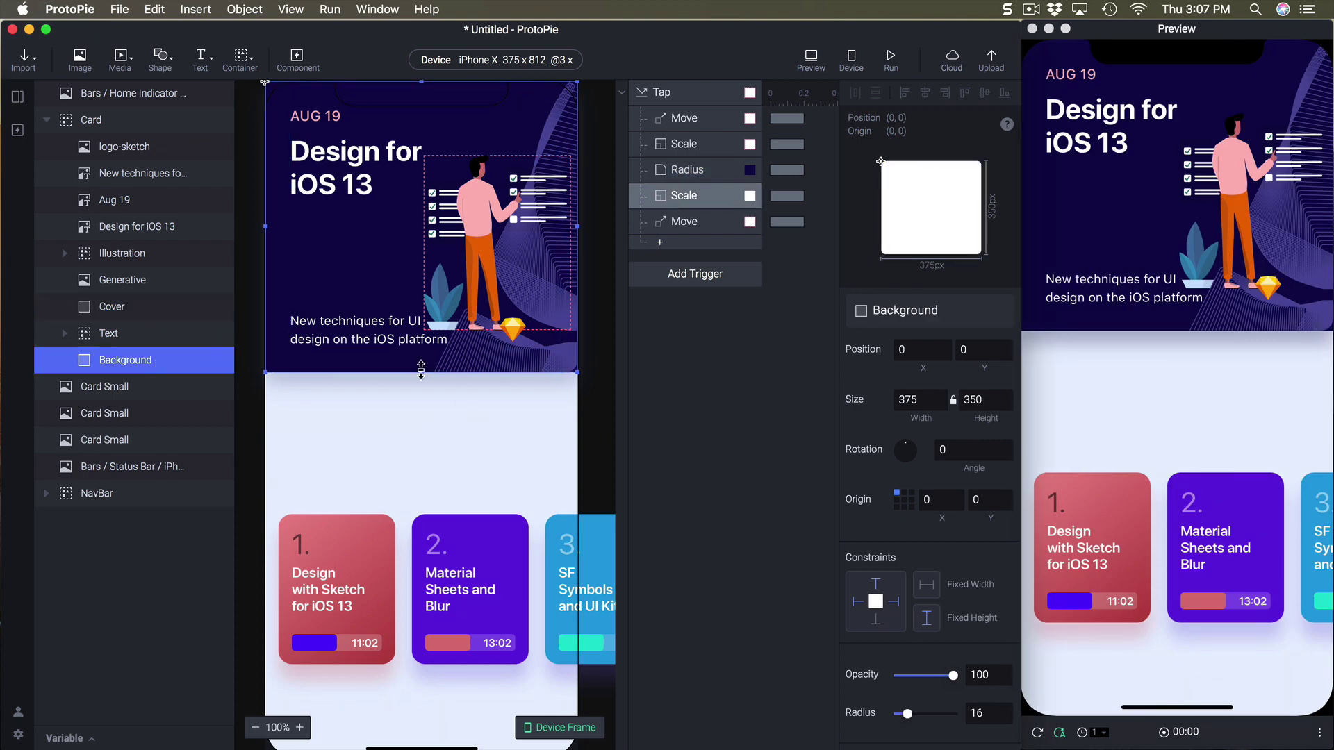
pyautogui.moveTo(421, 368); pyautogui.dragTo(432, 748)
pyautogui.click(979, 401)
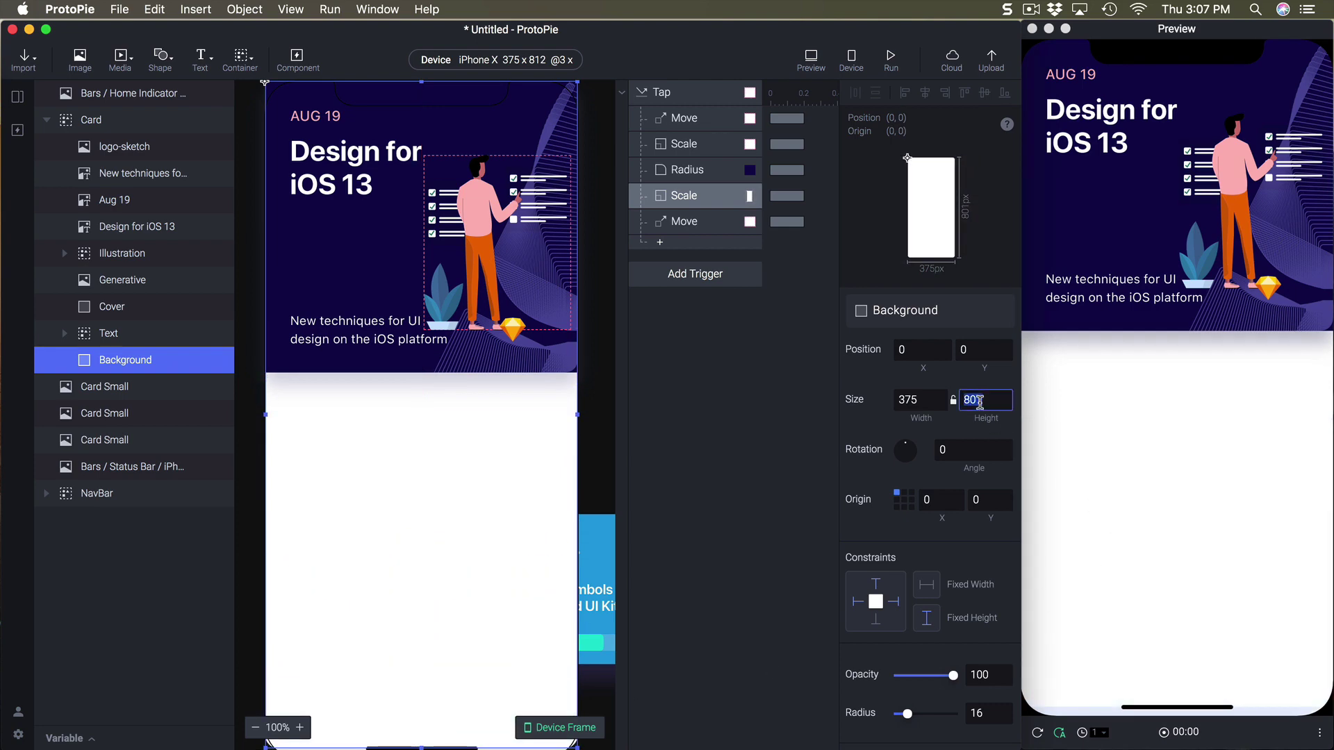
pyautogui.write('812')
pyautogui.press('Return')
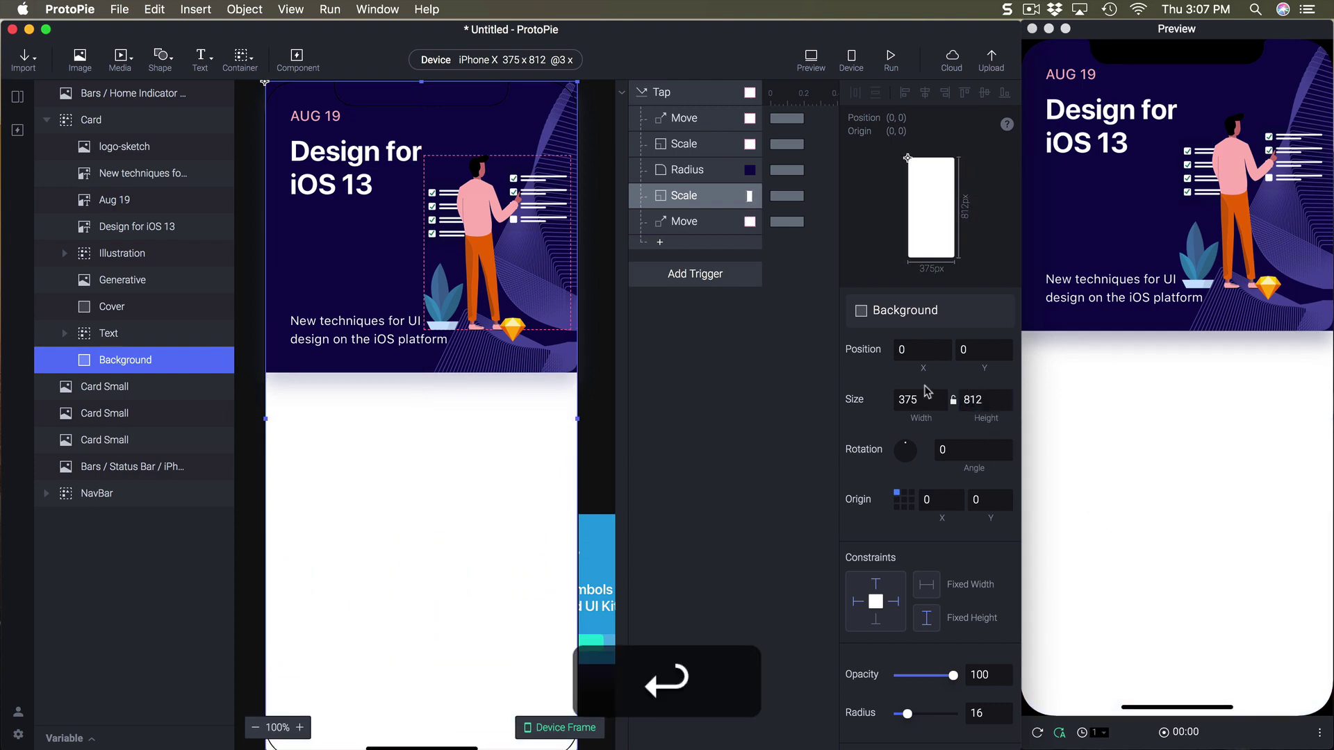
# Set the Y position of the Text container inside the Full-View Card to 400.
pyautogui.click(139, 334)
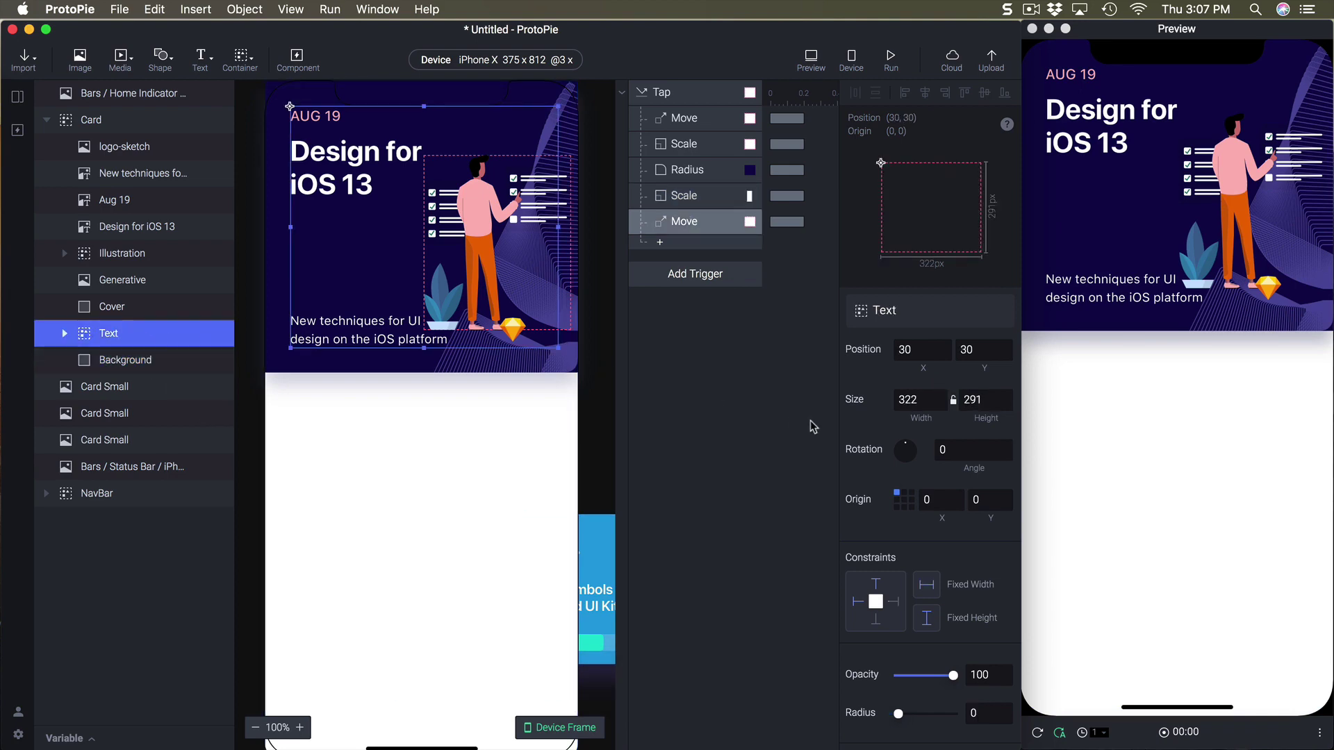
pyautogui.click(983, 350)
pyautogui.write('400')
pyautogui.press('Return')
pyautogui.click(737, 402)
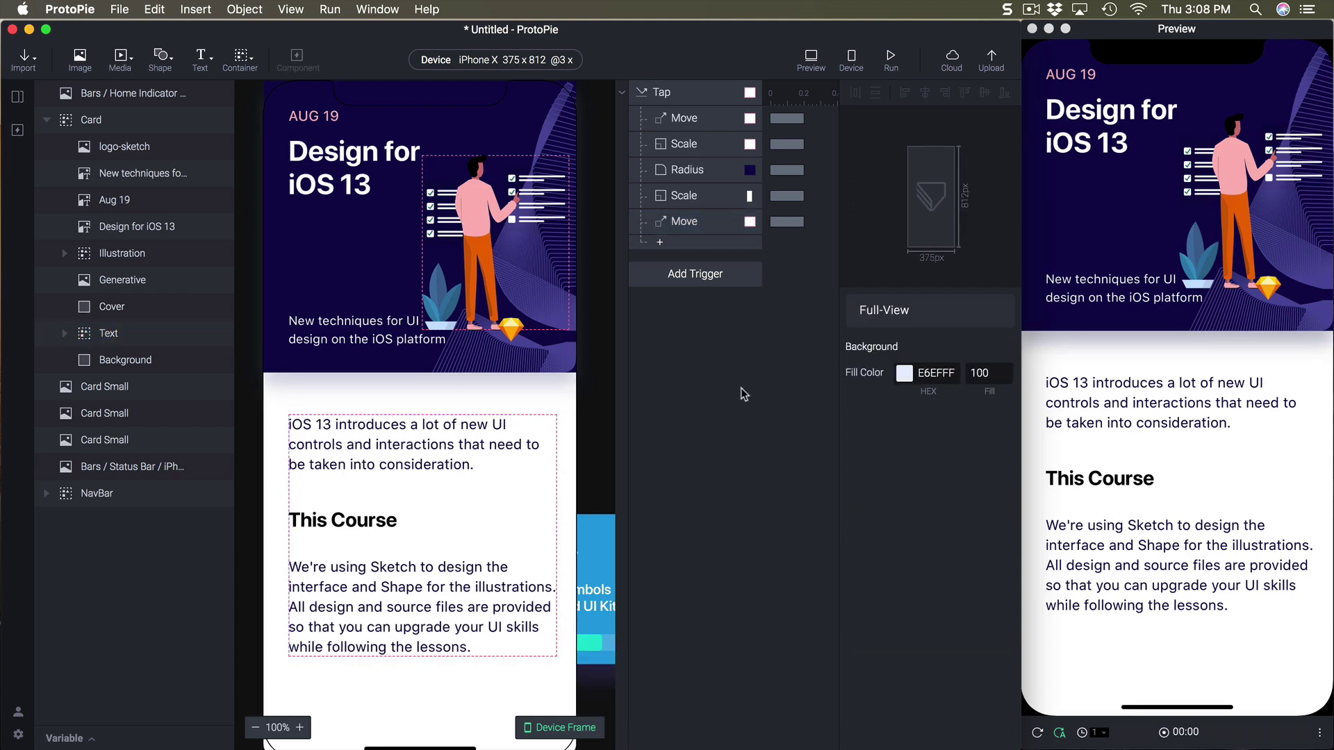
# Set the Full-View scene's Card Move response to X 16 and Y 140.
pyautogui.click(692, 122)
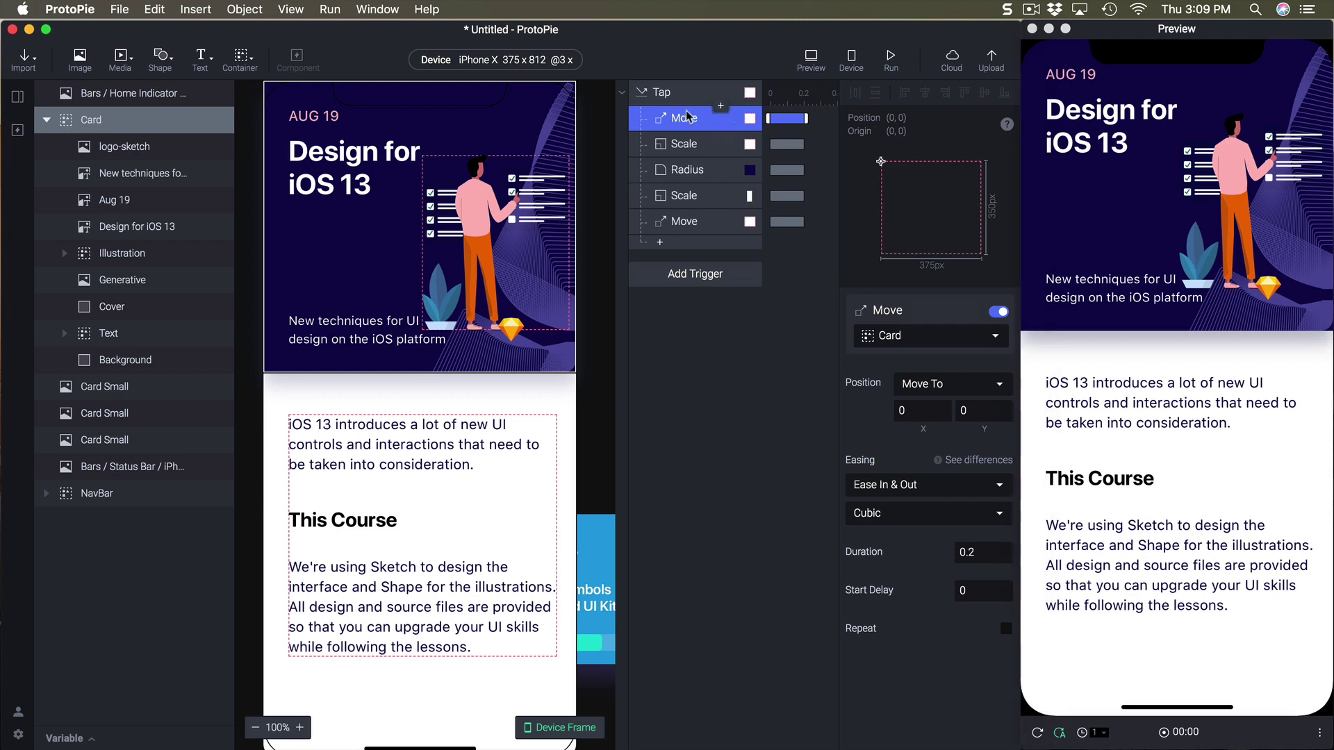
pyautogui.click(919, 413)
pyautogui.write('16')
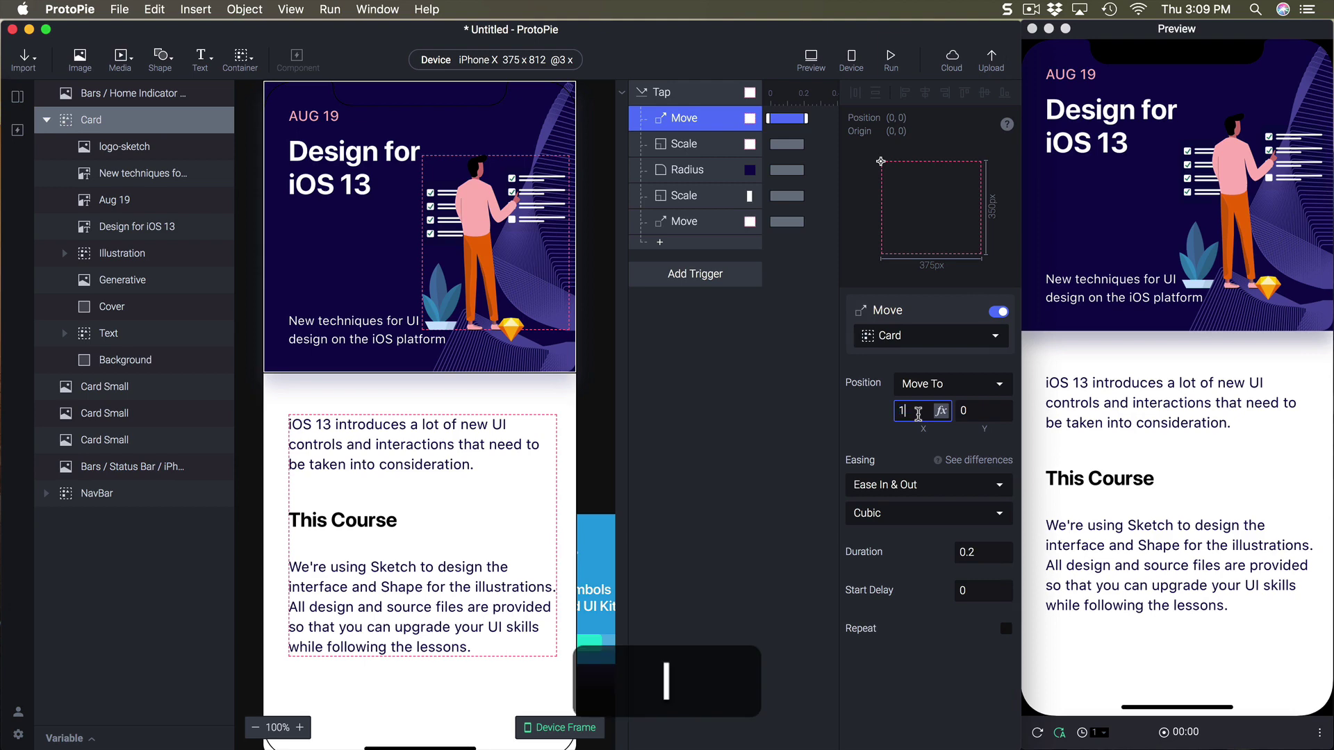
pyautogui.press('Return')
pyautogui.click(981, 410)
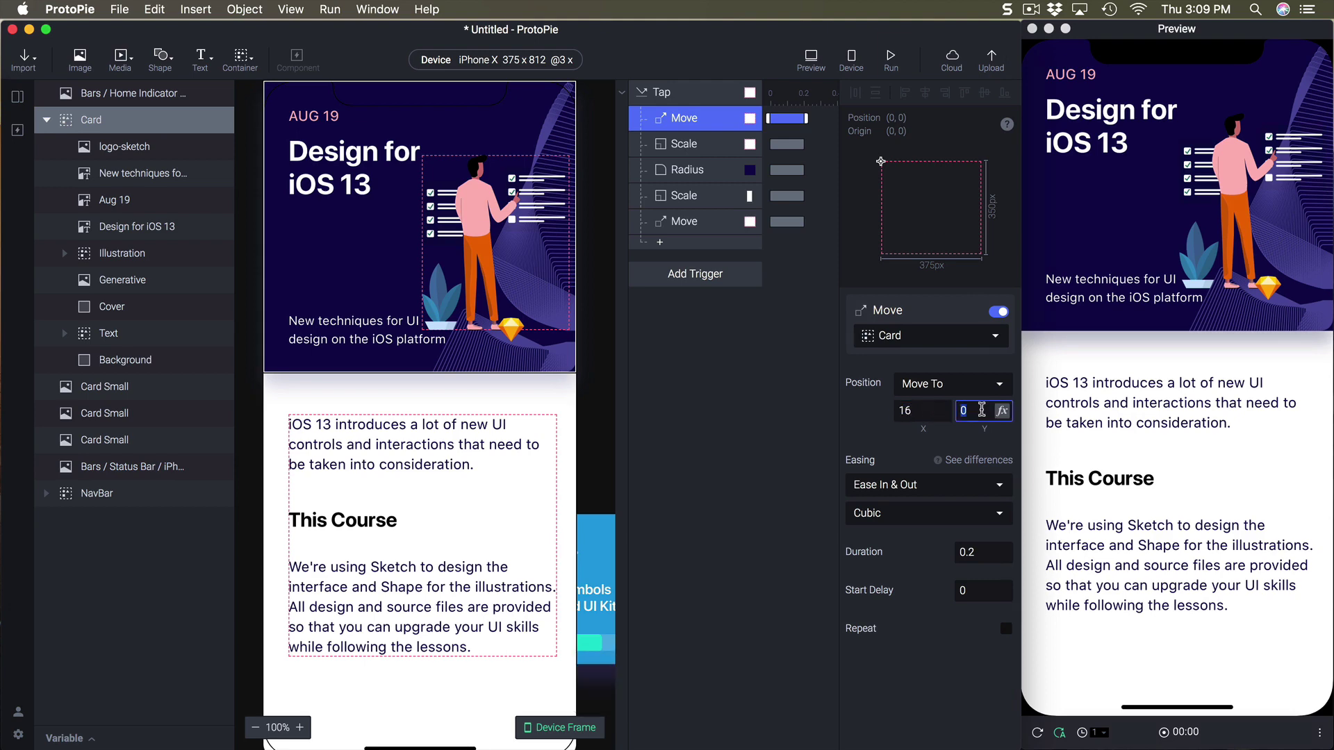
pyautogui.write('140')
pyautogui.press('Return')
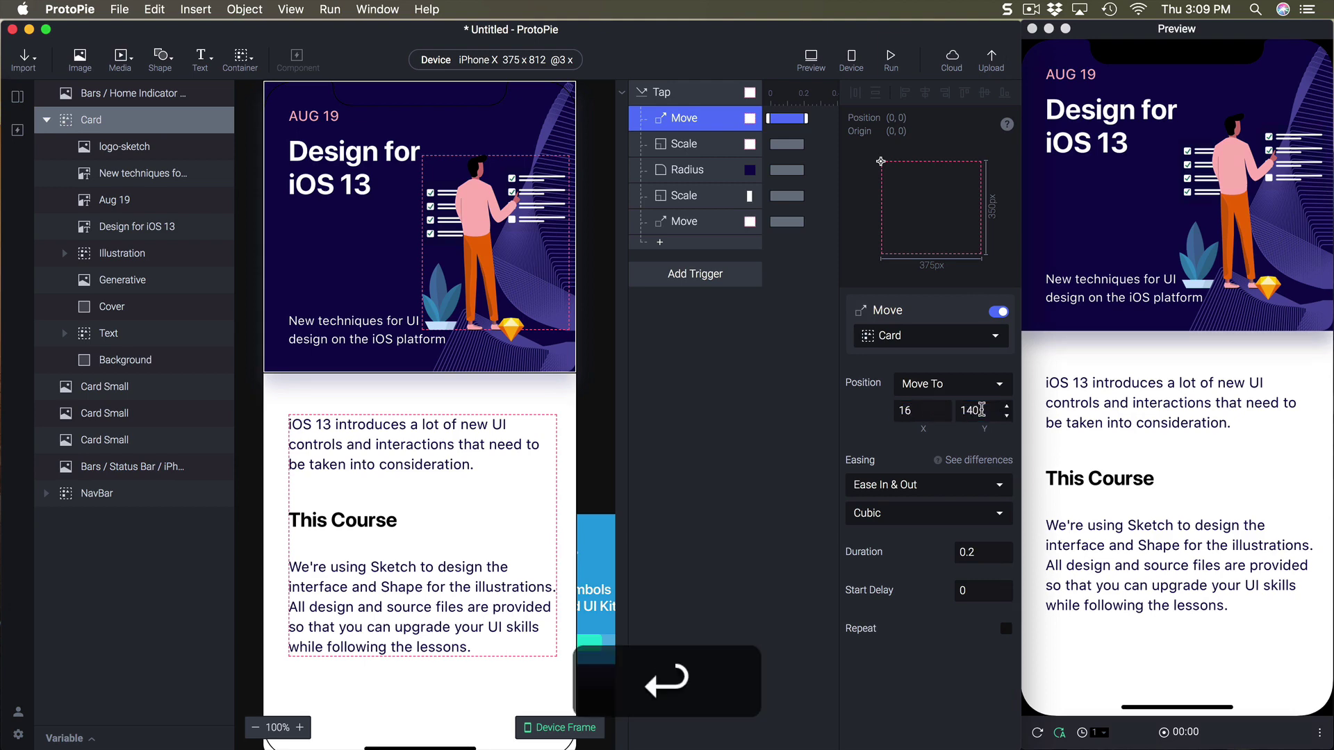
# Set the Card's Scale response in the Full-View scene to a width of 343.
pyautogui.click(719, 144)
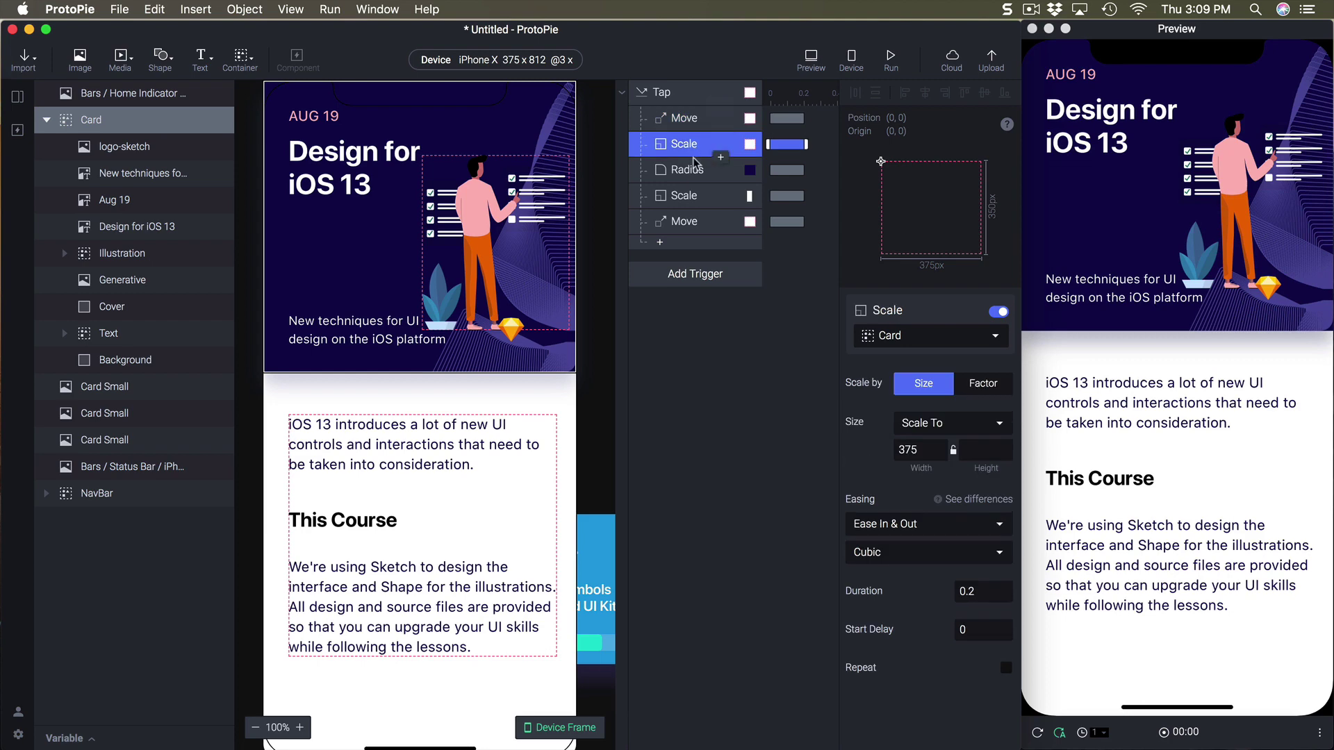
pyautogui.doubleClick(921, 451)
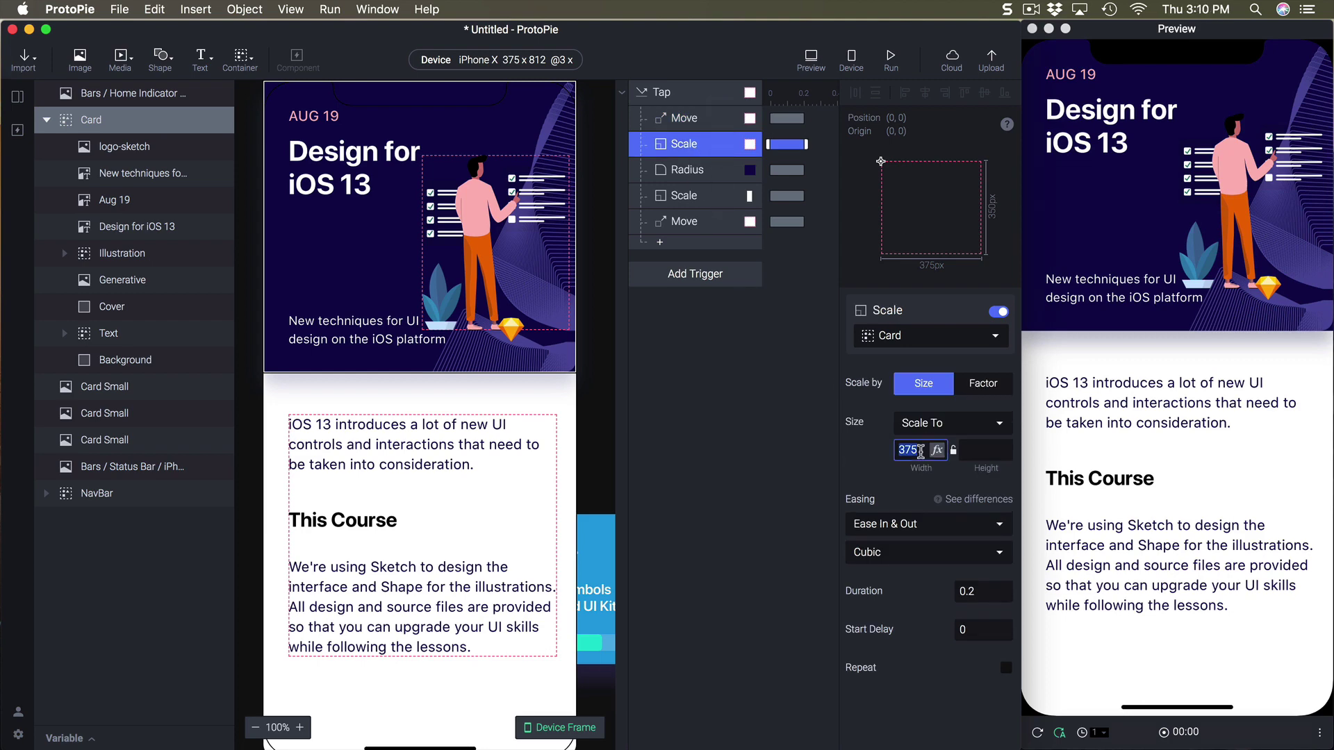
pyautogui.write('343')
pyautogui.press('Return')
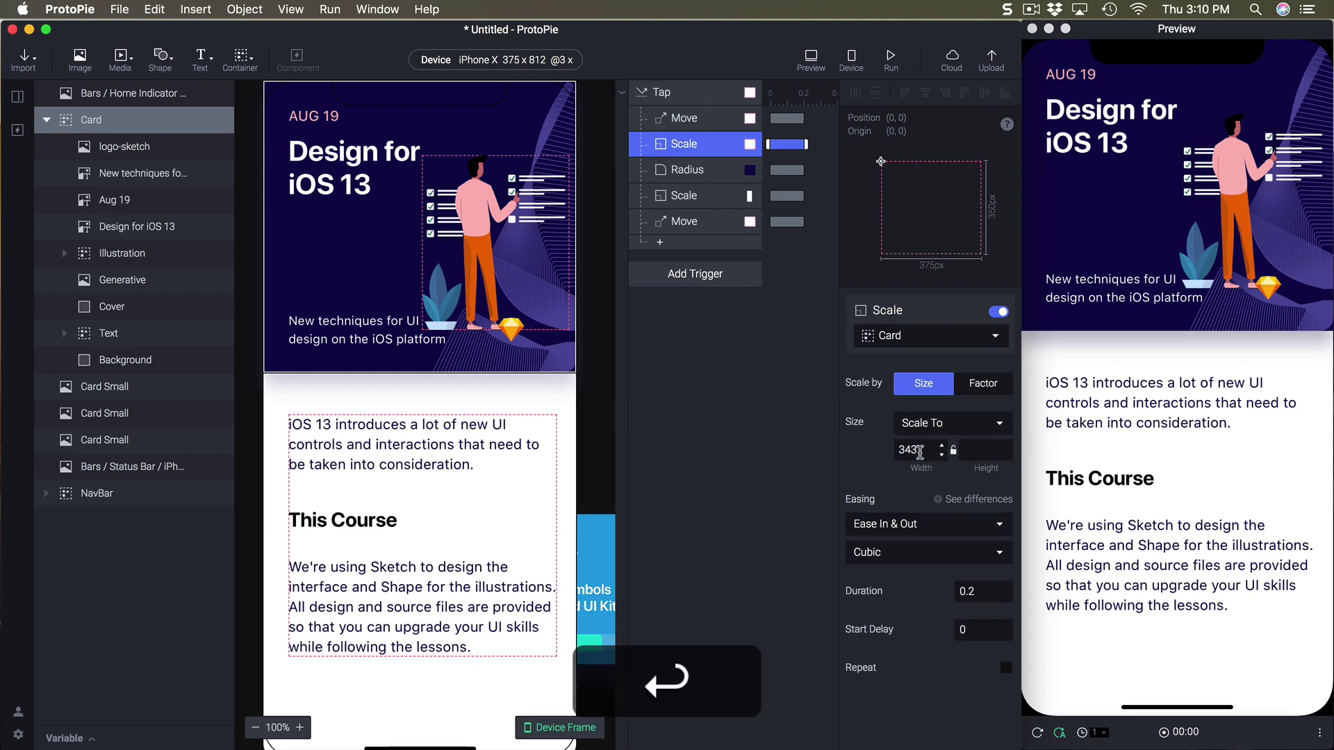
# Set the Cover's Radius response in the Full-View scene to 16.
pyautogui.click(697, 169)
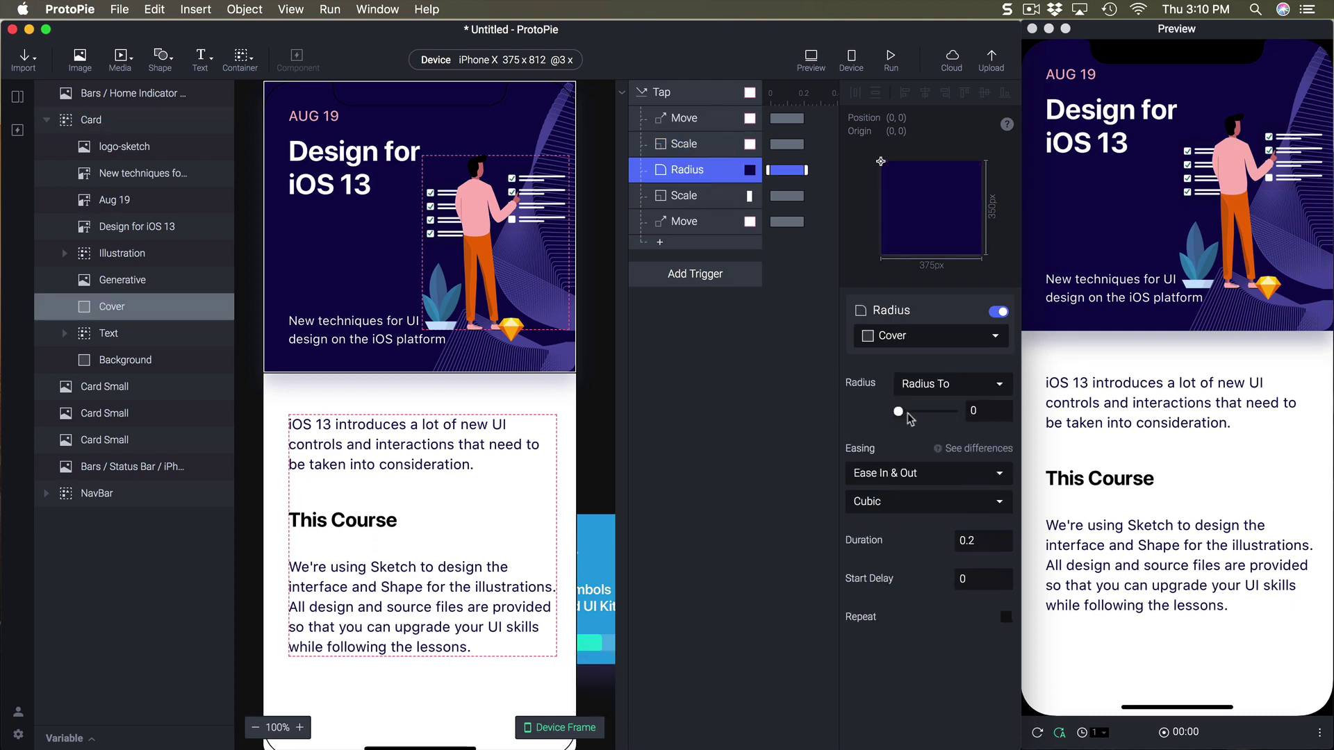
pyautogui.click(979, 411)
pyautogui.write('16')
pyautogui.press('Return')
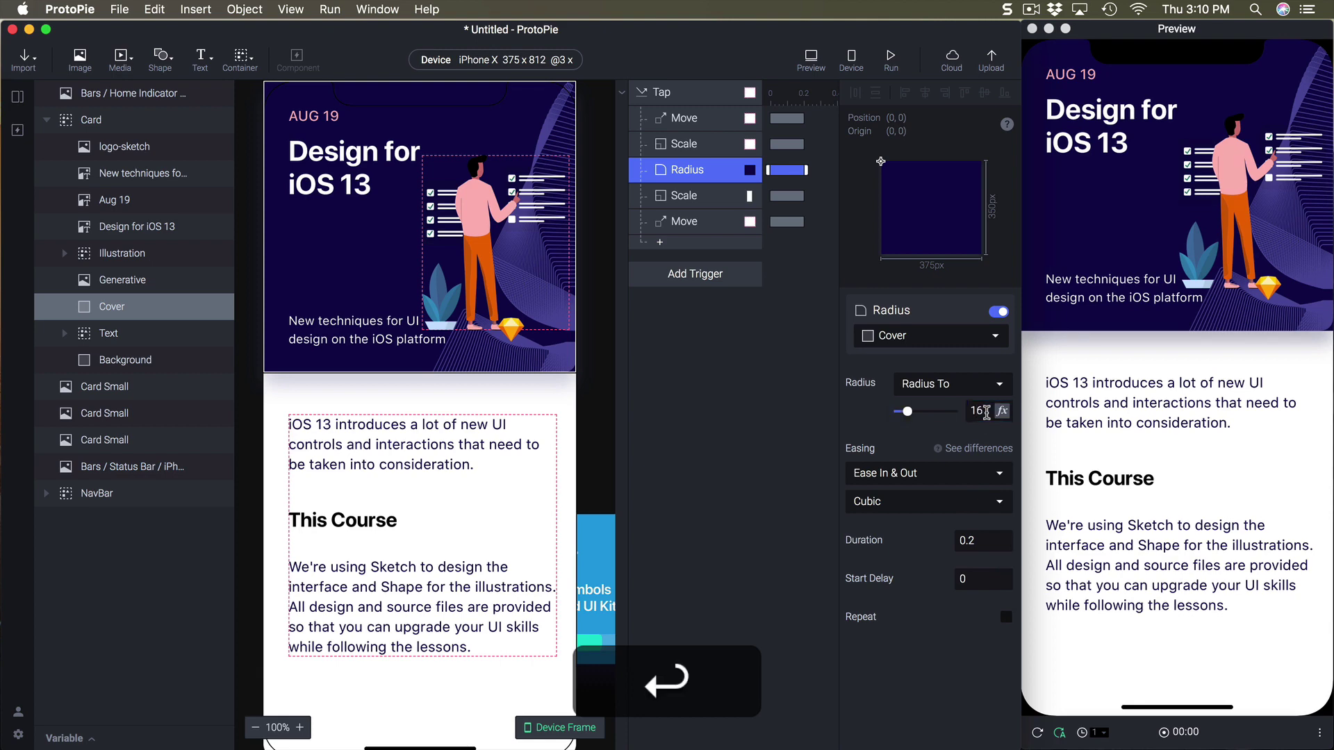
# Set the Background's Scale response in the Full-View scene to a width of 343 and a height of 350.
pyautogui.click(685, 195)
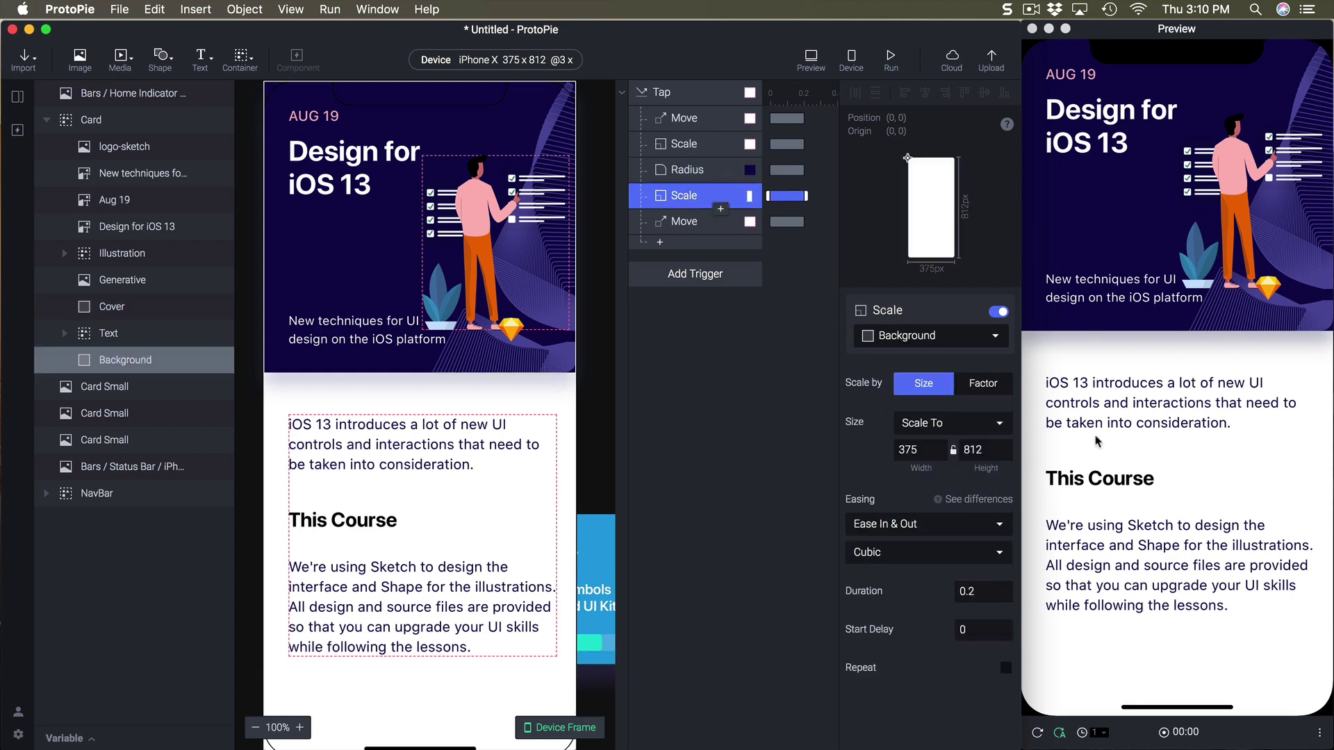
pyautogui.click(931, 450)
pyautogui.write('343')
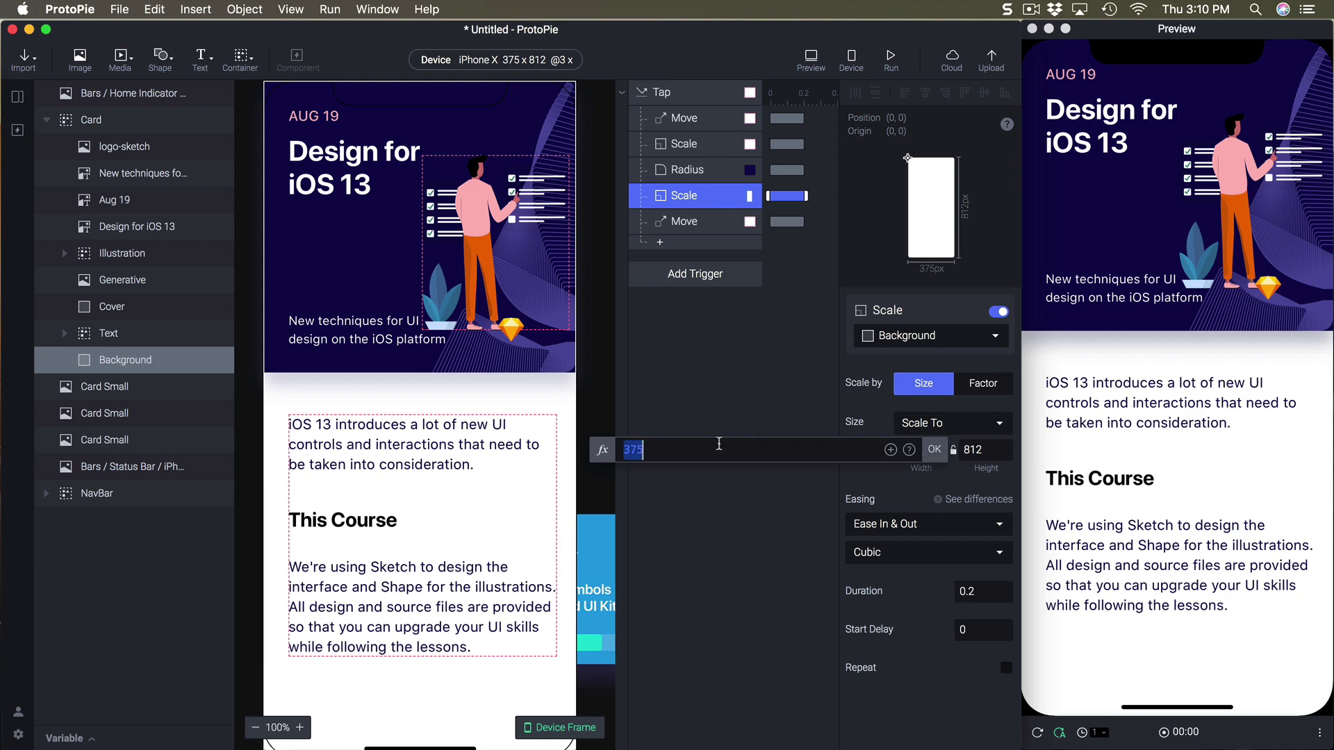
pyautogui.press('Return')
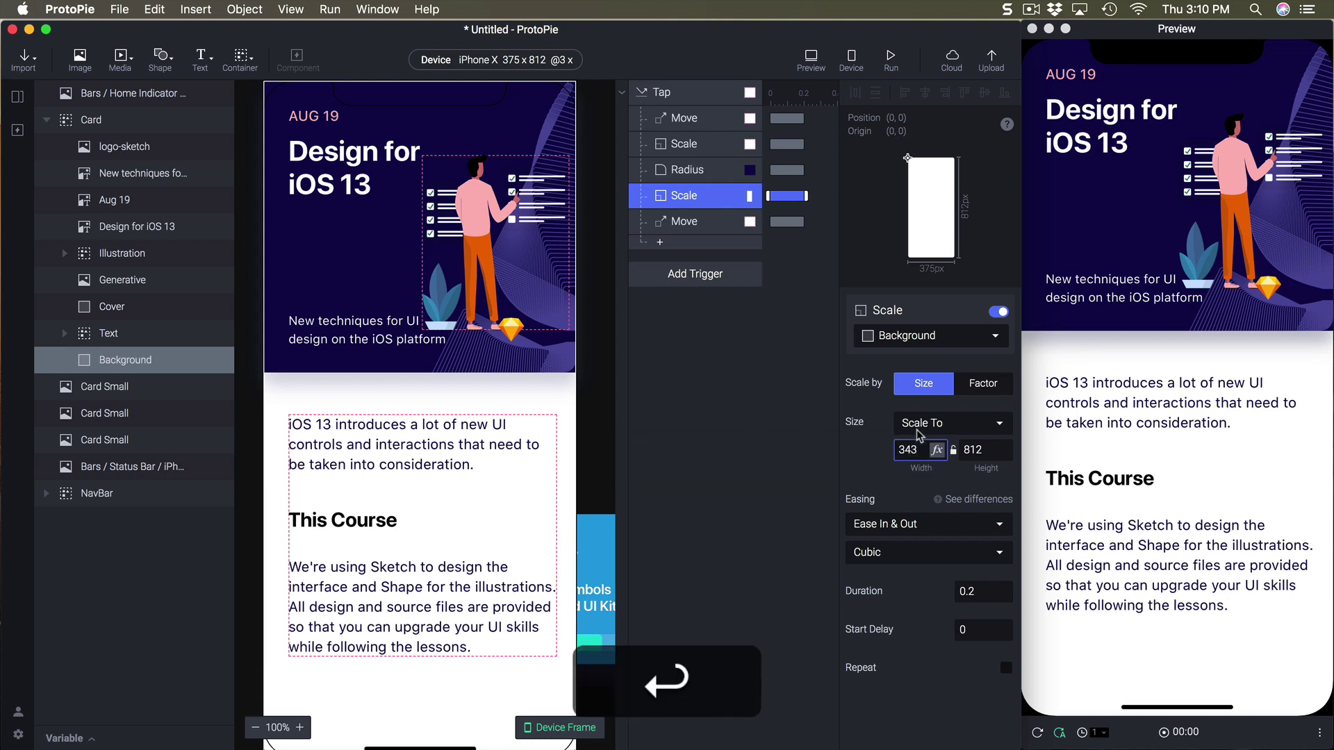
pyautogui.click(990, 450)
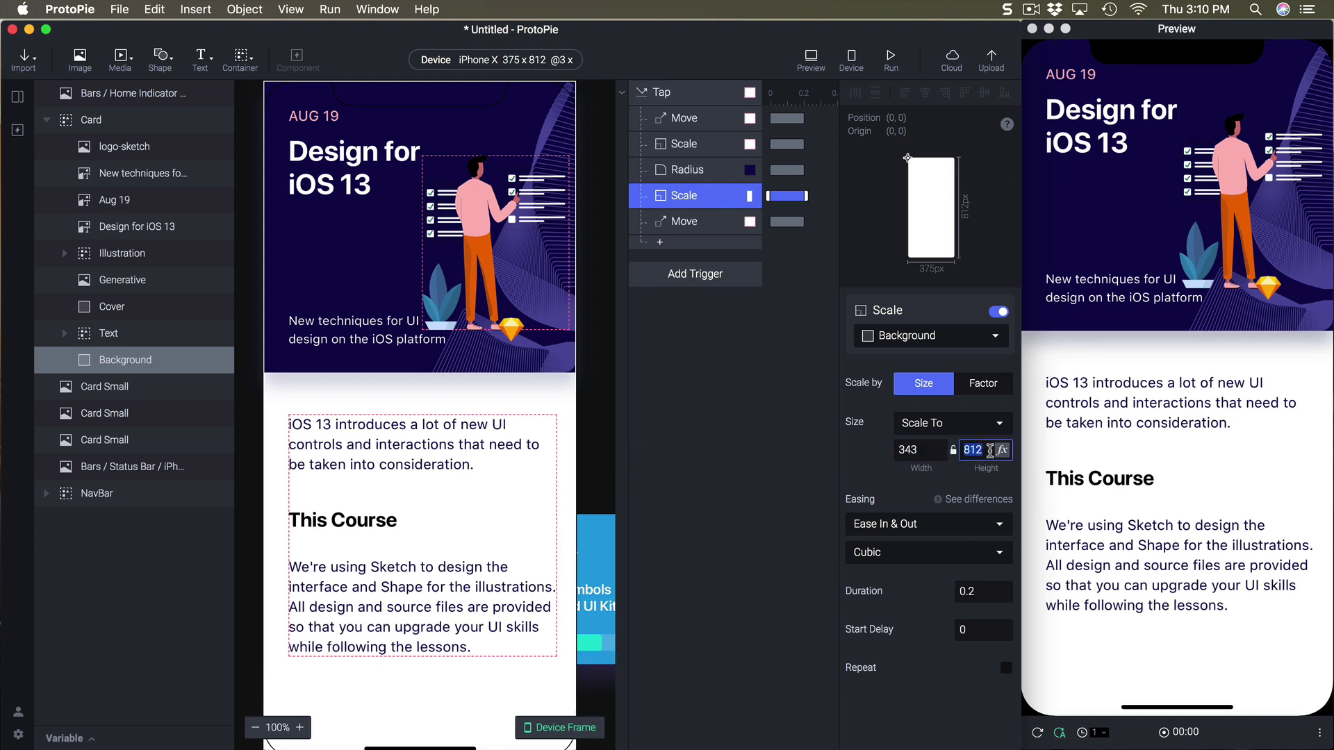
pyautogui.write('350')
pyautogui.press('Return')
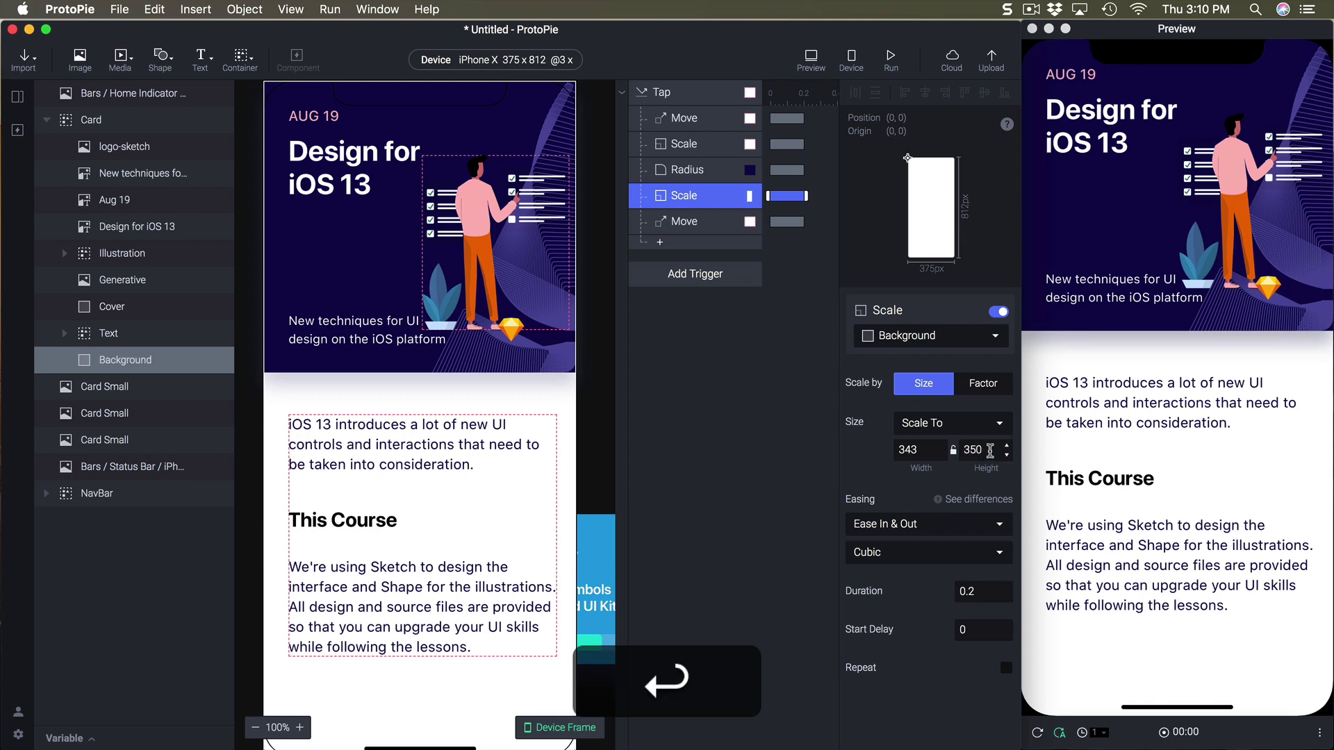
# Set the Y position in the Text container's Move response in the Full-View scene to 30.
pyautogui.click(682, 222)
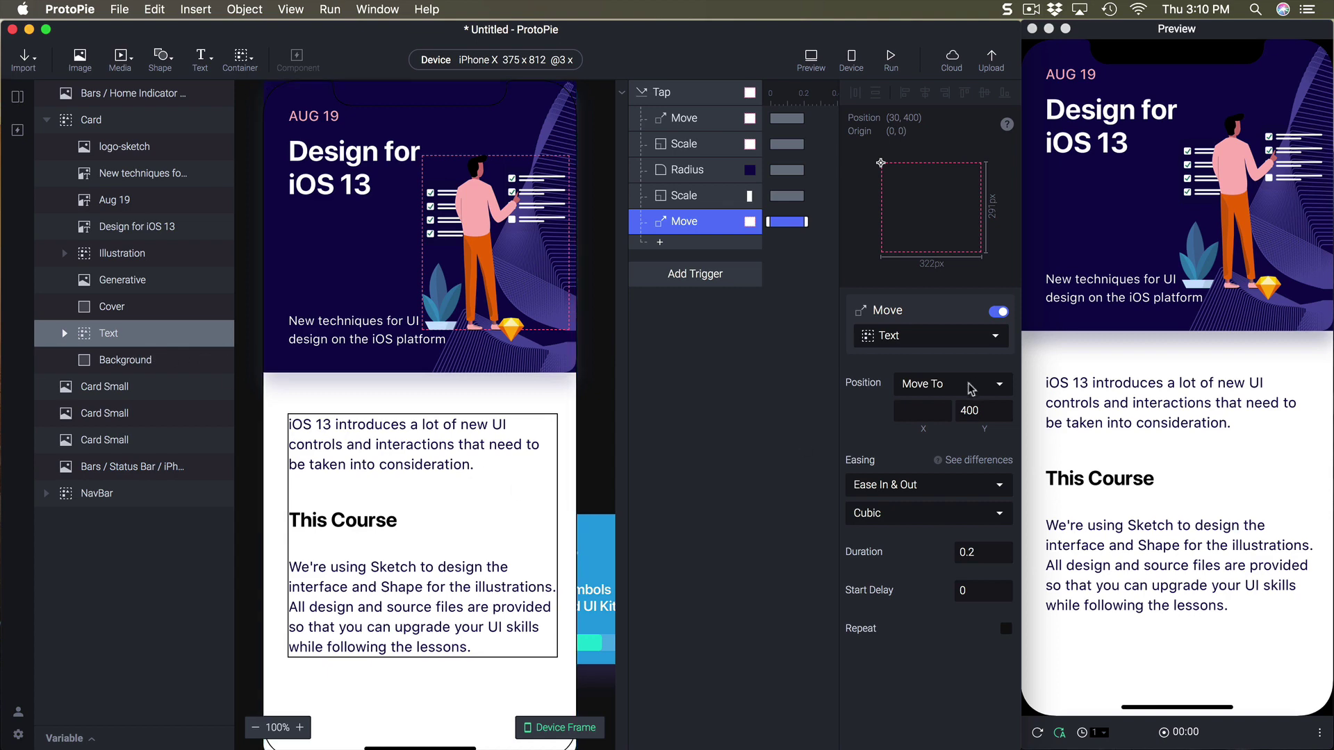
pyautogui.click(984, 413)
pyautogui.write('50')
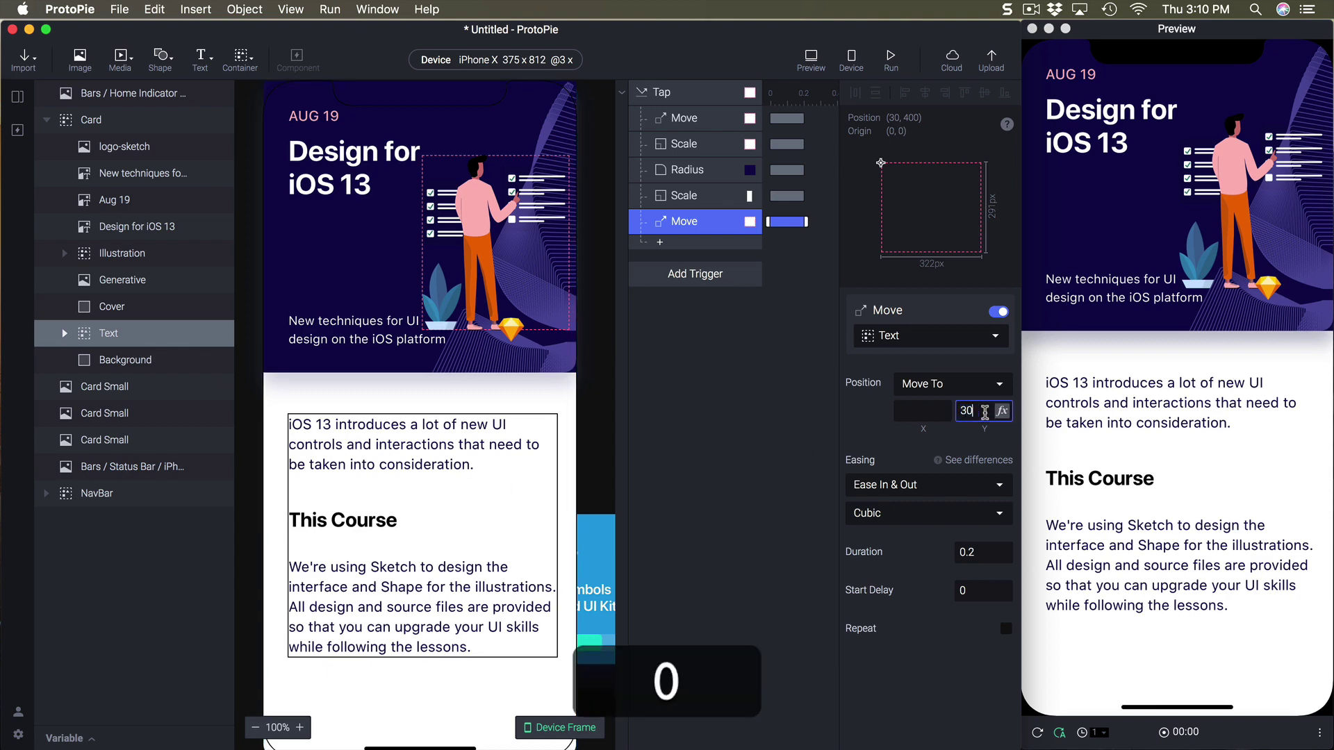
pyautogui.press('Return')
pyautogui.press('super+Return')
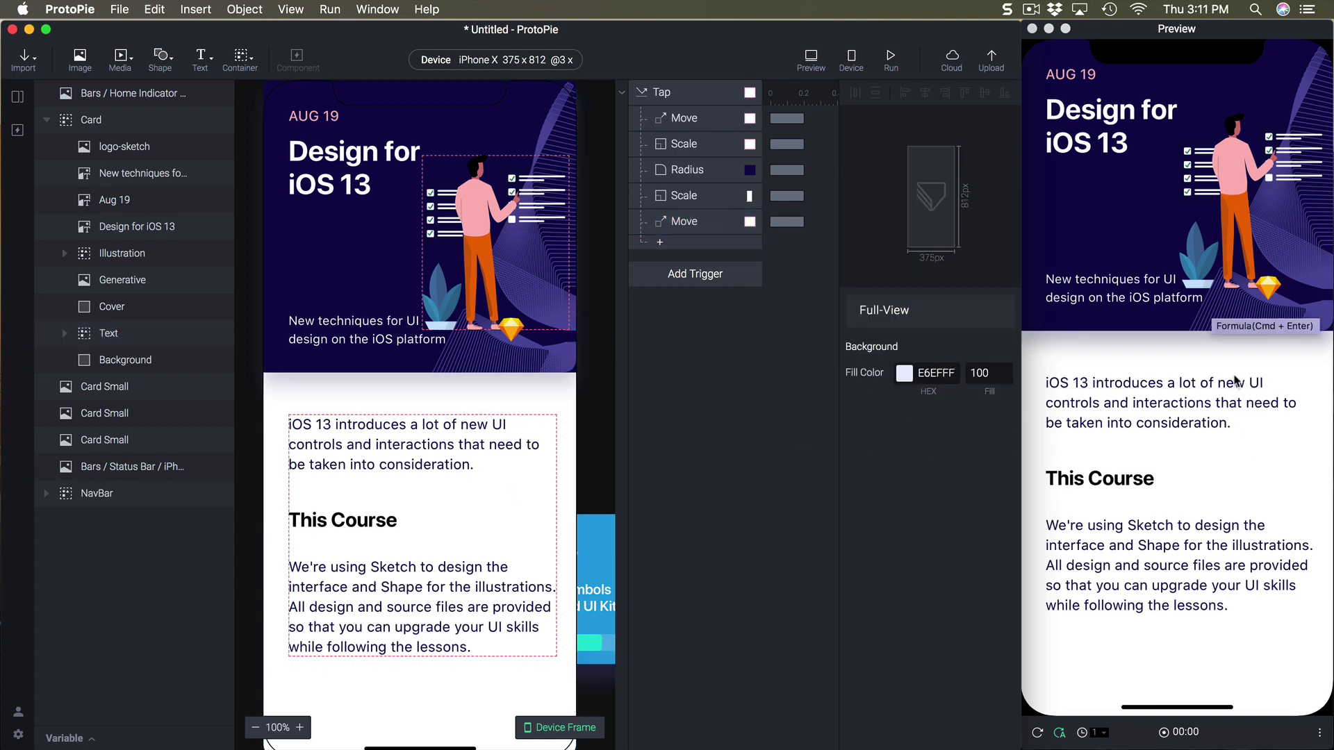
# Test the Full-View Card's tap transition in the preview.
pyautogui.click(1235, 381)
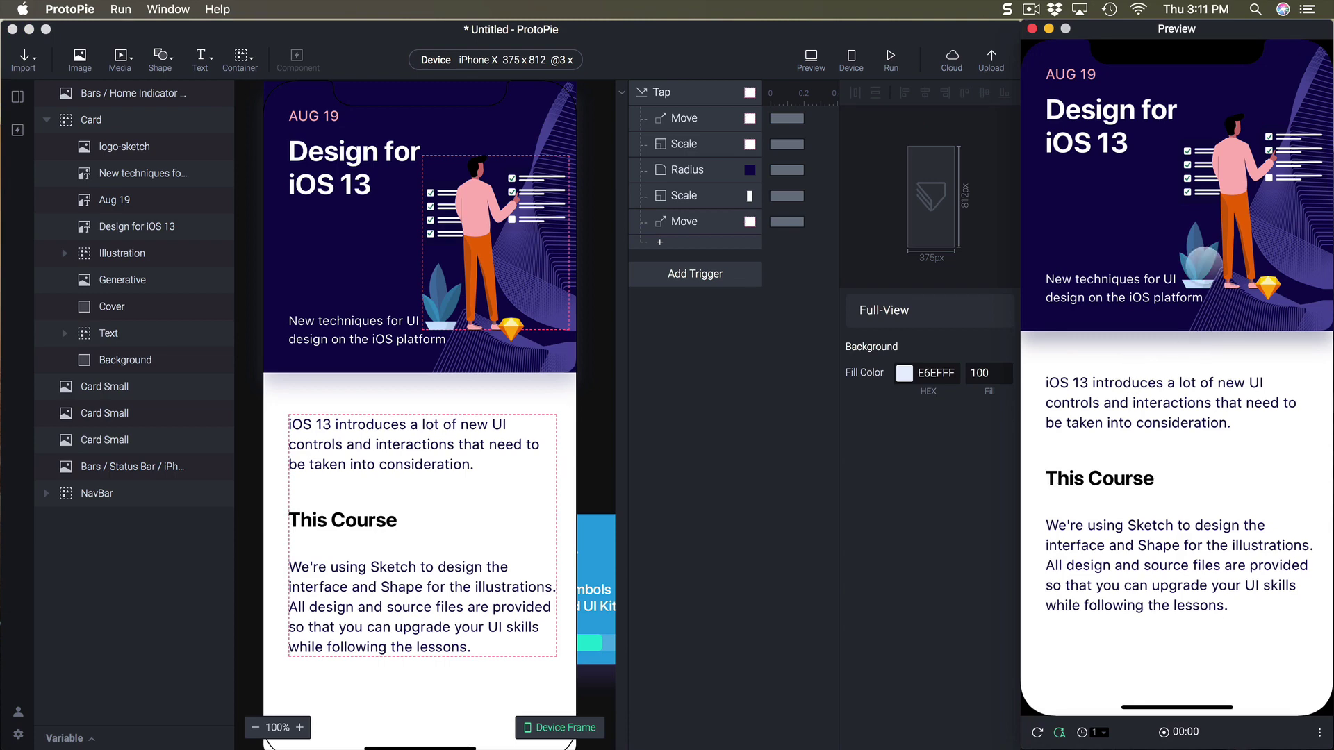
pyautogui.click(1200, 258)
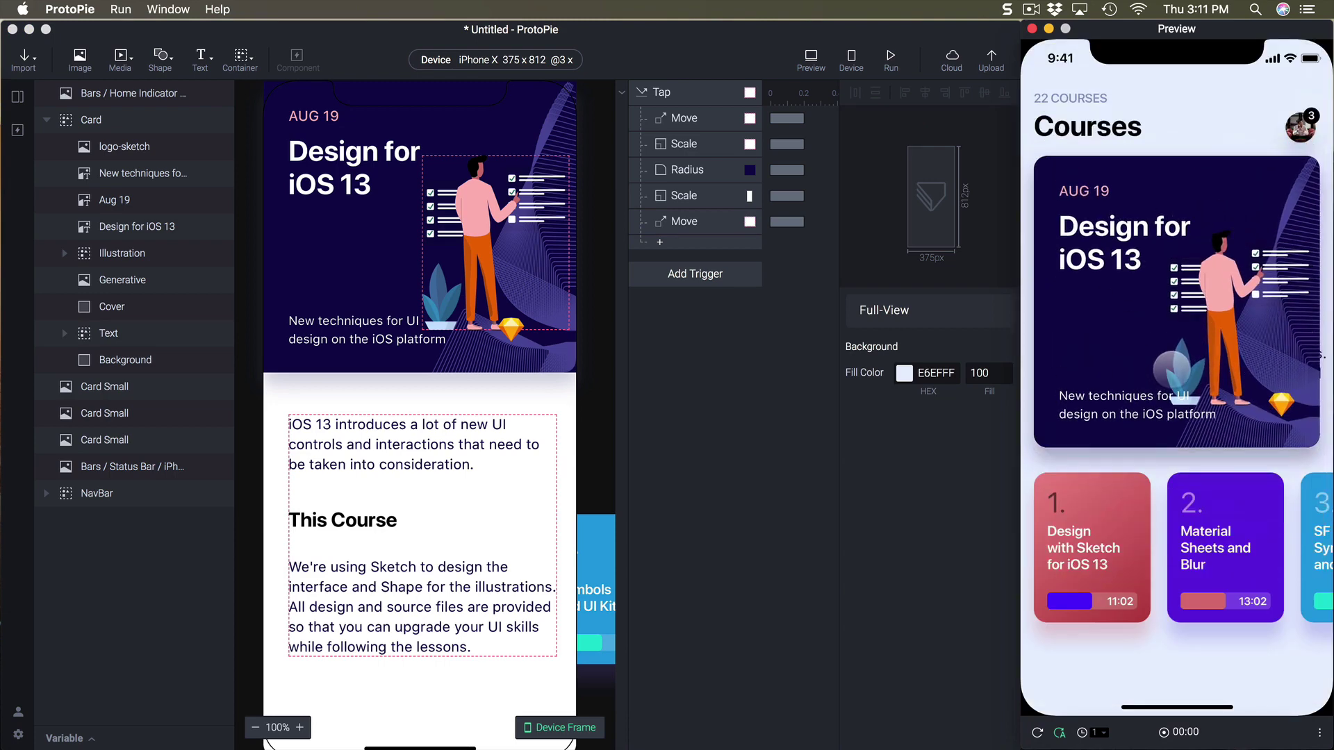
pyautogui.click(694, 417)
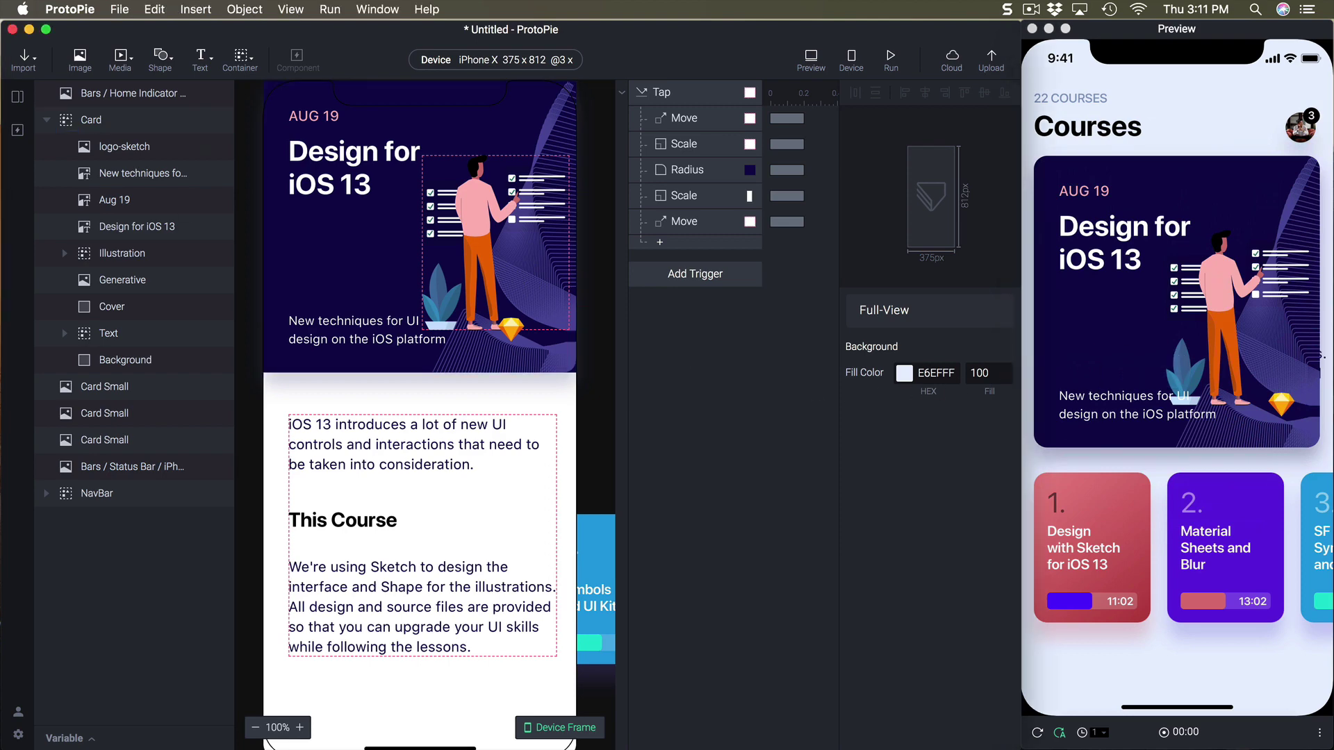
# In the Home scene, add a Jump to Full-View under the Card's Tap trigger with a 0.2 start delay, and test it in the preview.
pyautogui.click(17, 98)
pyautogui.click(65, 164)
pyautogui.click(18, 97)
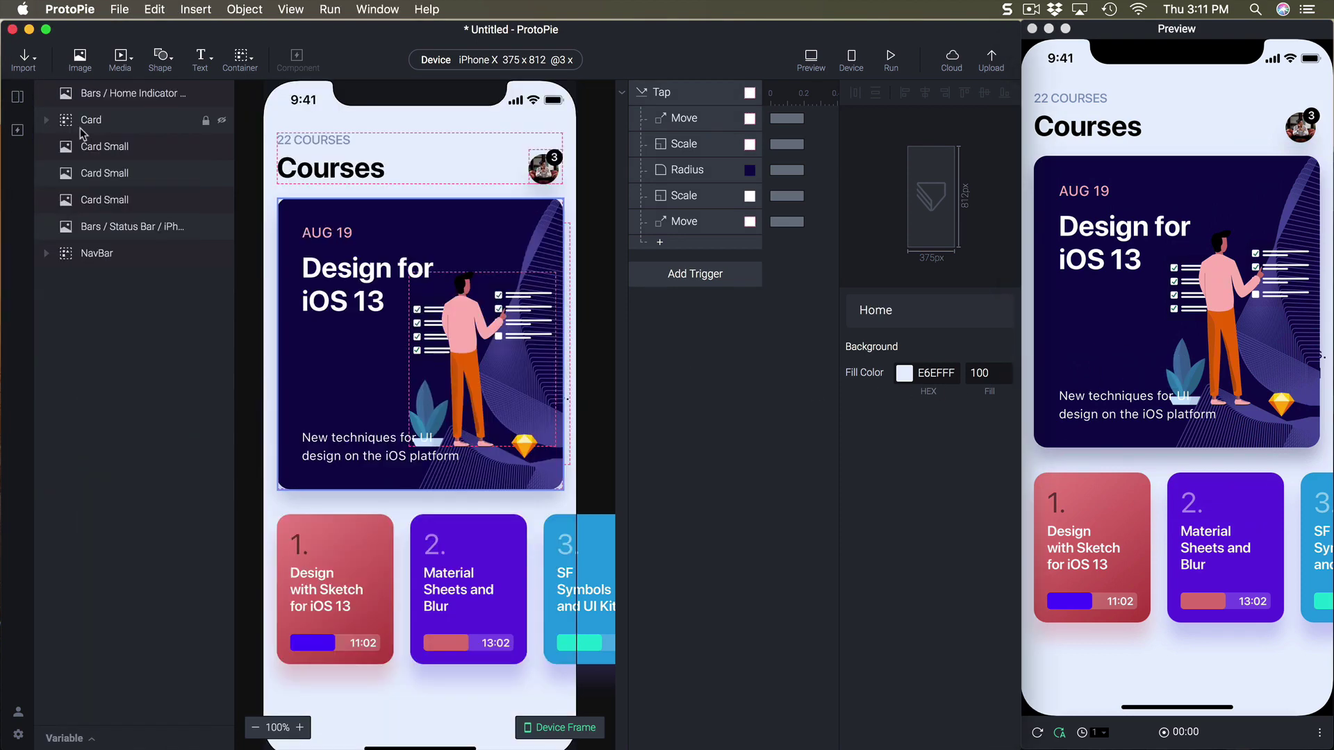
pyautogui.click(596, 274)
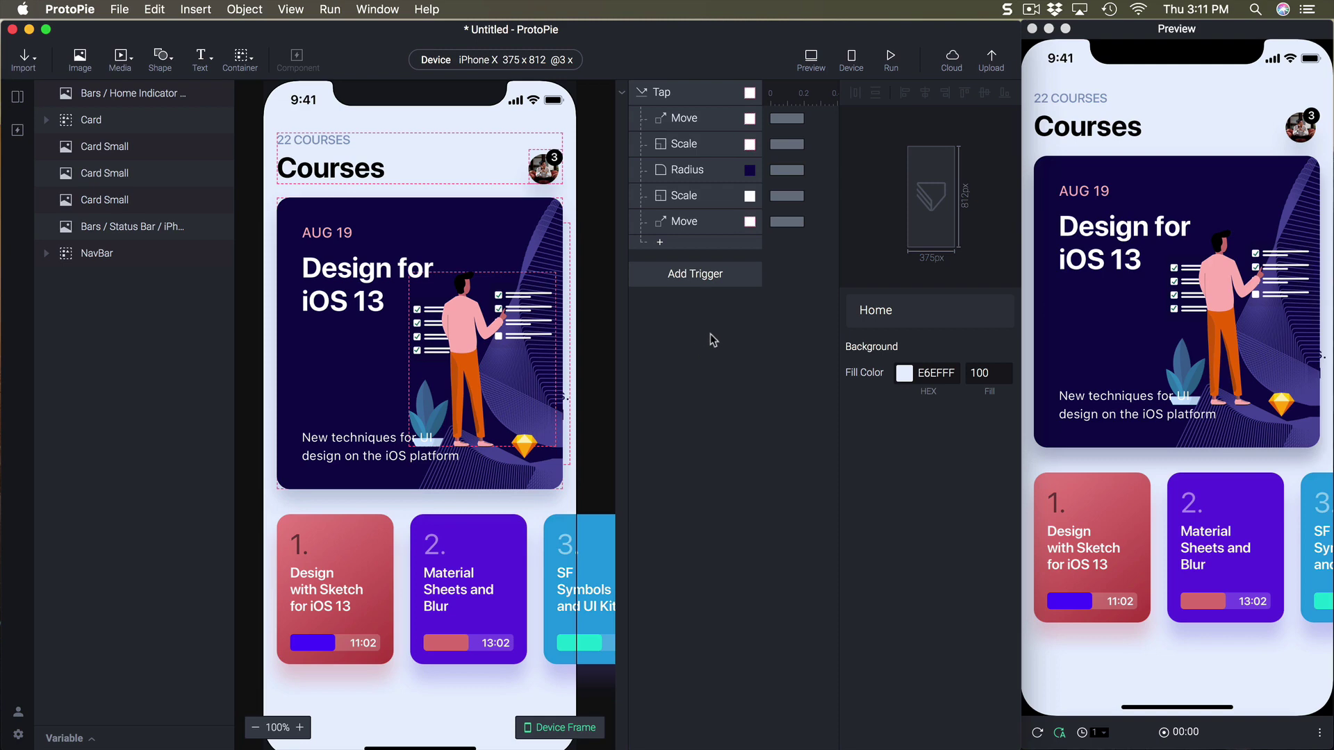
pyautogui.click(669, 94)
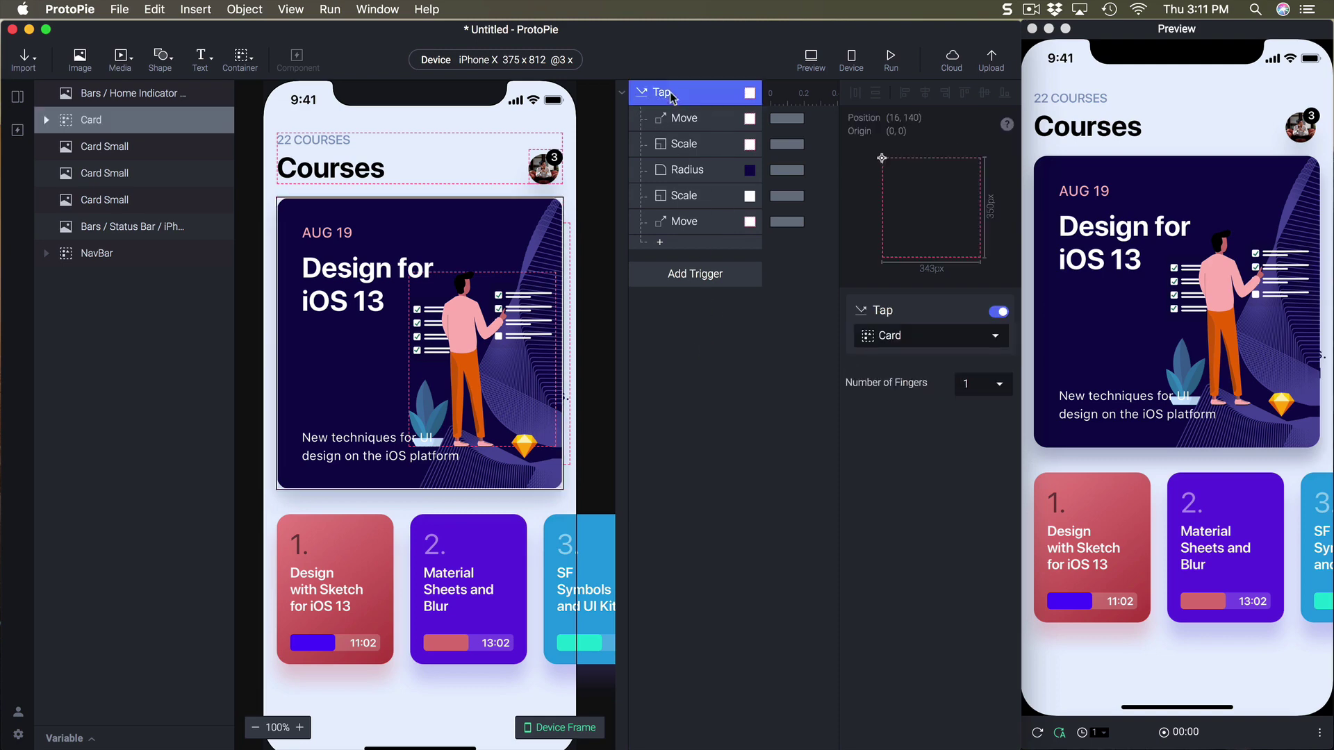
pyautogui.click(676, 245)
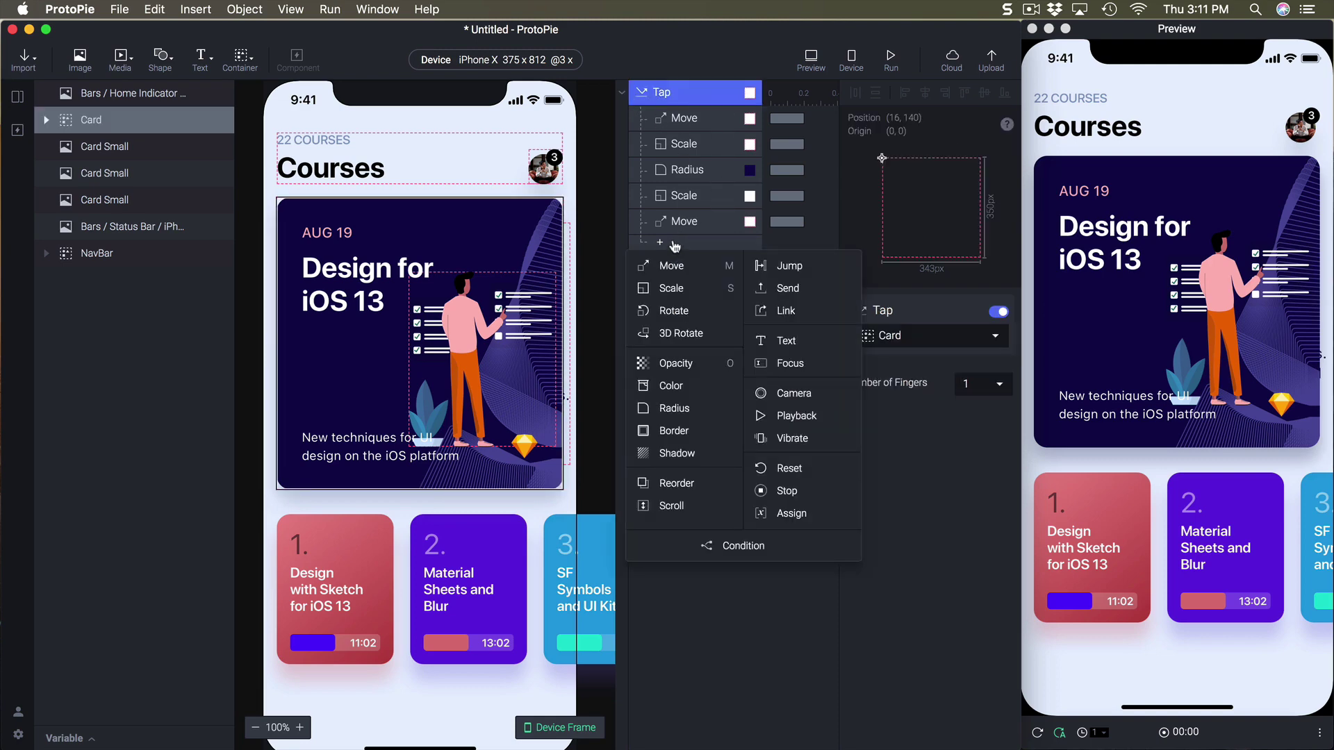
pyautogui.click(787, 265)
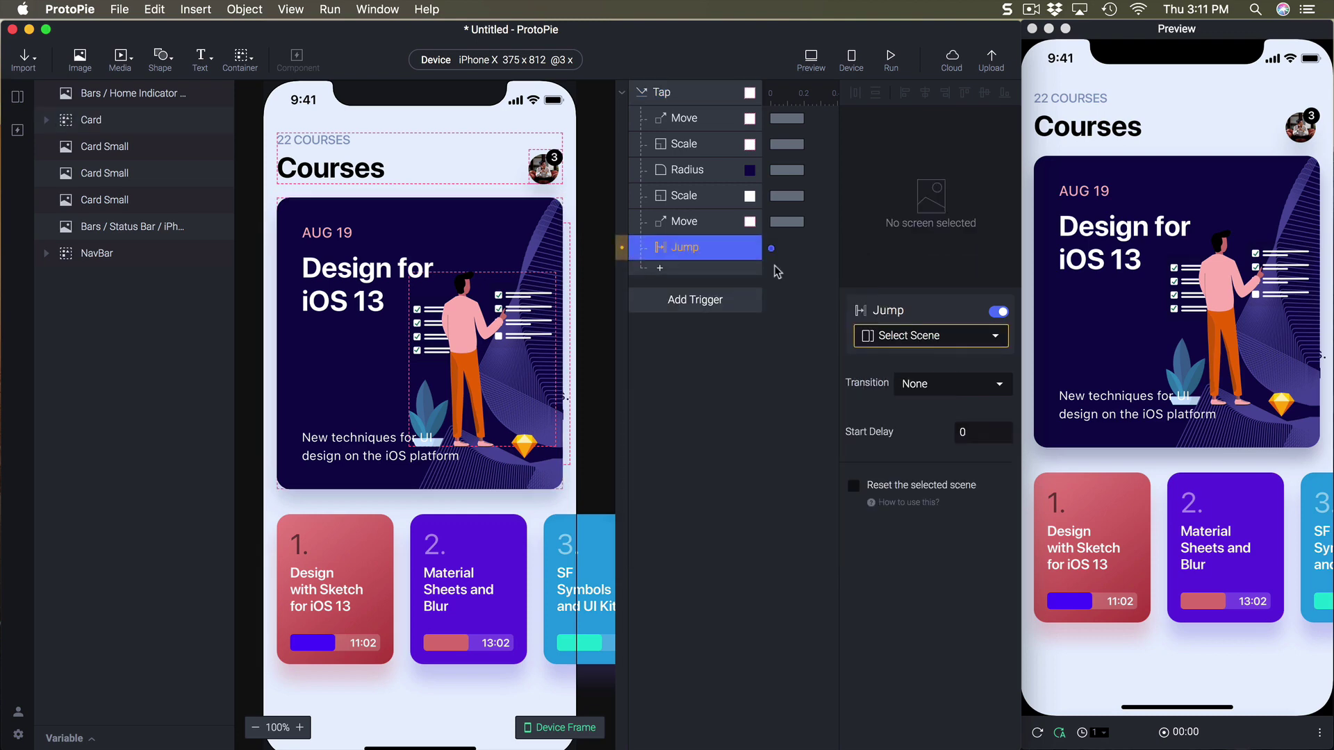
pyautogui.click(889, 341)
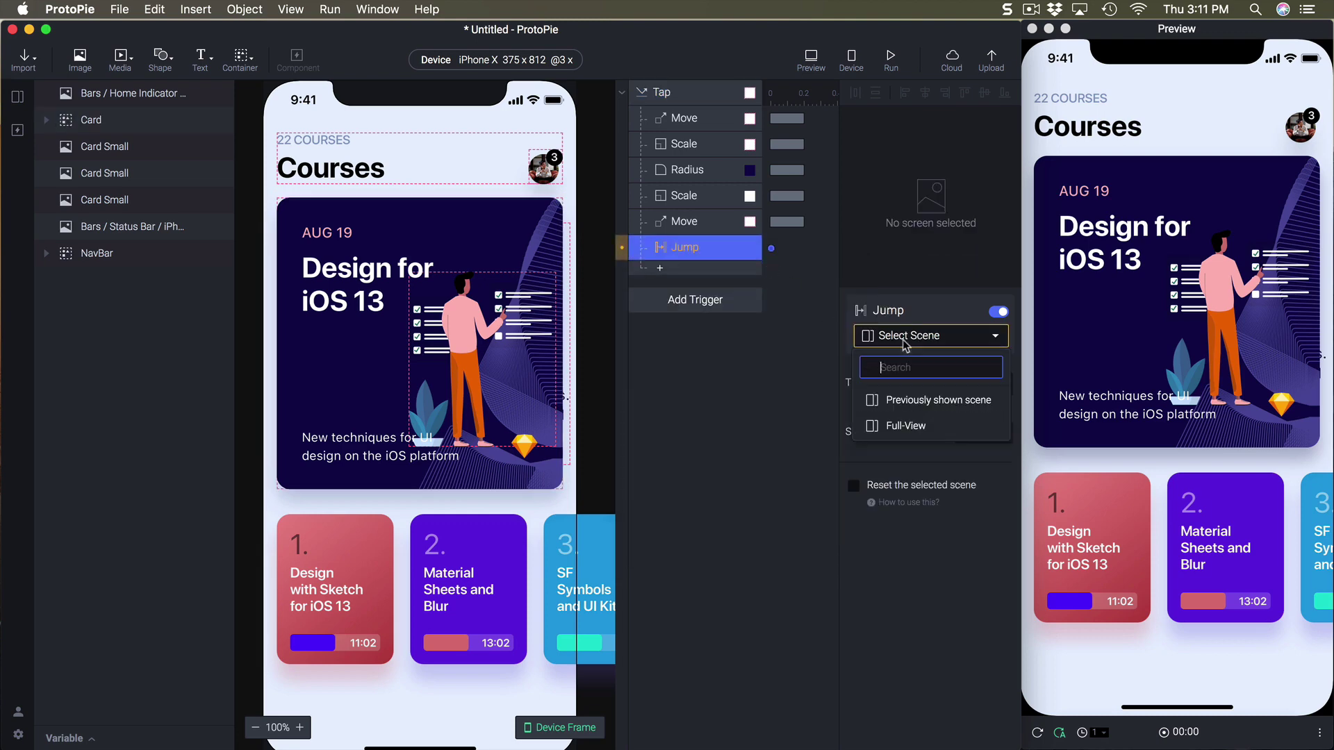
pyautogui.click(918, 426)
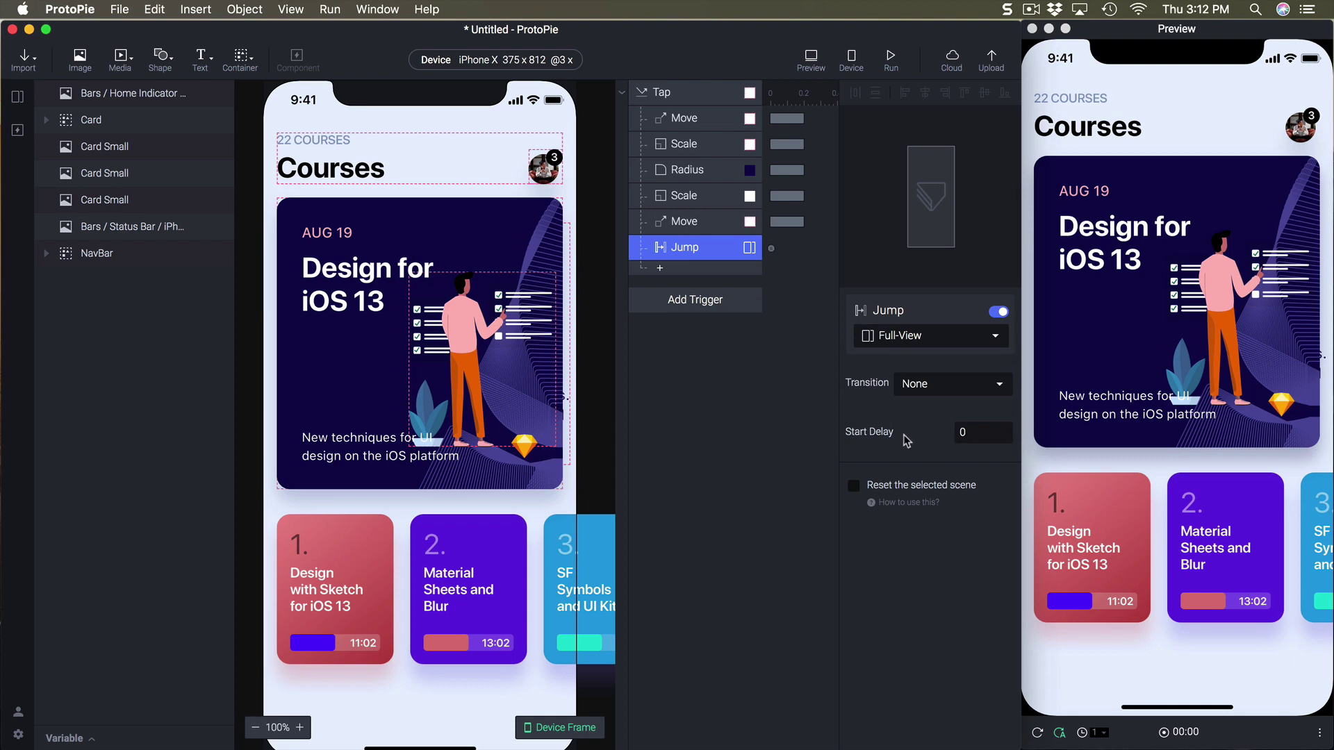
pyautogui.moveTo(774, 252); pyautogui.dragTo(810, 254)
pyautogui.click(1139, 309)
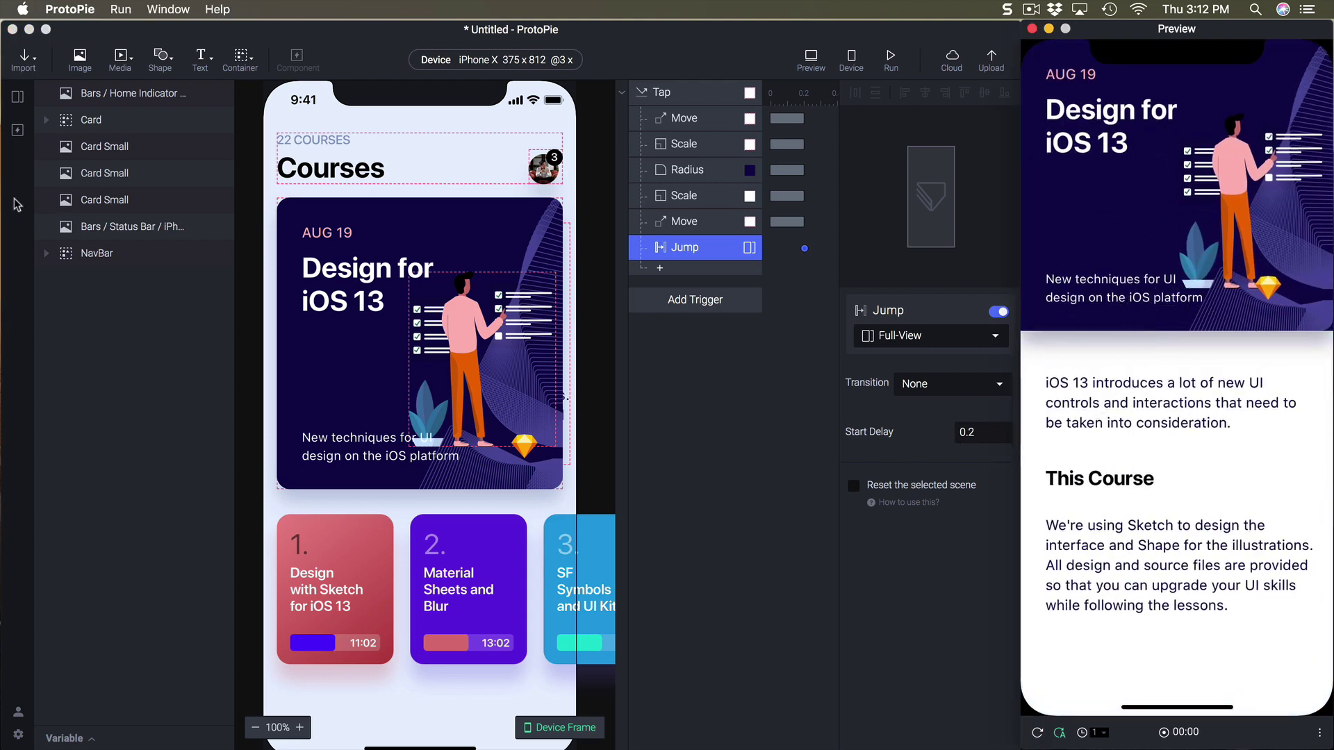
# In the Full-View scene, add a Jump to Home under the Card's Tap trigger with a 0.2 start delay, and test it in the preview.
pyautogui.click(17, 97)
pyautogui.click(17, 96)
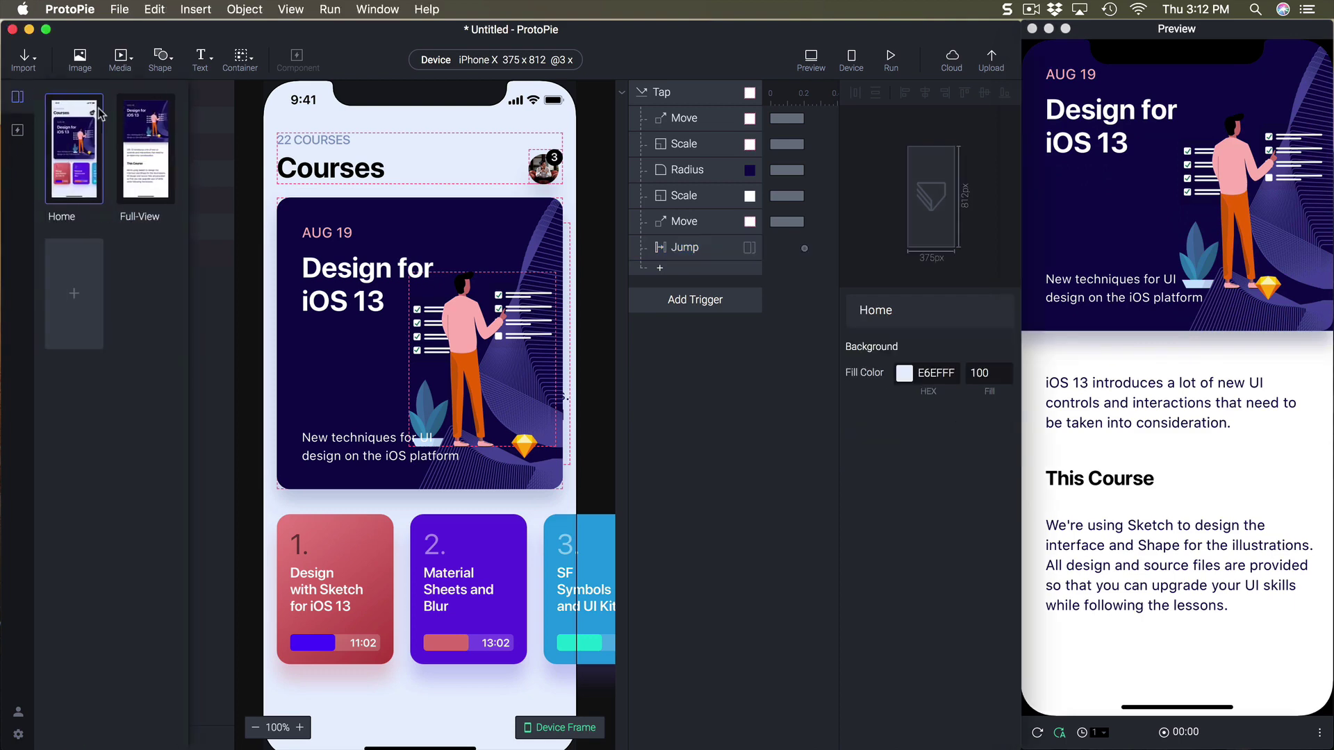
pyautogui.doubleClick(129, 126)
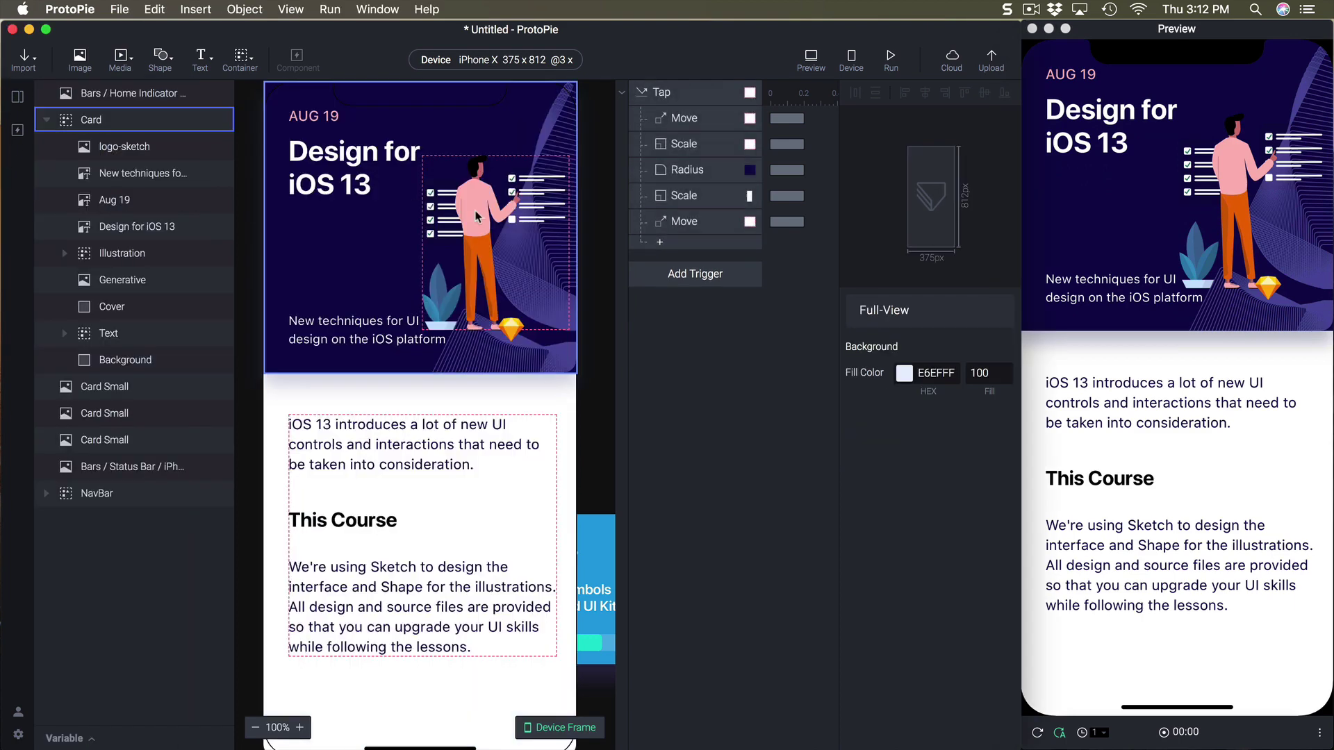
pyautogui.click(674, 248)
pyautogui.click(795, 271)
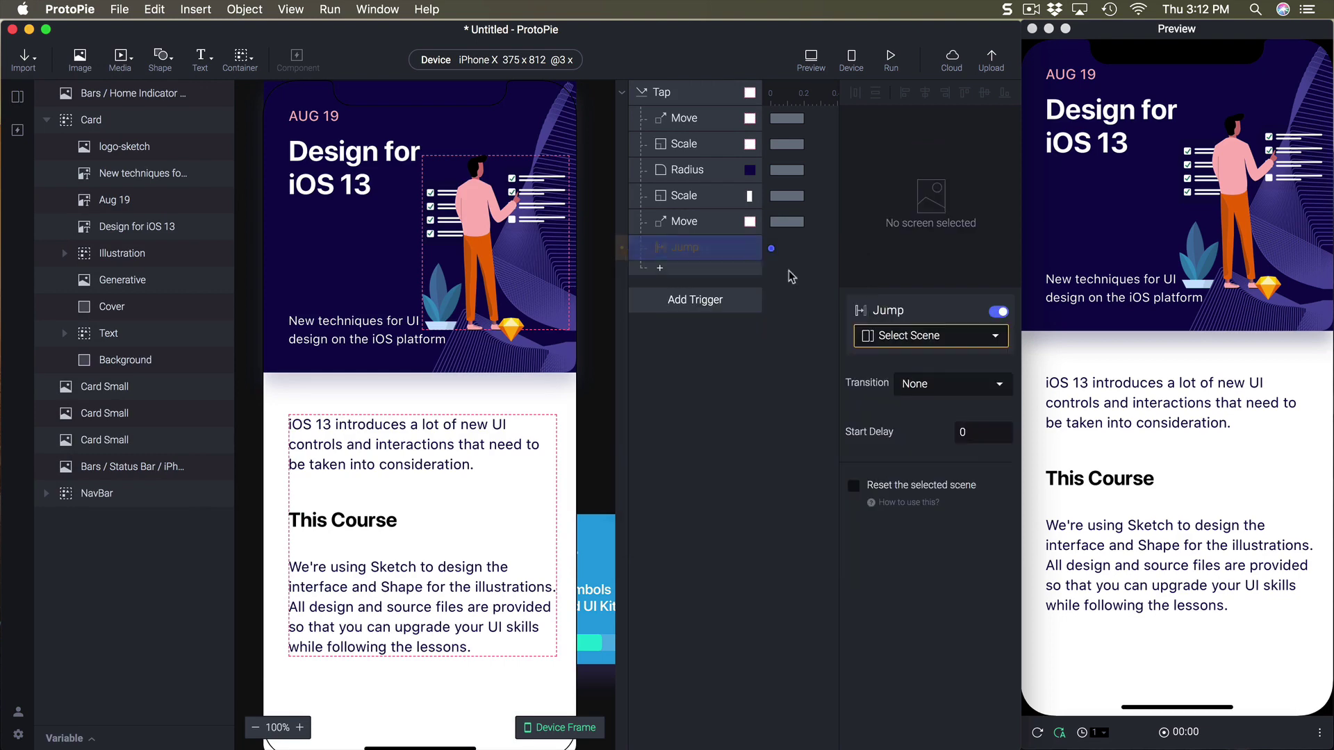
pyautogui.click(943, 339)
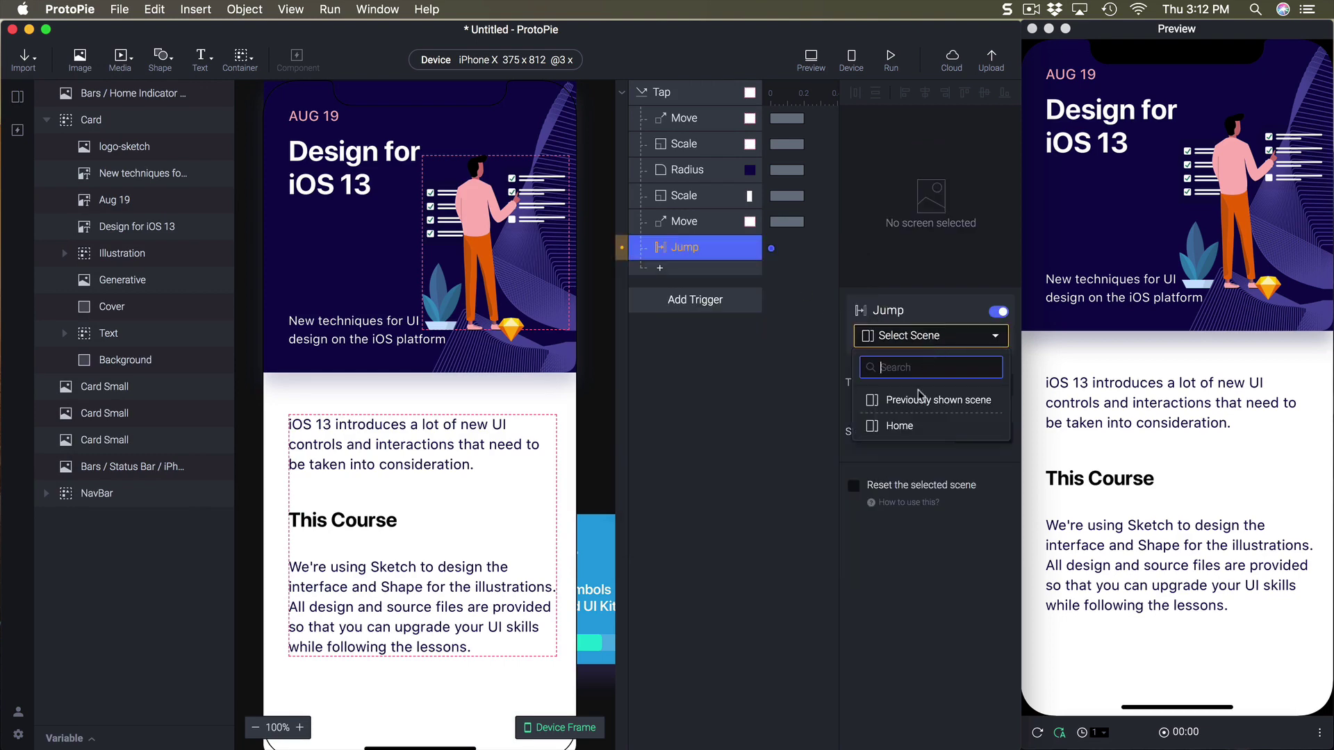
pyautogui.click(917, 426)
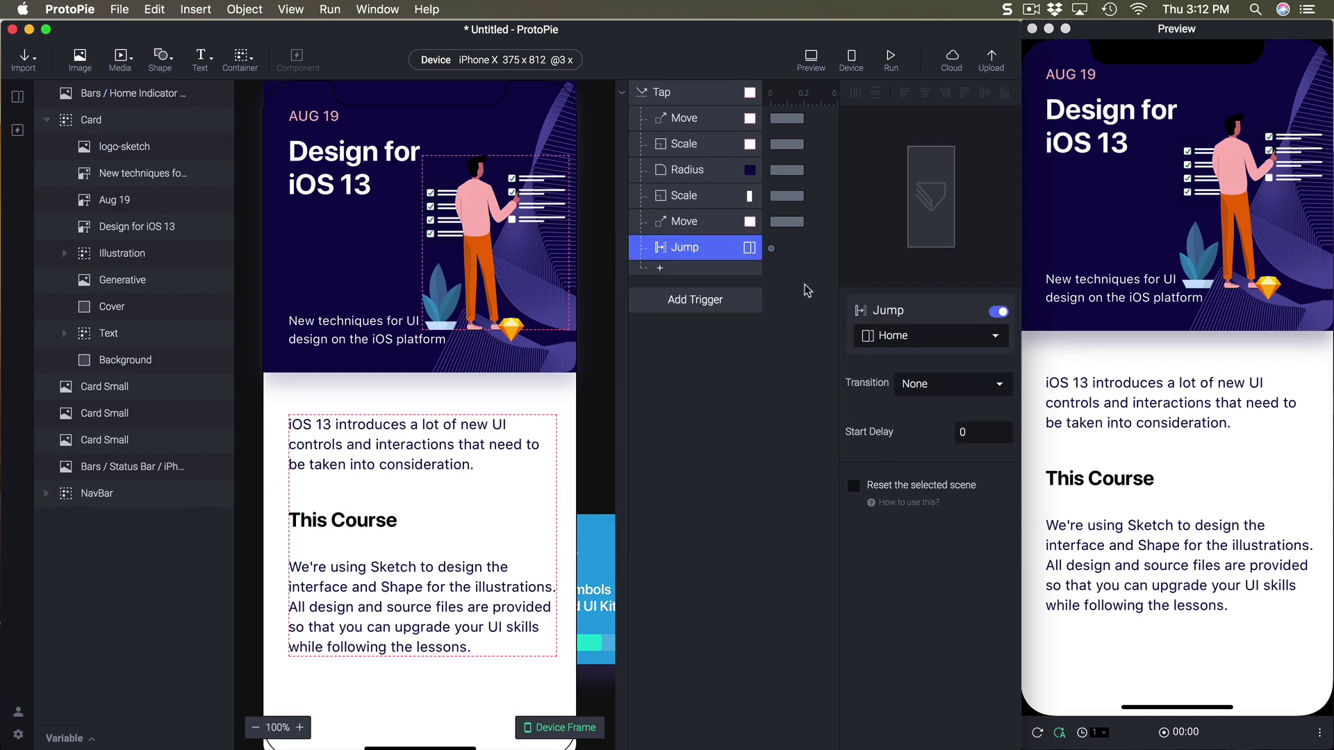
pyautogui.moveTo(772, 250); pyautogui.dragTo(810, 252)
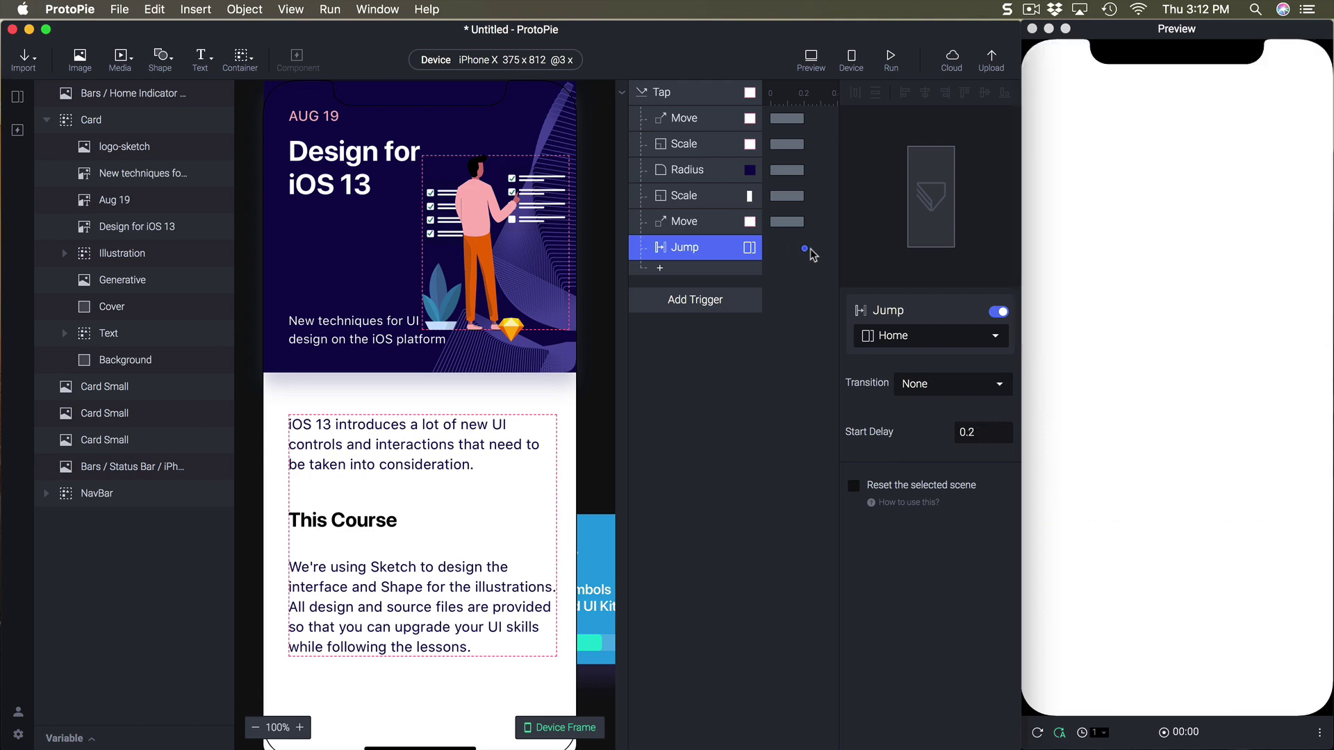
pyautogui.click(1167, 203)
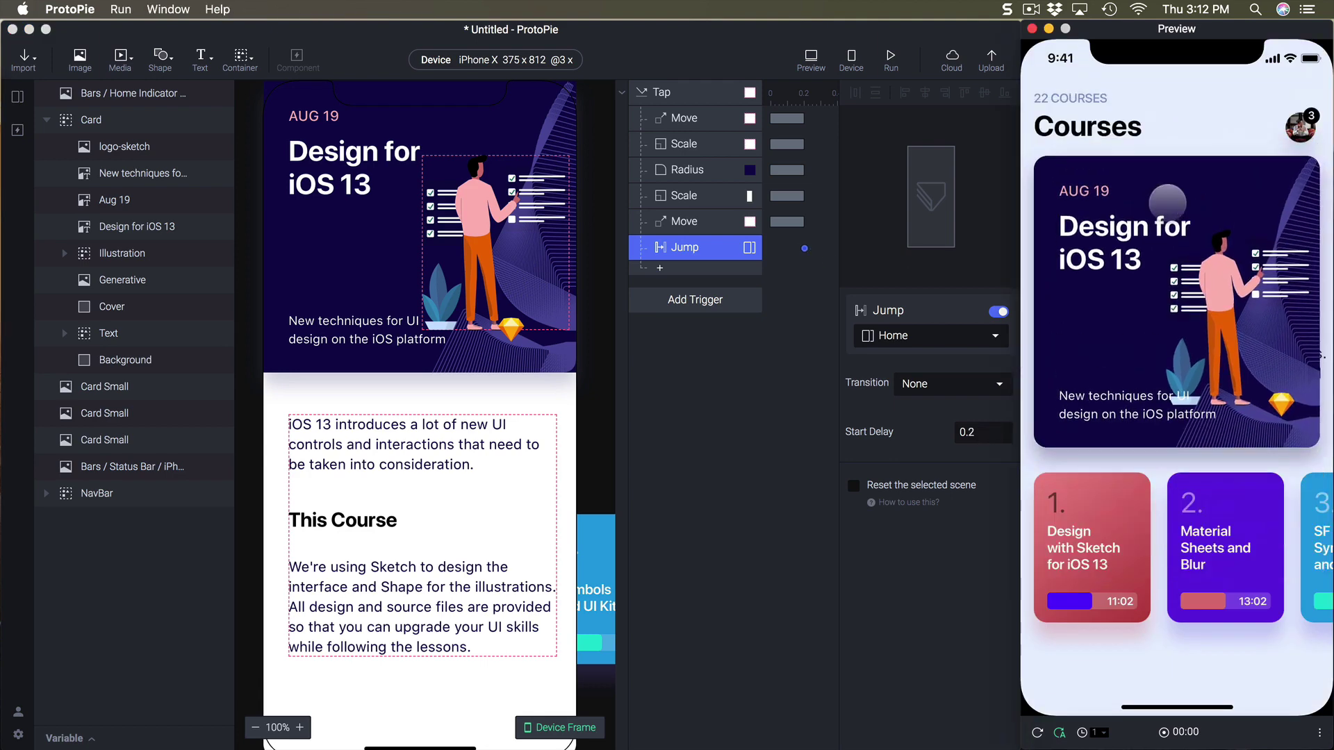
# Test the Card transition in the preview, and enable resetting the selected scene for the Full-View scene's Jump to Home.
pyautogui.click(1161, 209)
pyautogui.click(1162, 208)
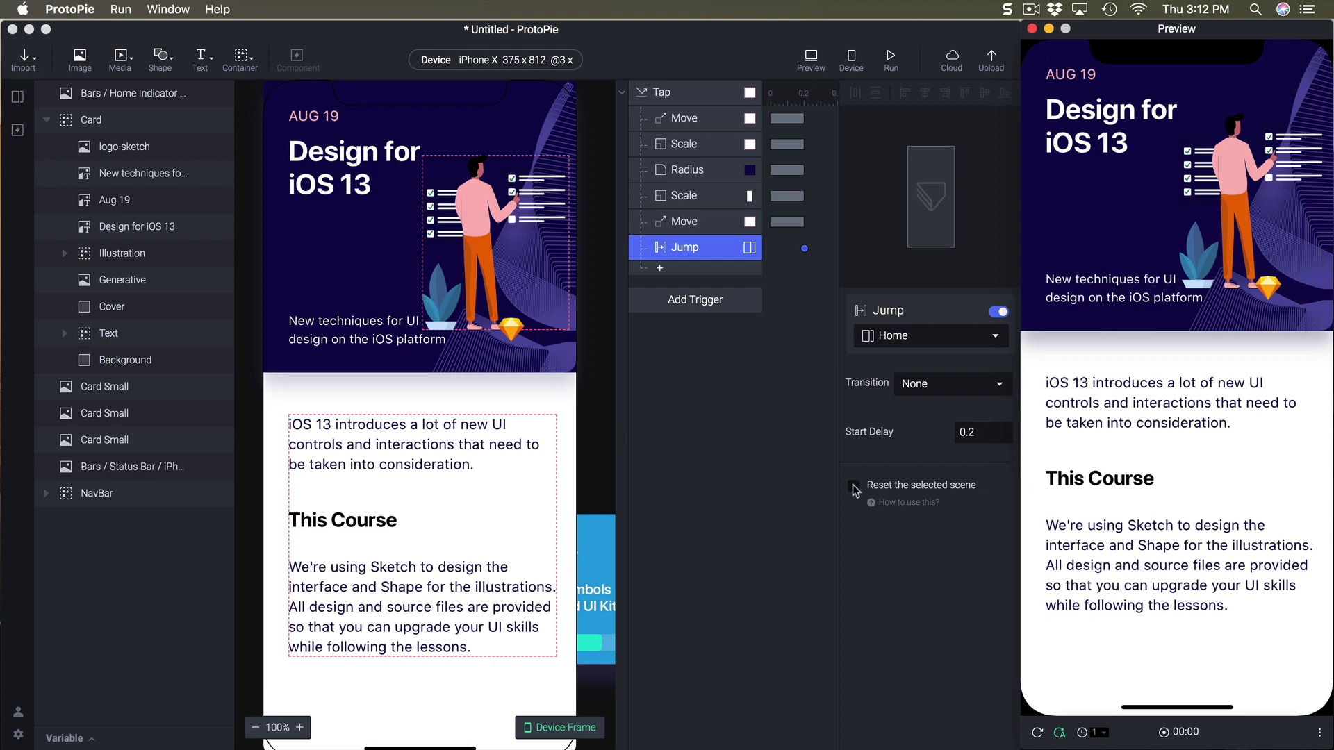
pyautogui.click(889, 488)
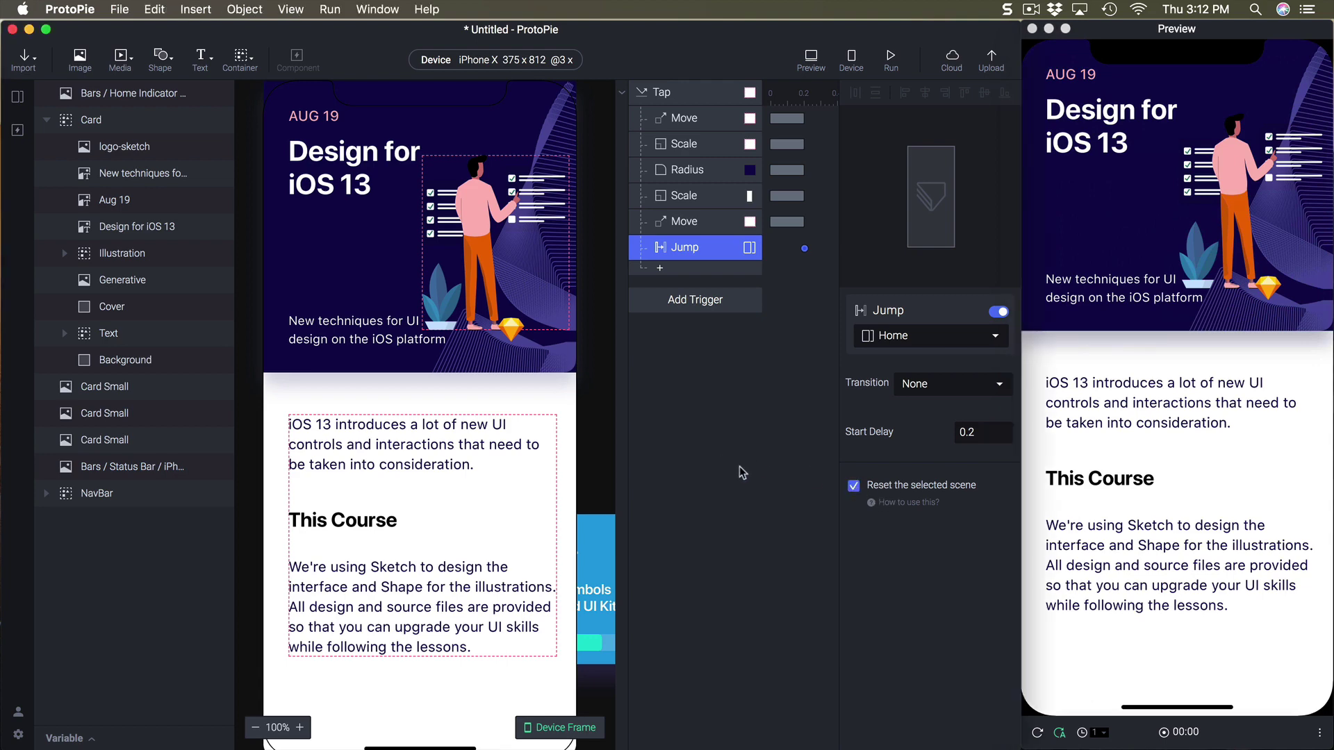
# In the Home scene, enable resetting the selected scene for the Jump to Full-View, and test both transitions in the preview.
pyautogui.click(18, 97)
pyautogui.click(60, 119)
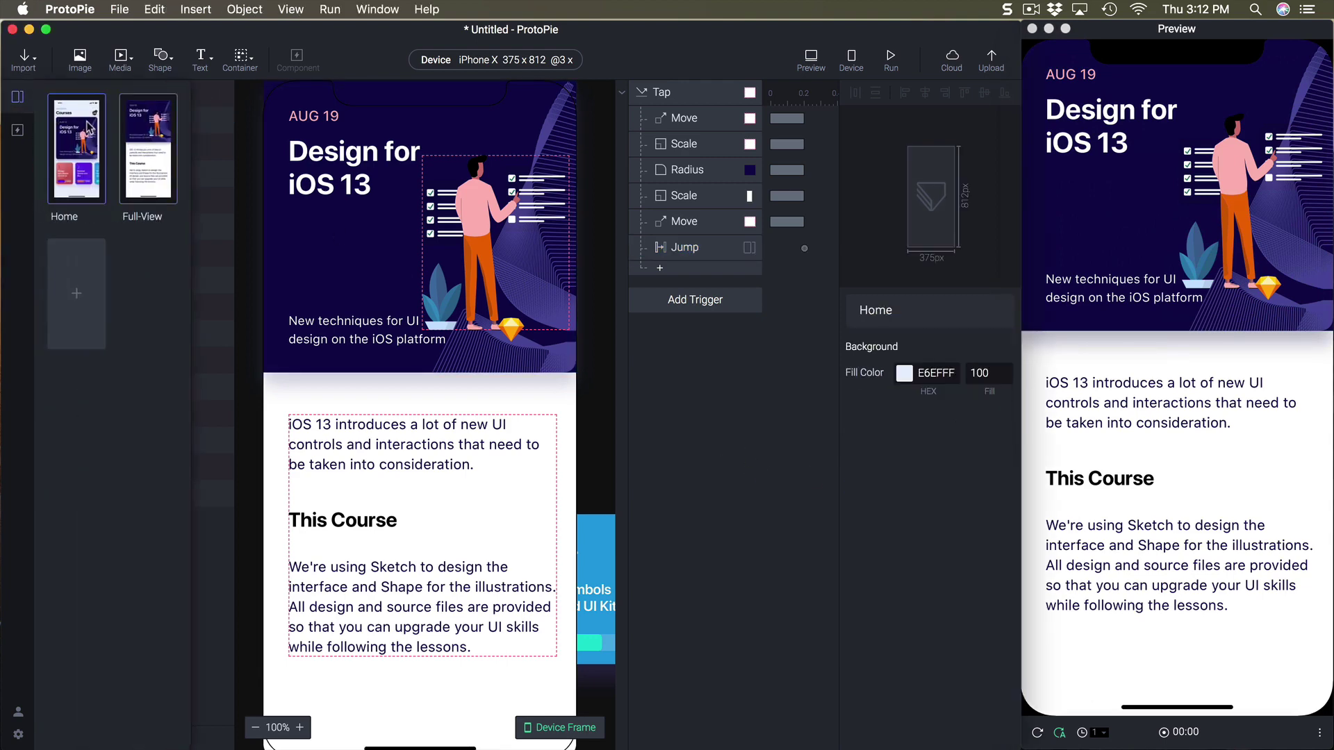
pyautogui.click(701, 248)
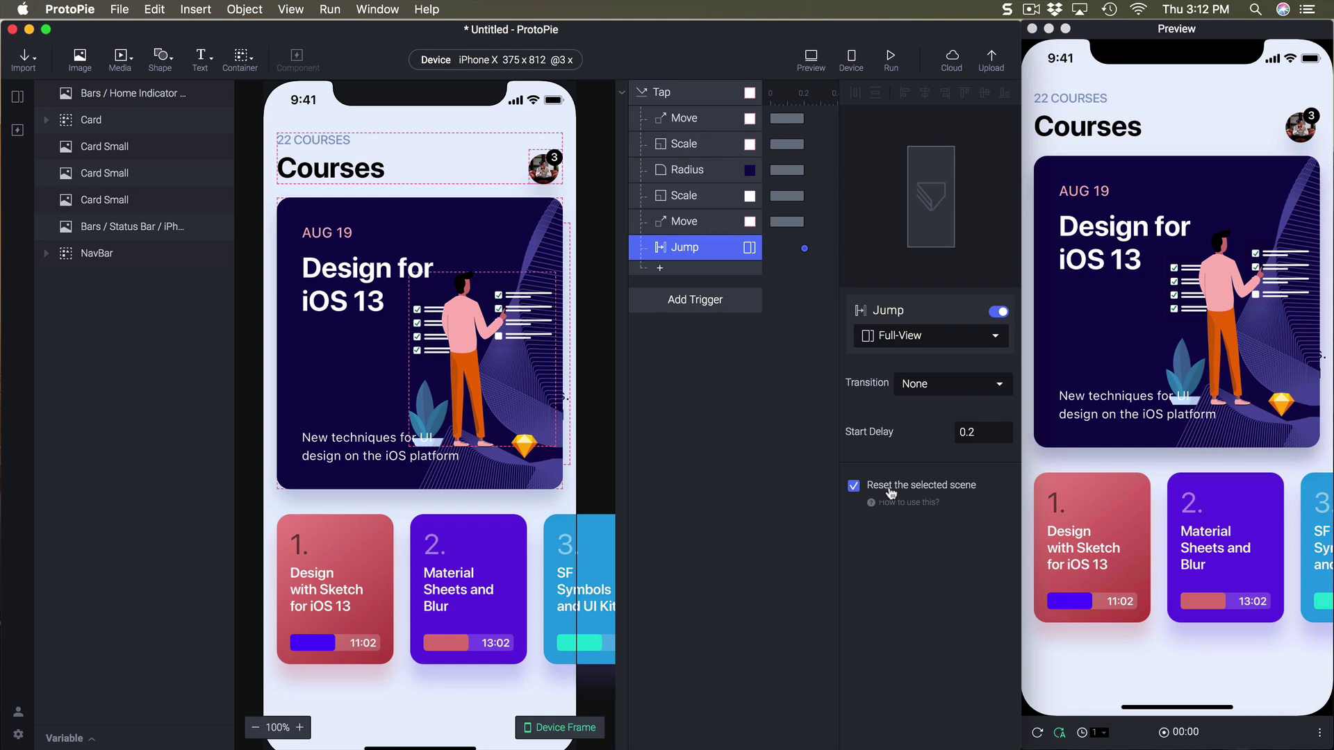
pyautogui.click(1155, 285)
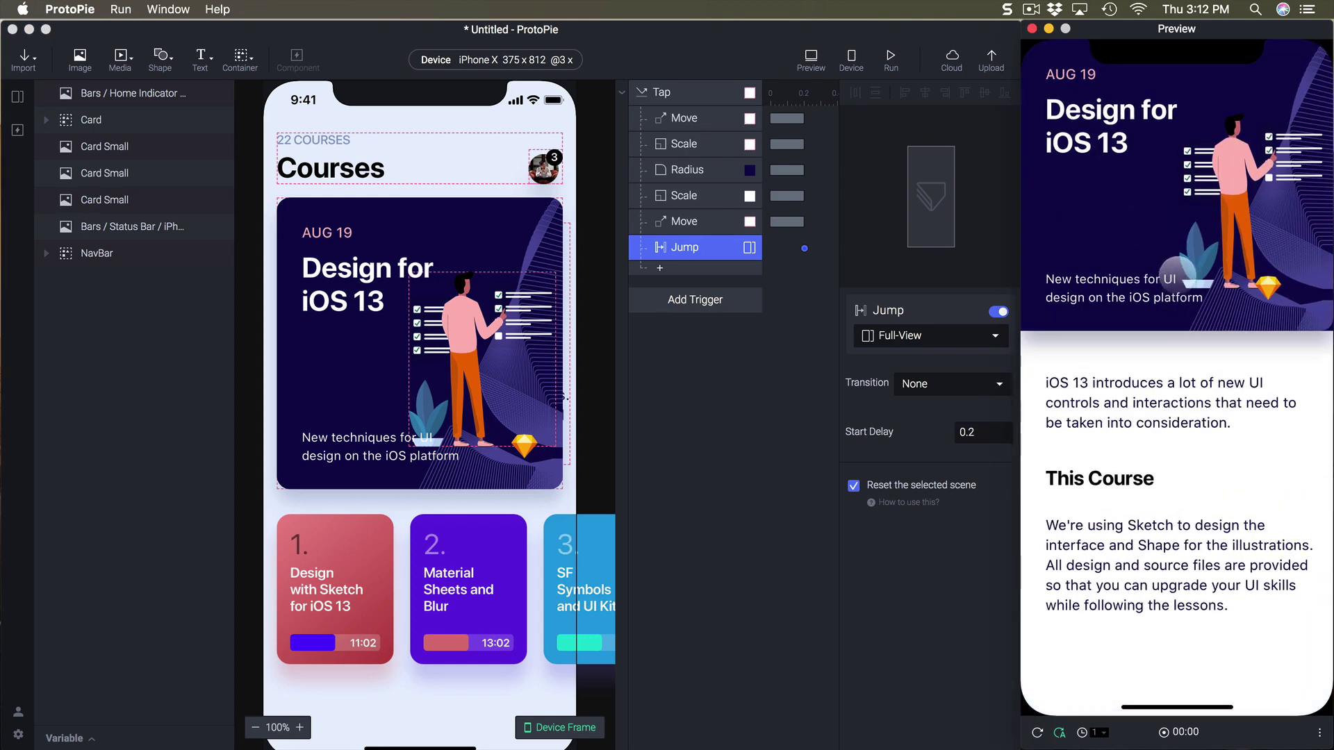
pyautogui.click(1178, 193)
pyautogui.click(1178, 193)
pyautogui.click(1178, 193)
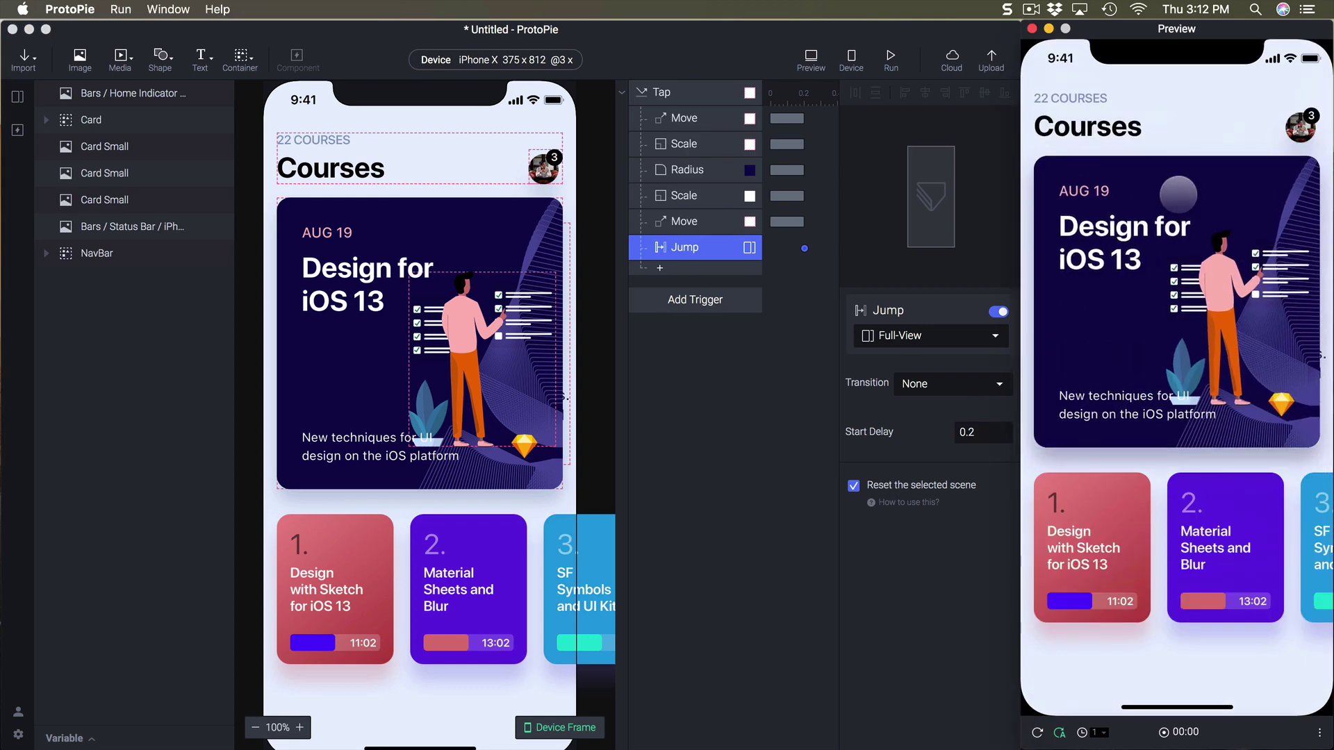
pyautogui.click(1178, 193)
pyautogui.click(778, 364)
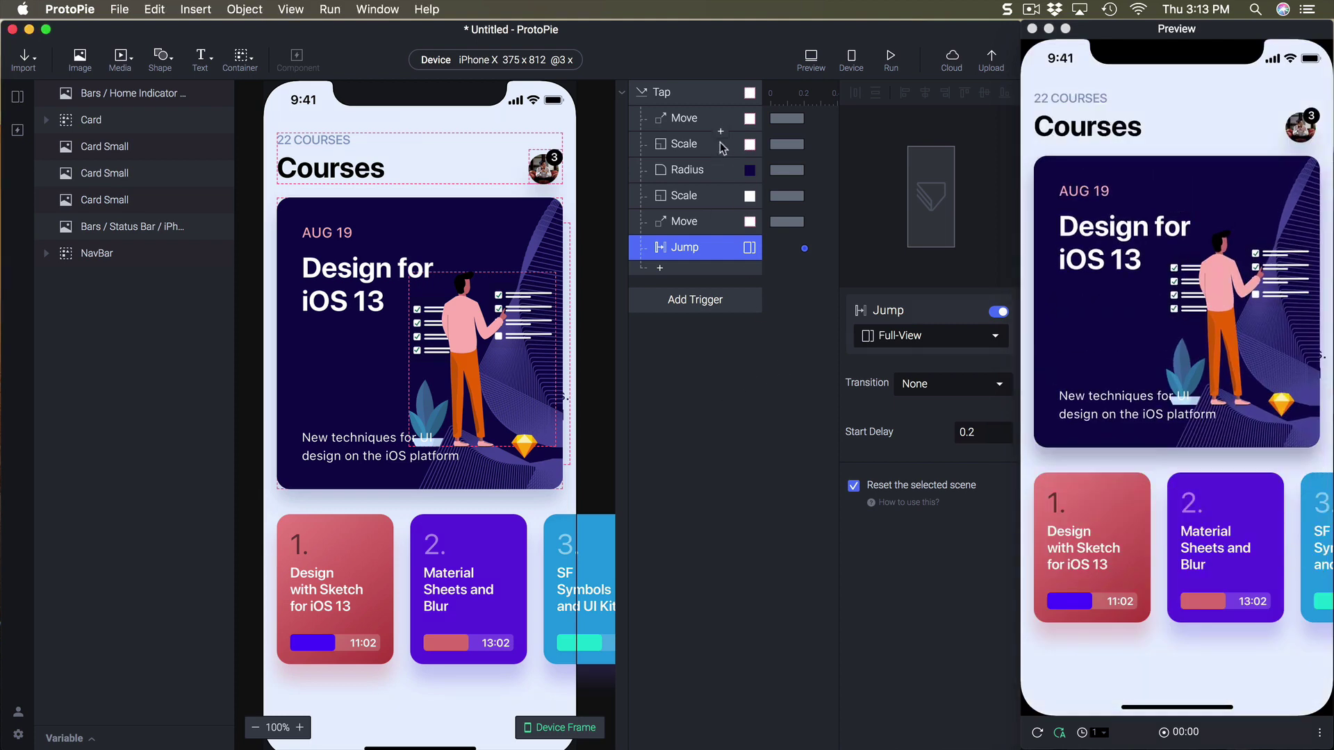
# Set the easing of the Card's Move response in the Home scene to Spring, and test it in the preview.
pyautogui.click(687, 120)
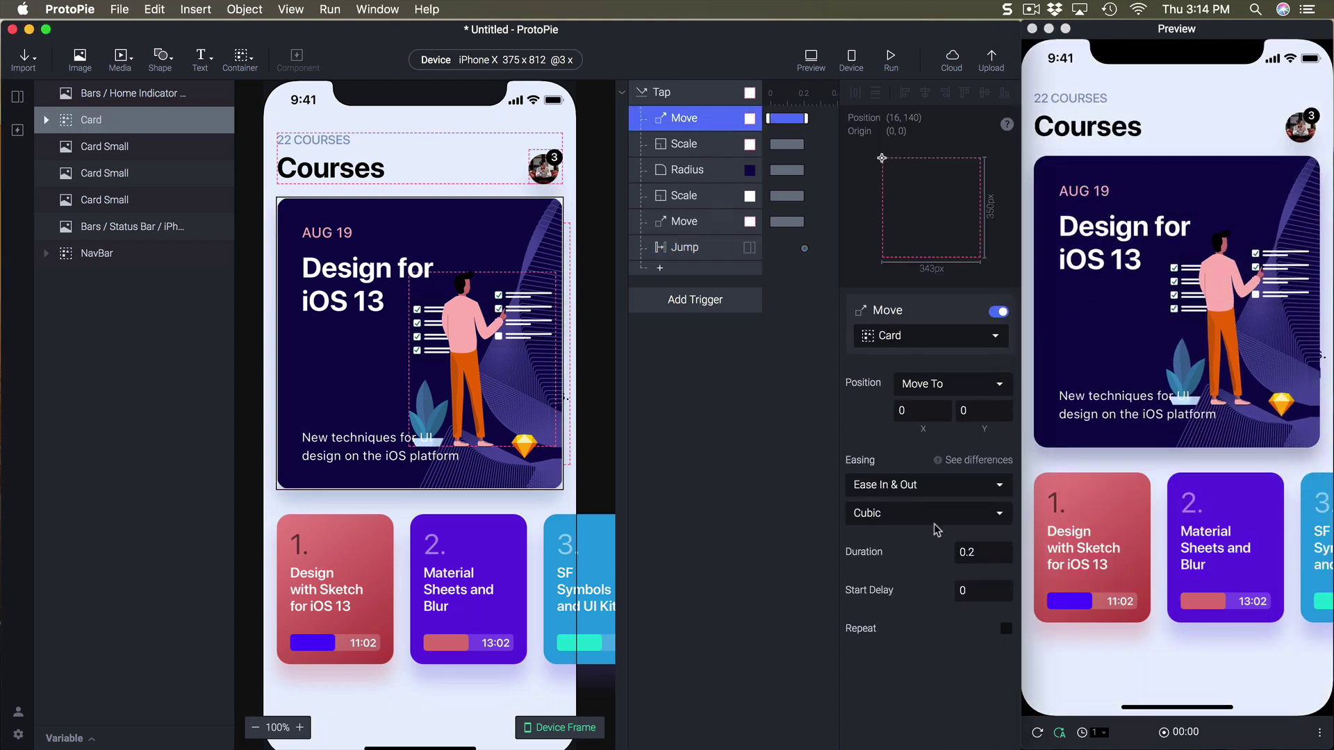
pyautogui.click(922, 486)
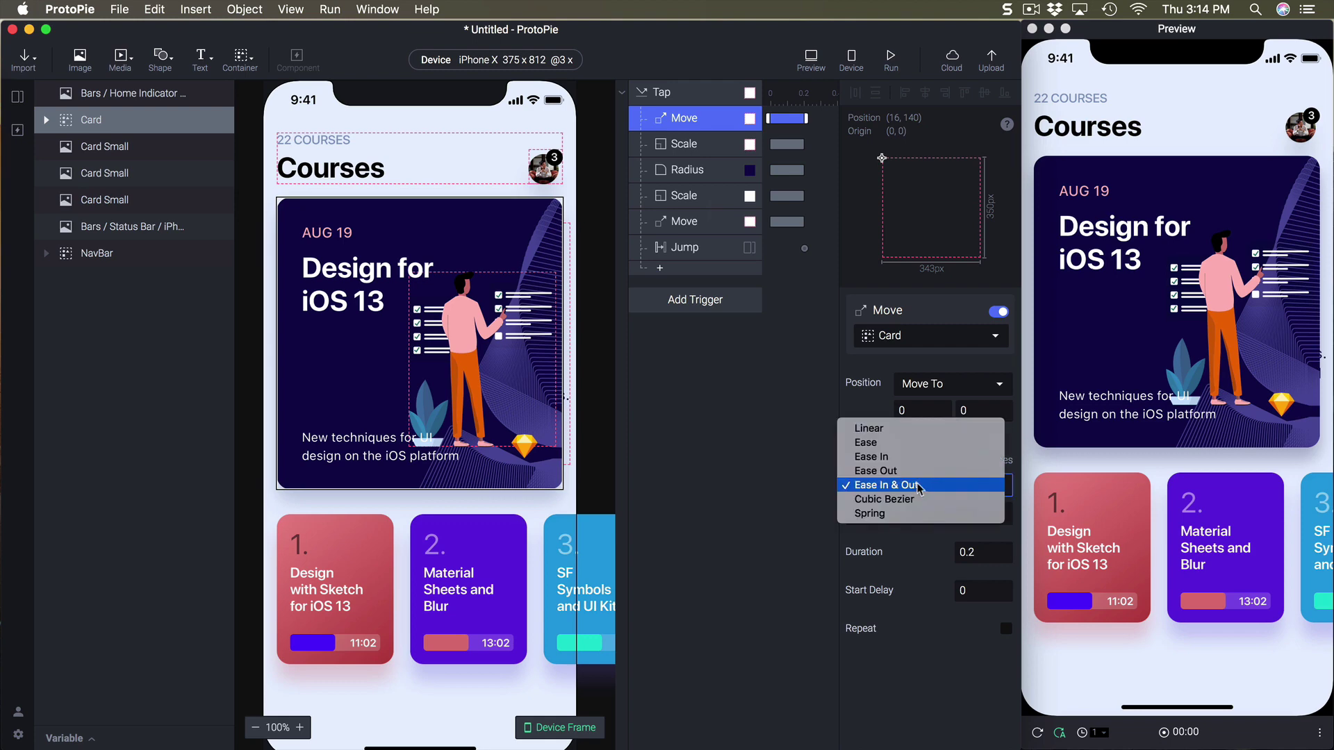
pyautogui.click(905, 518)
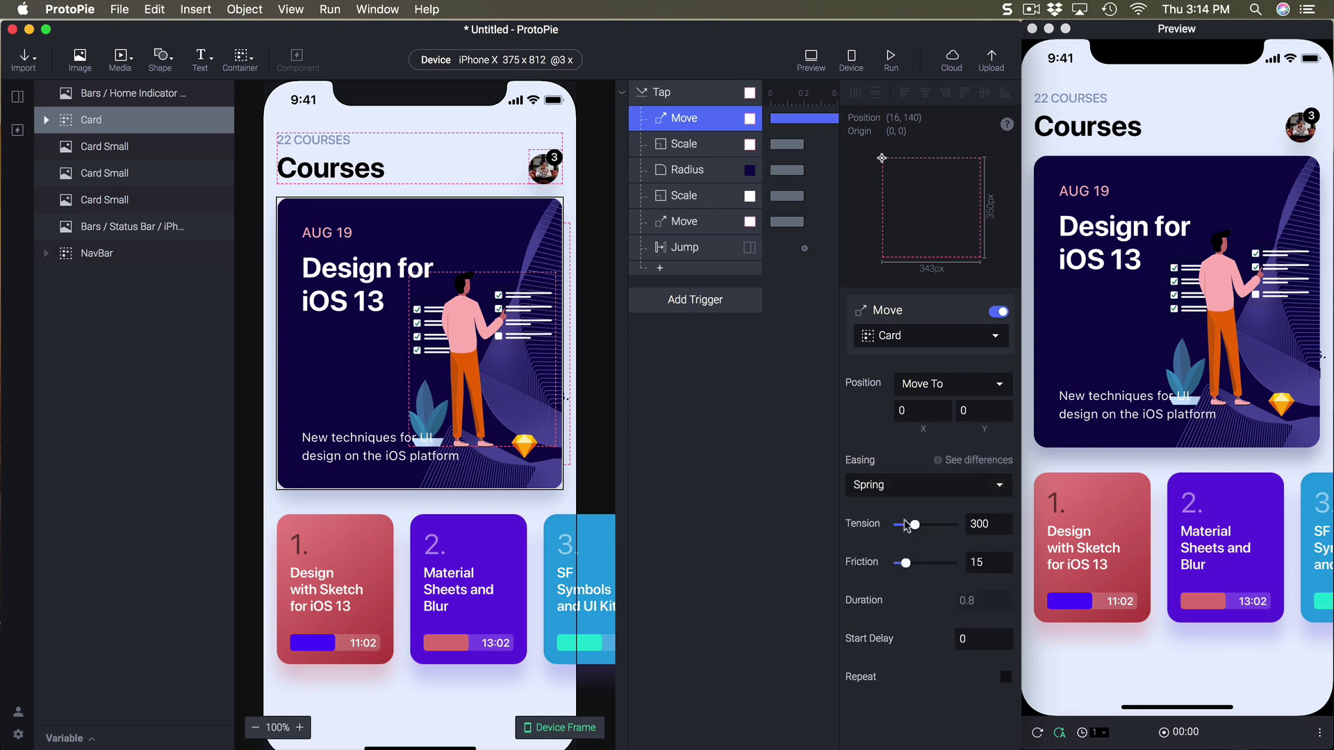
pyautogui.click(1185, 340)
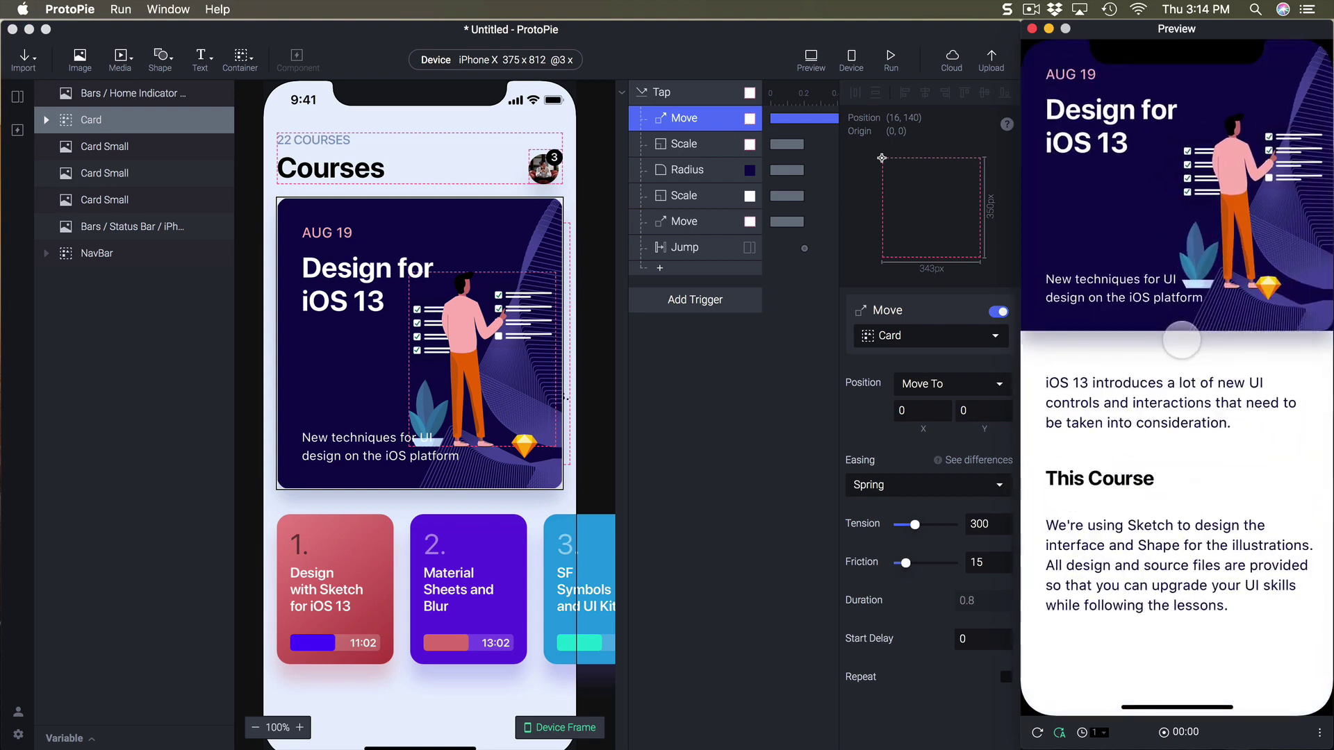
pyautogui.click(1180, 294)
pyautogui.click(1187, 296)
pyautogui.click(1193, 289)
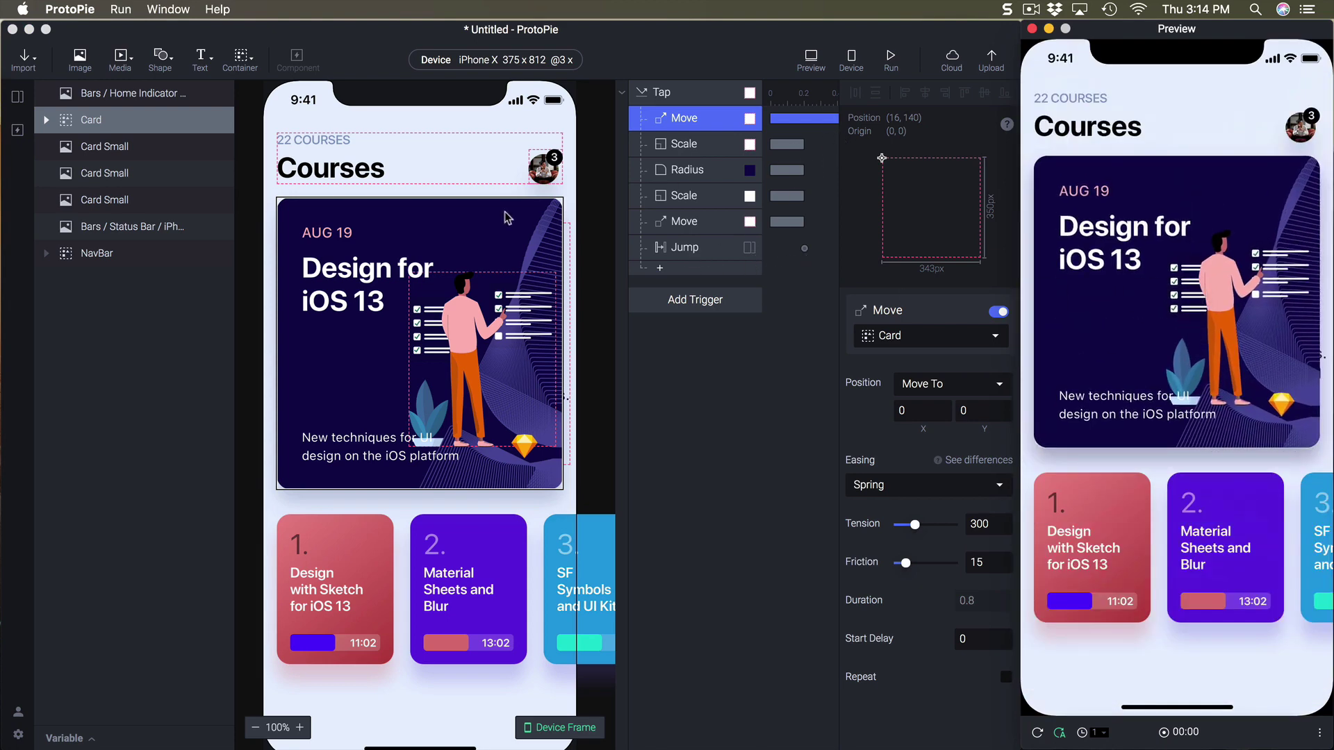
# Widen the interaction timeline, set the Home scene's Jump start delay to 0.8, and test the Card in the preview.
pyautogui.click(615, 208)
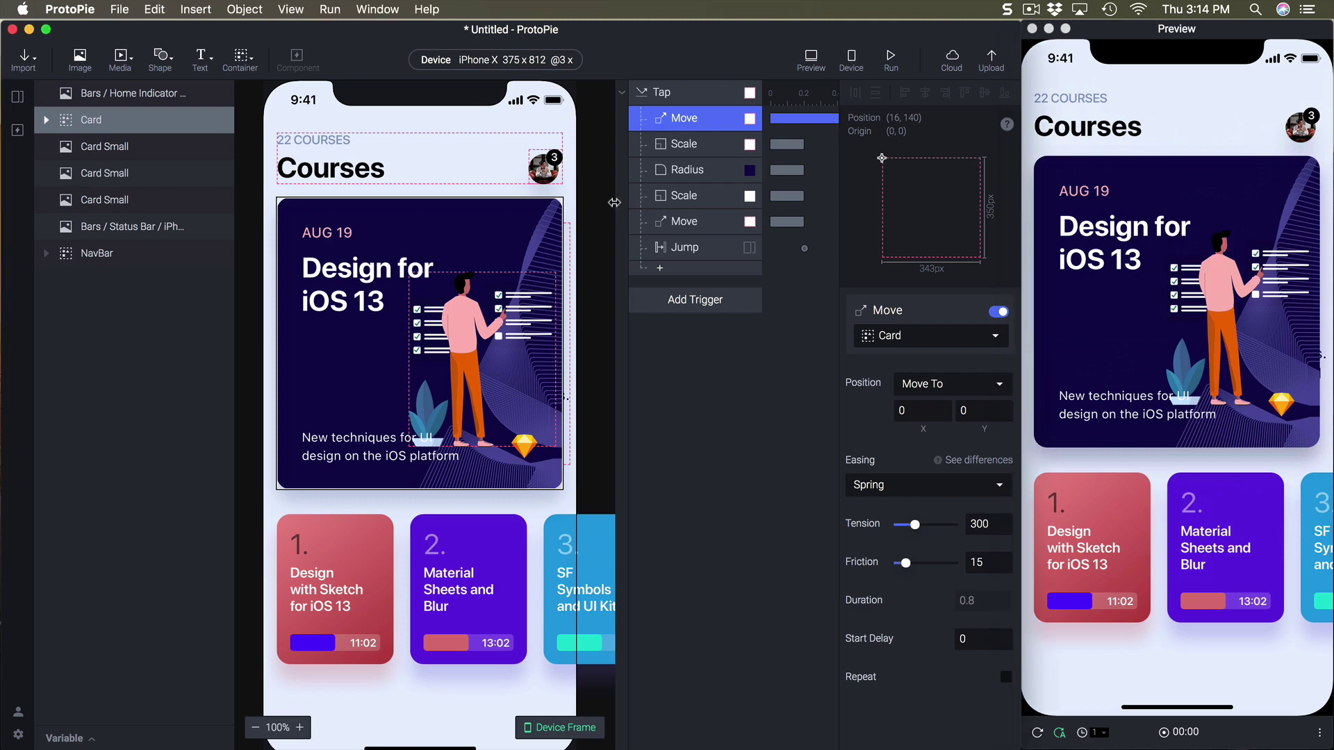
pyautogui.moveTo(614, 202); pyautogui.dragTo(429, 202)
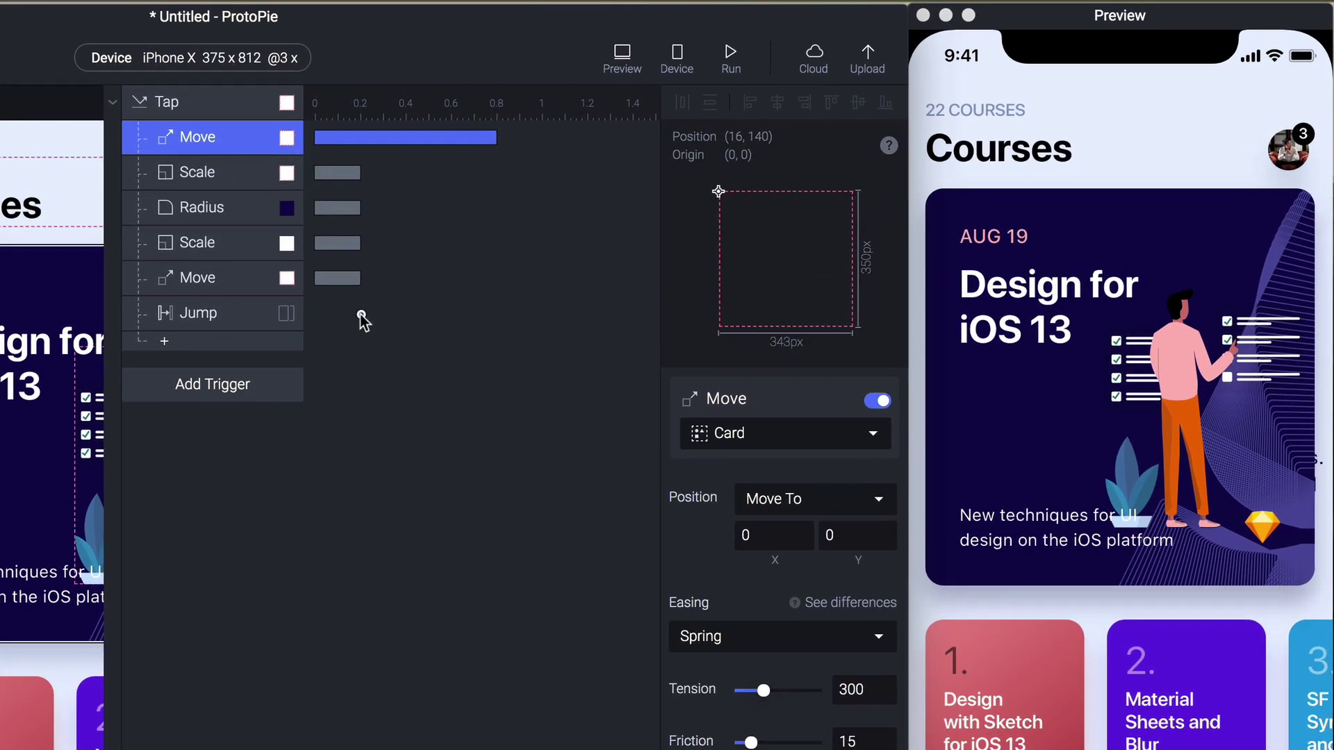
pyautogui.moveTo(362, 319); pyautogui.dragTo(498, 314)
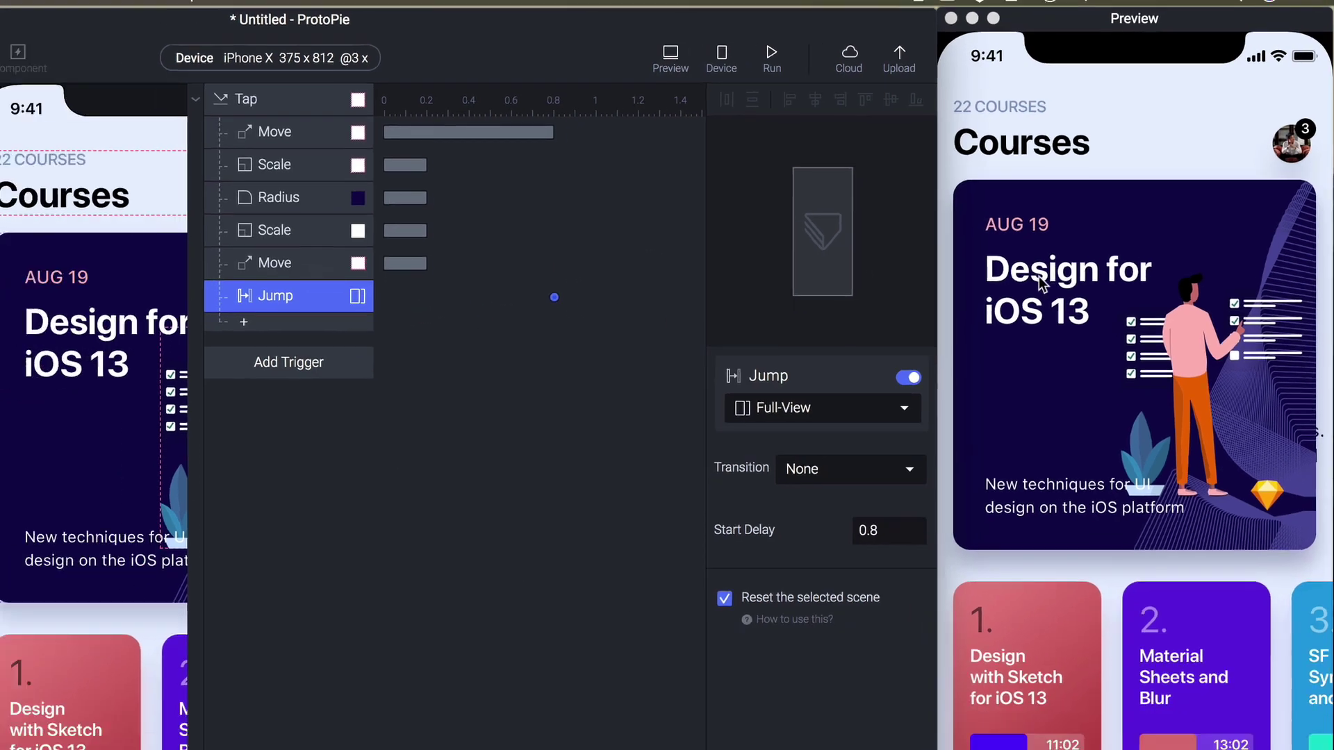
pyautogui.click(1064, 302)
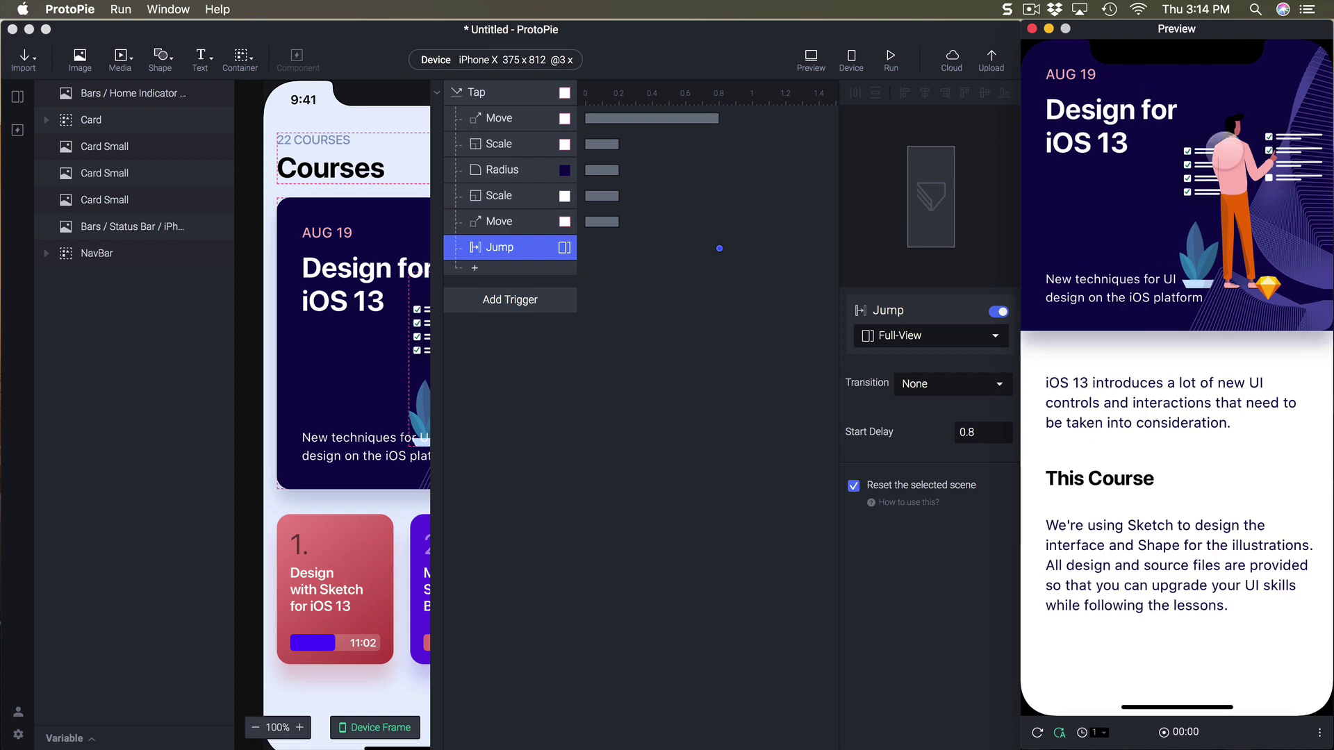
# Set the spring friction of the Card's Move response in the Home scene to 20.
pyautogui.click(498, 116)
pyautogui.doubleClick(990, 562)
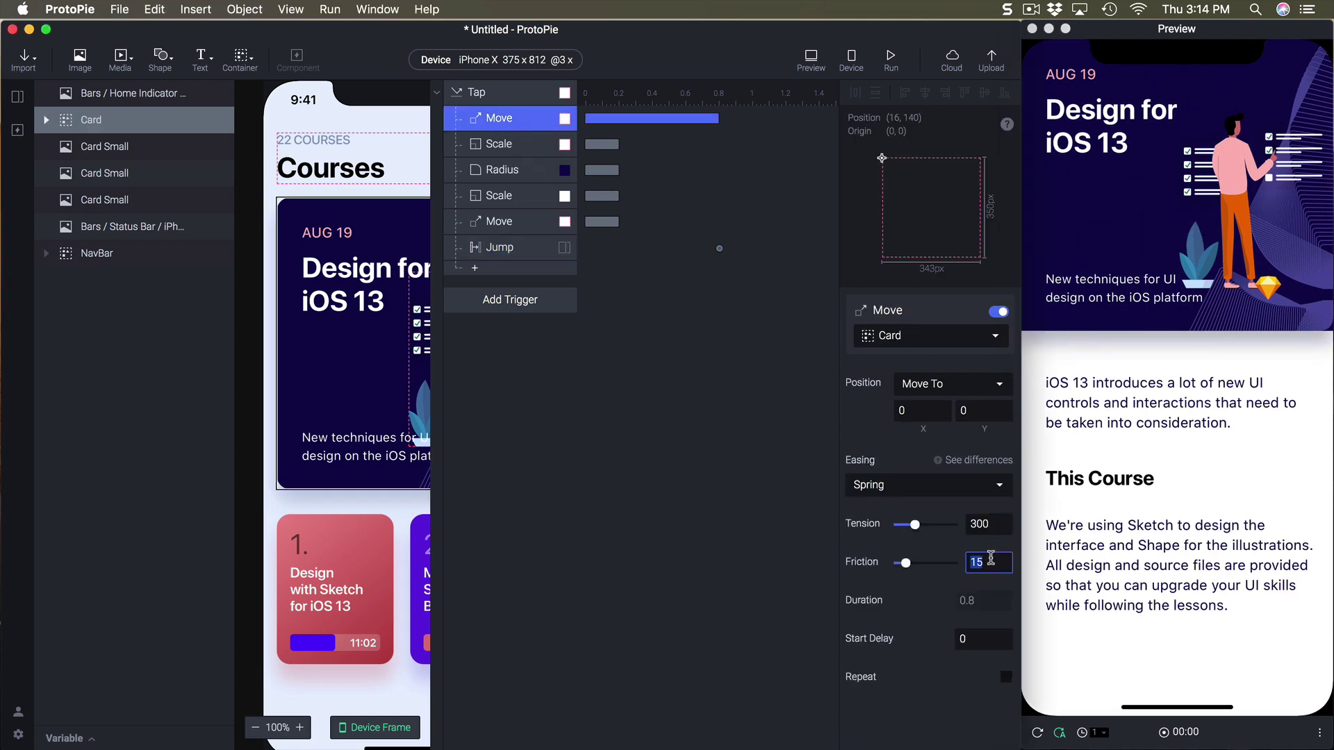
pyautogui.write('20')
pyautogui.press('Return')
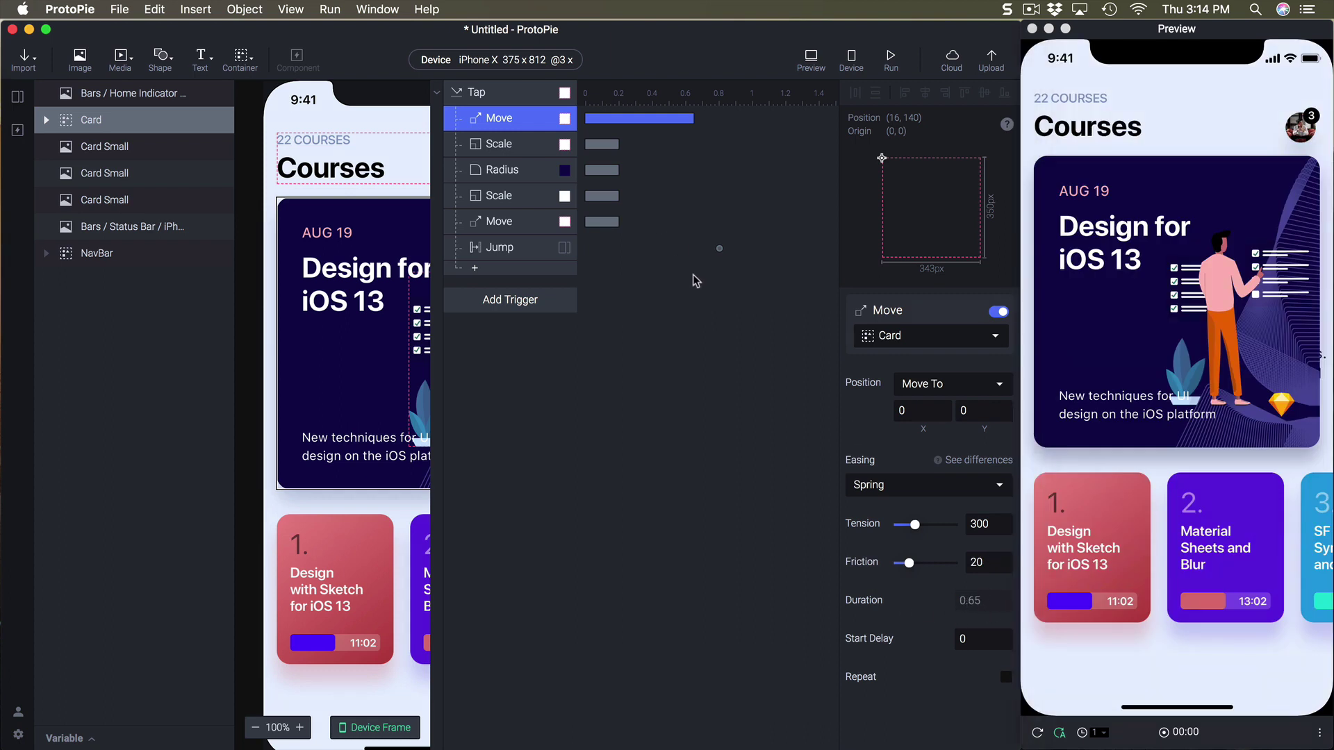
# Set the start delay of the Home scene's Jump to Full-View to 0.7.
pyautogui.click(512, 250)
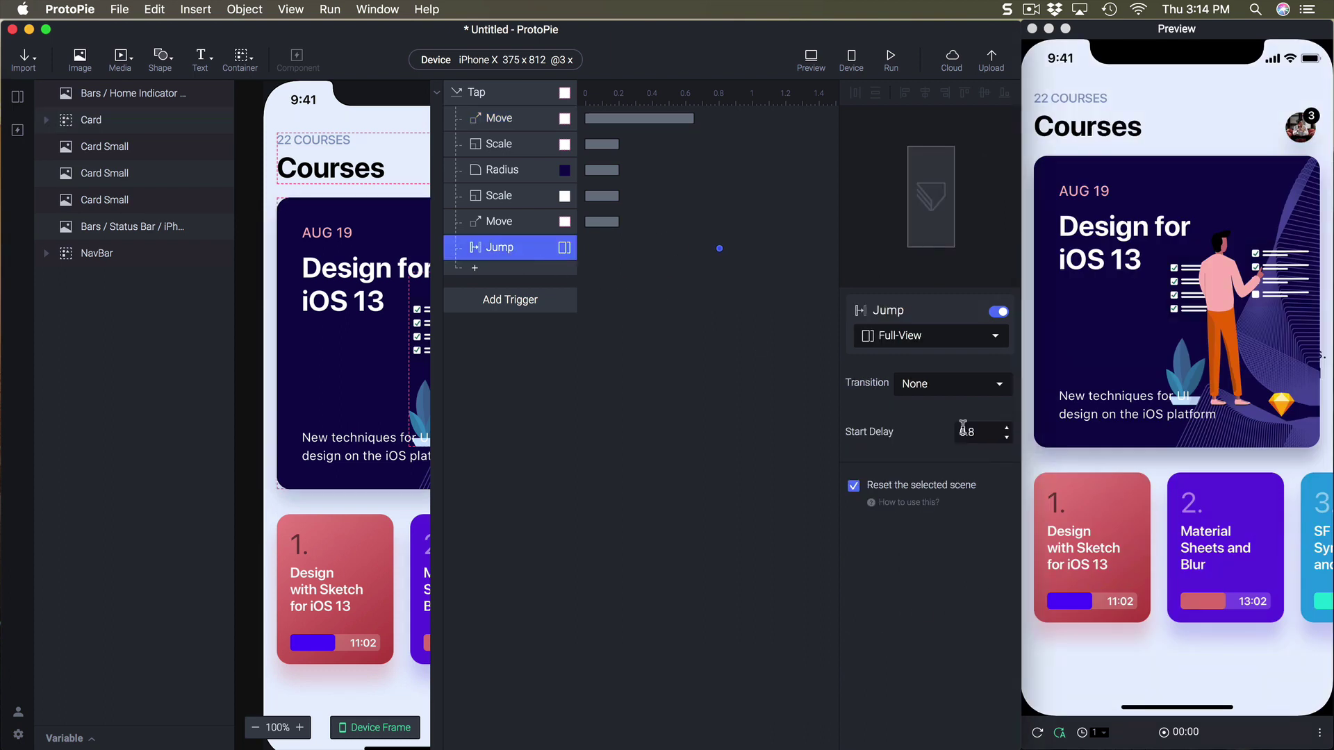
pyautogui.click(994, 432)
pyautogui.write('0.')
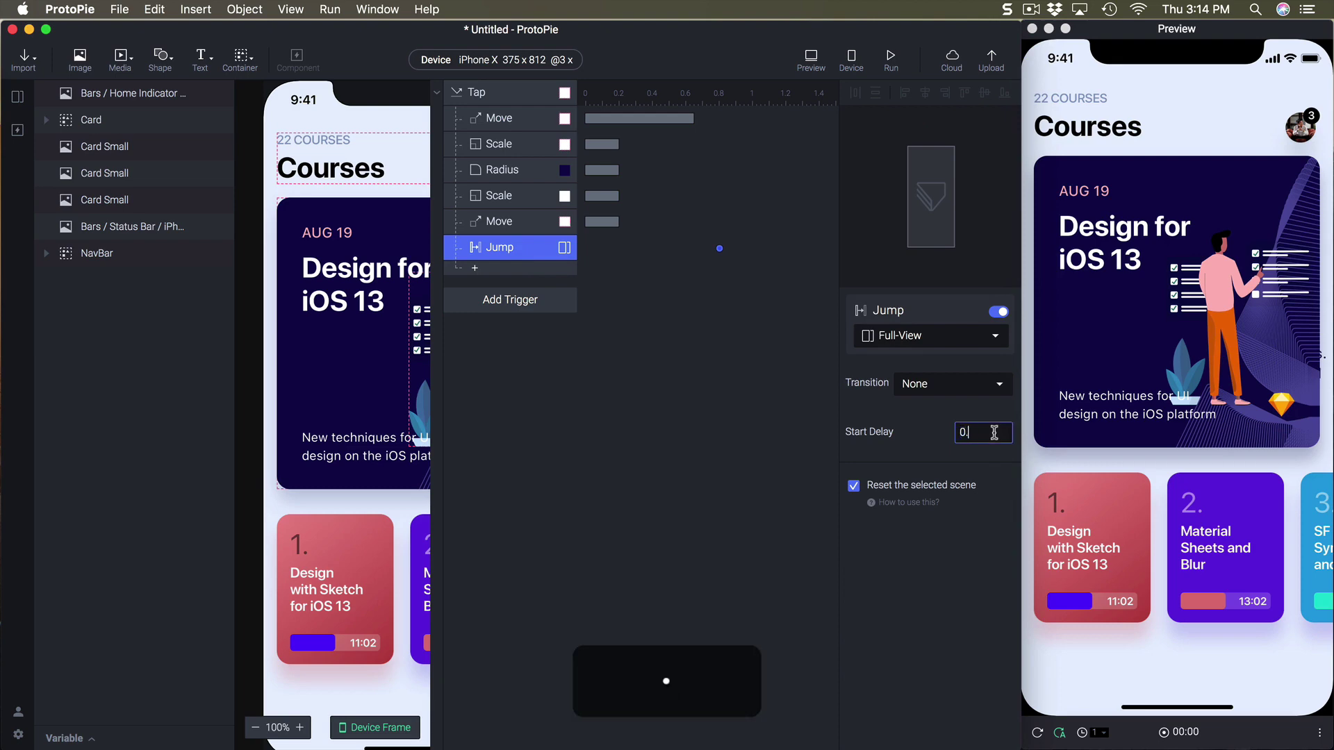
pyautogui.write('7')
pyautogui.press('Return')
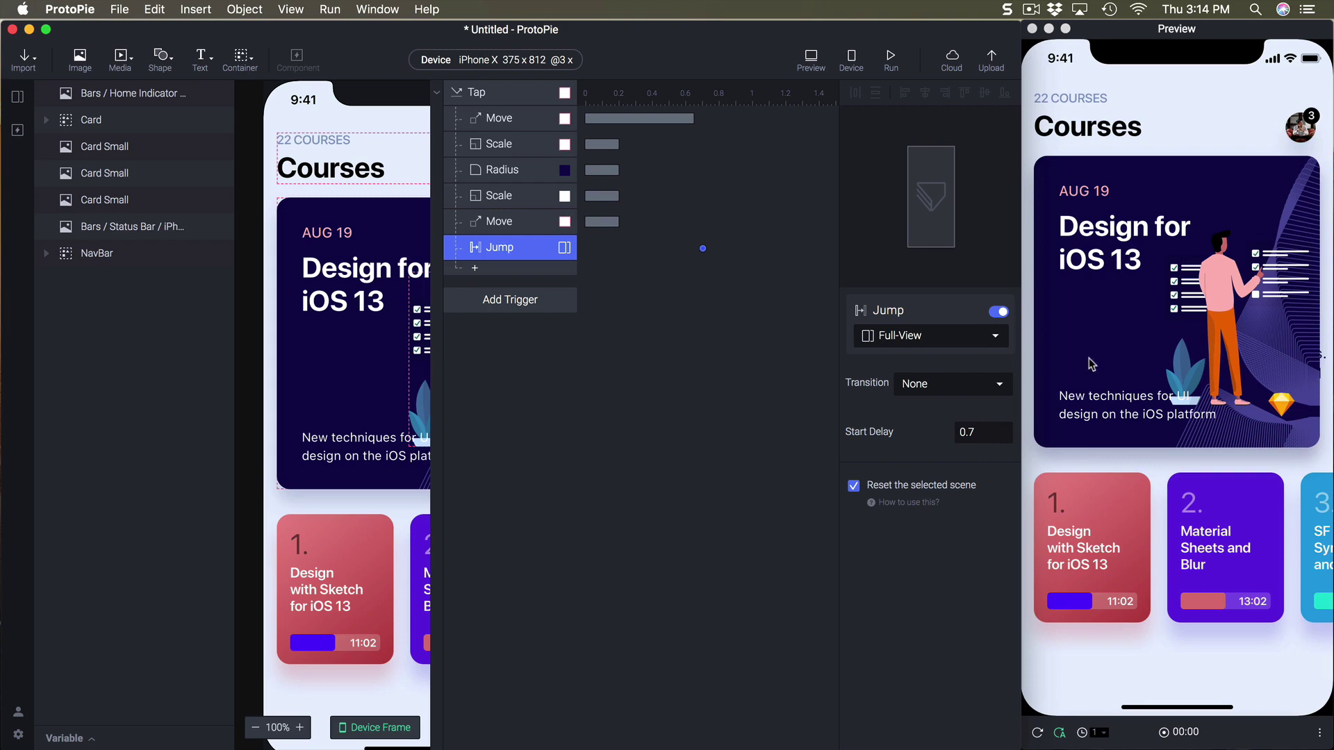
# In the Full-View scene, set the Card's Move response to Spring easing with a friction of 20.
pyautogui.click(17, 97)
pyautogui.click(147, 149)
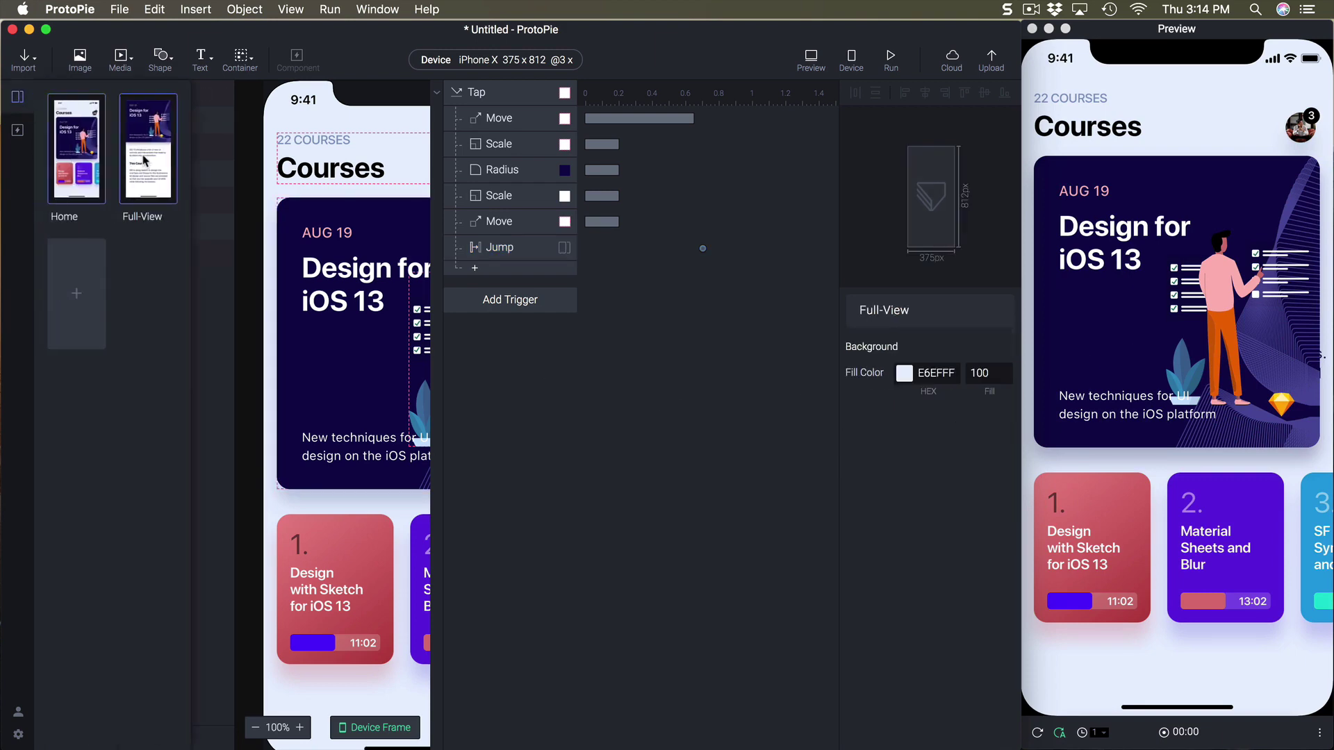
pyautogui.click(509, 121)
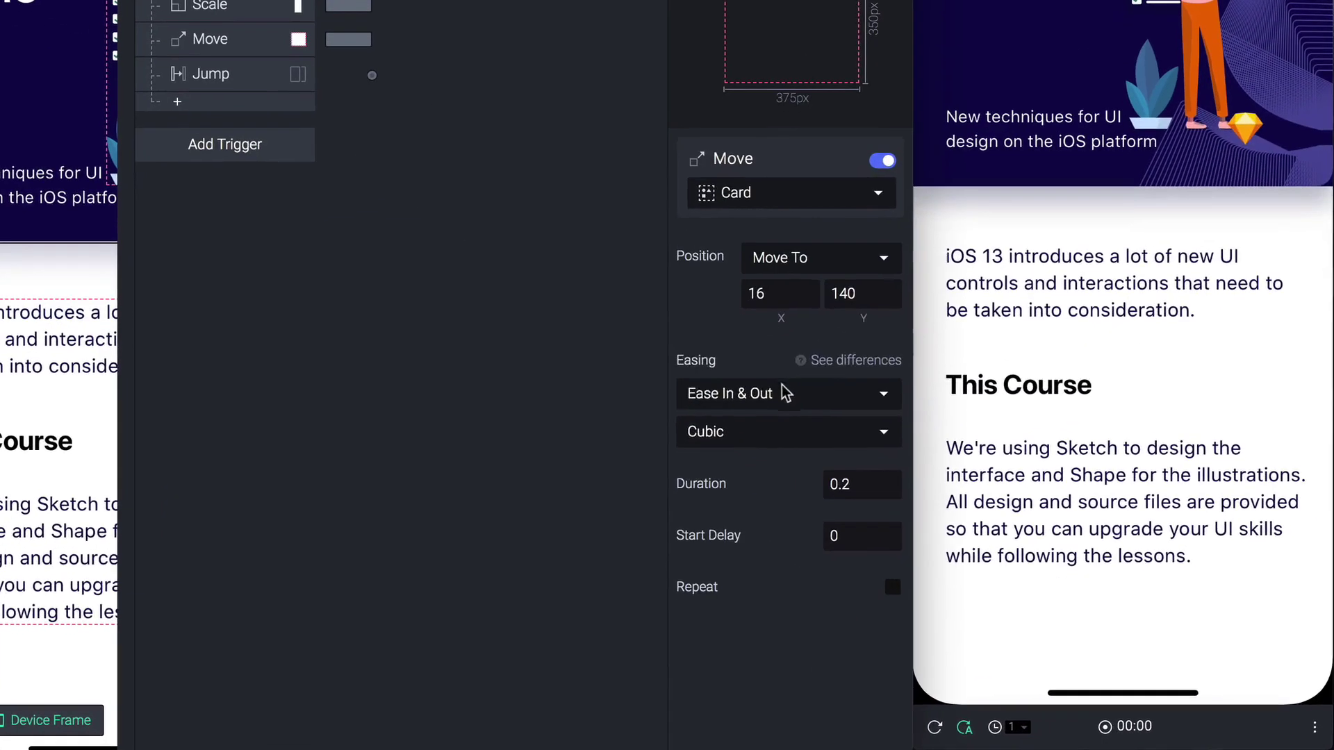
pyautogui.click(926, 483)
pyautogui.click(935, 514)
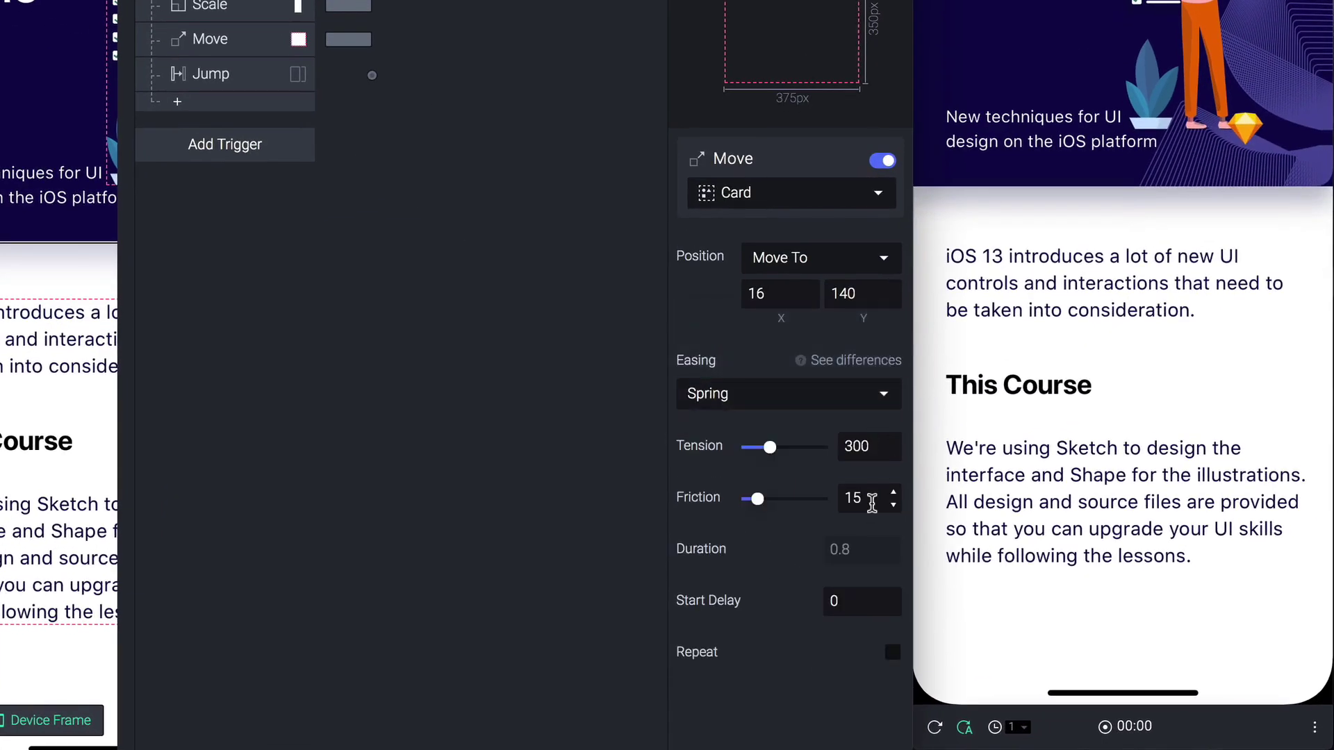
pyautogui.doubleClick(872, 498)
pyautogui.write('20')
pyautogui.press('Return')
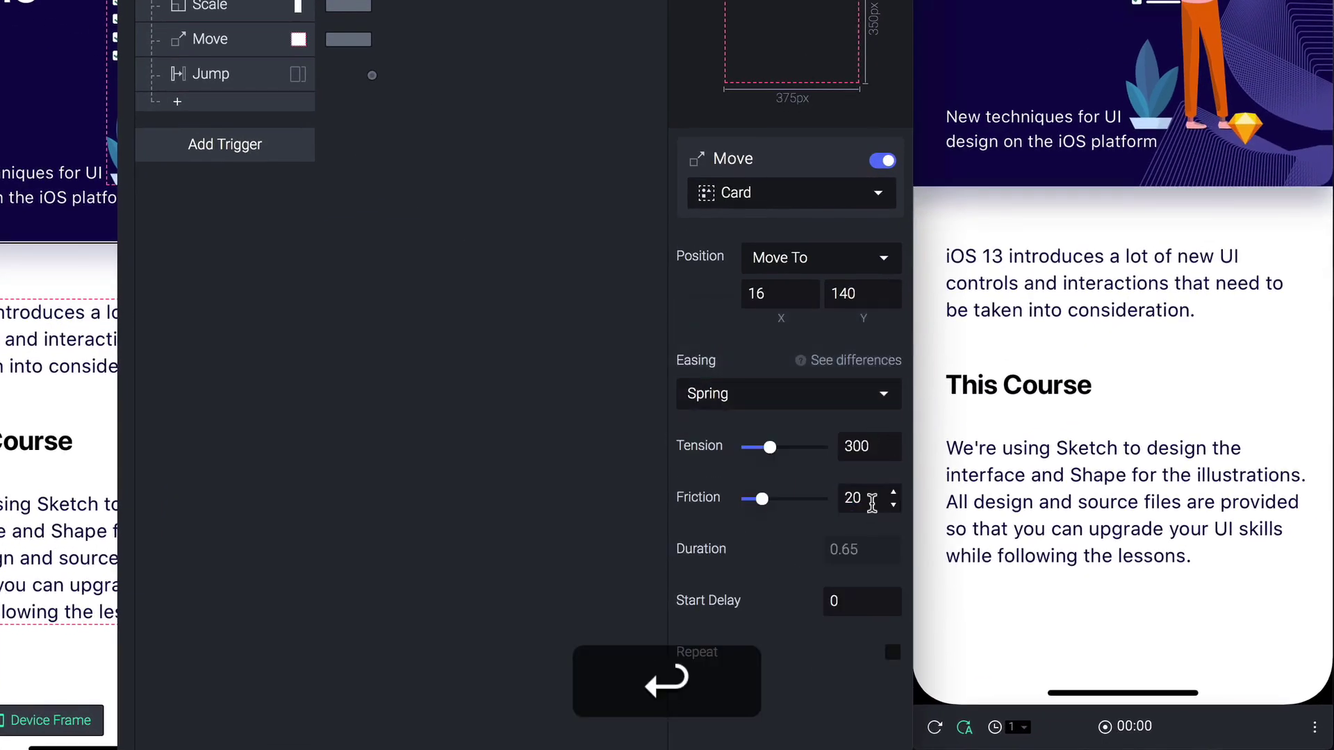
# Set the start delay of the Full-View scene's Jump to Home to 0.7.
pyautogui.click(205, 74)
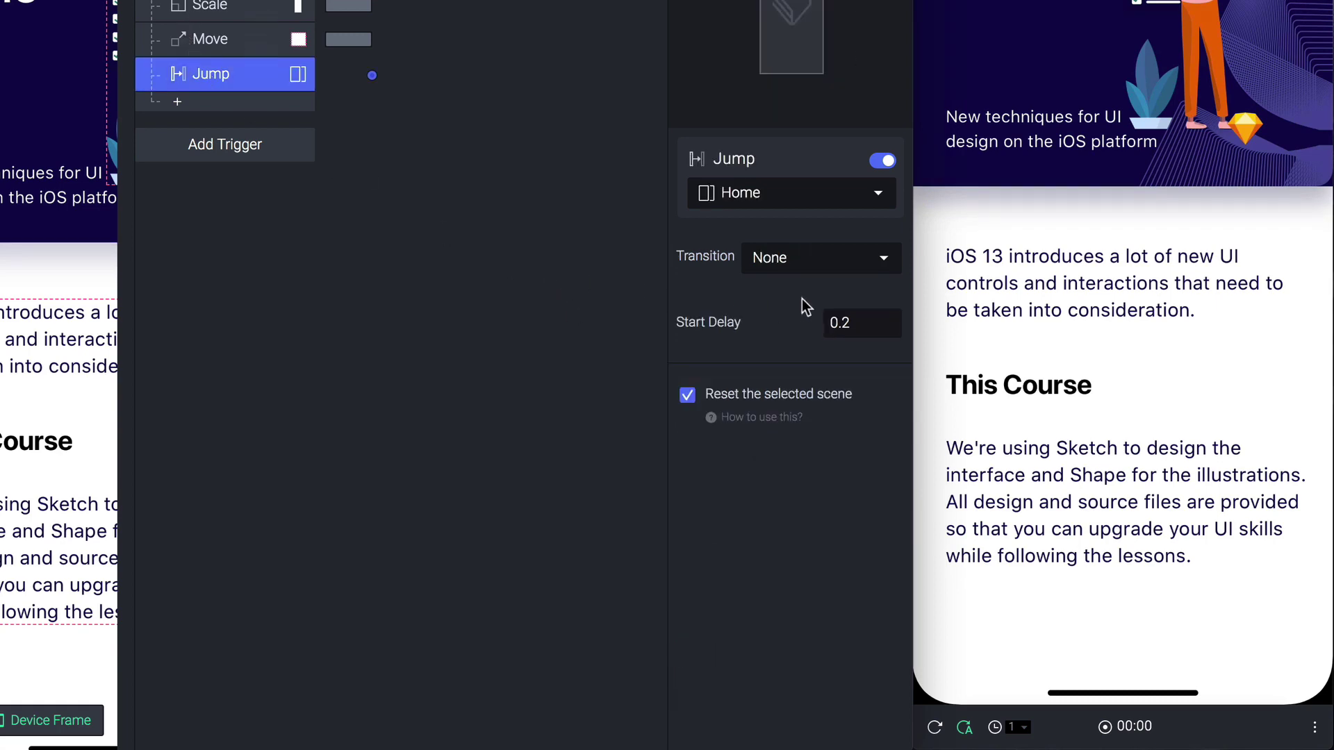
pyautogui.click(854, 323)
pyautogui.press('BackSpace')
pyautogui.write('7')
pyautogui.press('Return')
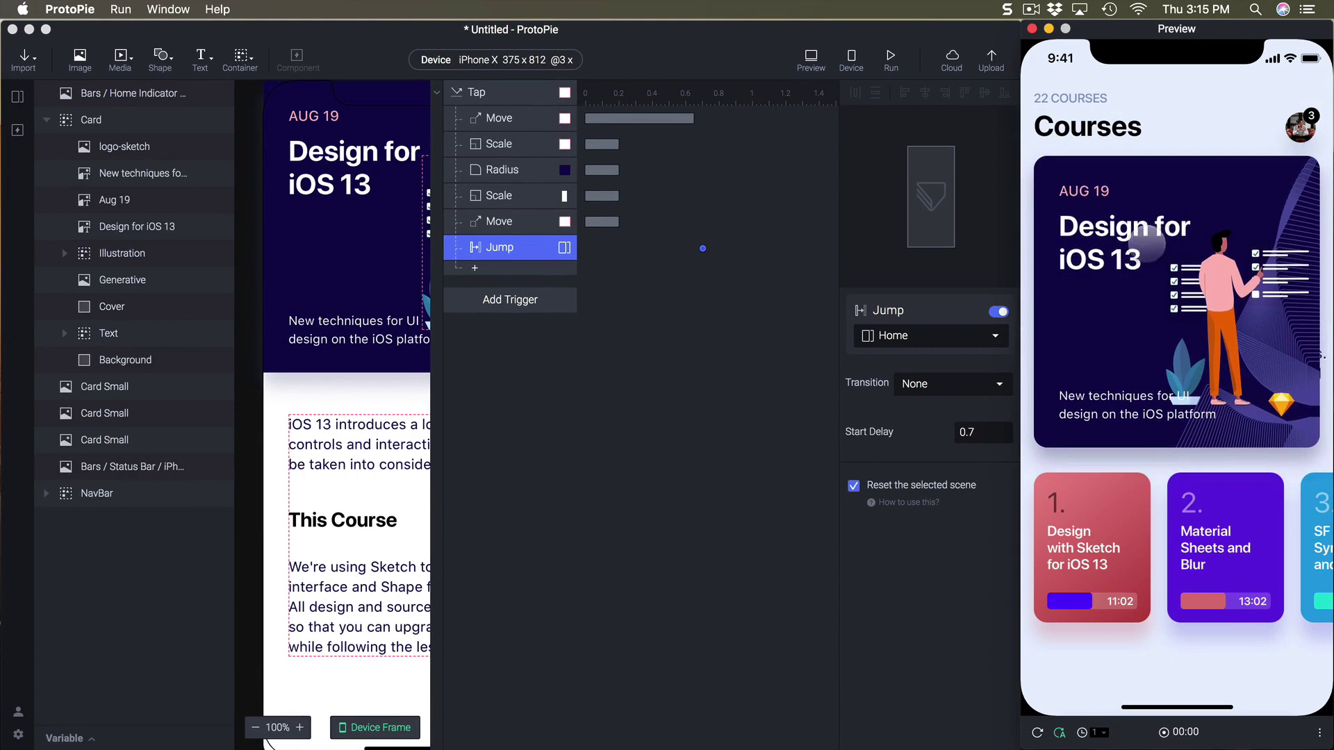
# Test the spring-animated Card expanding and collapsing repeatedly in the preview, clearing the response selection.
pyautogui.click(1147, 246)
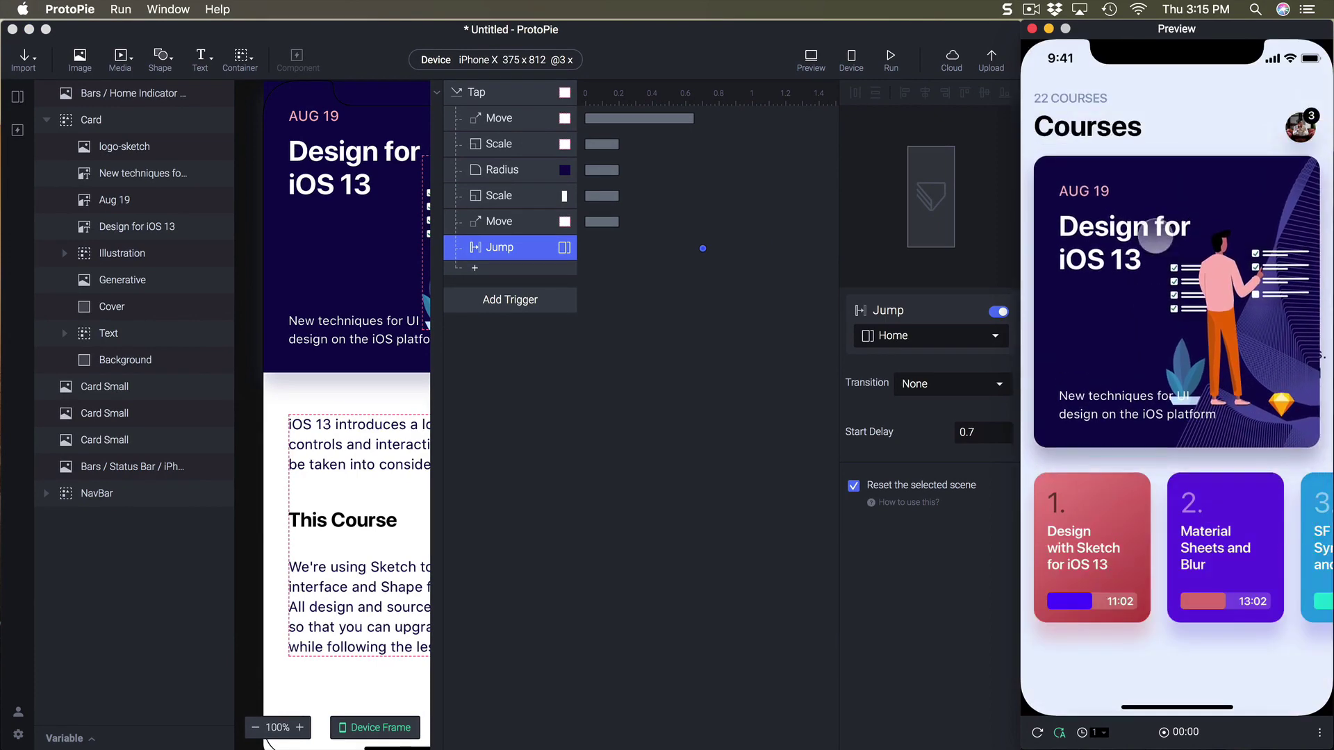
pyautogui.click(1155, 234)
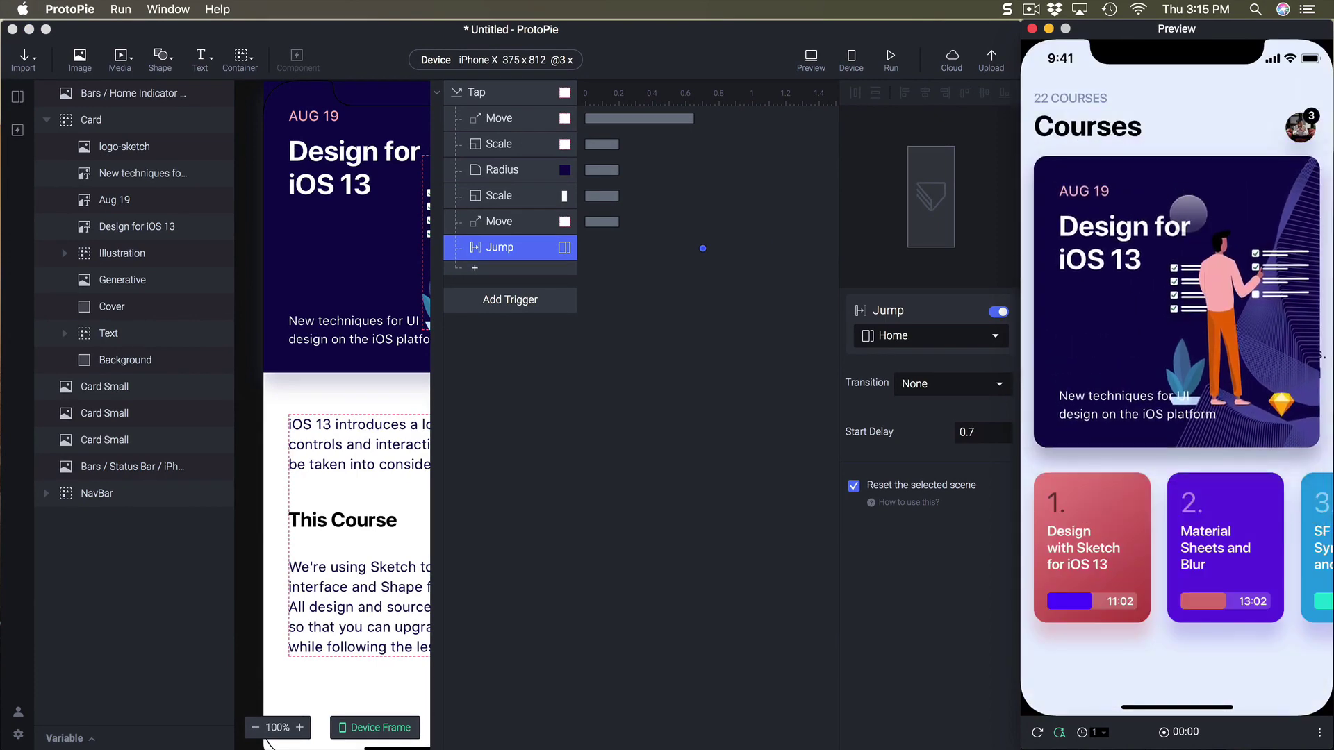
pyautogui.click(1188, 213)
pyautogui.click(755, 366)
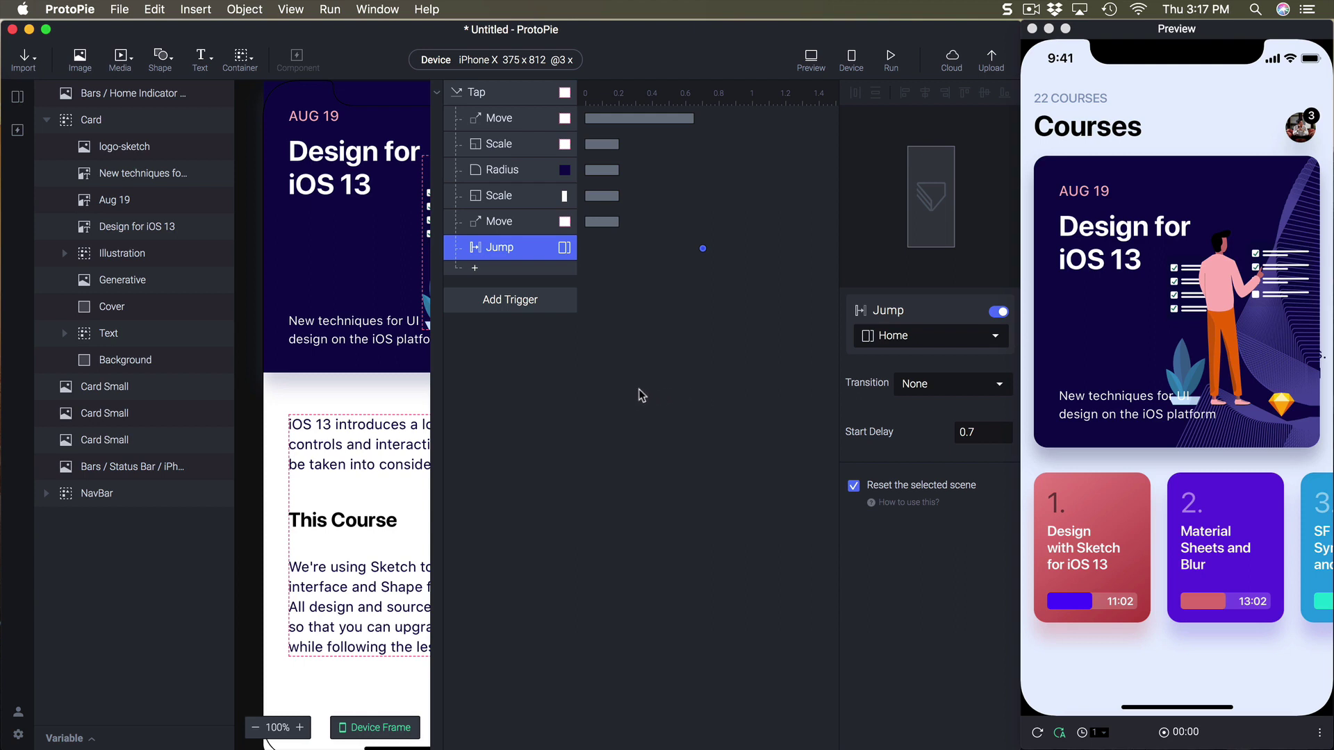
pyautogui.click(599, 372)
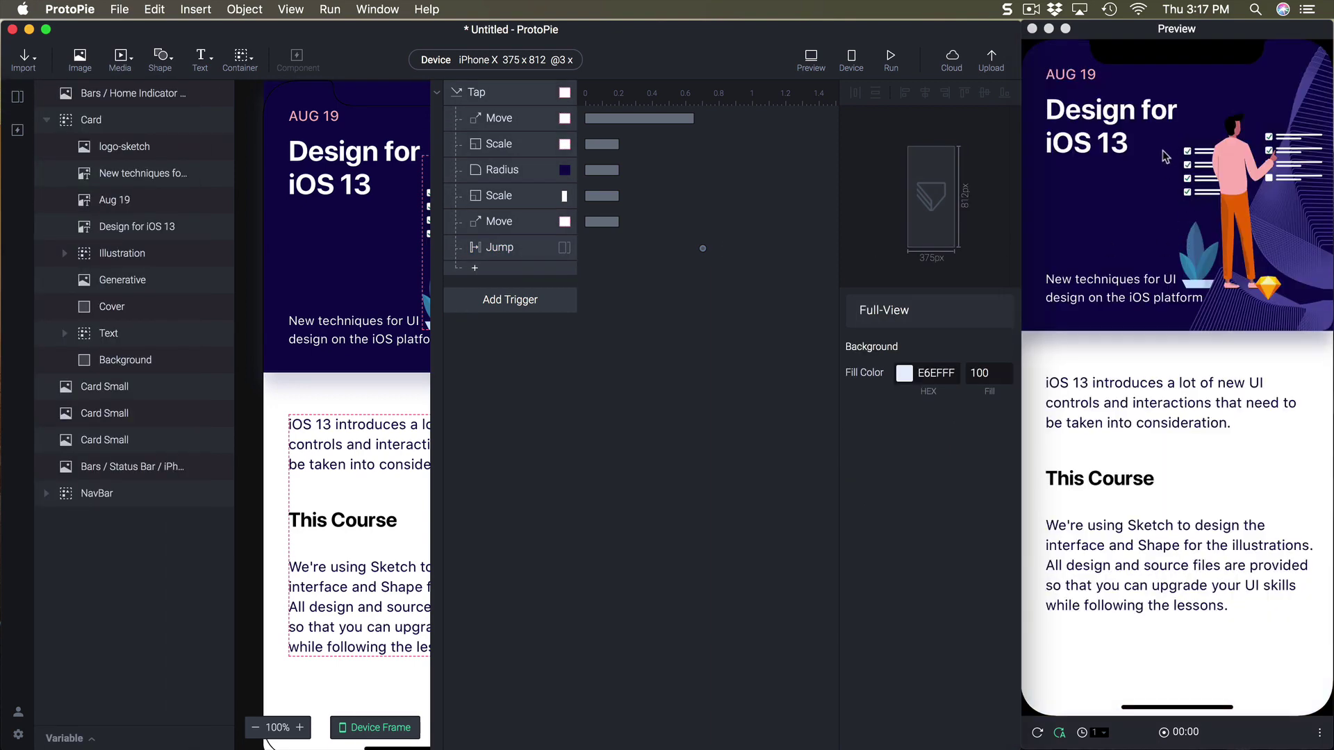
pyautogui.click(1146, 125)
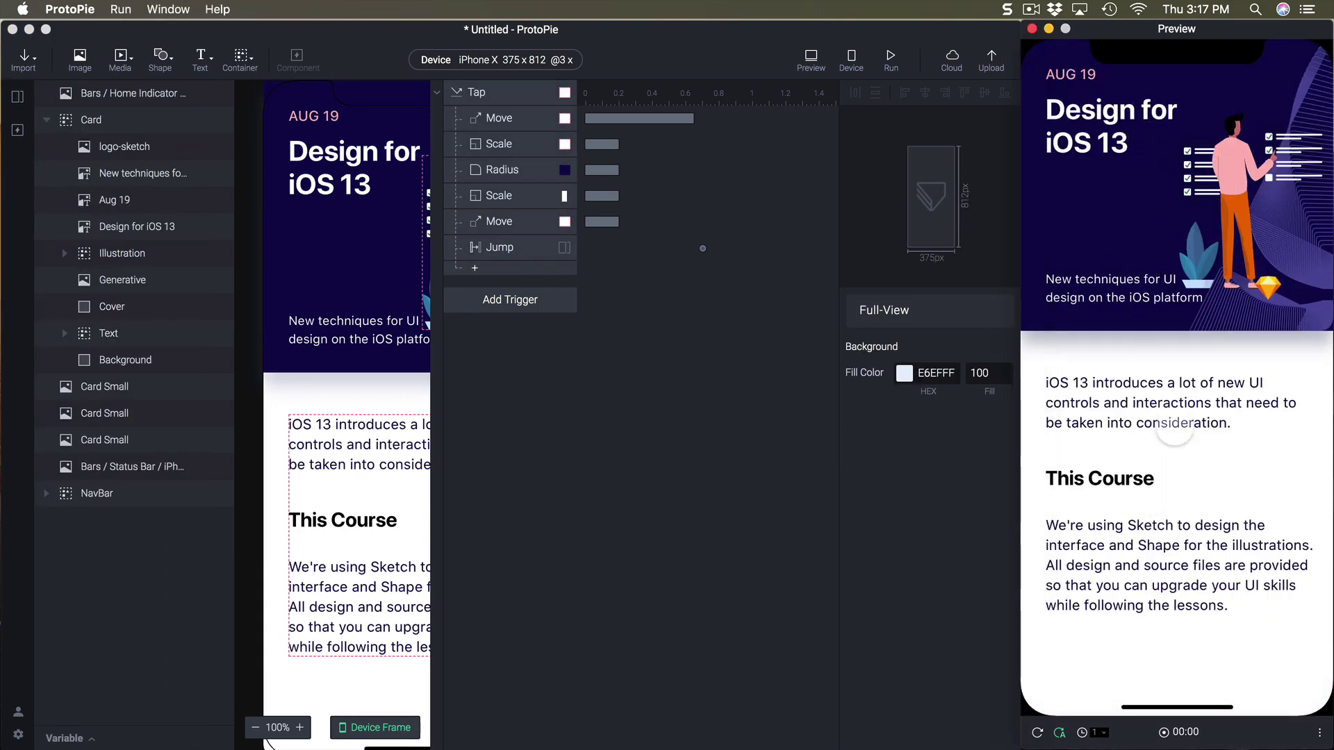